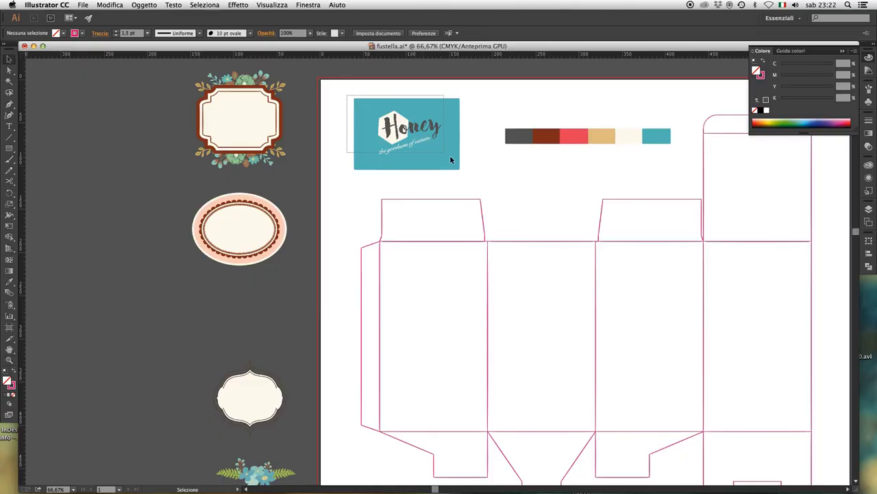
Move the teal Honey label in fustella.ai toward the first box panel.
mouse_move(451, 155)
left_mouse_down()
mouse_move(464, 331)
mouse_move(516, 170)
mouse_move(501, 94)
left_mouse_up()
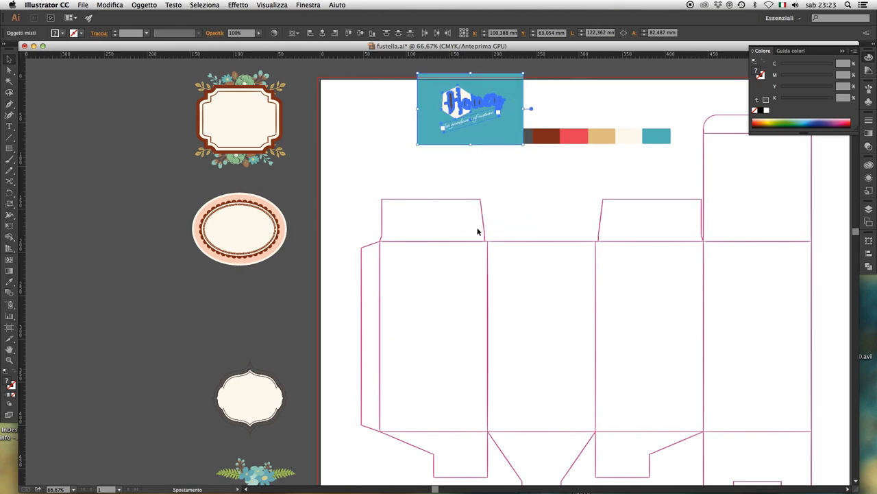
Zoom to the first front panel and draw a 125 × 220 mm rectangle covering it corner to corner.
left_click(380, 265)
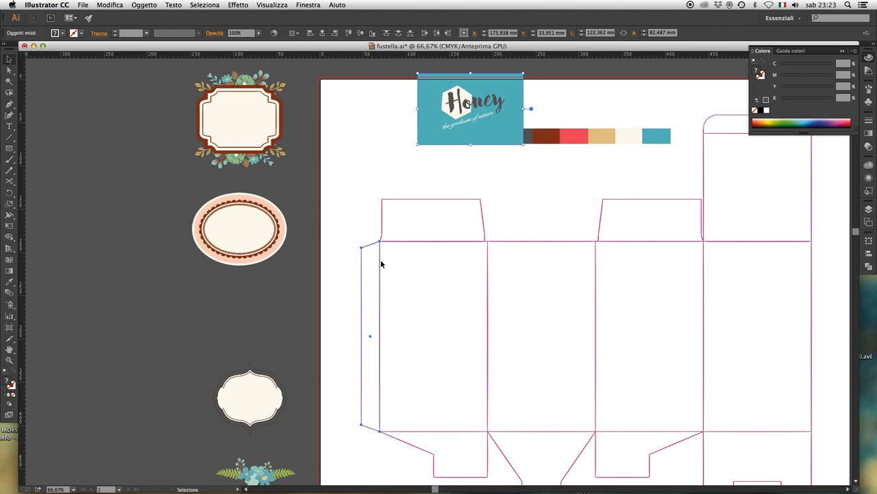
left_click(451, 432)
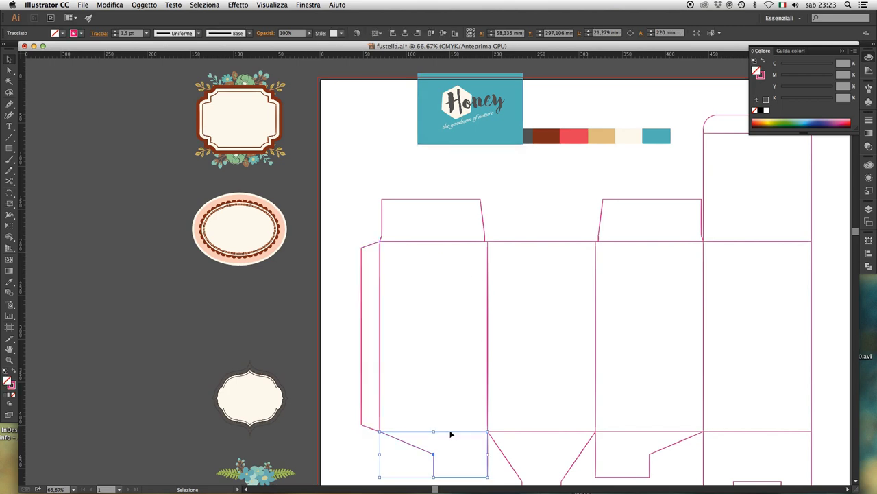
left_click(508, 259)
left_click_drag(432, 295, 476, 233)
key("z")
left_click_drag(401, 147, 556, 386)
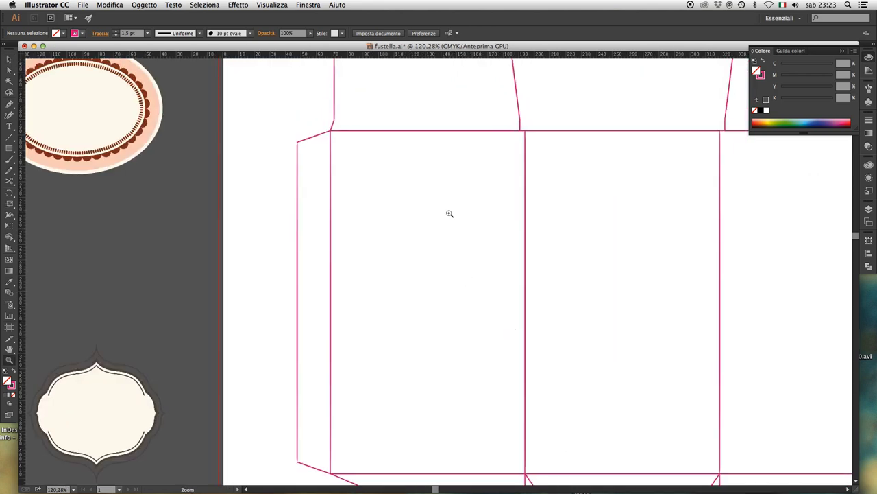
key("m")
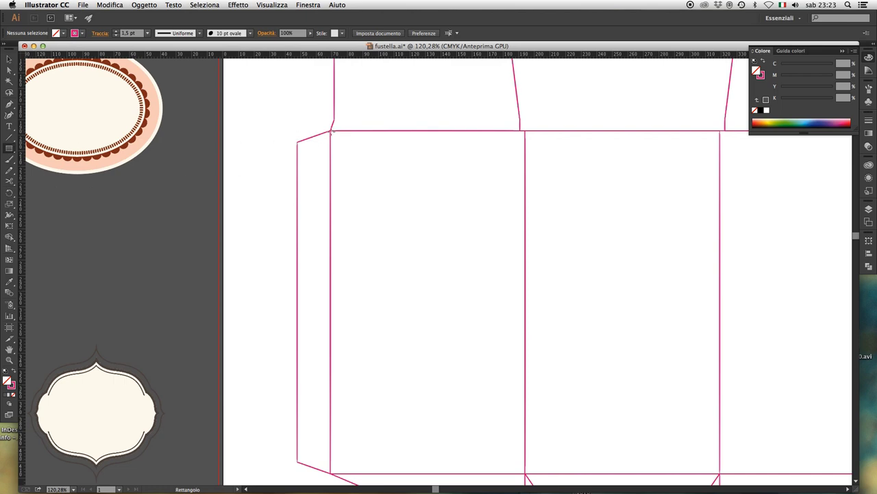
left_click_drag(331, 131, 525, 473)
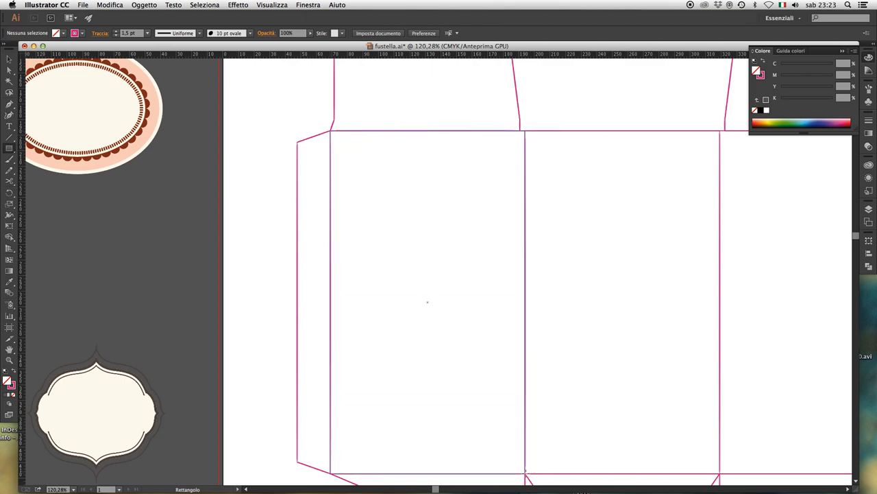
left_click_drag(525, 473, 525, 473)
Fill the panel rectangle with the coral red swatch from the colour strip.
left_click(488, 172, "alt")
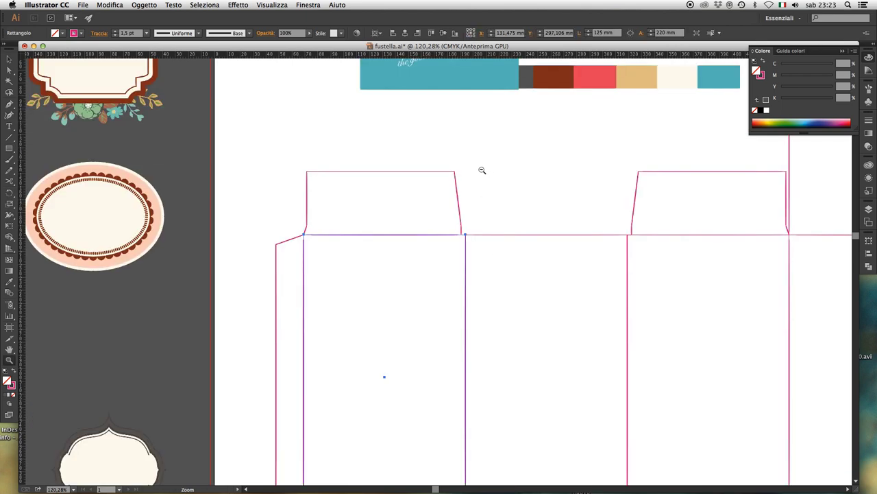
left_click(480, 171, "alt")
left_click_drag(445, 262, 460, 219)
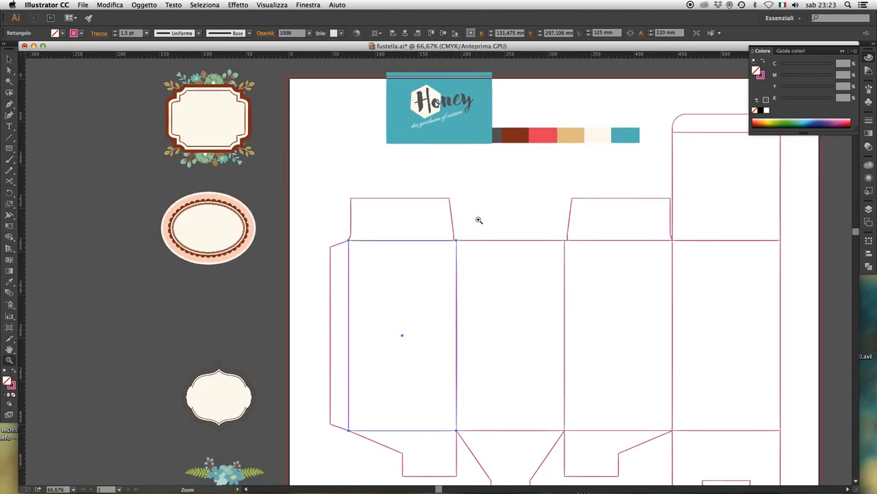
key("i")
left_click(516, 135)
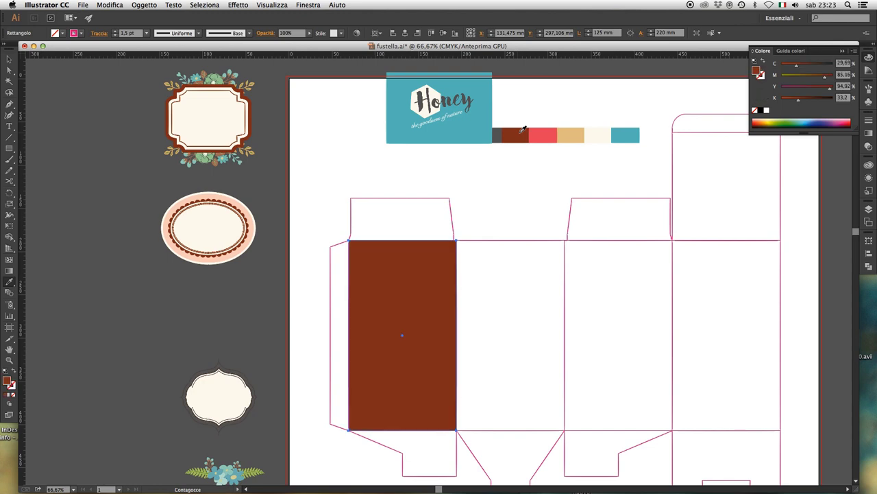
left_click(545, 132)
Alt-drag a copy of the red rectangle onto the third box panel.
key("v")
left_click(486, 259)
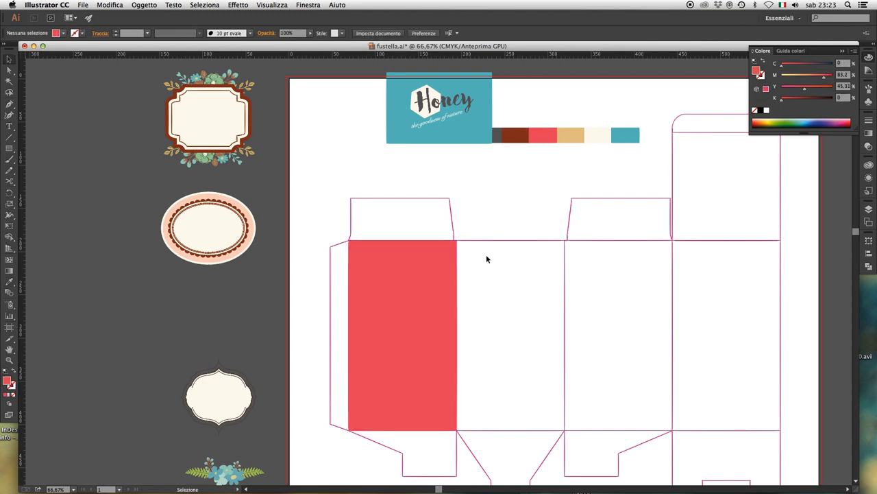
left_click(440, 284)
key("a")
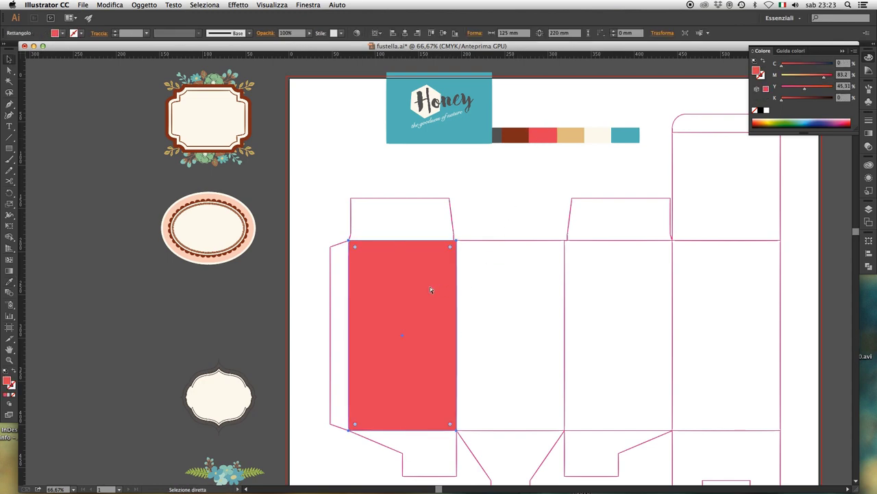
left_click_drag(403, 288, 617, 288)
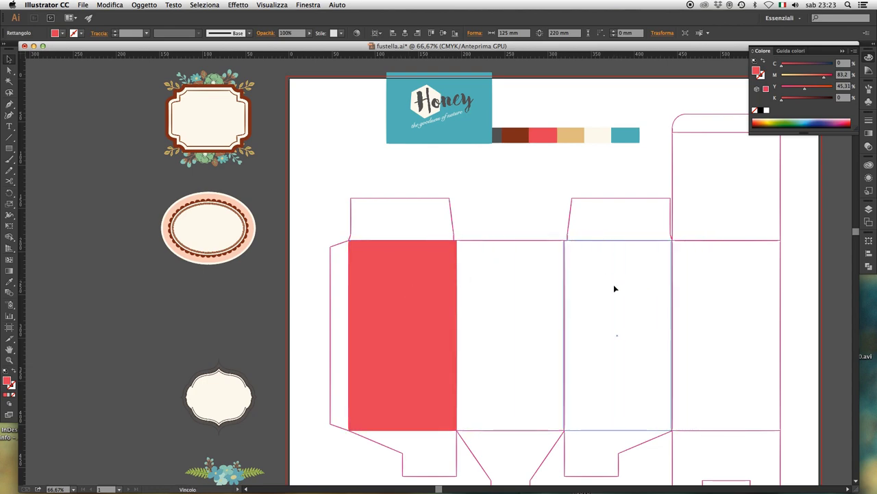
left_click_drag(617, 289, 615, 288)
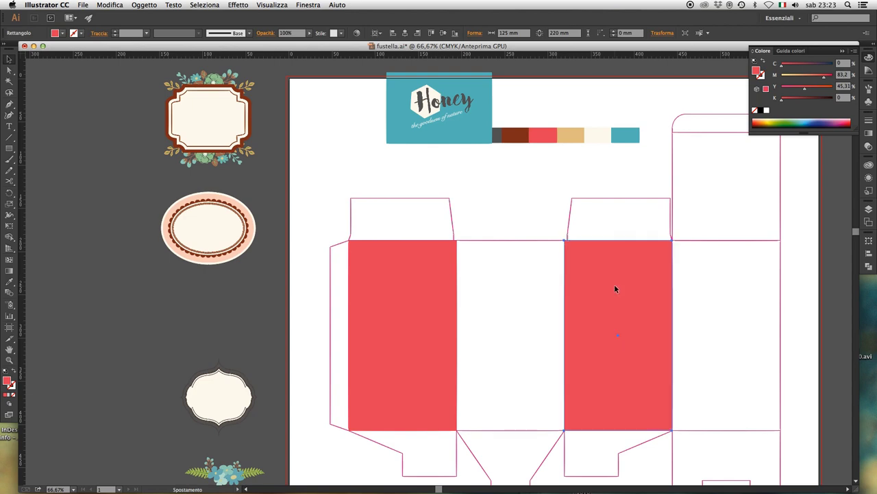
Check the red copy's edges up close and nudge it flush with the third panel.
left_click_drag(539, 215, 658, 280)
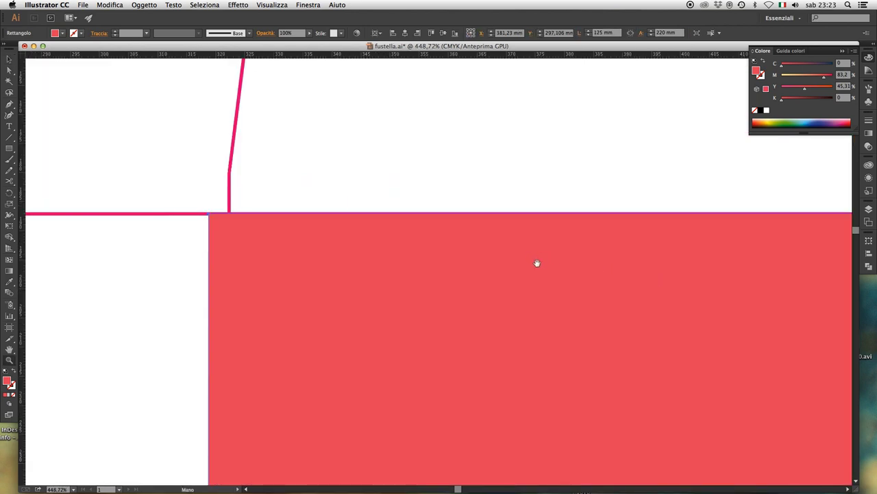
left_click_drag(536, 260, 588, 294)
left_click(498, 284, "alt")
left_click(499, 284, "alt")
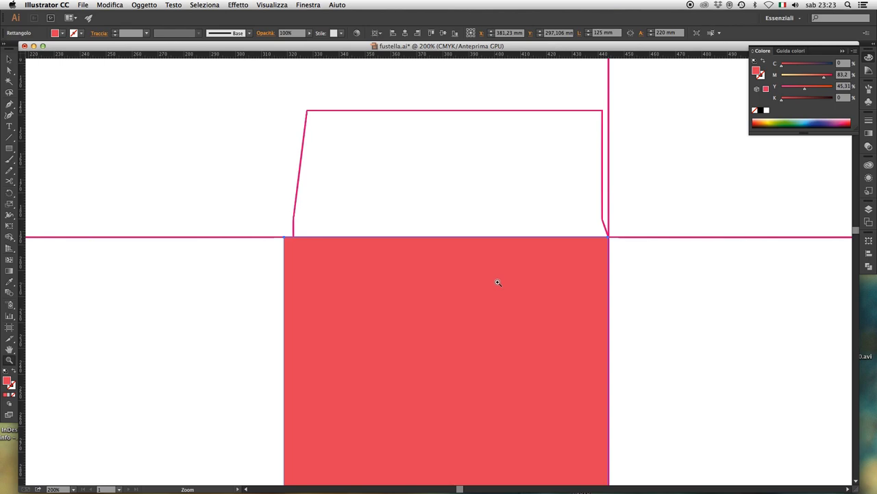
key("v")
key("Right")
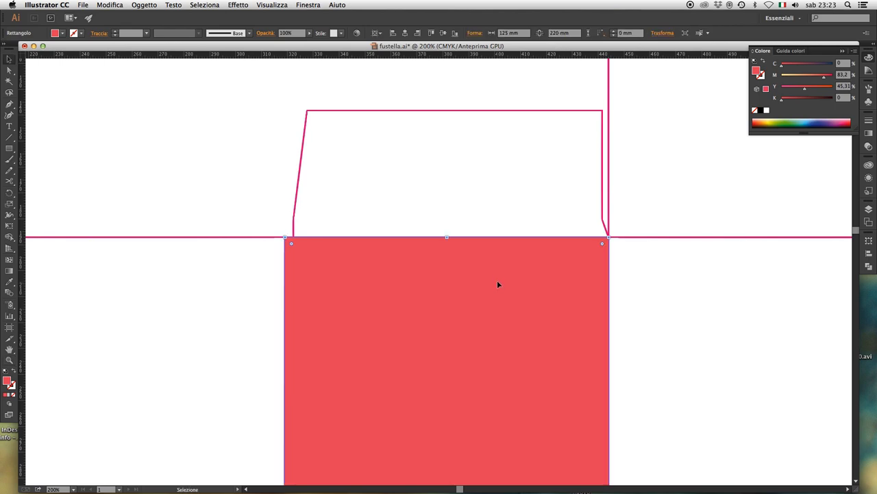
key("ctrl+minus")
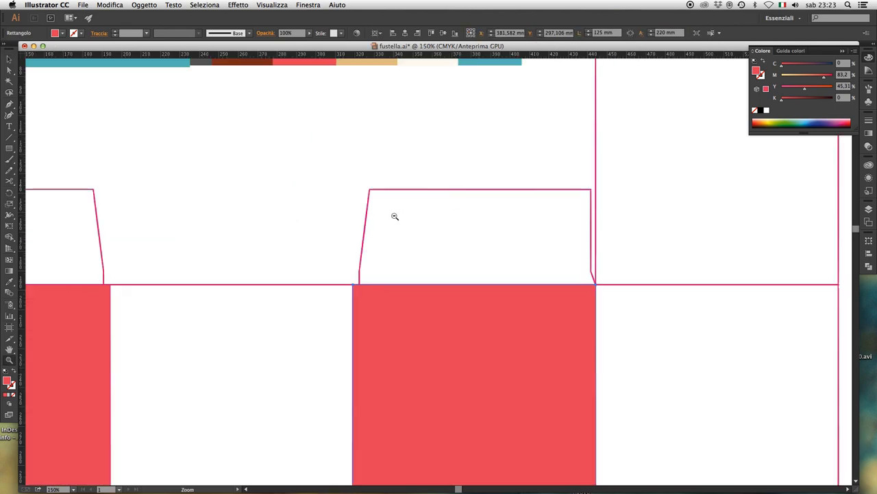
key("ctrl+minus")
key("ctrl+minus")
key("ctrl+minus")
scroll(441, 276, "down", 5)
Alt-drag a copy of the Honey logo off the teal label down onto the box.
left_click(445, 222)
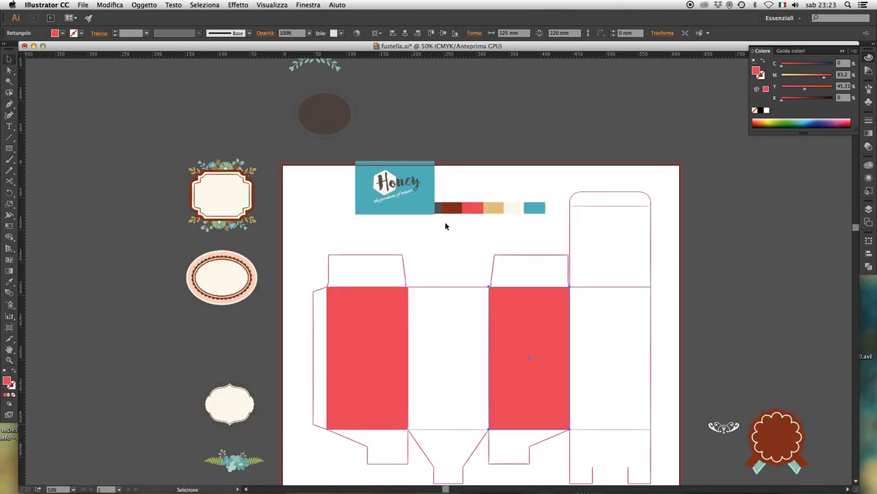
scroll(445, 223, "down", 2)
key("v")
left_click(412, 175)
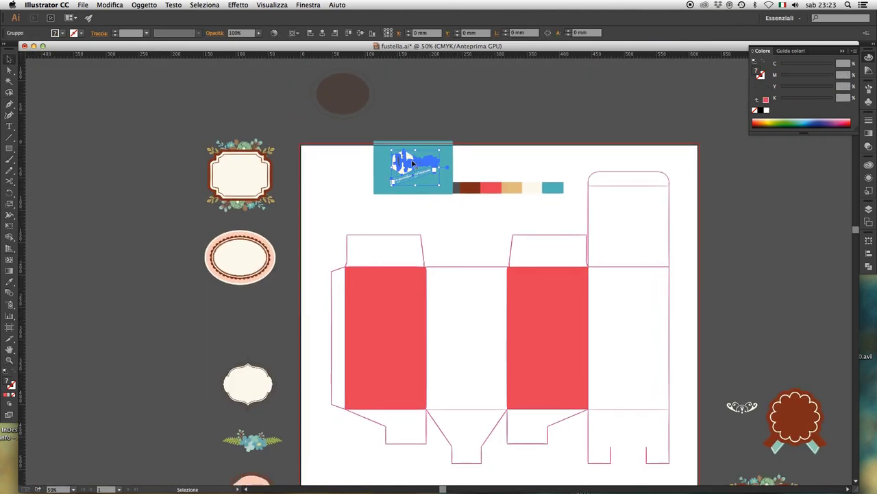
left_click_drag(415, 165, 426, 180)
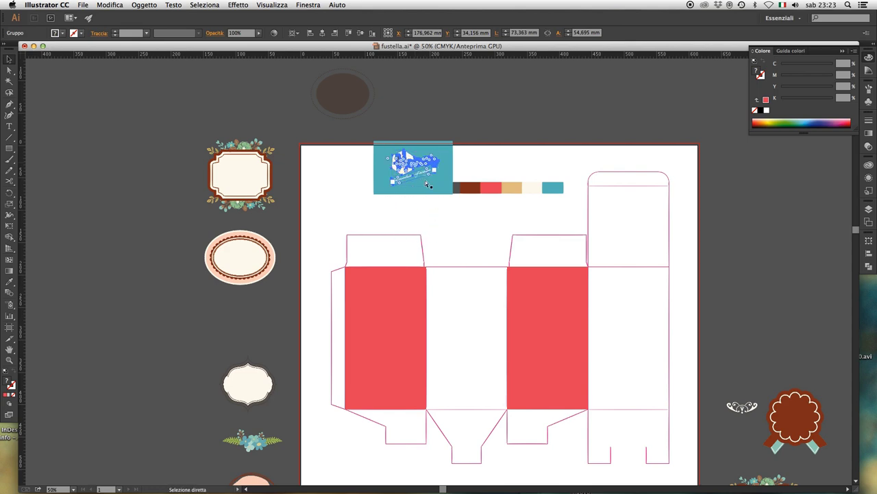
left_click_drag(426, 180, 463, 252)
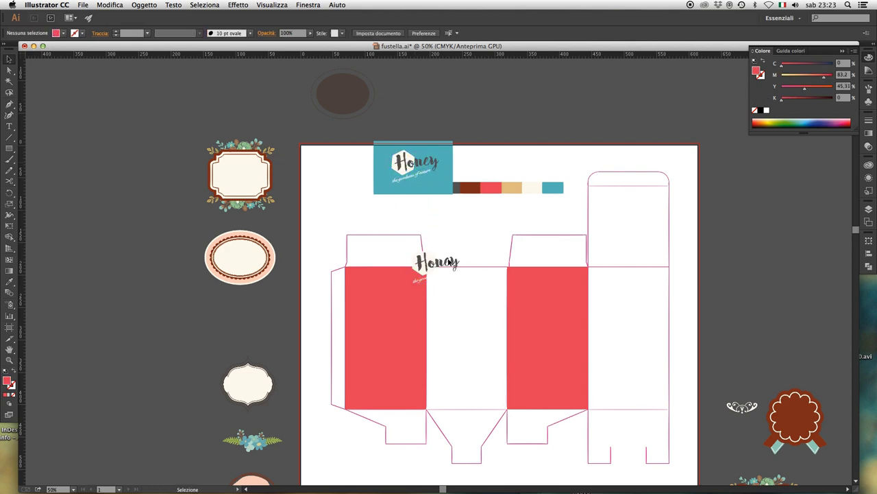
left_click_drag(428, 277, 416, 298)
Position the logo copy near the top of the first red panel, nudging it left.
left_click_drag(402, 296, 403, 297)
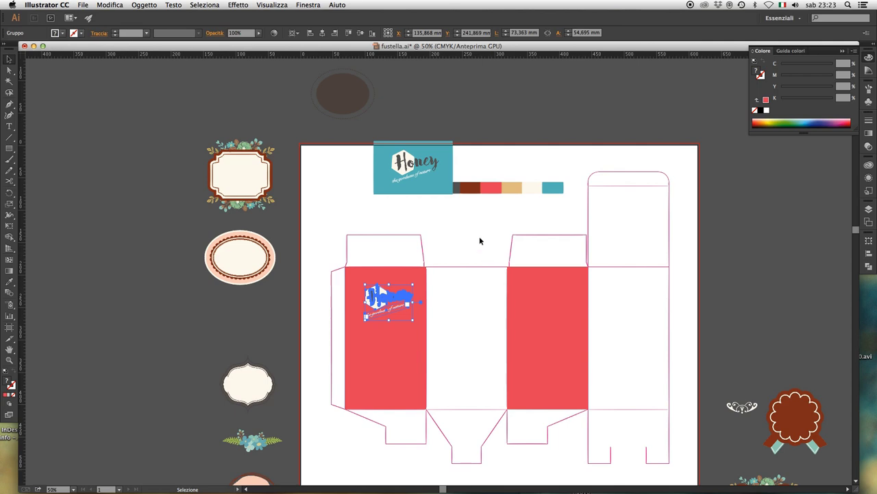
key("Left")
left_click(461, 239)
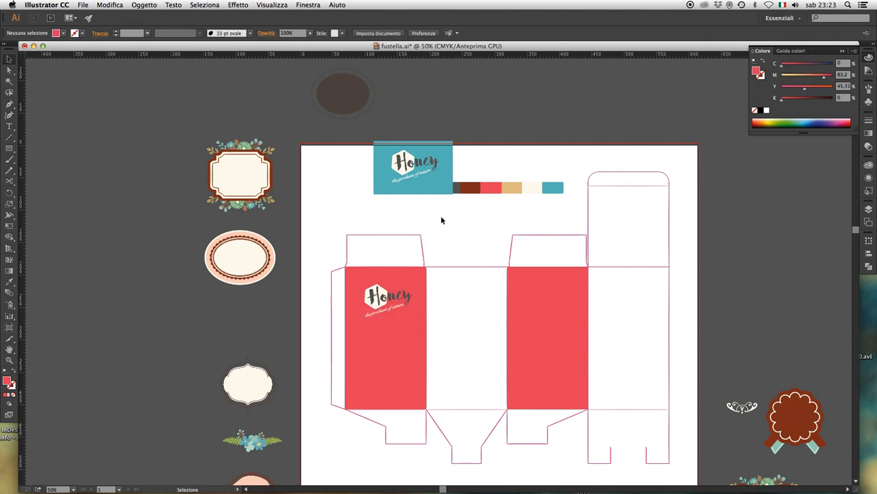
key("z")
scroll(363, 263, "left", 3)
scroll(363, 263, "up", 1)
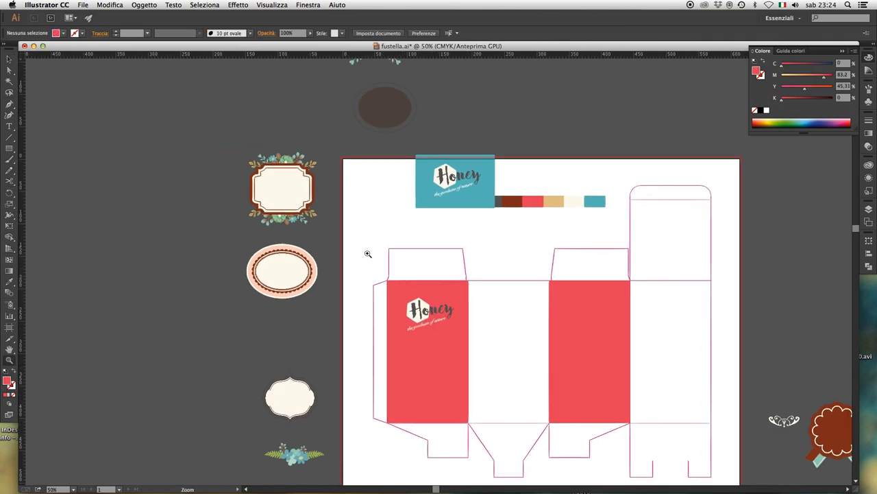
Zoom in on the Honey logo on the first panel and enlarge it slightly.
left_click_drag(367, 254, 504, 373)
key("v")
left_click(431, 295)
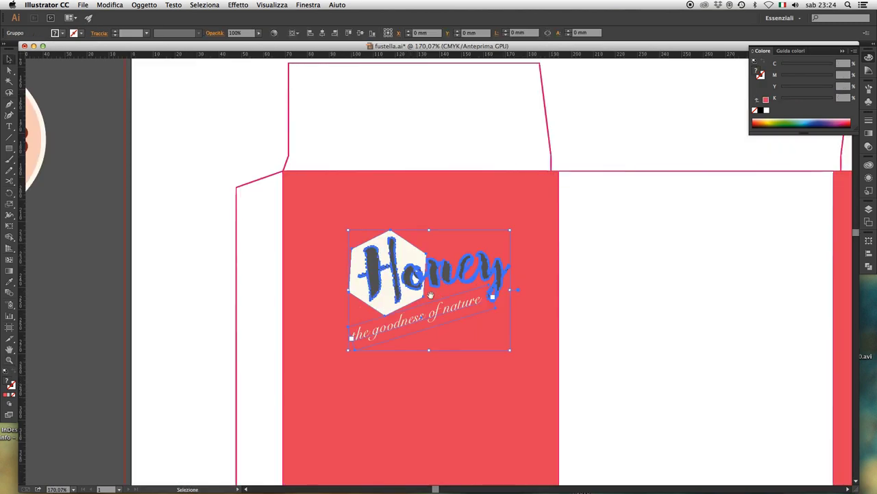
left_click_drag(430, 295, 503, 310)
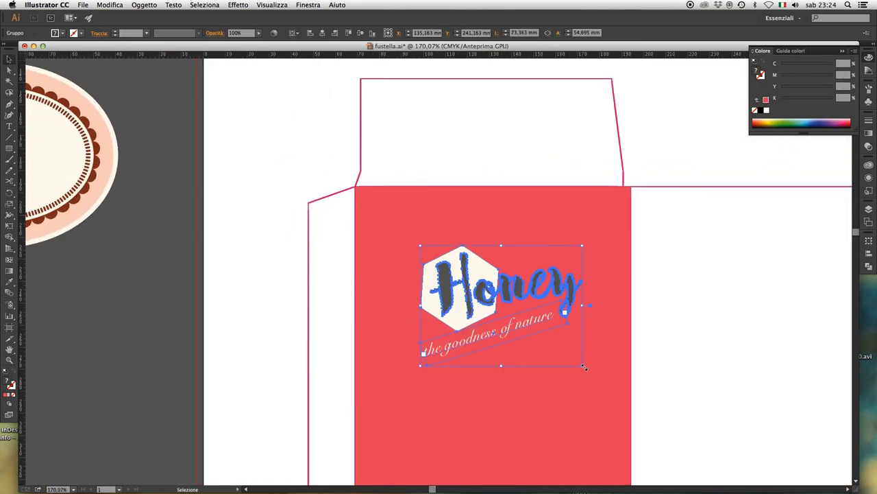
left_click_drag(583, 366, 598, 380)
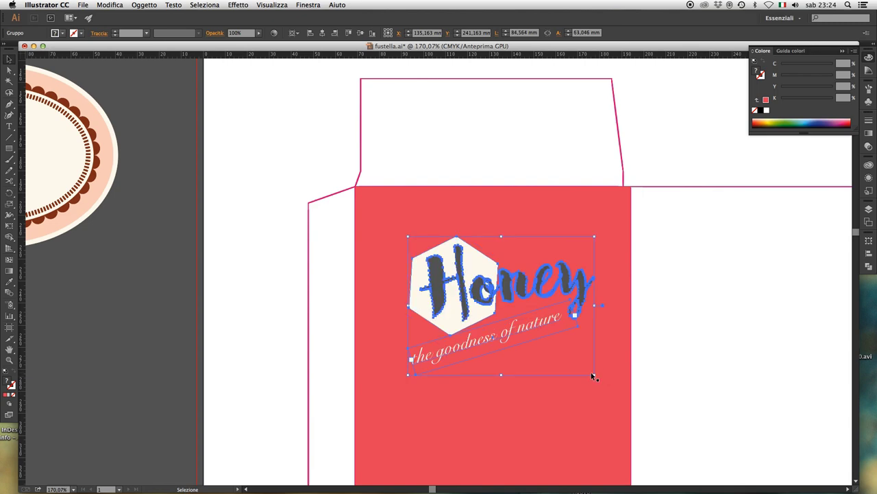
left_click_drag(593, 375, 602, 383)
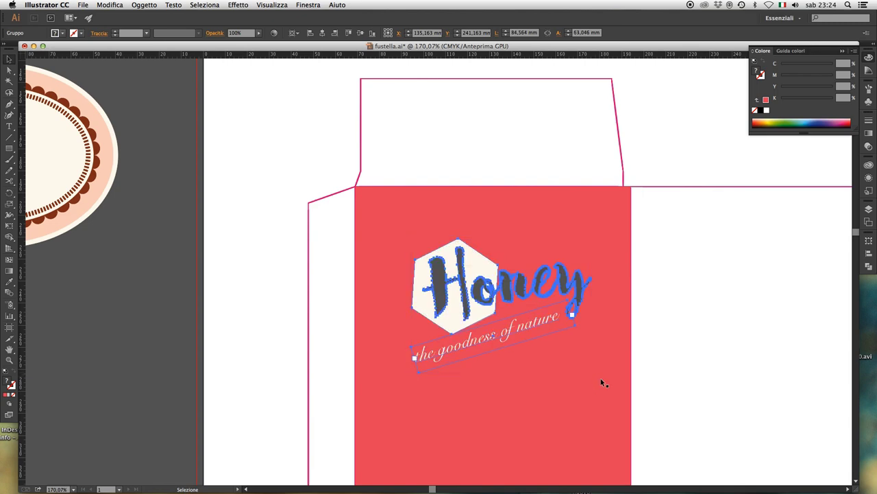
left_click(678, 342)
Recolour the n, e and y letters of Honey with the cream colour.
key("a")
left_click(518, 282)
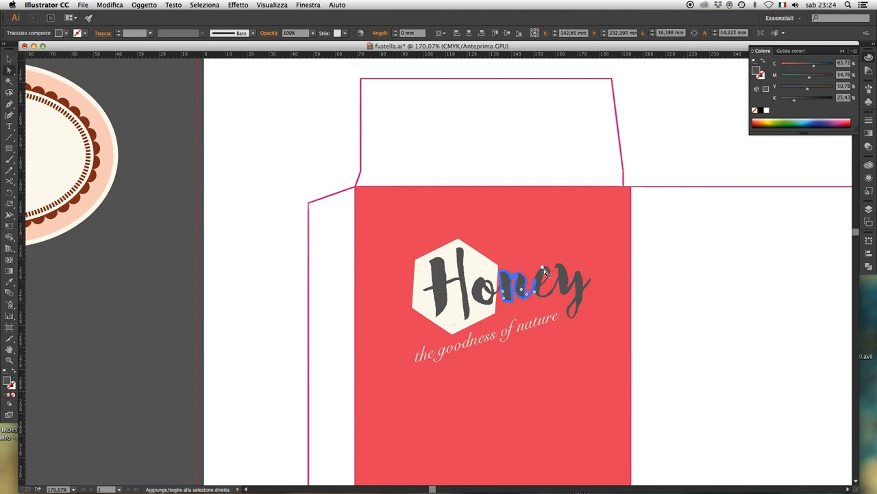
left_click(545, 273, "shift")
left_click(568, 280, "shift")
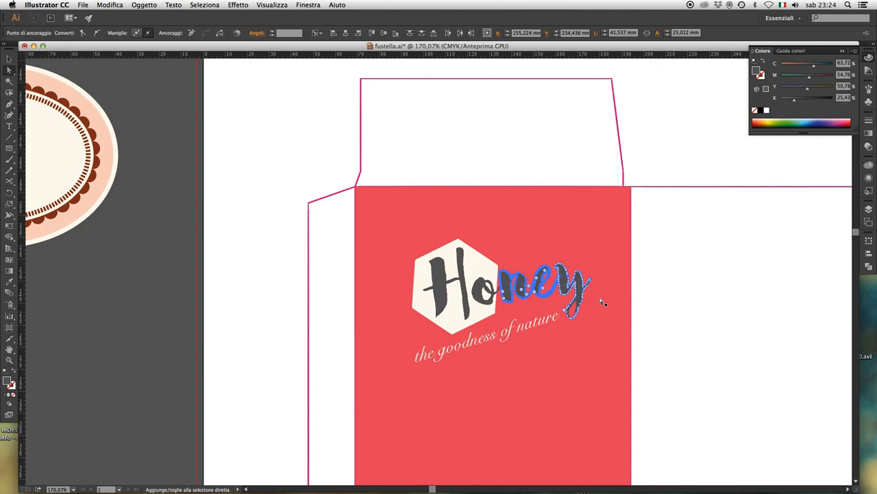
left_click(482, 257)
key("a")
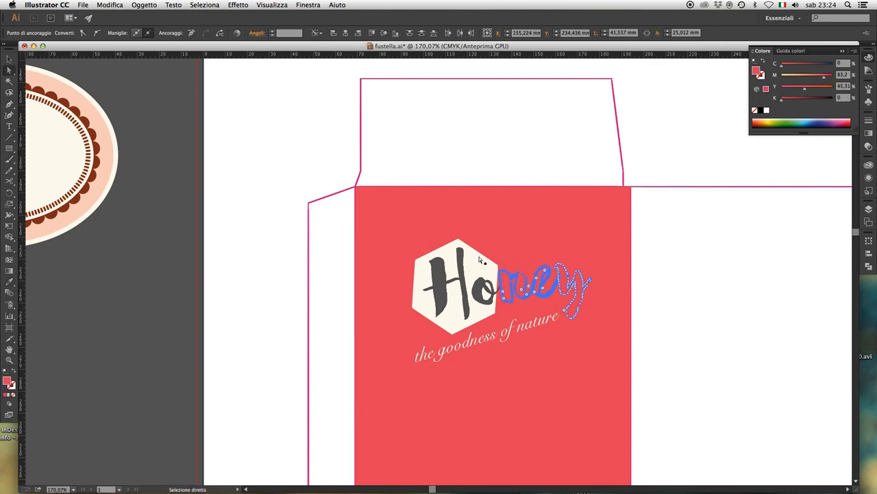
key("i")
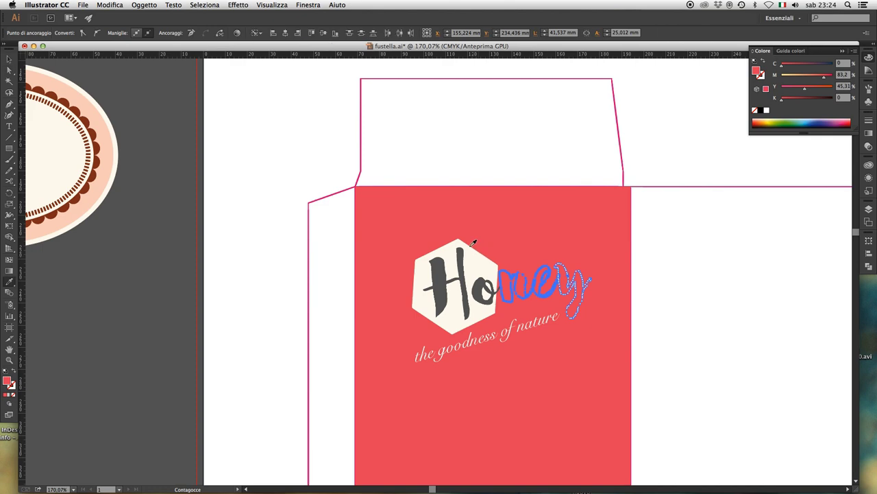
left_click(455, 242)
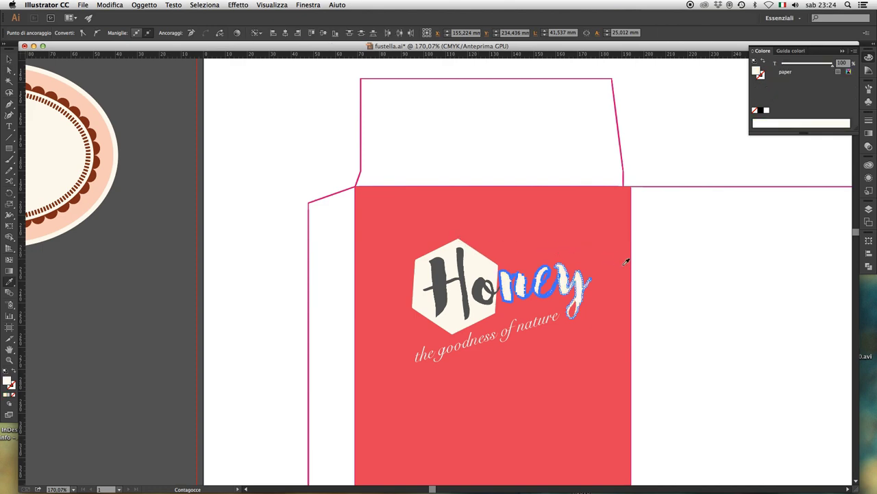
key("v")
left_click(693, 274)
At 100% view, shrink the Honey logo to about 81.66 × 60.88 mm.
key("z")
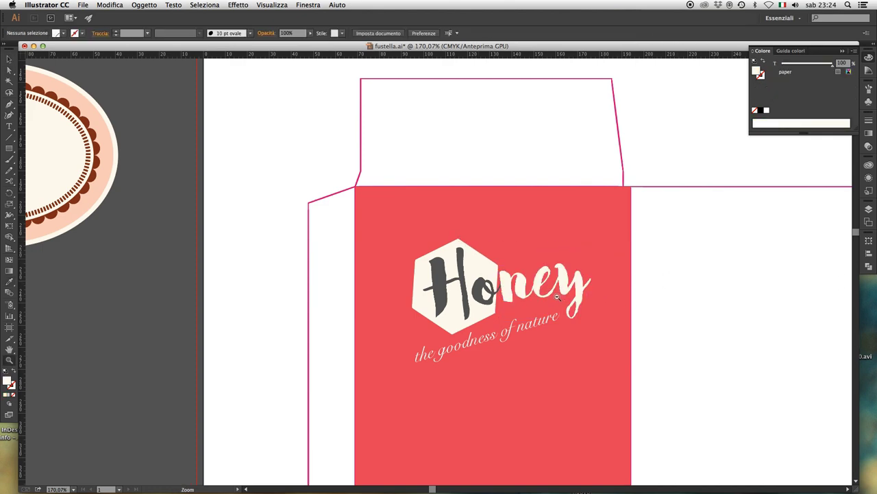
key("super+1")
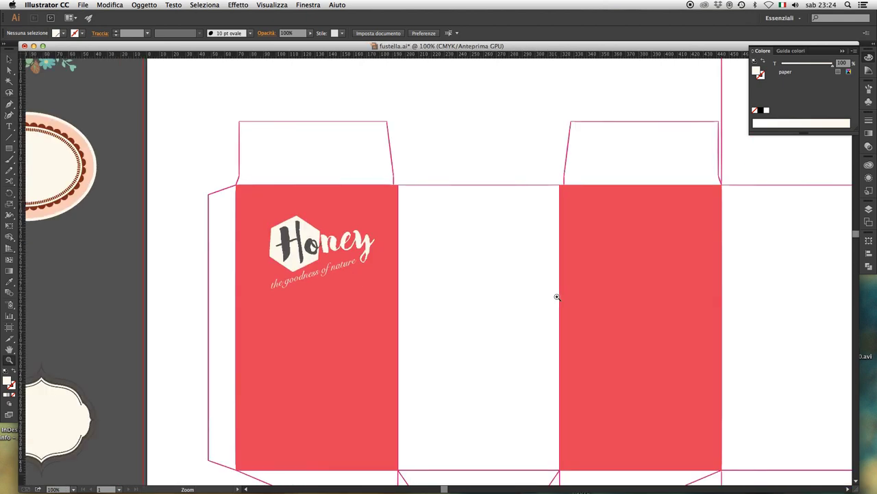
key("v")
scroll(411, 230, "left", 5)
left_click(458, 248)
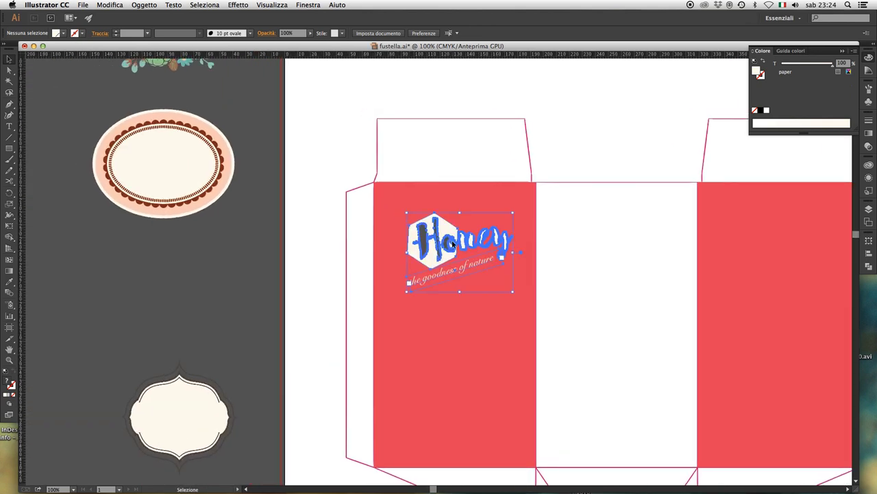
left_click_drag(513, 292, 510, 290)
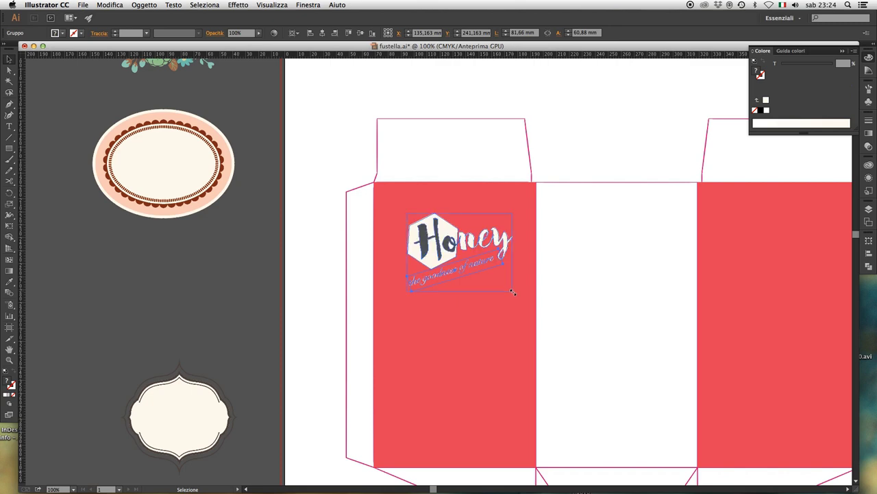
left_click(559, 160)
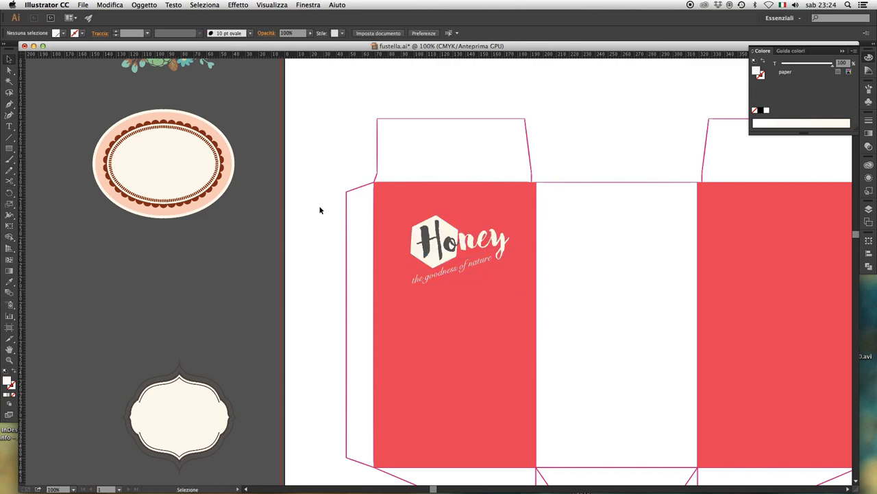
Move the scalloped oval label onto the left red panel, bring it to front, and scale it down.
left_click_drag(164, 159, 446, 354)
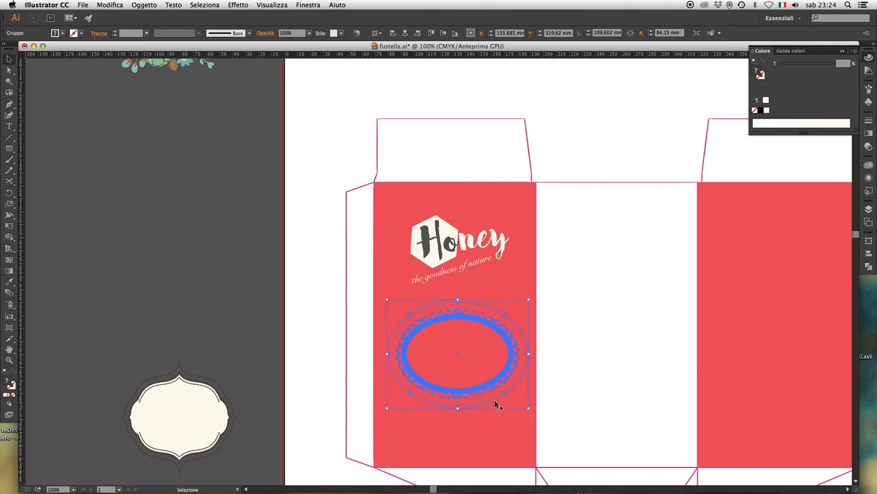
left_click(144, 5)
mouse_move(147, 25)
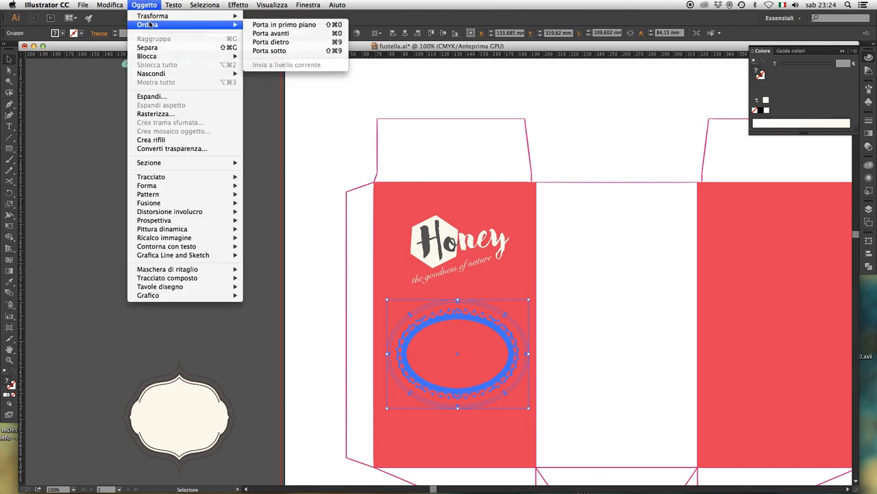
left_click(292, 27)
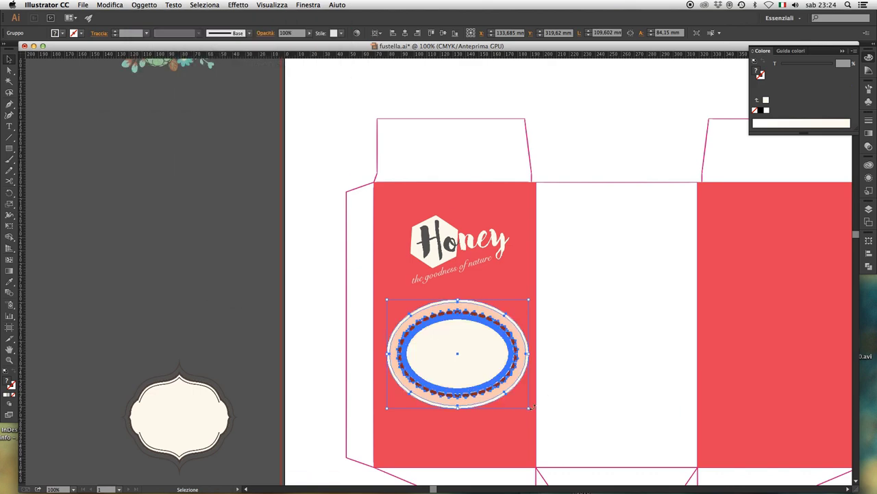
left_click_drag(529, 408, 498, 388)
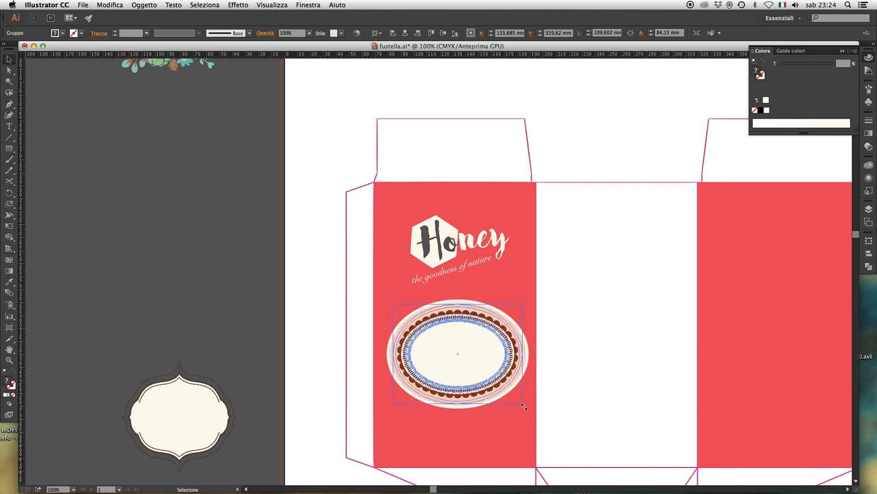
left_click_drag(484, 357, 484, 362)
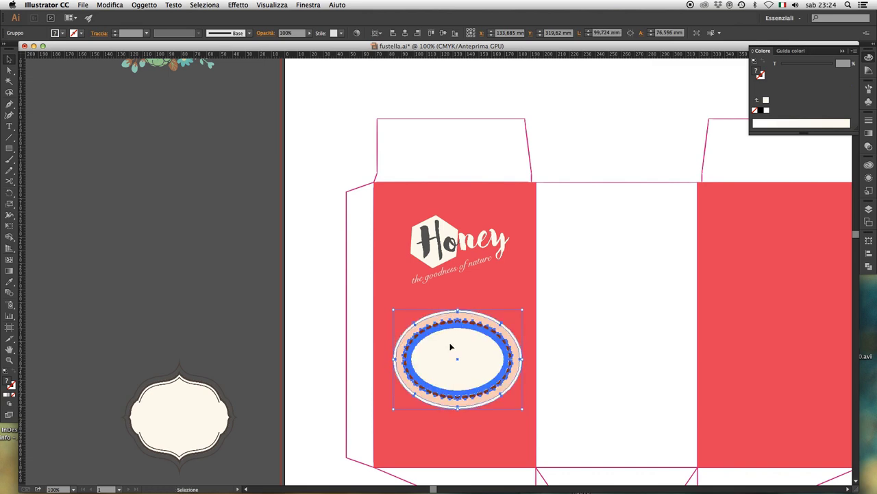
left_click(319, 260)
Lower the 99.7 × 76.6 mm oval badge so it sits beneath the Honey logo.
key("ctrl+minus")
key("ctrl+minus")
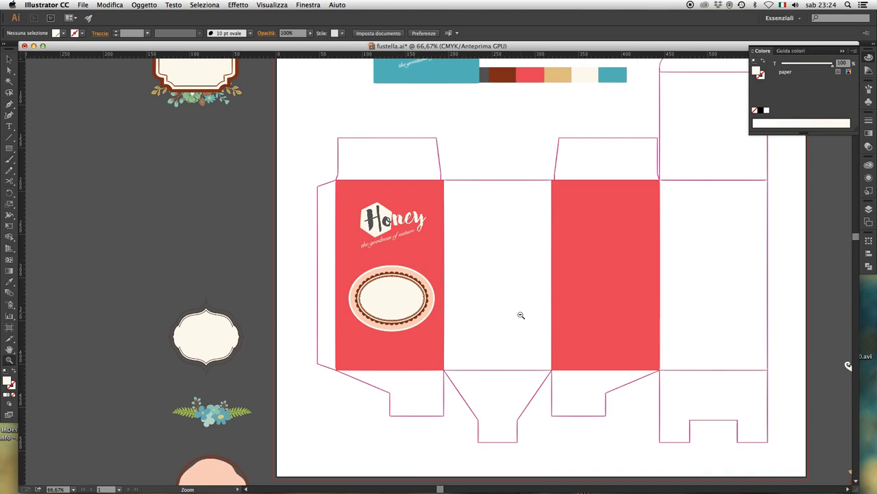
left_click_drag(431, 300, 447, 367)
key("v")
left_click(364, 336)
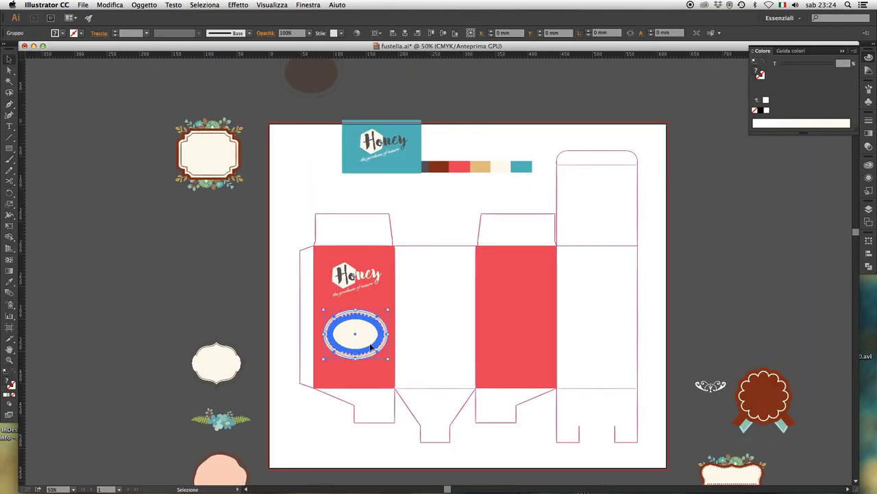
left_click_drag(368, 333, 368, 343)
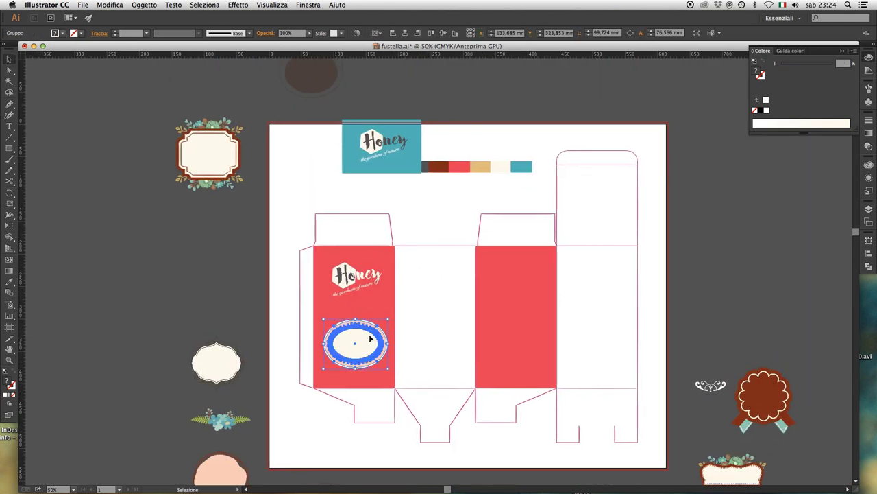
left_click(413, 208)
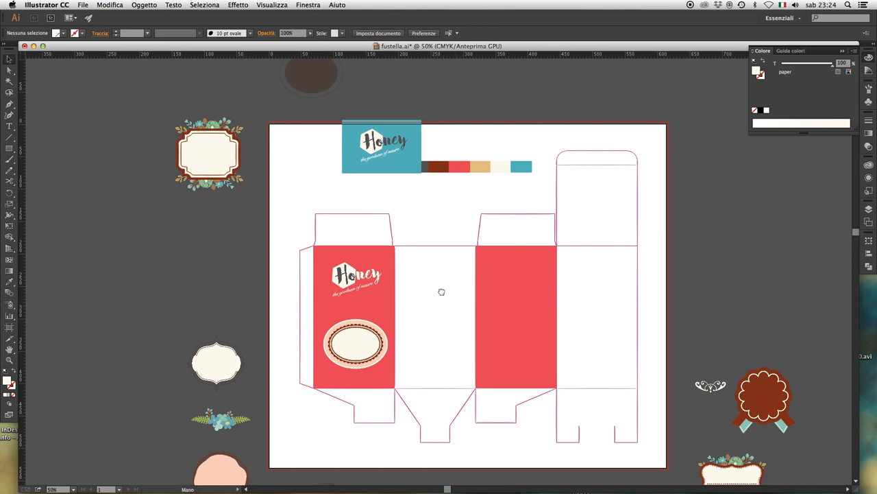
Duplicate the Honey logo and oval badge together onto the right red panel.
scroll(420, 320, "up", 2)
left_click(367, 314)
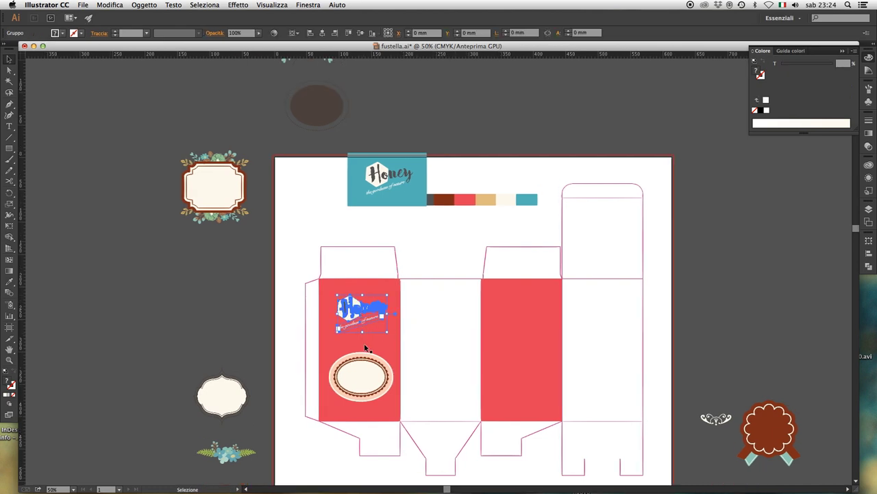
left_click(370, 369, "shift")
key("a")
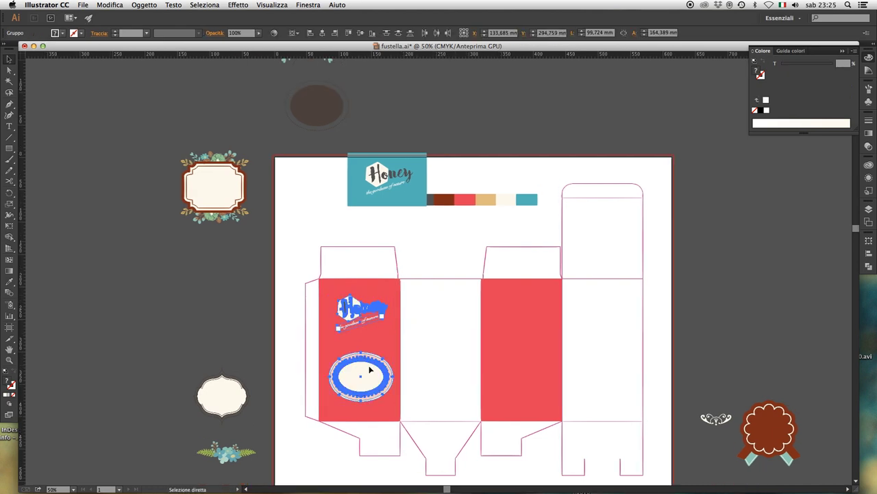
left_click_drag(370, 370, 518, 372)
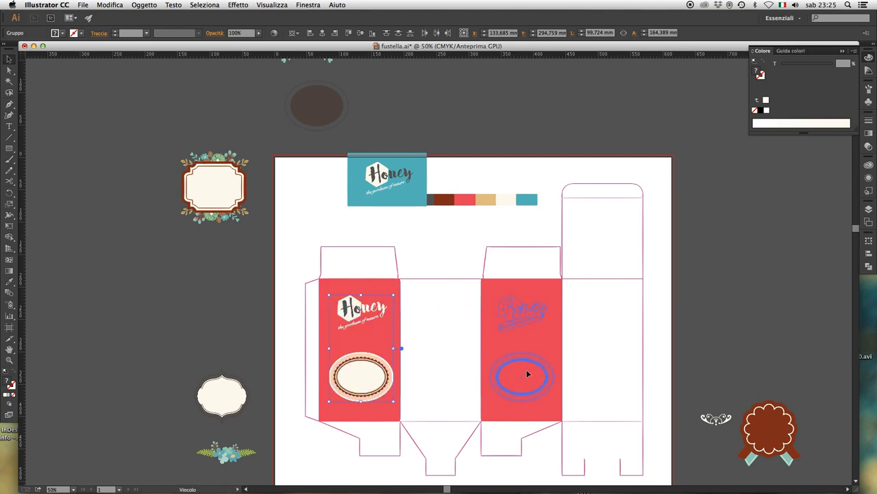
left_click_drag(527, 373, 528, 374)
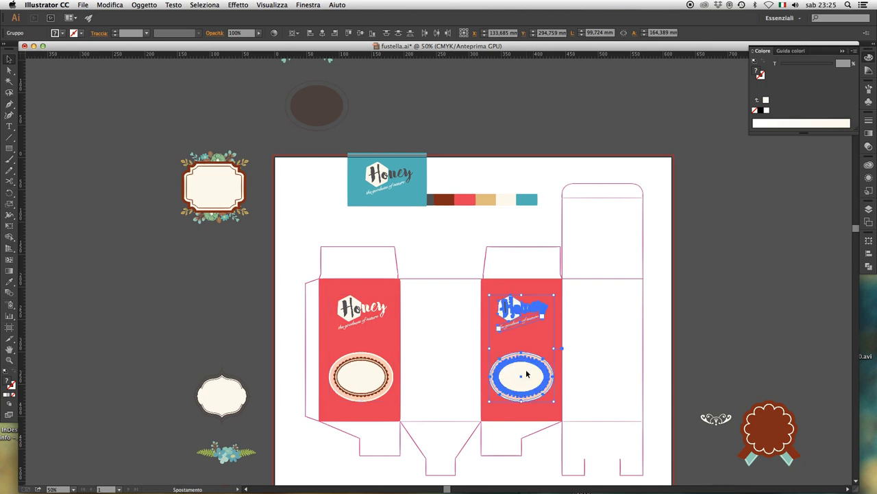
left_click(672, 289)
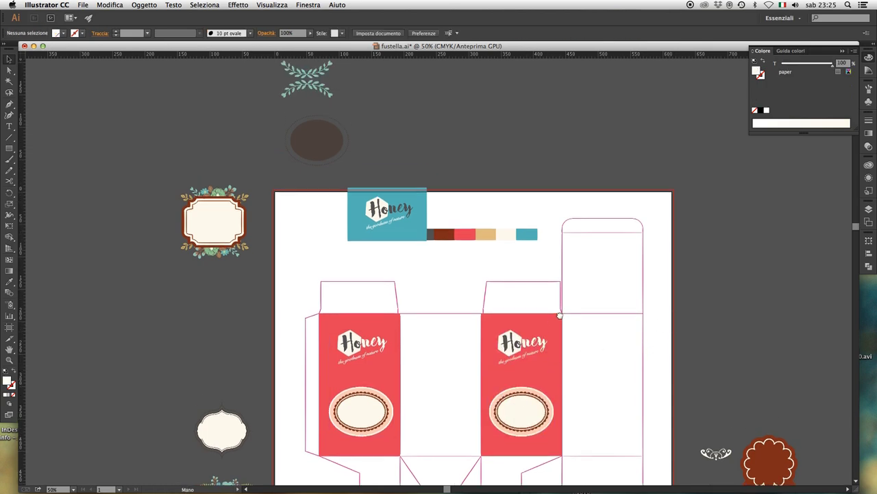
Fill the middle panel between the red panels with the dark gray swatch.
scroll(552, 291, "up", 2)
key("z")
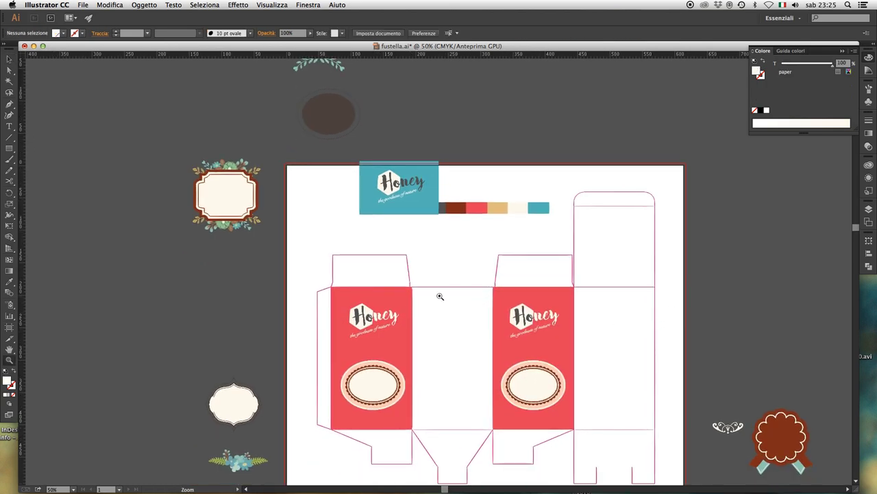
left_click_drag(370, 251, 566, 447)
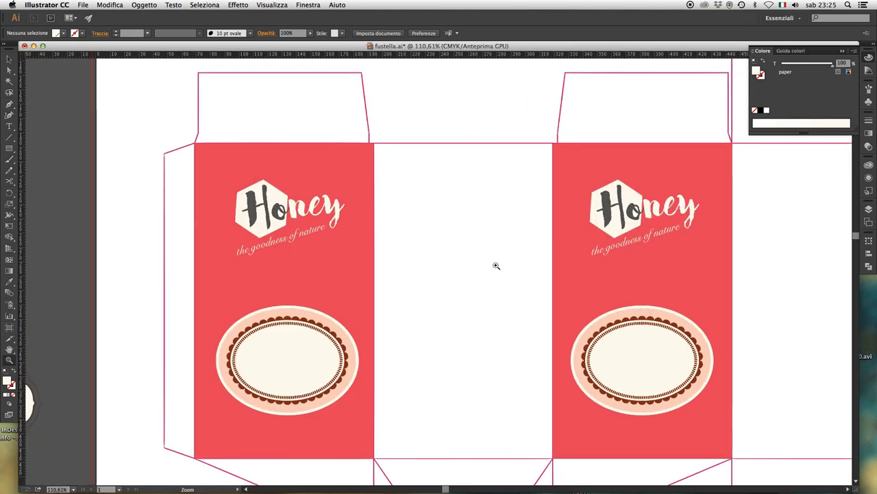
key("v")
left_click_drag(437, 121, 466, 174)
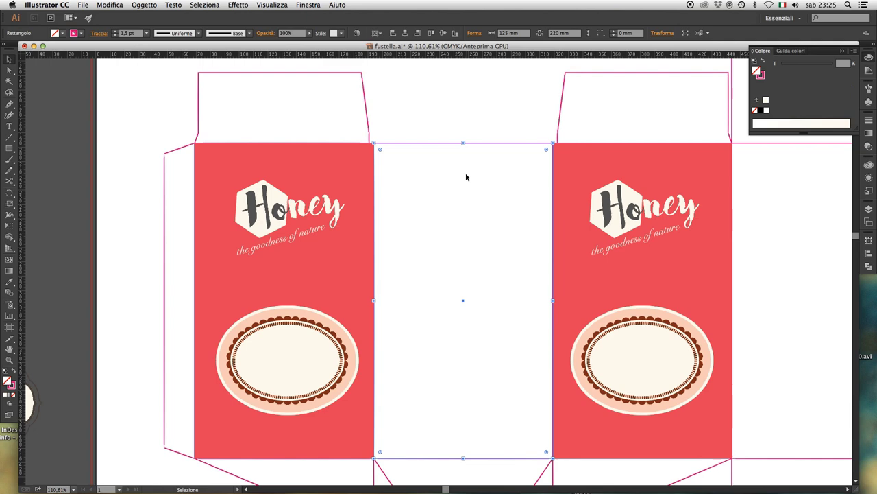
key("a")
key("z")
left_click(493, 199, "alt")
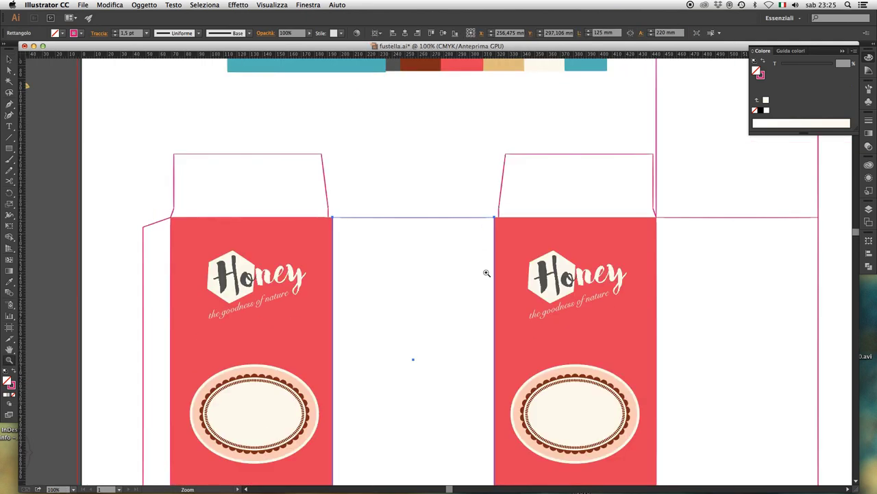
key("i")
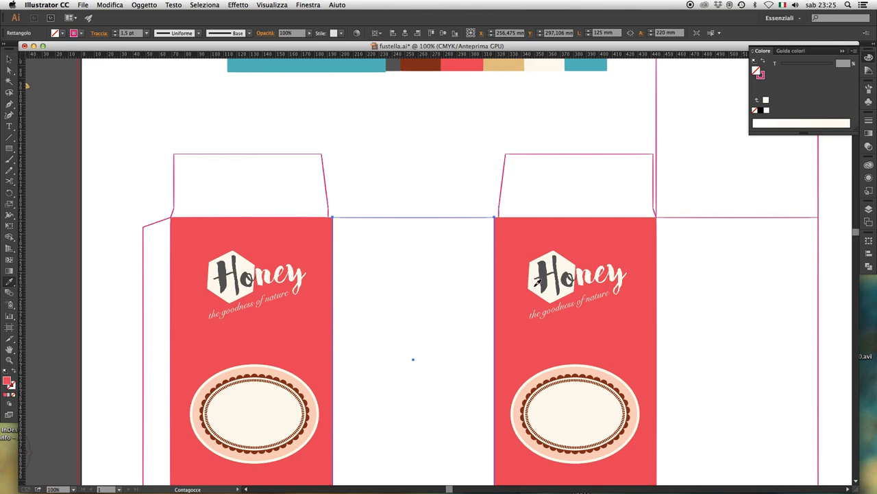
left_click(535, 283)
left_click(548, 280)
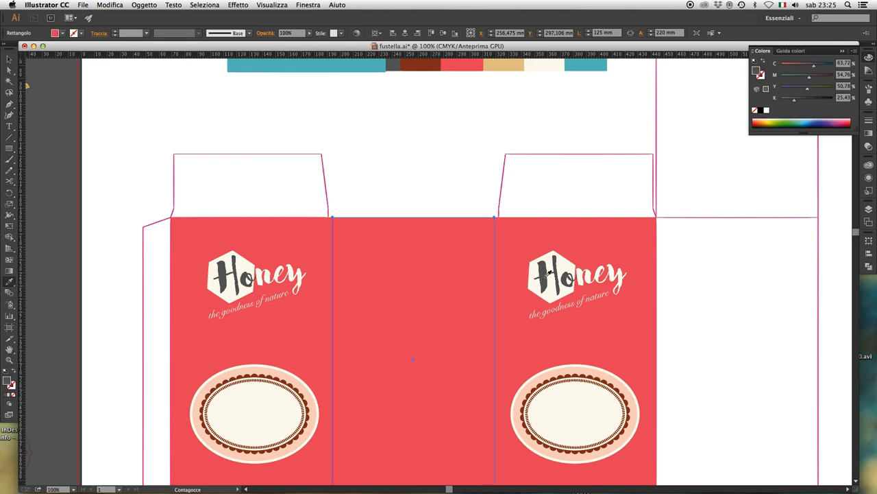
key("v")
left_click(450, 185)
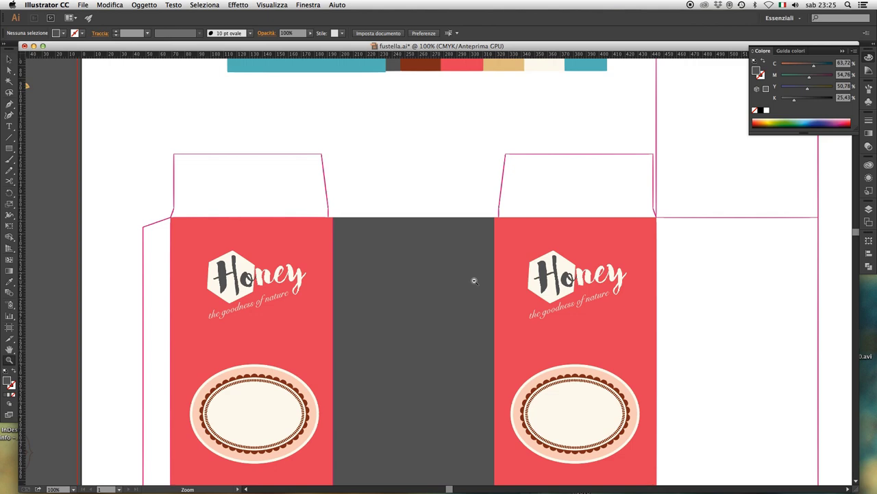
Apply the middle panel's dark gray to the bottom flap beneath it.
key("ctrl+minus")
key("ctrl+minus")
left_click_drag(472, 286, 492, 293)
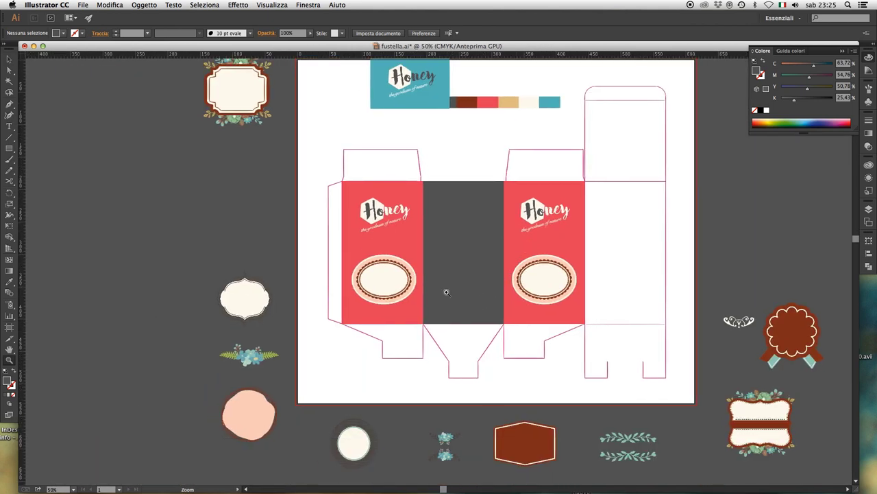
left_click_drag(473, 349, 503, 394)
left_click(495, 388)
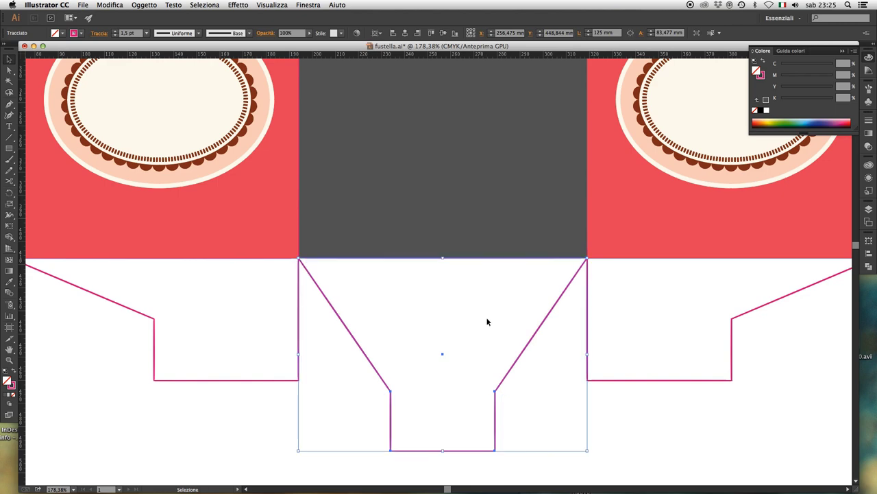
key("i")
left_click(458, 210)
key("a")
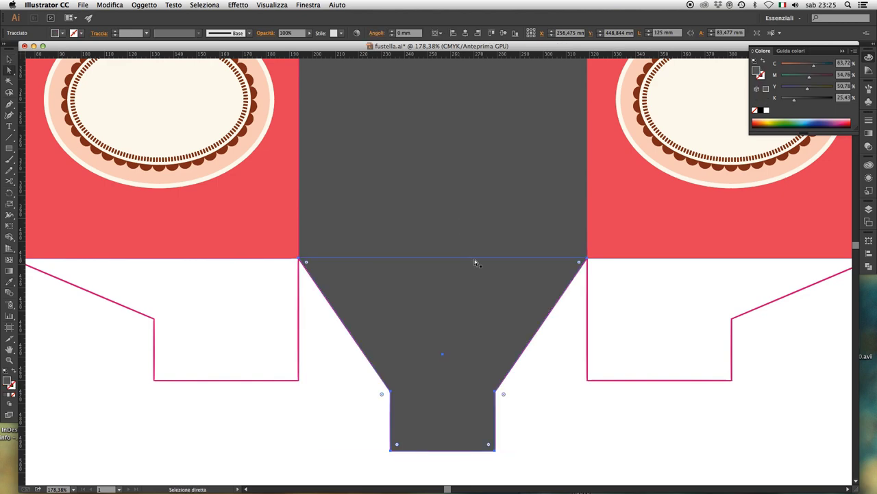
left_click(464, 308, "alt")
left_click(464, 307, "alt")
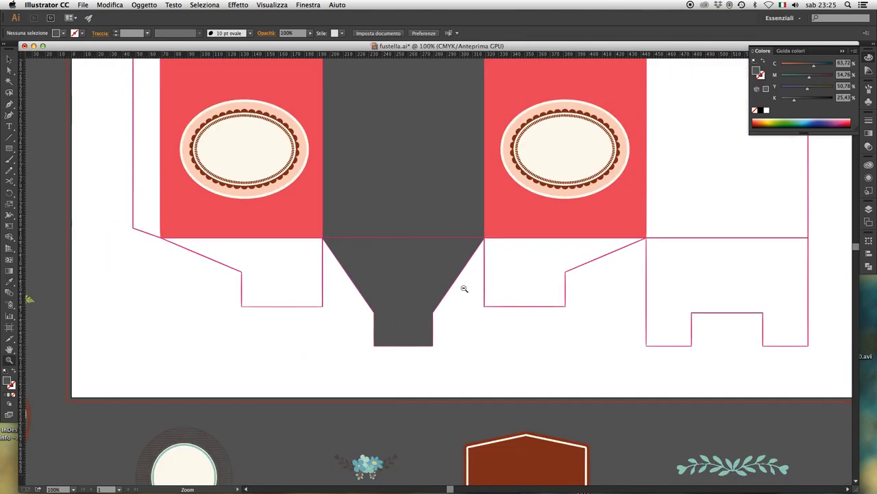
left_click(473, 303, "alt")
left_click(483, 300, "alt")
scroll(483, 300, "up", 5)
scroll(483, 299, "left", 2)
key("v")
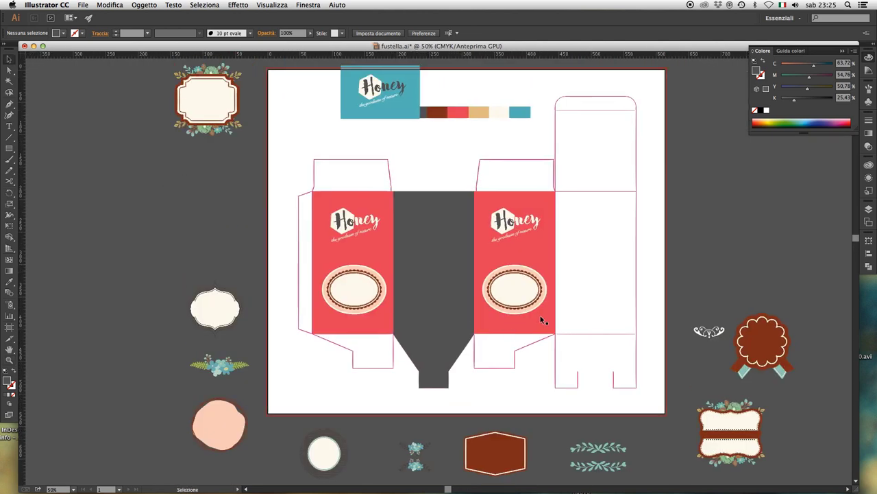
Fill the rightmost panel strip and its rounded top tab with the middle panel's dark gray.
left_click_drag(490, 252, 488, 299)
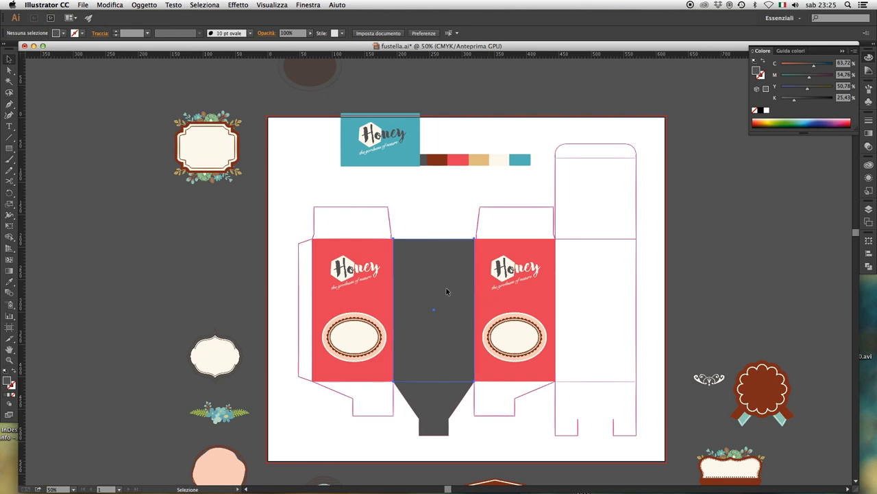
left_click(447, 292)
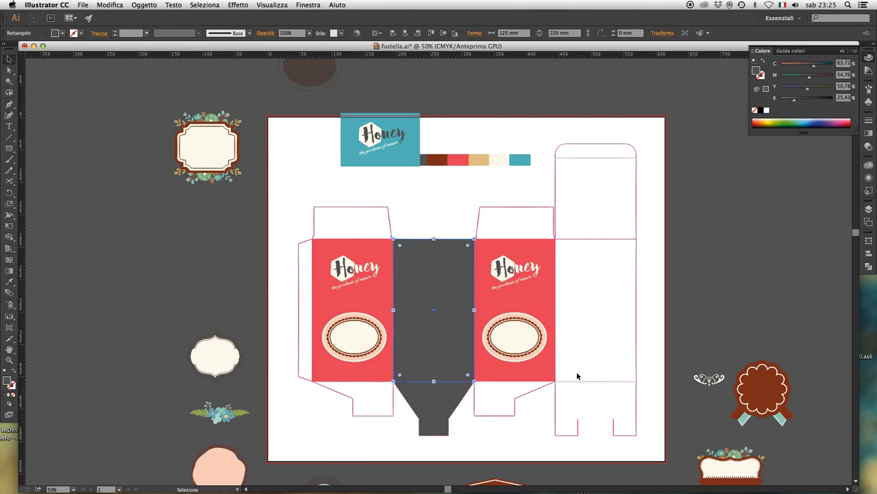
left_click(664, 261)
left_click_drag(657, 203, 599, 399)
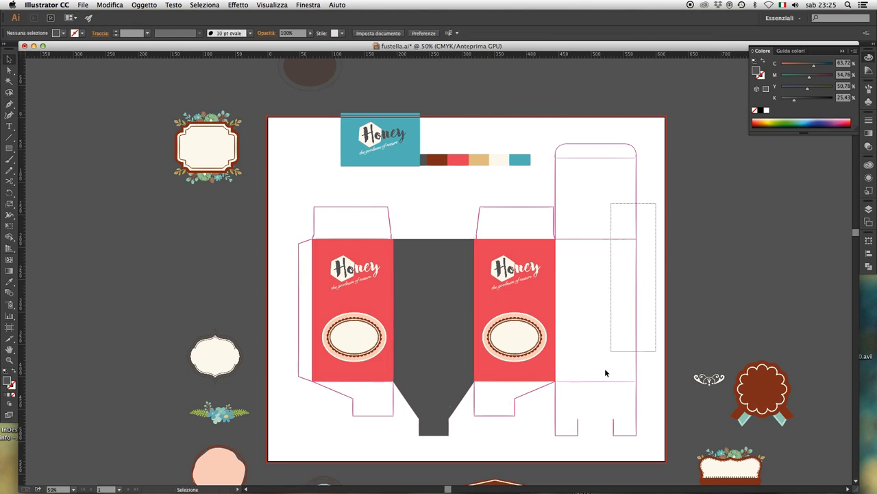
left_click(631, 145, "shift")
key("a")
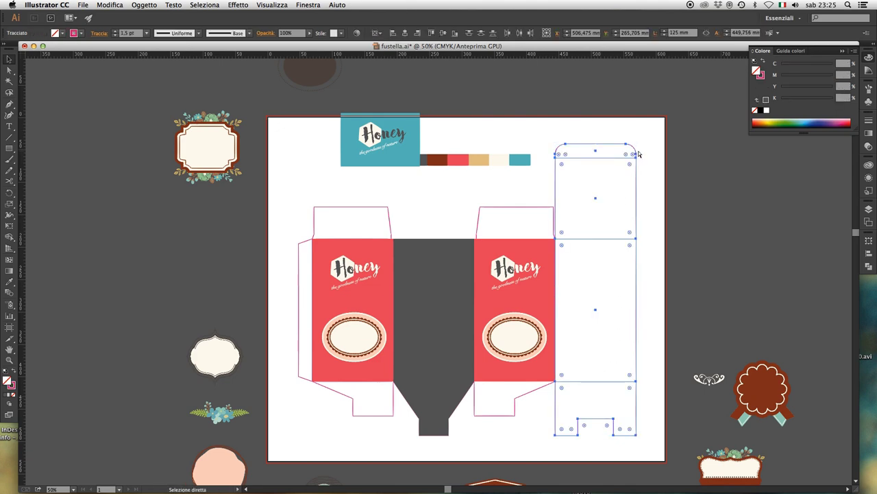
key("v")
key("i")
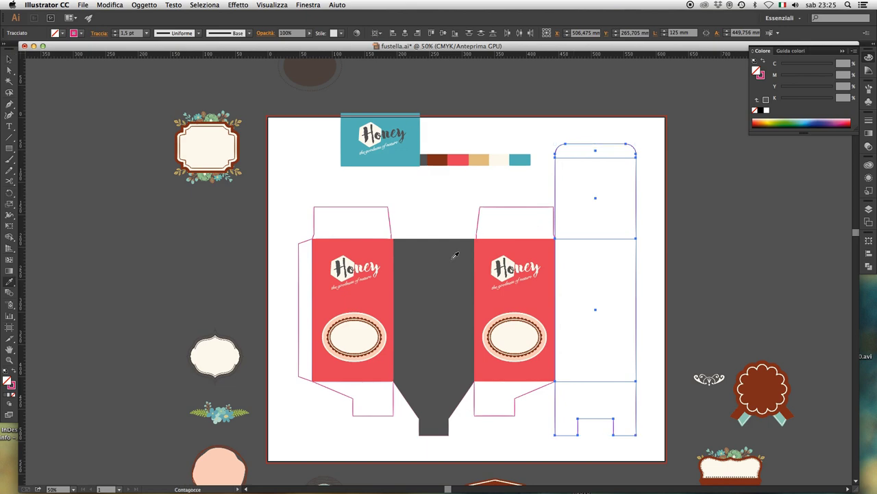
left_click(456, 256)
key("v")
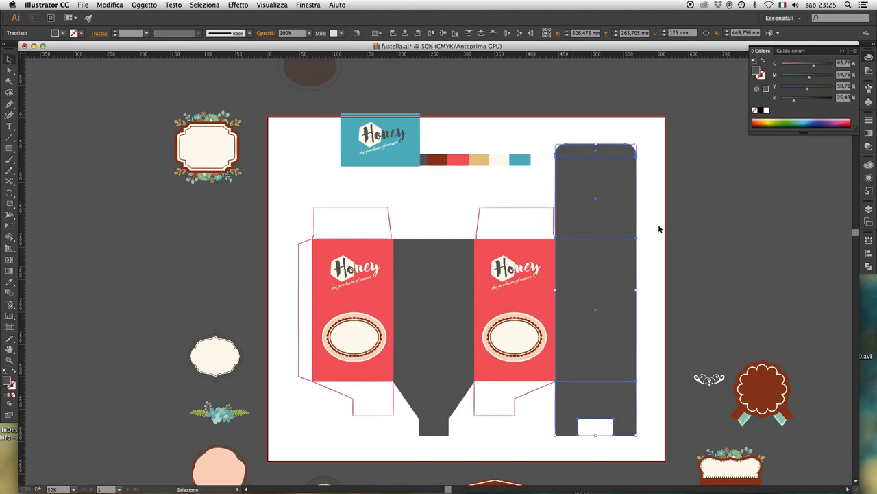
Send the gray middle panel, left red panel, and both panels' Honey logos and labels to the back.
left_click(452, 275, "shift")
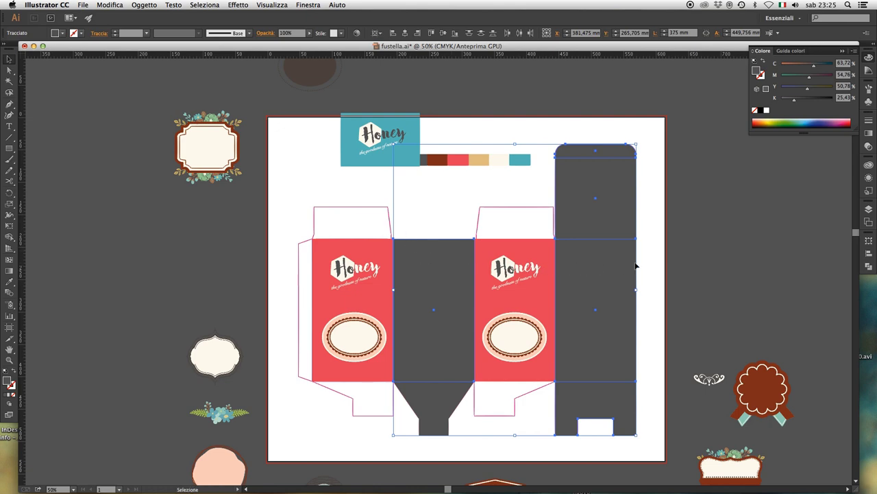
left_click(510, 278, "shift")
left_click(510, 327, "shift")
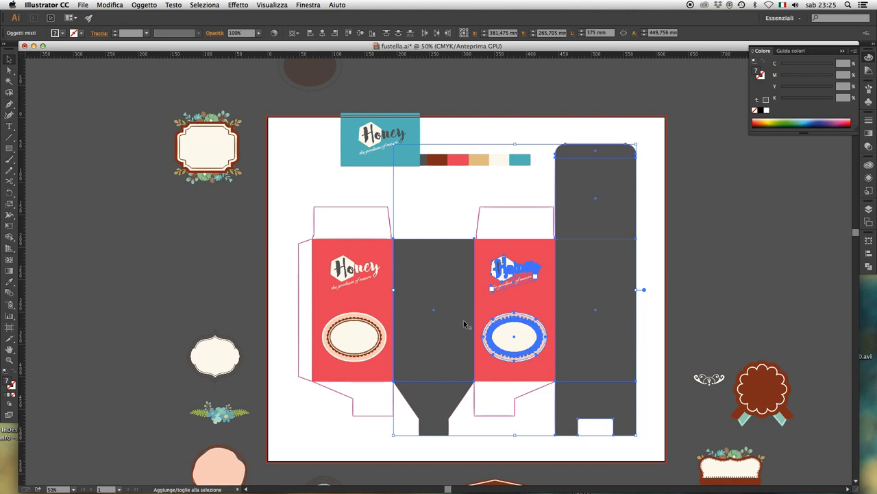
left_click(341, 267, "shift")
left_click(352, 320, "shift")
left_click(372, 296, "shift")
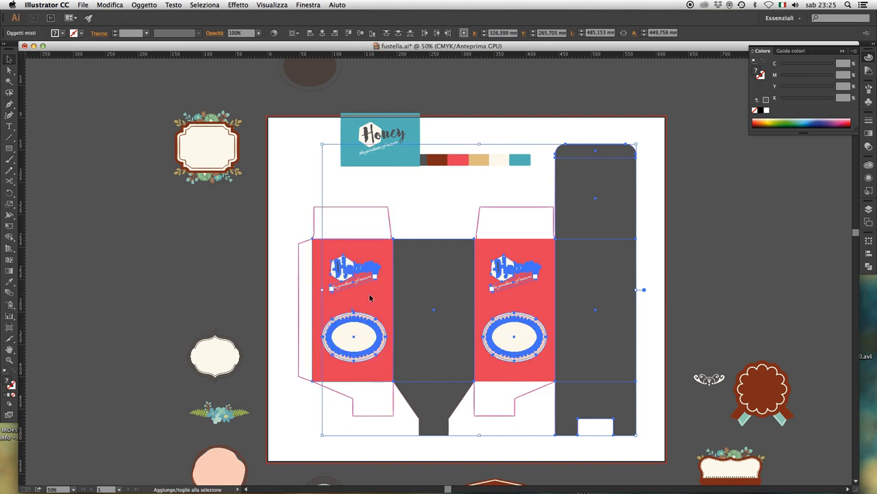
left_click(155, 3)
mouse_move(147, 25)
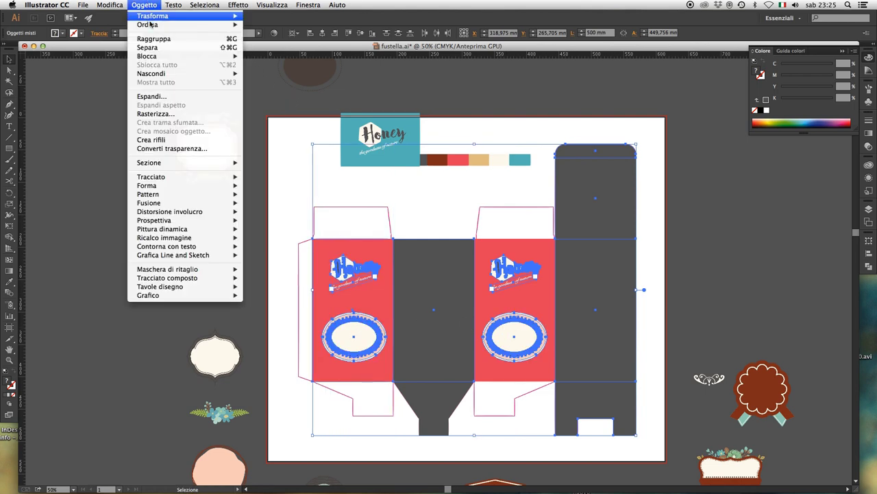
left_click(279, 51)
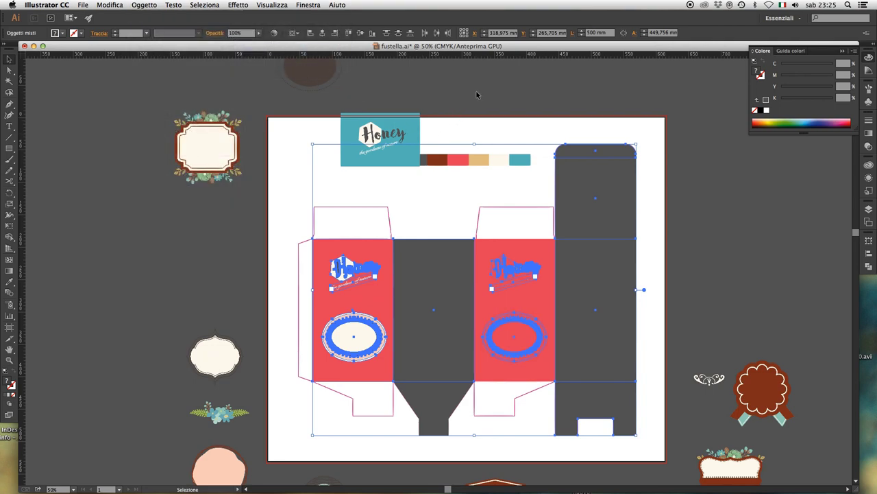
Send the right red panel rectangle behind its Honey logo and oval label.
left_click(484, 131)
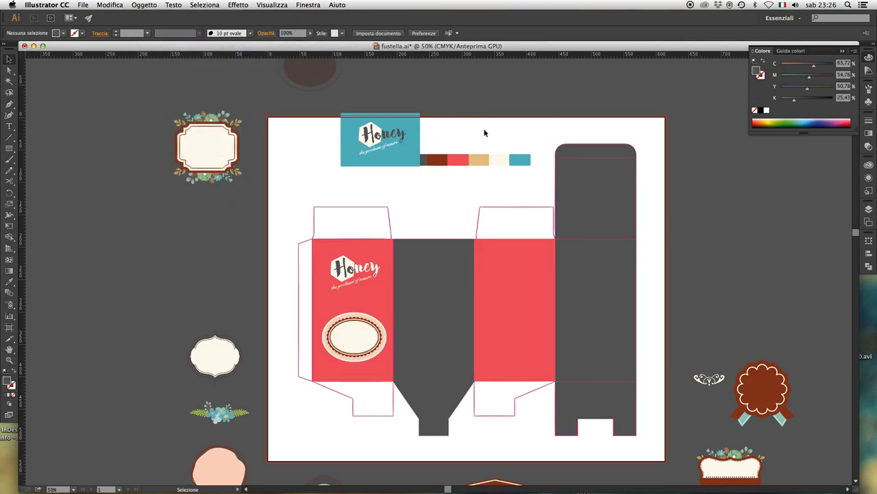
left_click(507, 255)
key("Delete")
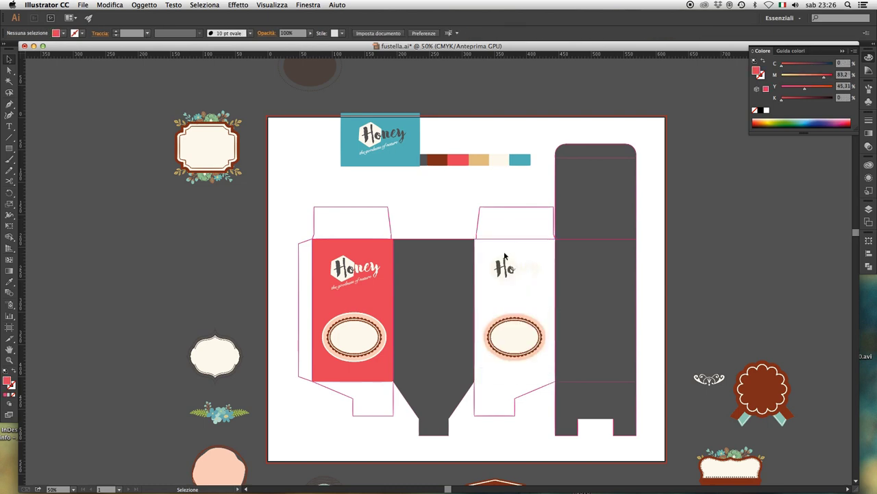
key("ctrl+z")
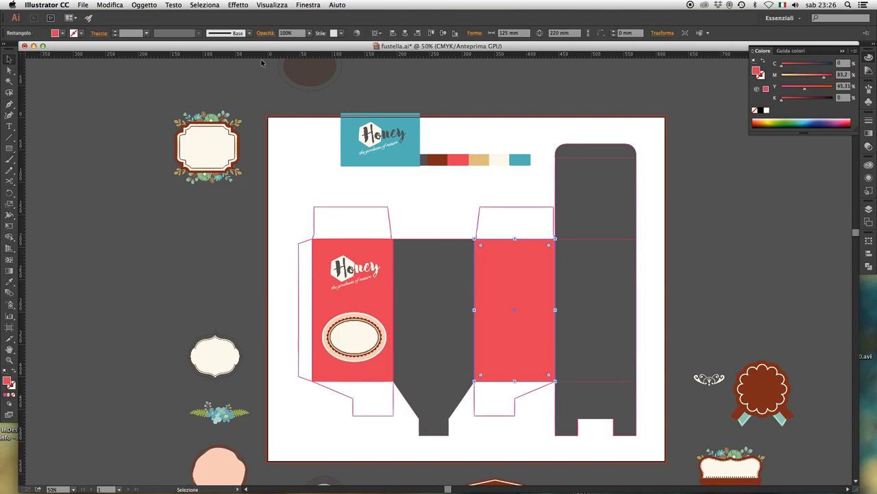
left_click(145, 4)
mouse_move(147, 25)
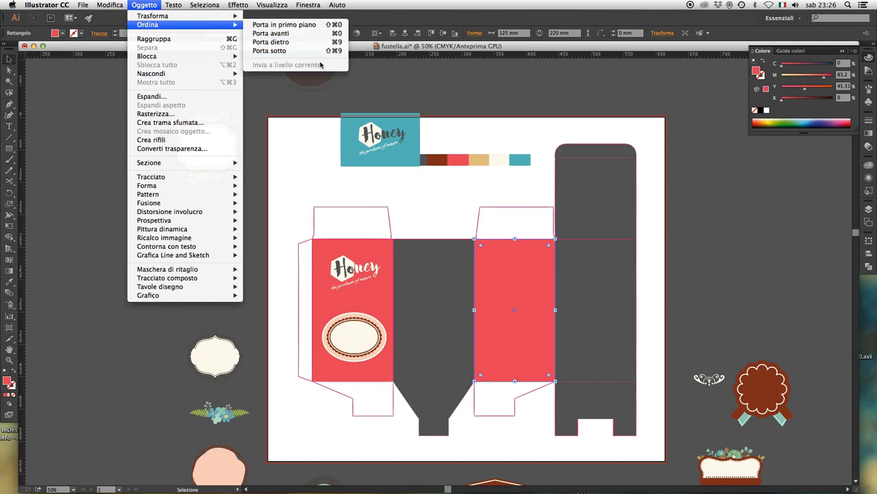
left_click(271, 51)
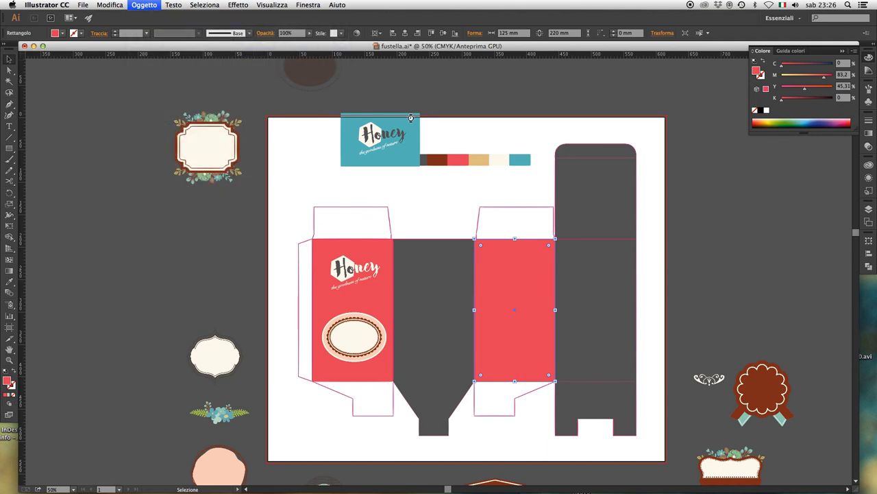
left_click(460, 103)
scroll(480, 161, "left", 2)
scroll(480, 161, "down", 1)
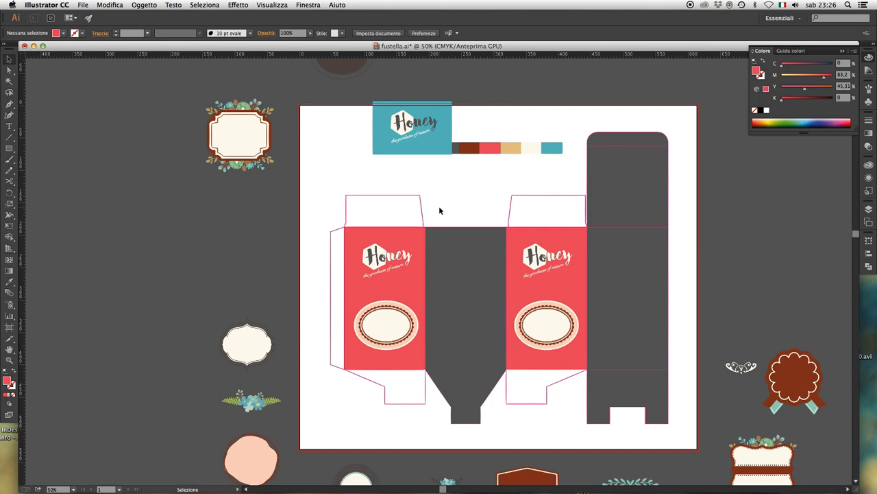
Zoom in on the teal Honey label, then pan toward the left red panel's logo.
key("h")
left_click_drag(402, 267, 399, 319)
key("z")
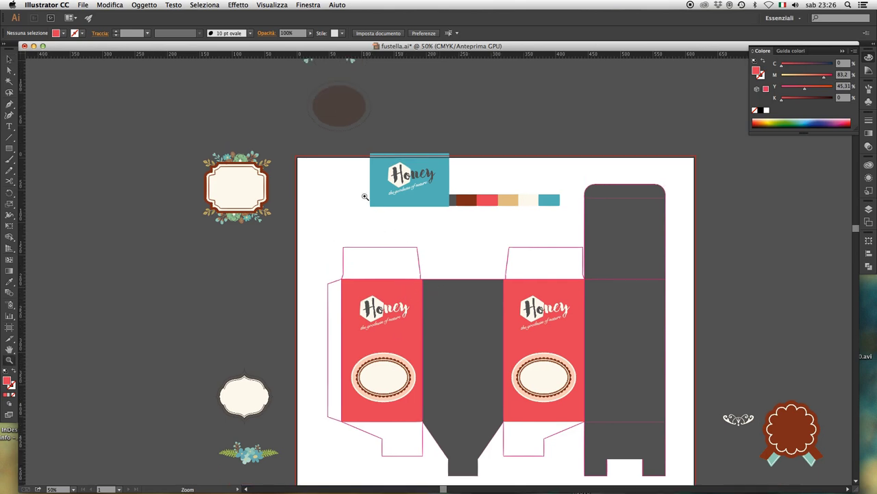
left_click_drag(358, 193, 572, 371)
scroll(470, 222, "up", 3)
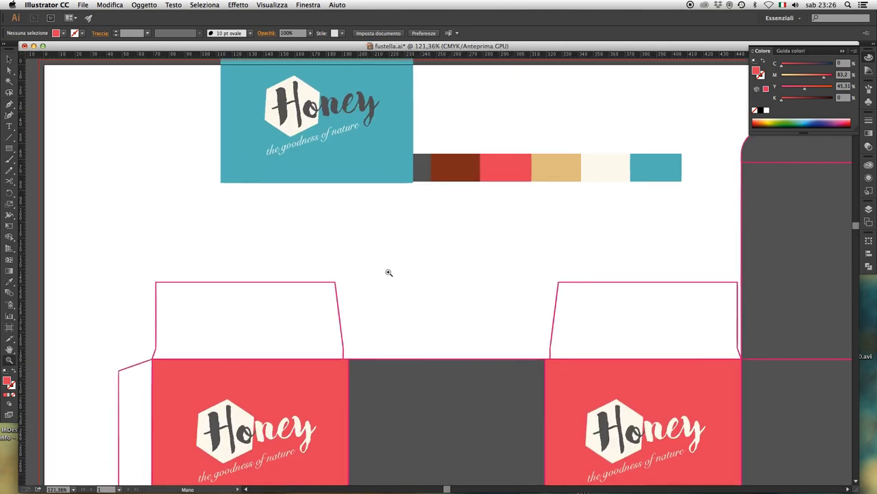
left_click(11, 152)
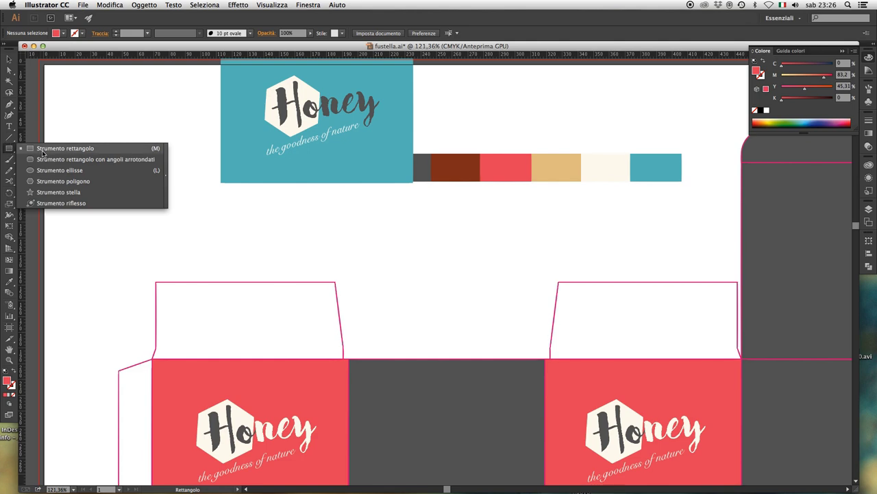
key("v")
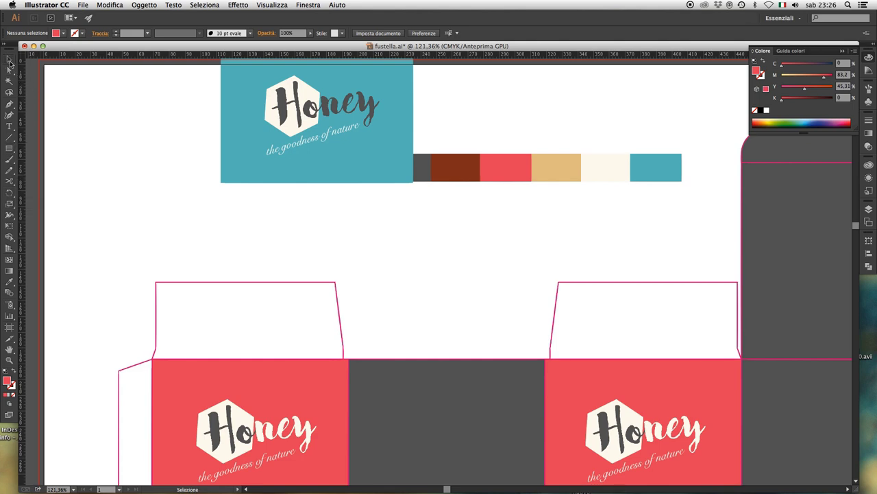
key("space")
left_click_drag(341, 323, 455, 257)
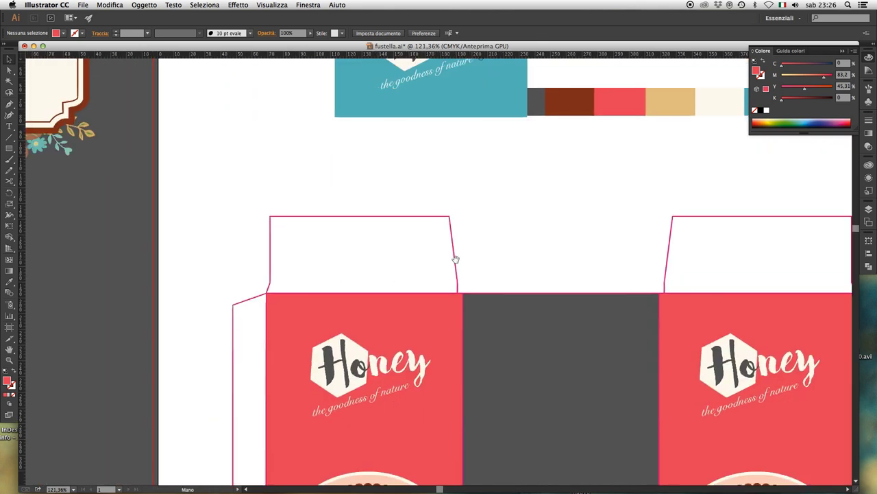
Alt-drag a copy of the left panel's Honey logo upward, ungroup it, and delete the Honey word.
left_click(350, 349)
left_click(350, 349)
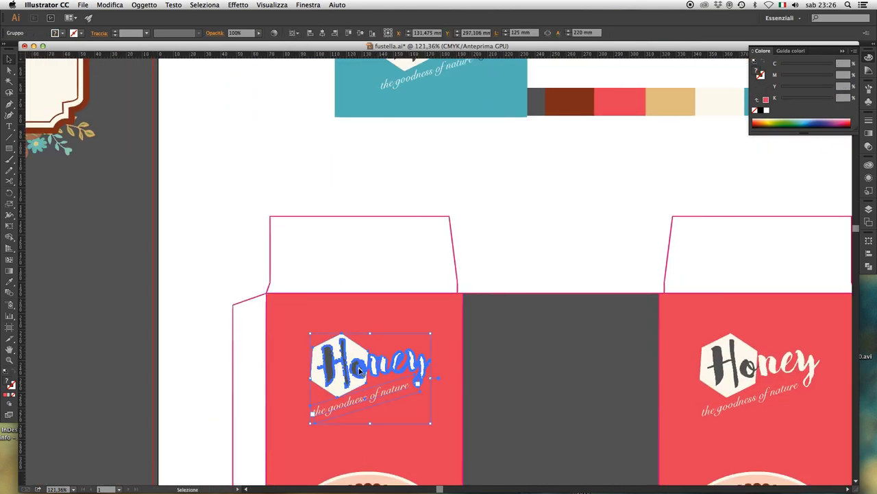
key("a")
mouse_move(450, 339)
left_mouse_down()
mouse_move(511, 324)
mouse_move(507, 295)
left_mouse_up()
scroll(438, 274, "up", 5)
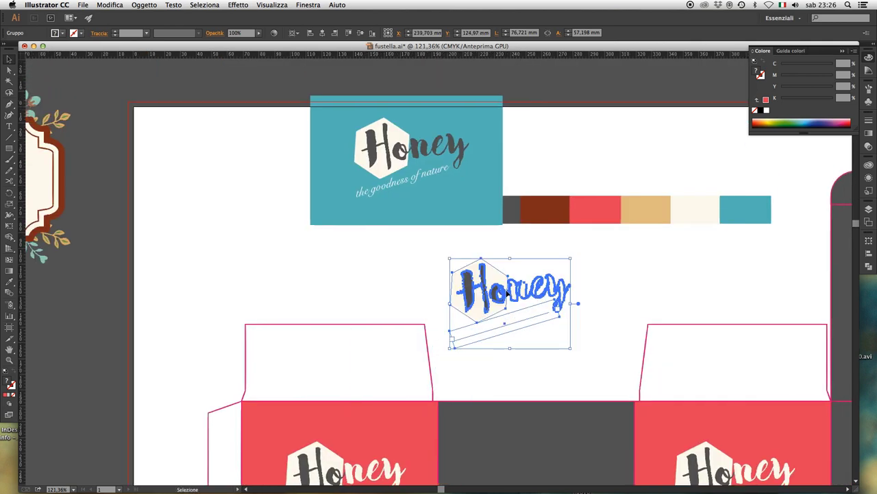
right_click(508, 293)
left_click(535, 345)
left_click(596, 281)
left_click(534, 293)
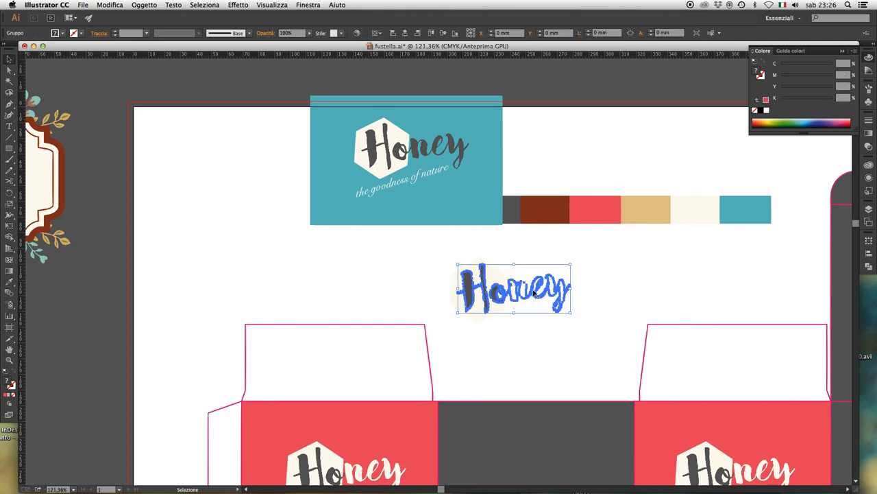
key("Delete")
Release the hexagon's clipping mask, delete leftover lettering, and move the cream hexagon onto the gray panel.
left_click(479, 294)
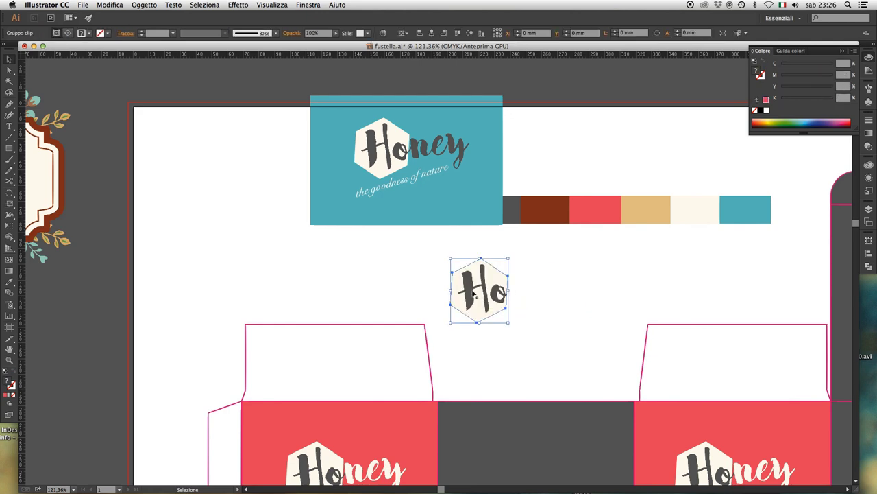
right_click(479, 292)
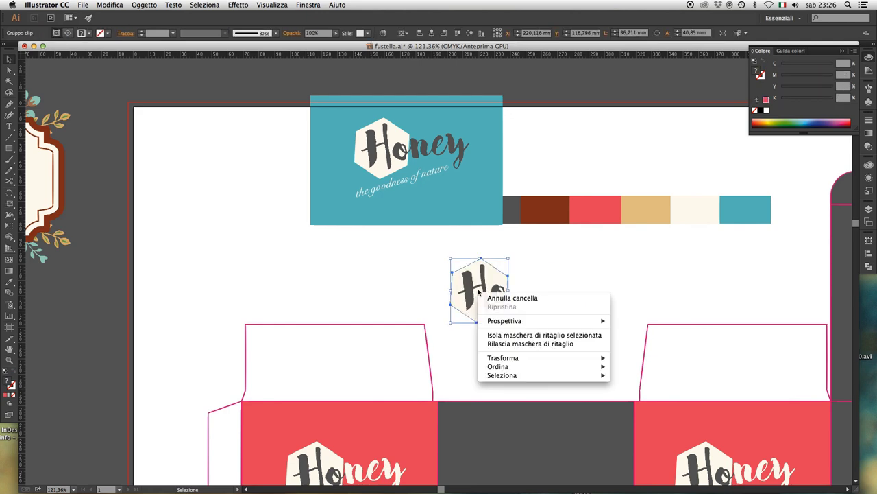
left_click(524, 344)
left_click(586, 277)
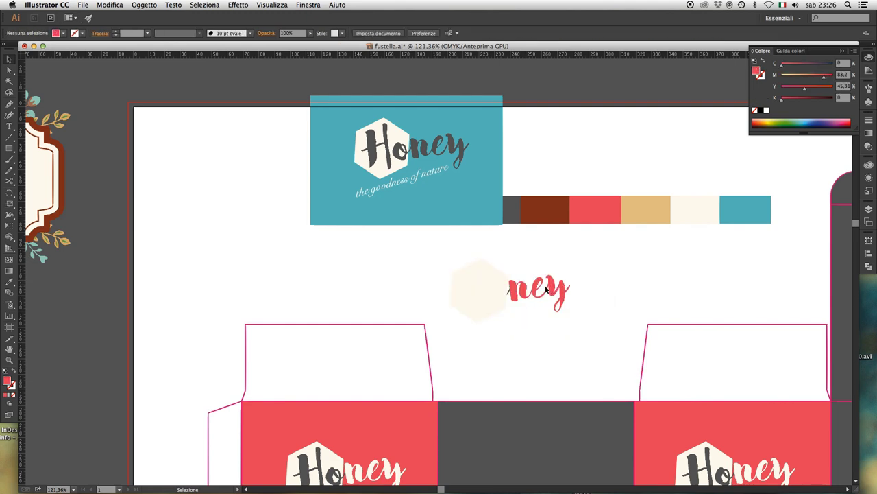
left_click(546, 290)
key("Delete")
left_click(488, 292)
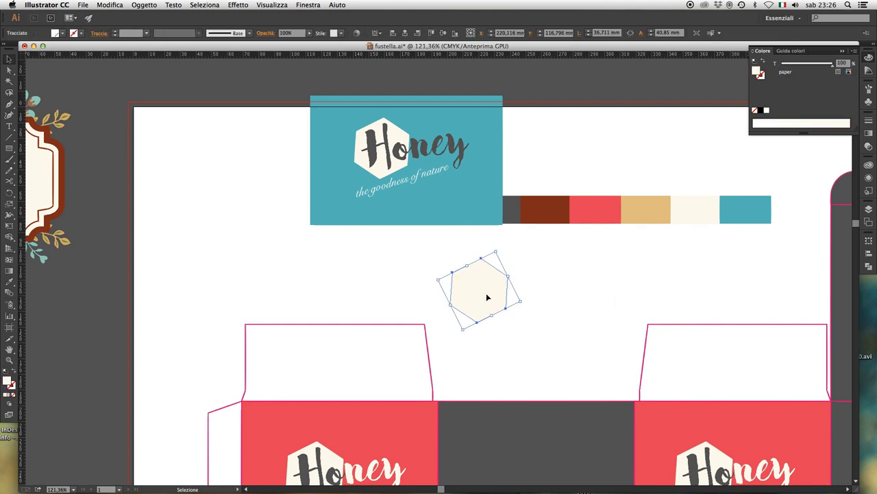
left_click_drag(488, 297, 529, 443)
left_click(528, 322)
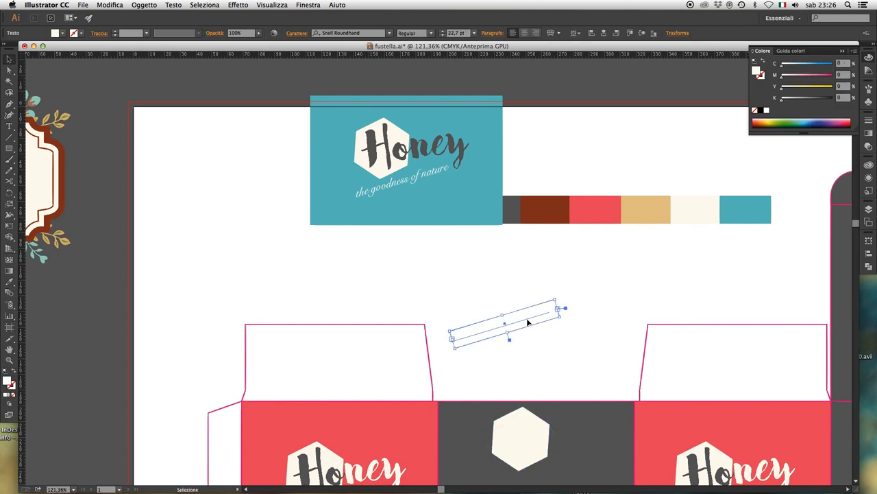
left_click(544, 354)
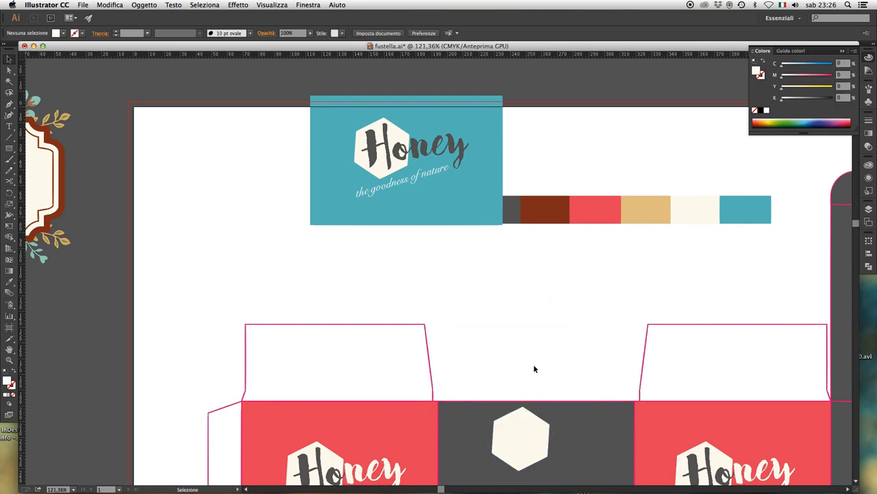
scroll(533, 356, "down", 5)
Rotate the cream hexagon and fit a copy snugly below-right of it.
left_click(510, 285)
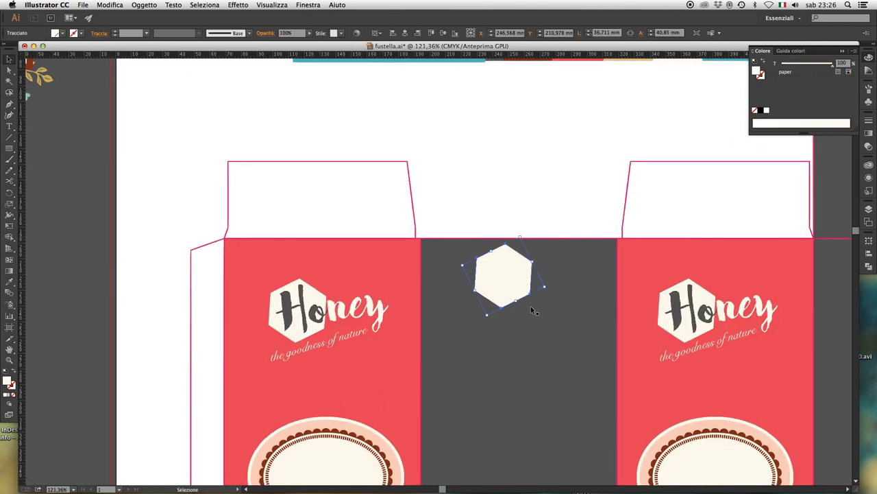
mouse_move(546, 287)
left_mouse_down()
mouse_move(533, 288)
mouse_move(540, 284)
left_mouse_up()
left_click(494, 192)
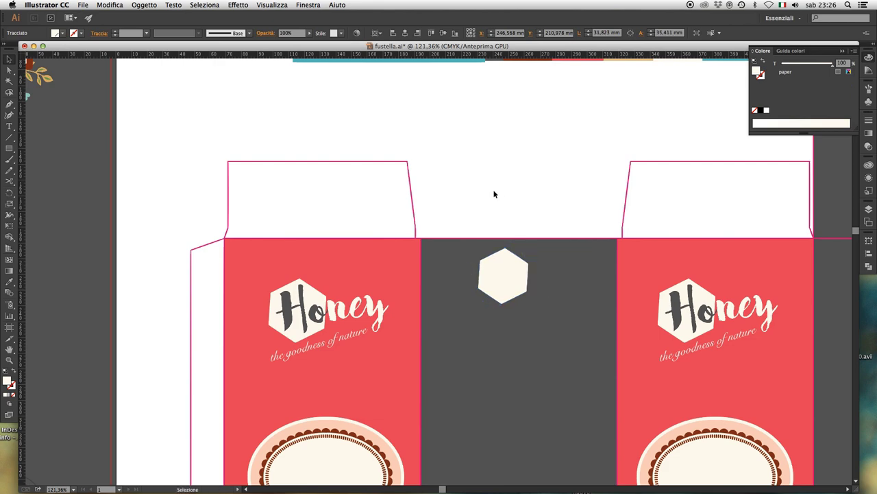
key("z")
left_click(495, 273)
key("a")
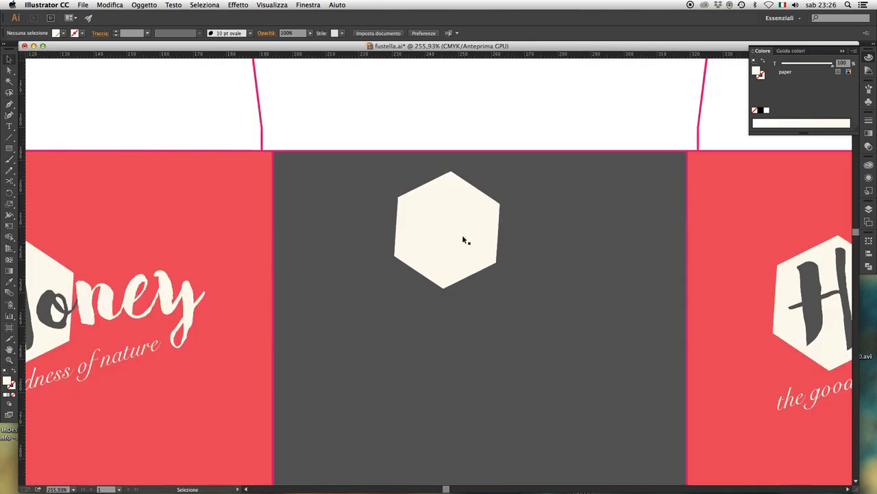
left_click(462, 235)
key("v")
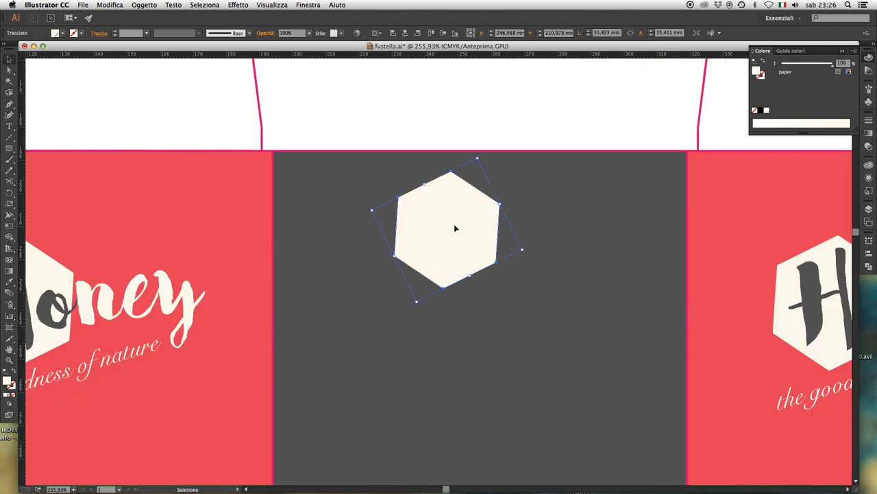
mouse_move(452, 222)
left_mouse_down()
mouse_move(517, 317)
mouse_move(500, 315)
left_mouse_up()
left_click_drag(499, 316, 497, 317)
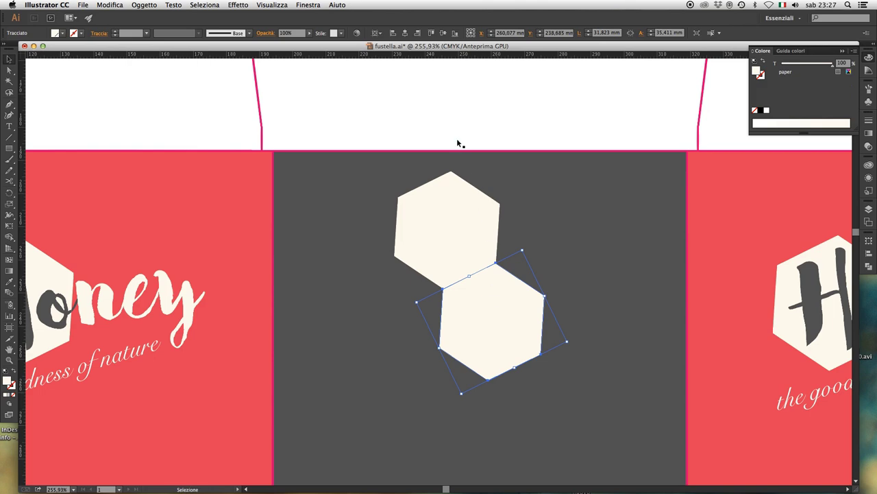
left_click(458, 143)
Copy the hexagon pair down-left to form a four-hexagon cluster, then zoom to check it.
scroll(509, 215, "left", 5)
left_click(524, 257)
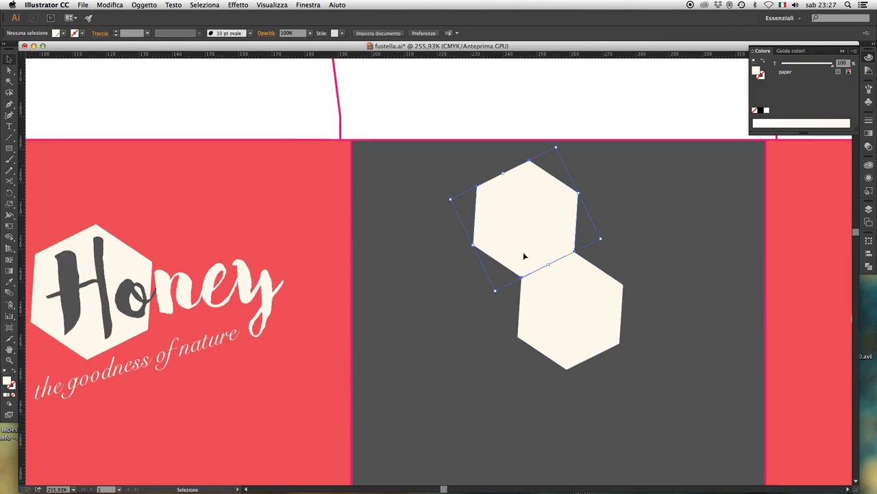
left_click(540, 296, "shift")
key("a")
key("v")
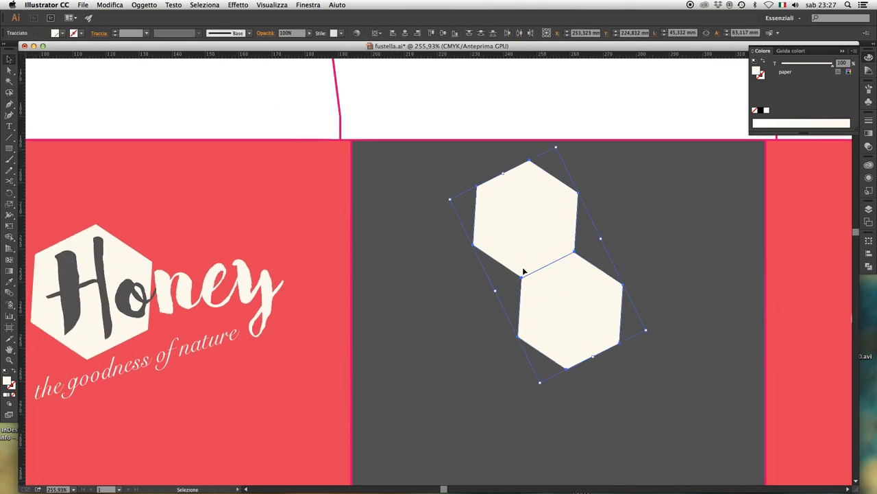
left_click_drag(517, 243, 465, 321)
left_click(497, 100)
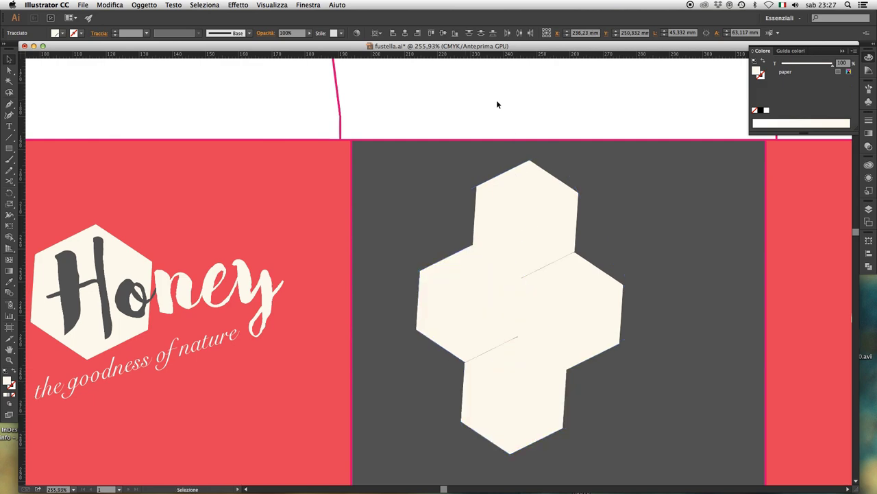
key("z")
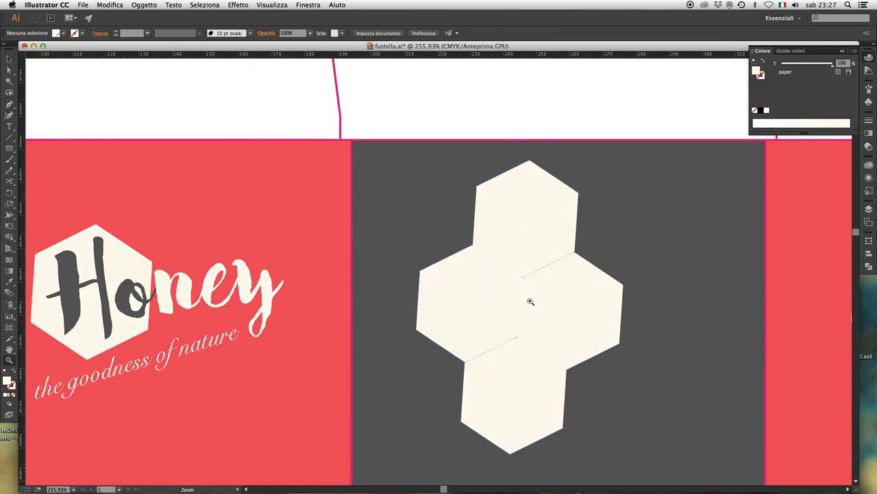
left_click(506, 318, "alt")
left_click(503, 317)
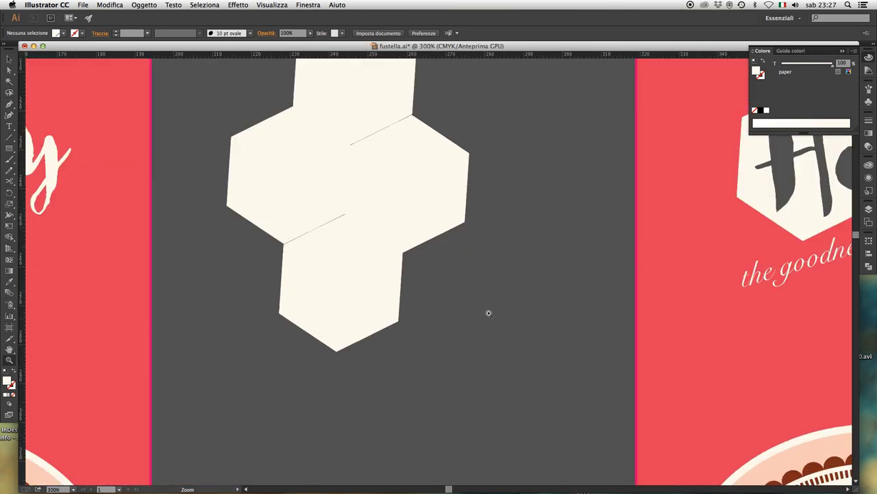
left_click(415, 232, "alt")
Copy the four-hexagon cluster to the lower right of the original.
left_click(415, 235, "alt")
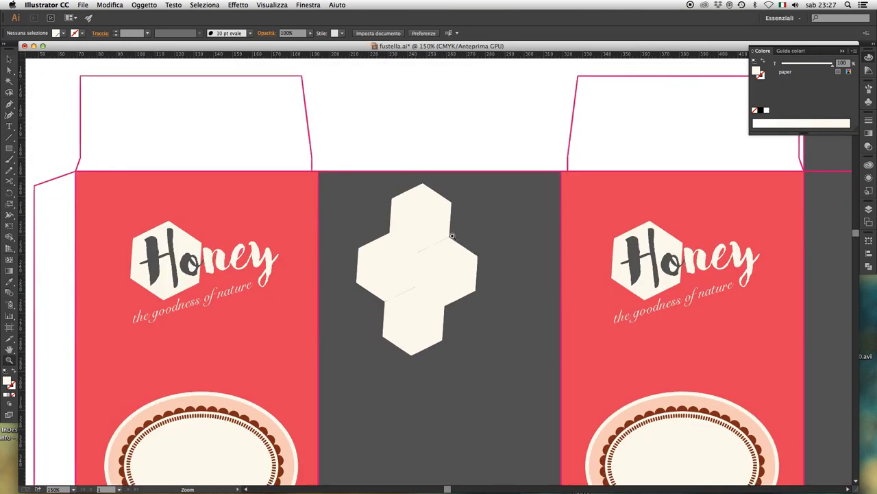
key("v")
left_click(445, 273)
left_click(427, 310, "shift")
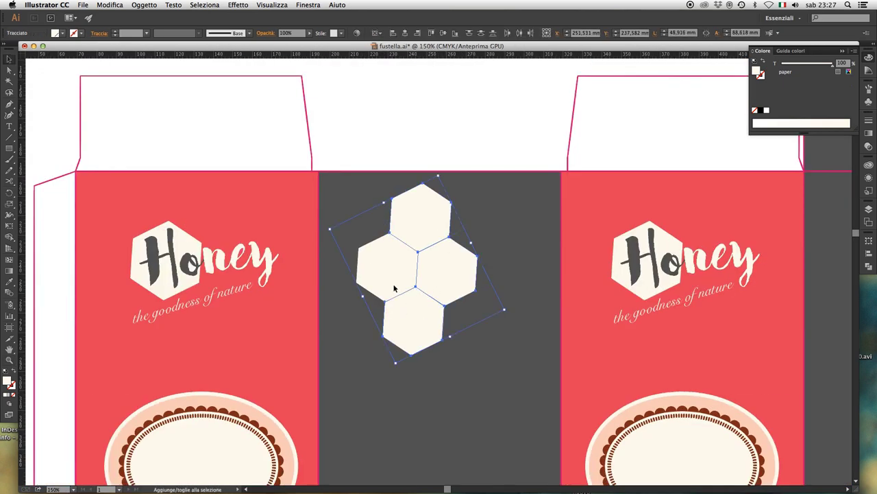
left_click(392, 278, "shift")
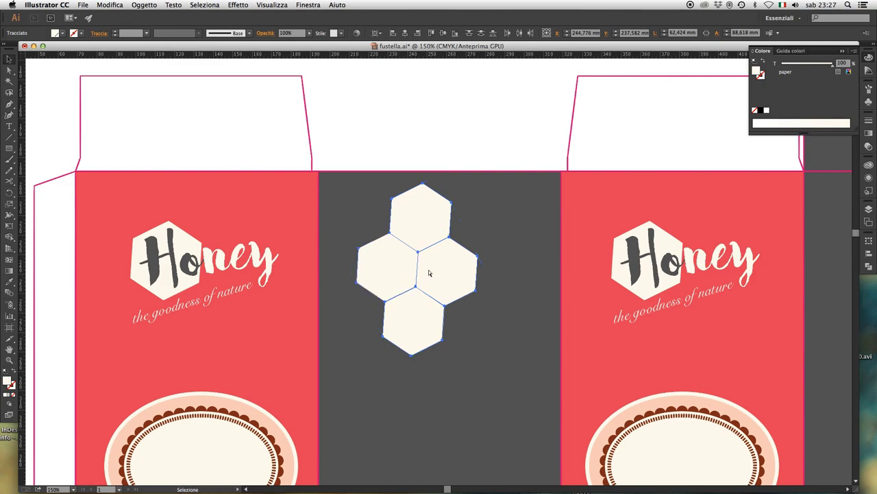
mouse_move(415, 266)
left_mouse_down()
mouse_move(507, 316)
mouse_move(493, 320)
left_mouse_up()
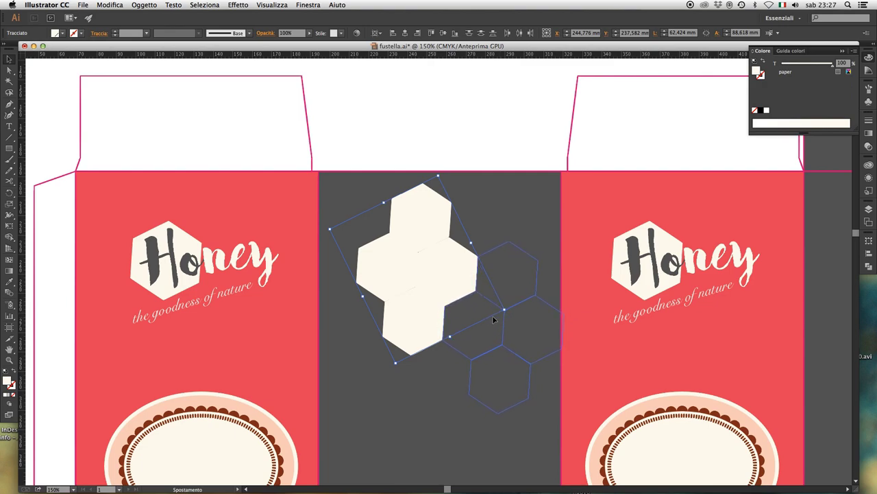
left_click_drag(494, 320, 494, 320)
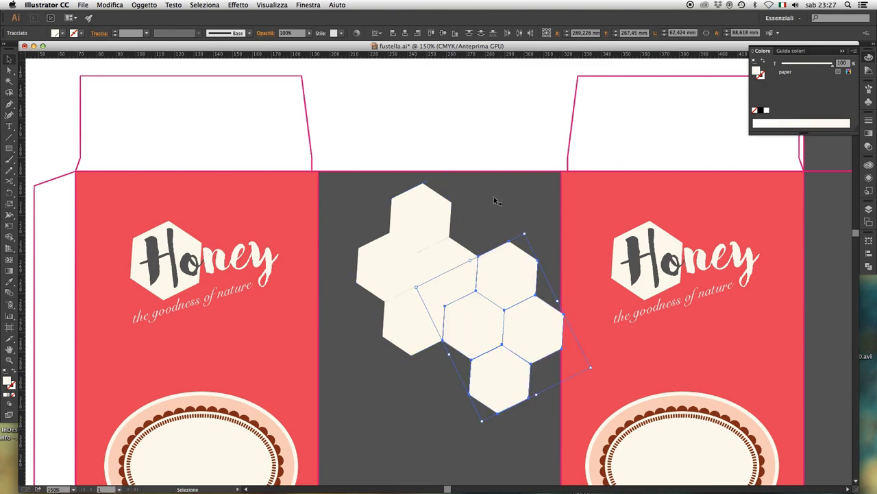
left_click(492, 136)
Move one hexagon copy up-left so it fits into the cluster.
key("a")
left_click(498, 275)
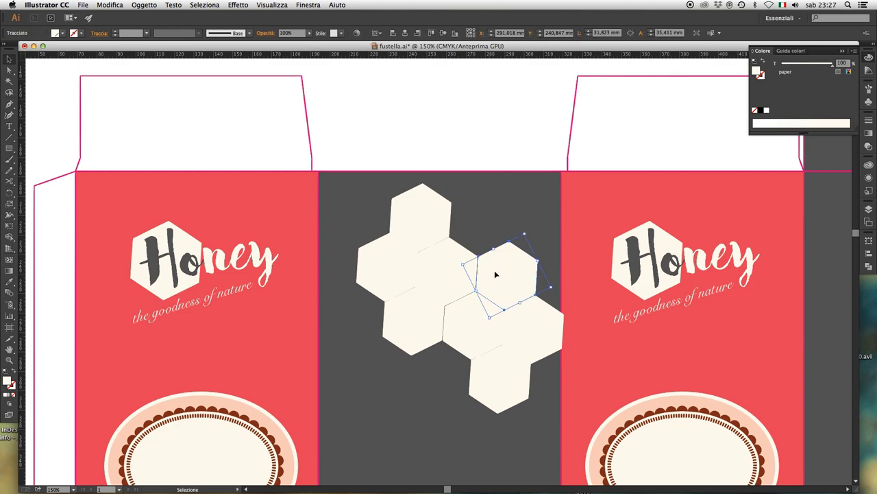
key("v")
left_click_drag(508, 281, 483, 227)
left_click(480, 142)
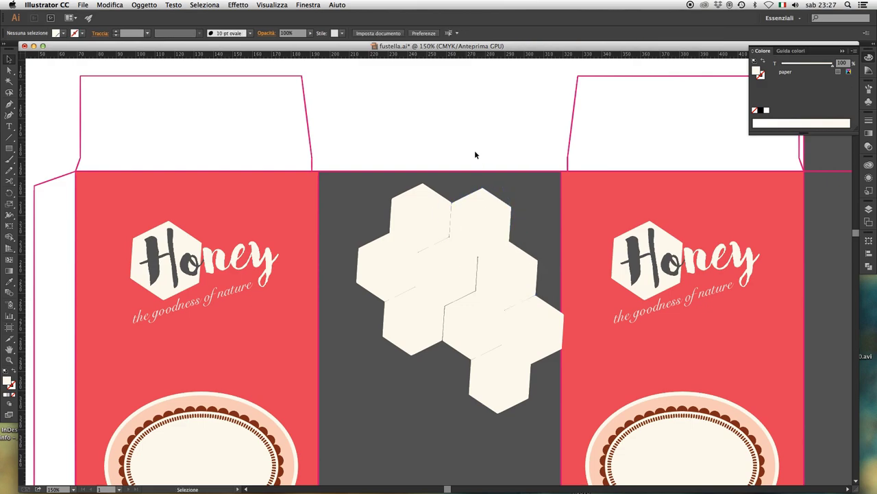
Try placing a hexagon on the right panel edge, undo that move, and zoom out.
scroll(470, 182, "up", 2)
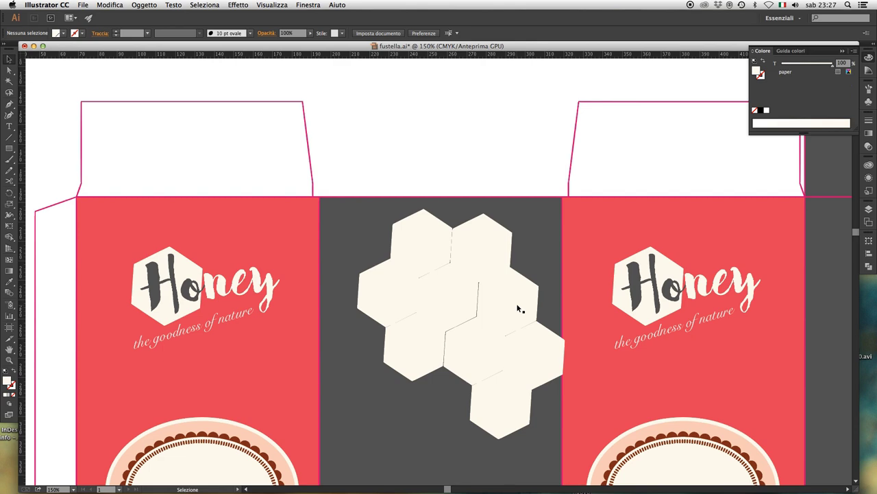
left_click_drag(518, 308, 573, 312)
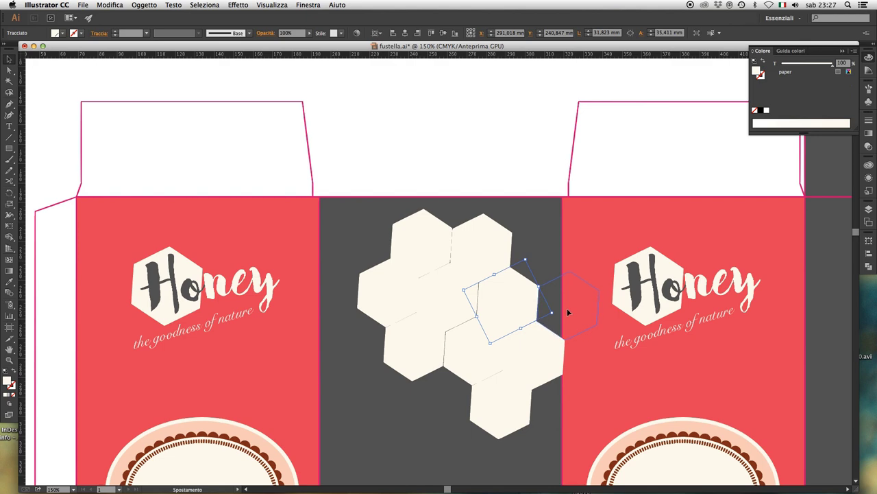
left_click_drag(567, 307, 567, 308)
left_click(527, 168)
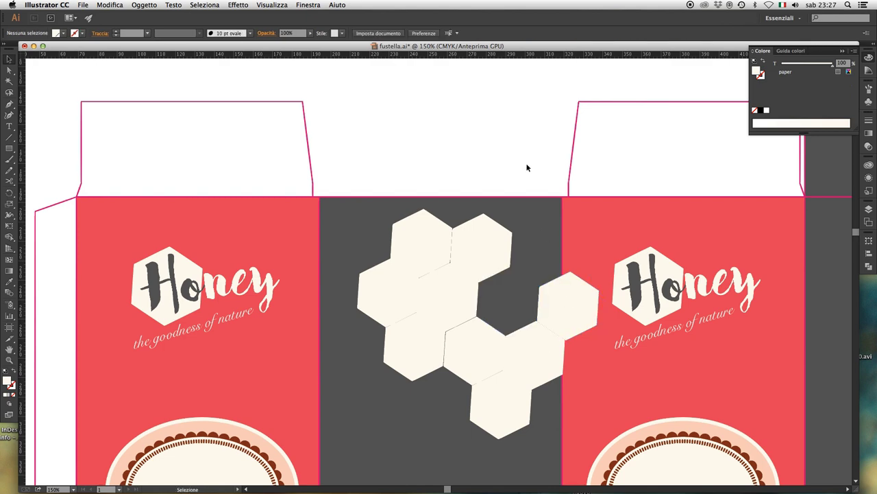
key("ctrl+z")
left_click(518, 139)
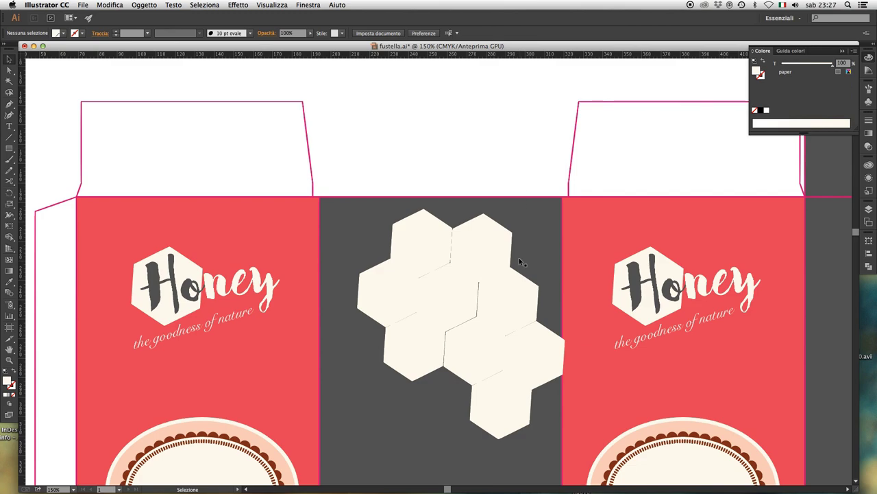
key("ctrl+minus")
key("ctrl+minus")
key("ctrl+minus")
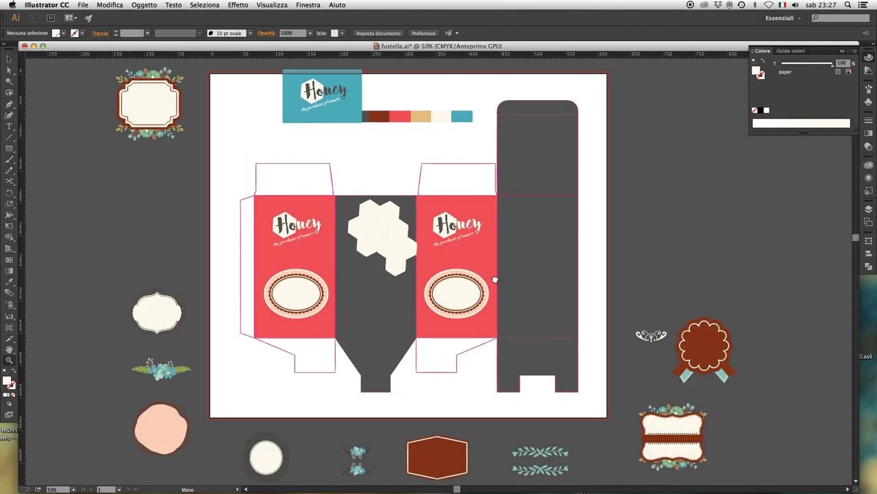
Zoom in on the box and select only the cream hexagons, excluding the dark centre panel.
key("z")
left_click_drag(388, 174, 548, 430)
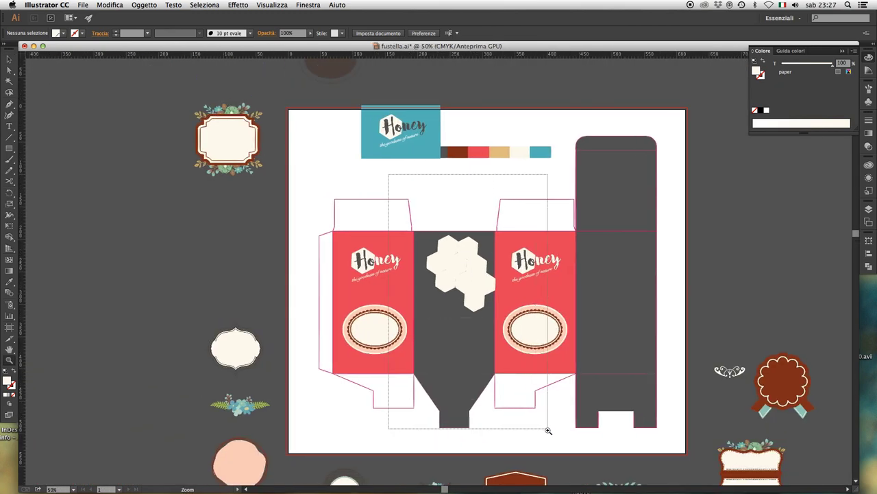
key("v")
left_click(459, 233)
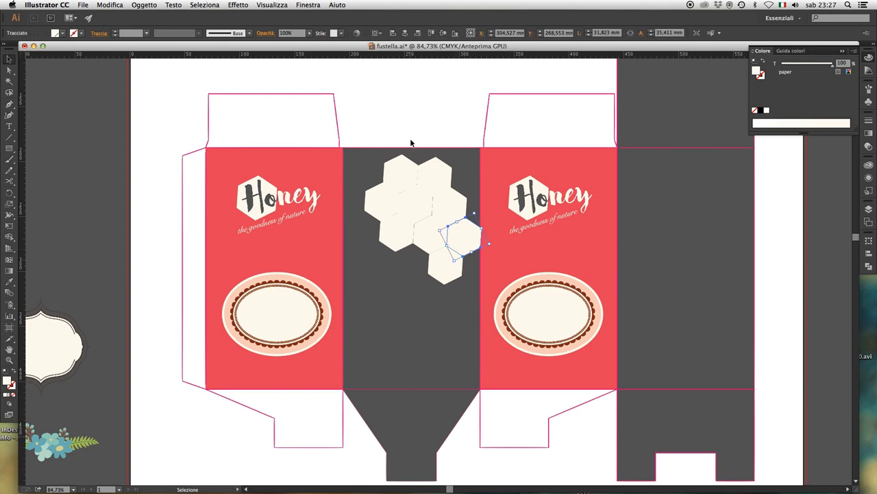
left_click_drag(366, 121, 480, 250)
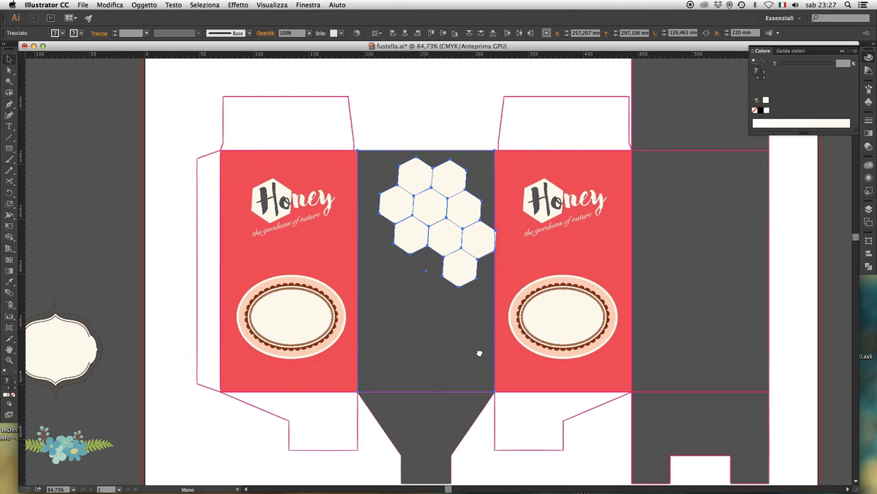
scroll(478, 354, "left", 5)
scroll(478, 355, "up", 2)
left_click(465, 140)
left_click_drag(454, 126, 569, 333)
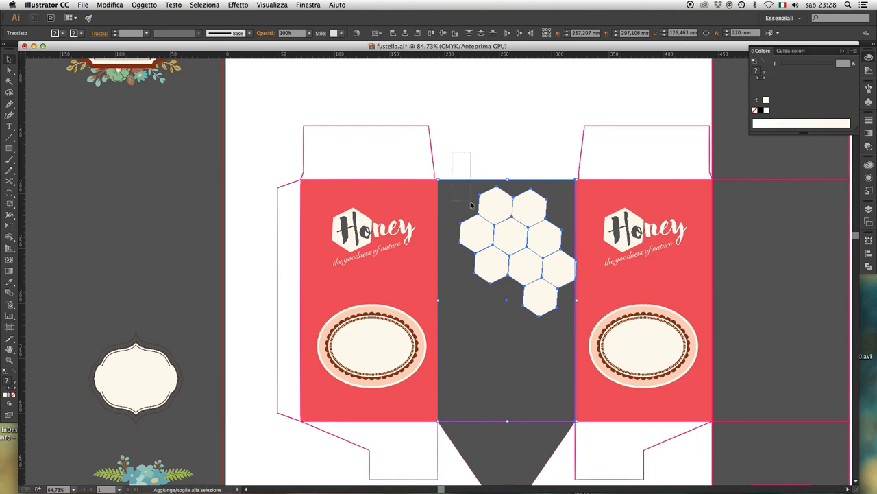
left_click_drag(471, 204, 471, 206)
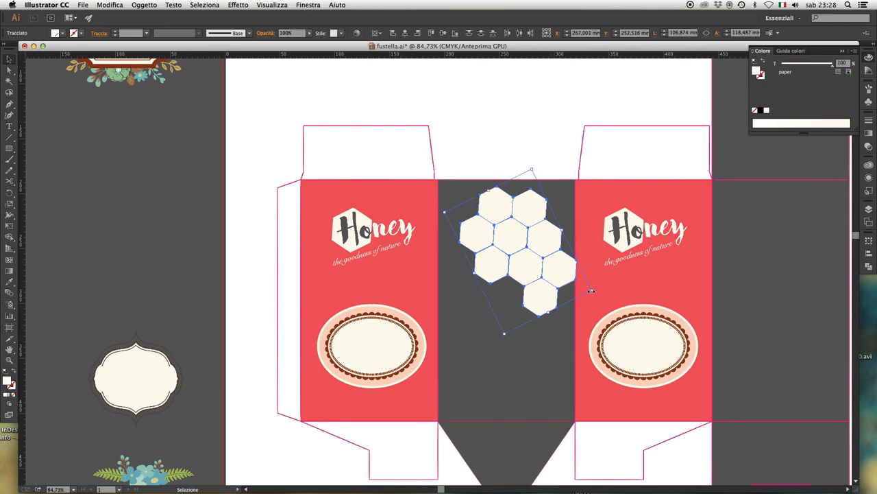
Scale the hexagon cluster down and move it to the bottom edge of the panel.
left_click_drag(592, 291, 576, 288)
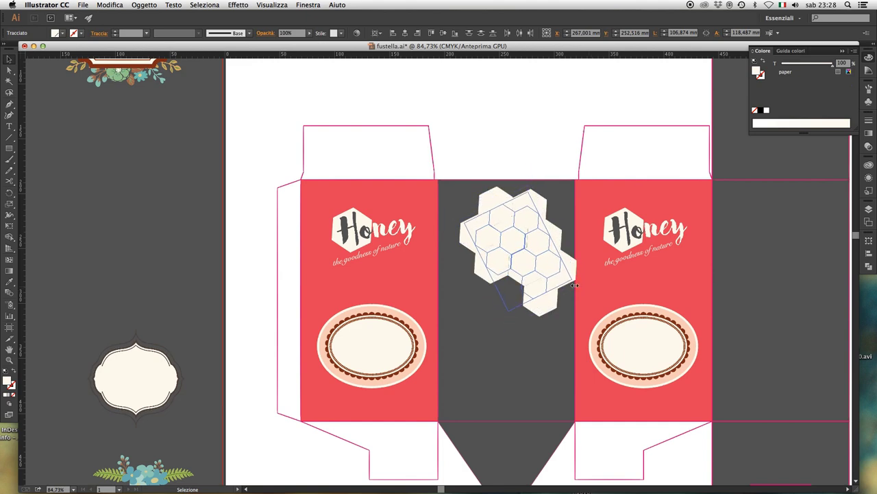
mouse_move(537, 259)
left_mouse_down()
mouse_move(523, 388)
mouse_move(511, 345)
left_mouse_up()
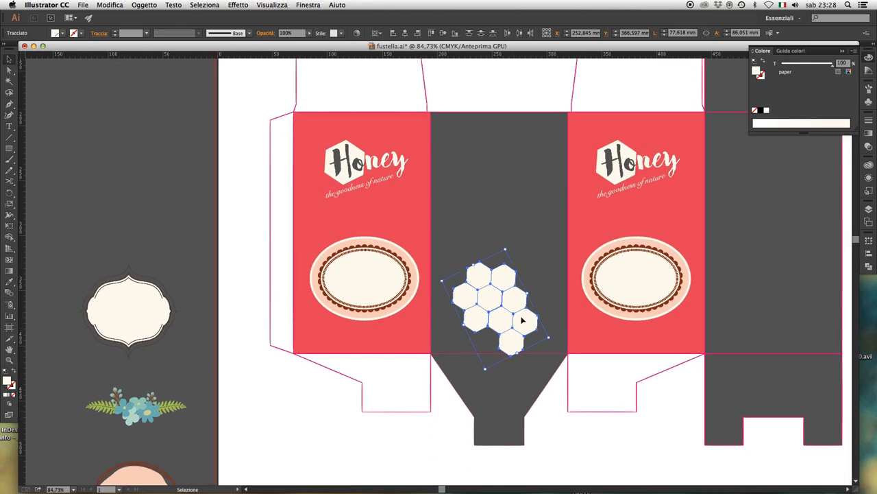
left_click_drag(521, 320, 521, 340)
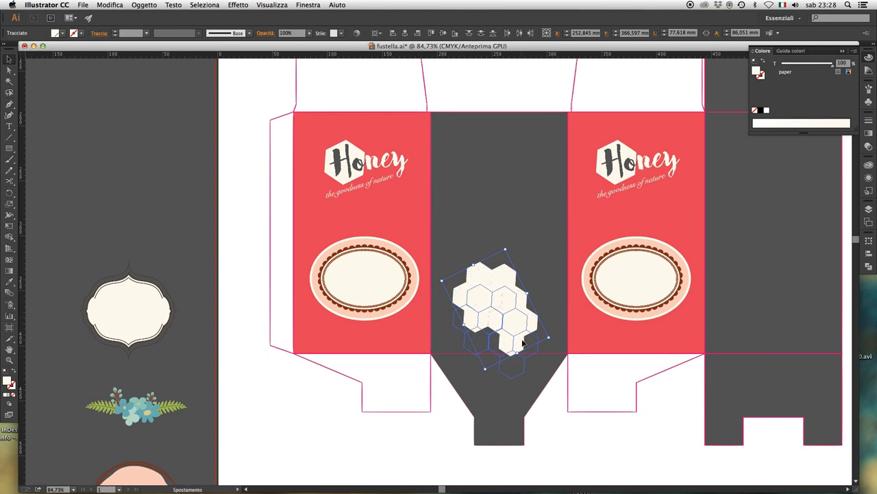
left_click_drag(521, 340, 531, 348)
left_click(564, 411)
Zoom into the hexagon cluster and move one hexagon to the cluster's left side.
key("z")
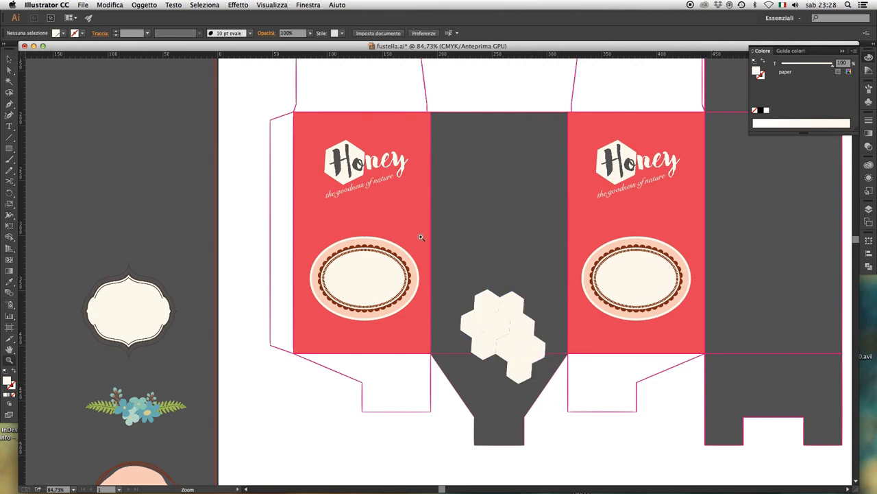
left_click_drag(410, 233, 600, 443)
key("v")
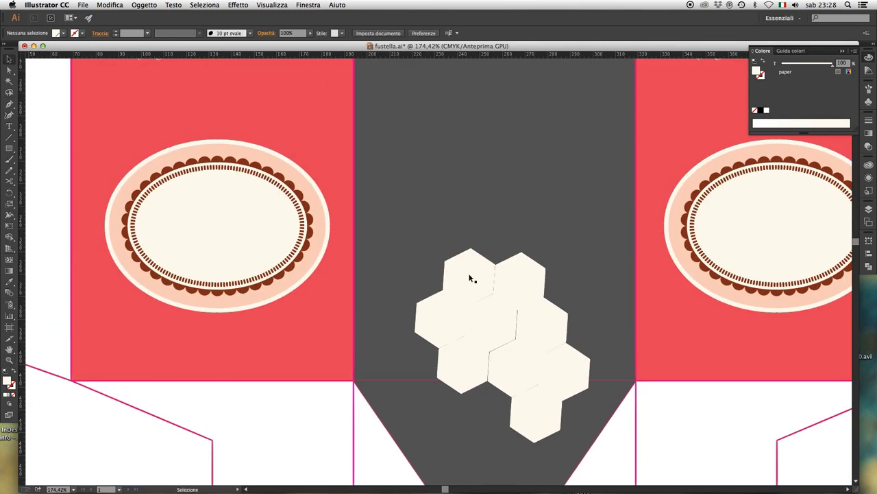
left_click_drag(465, 358, 473, 337)
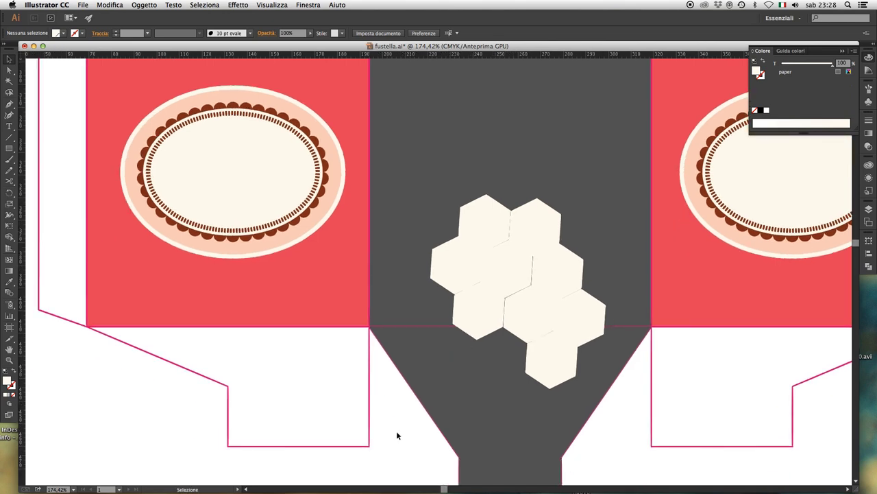
left_click(495, 321)
key("a")
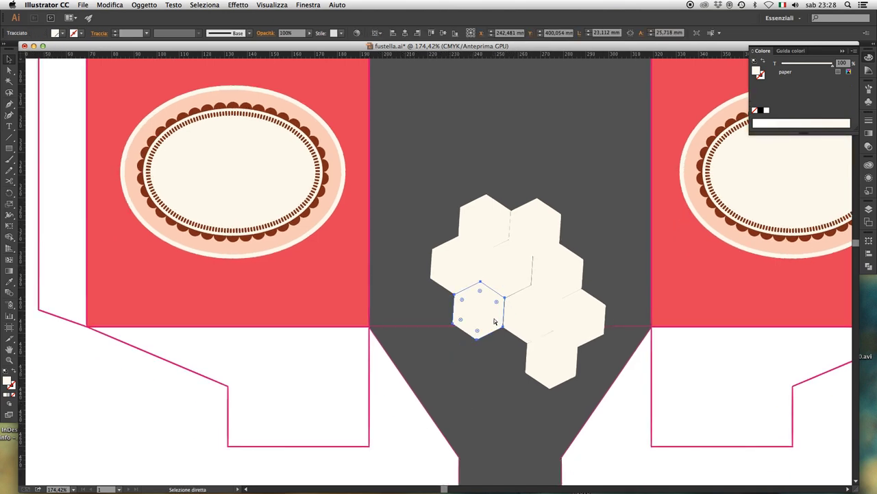
left_click_drag(494, 321, 442, 307)
left_click(409, 420)
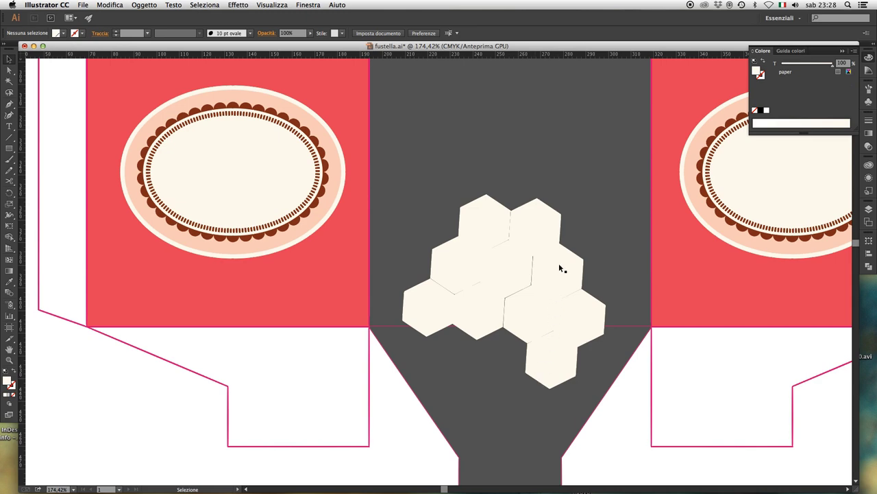
Shift the top-left hexagon further left to sit at the cluster's upper left.
left_click(489, 228)
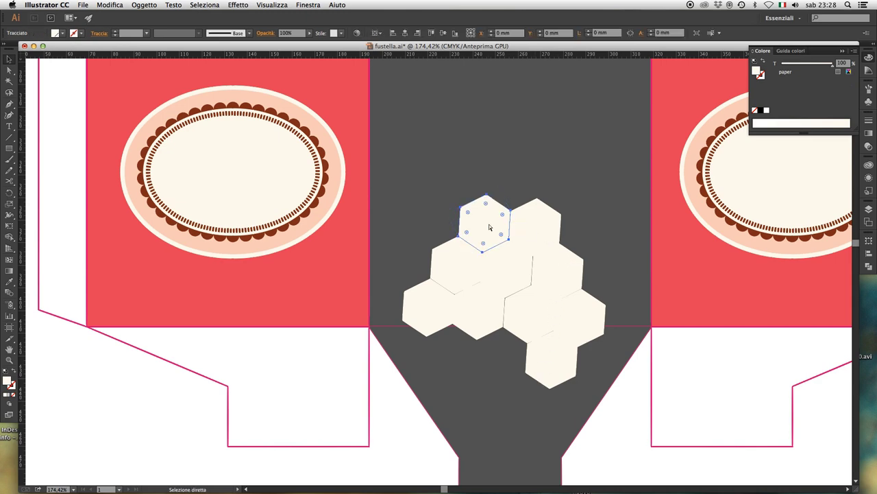
left_click_drag(489, 227, 442, 226)
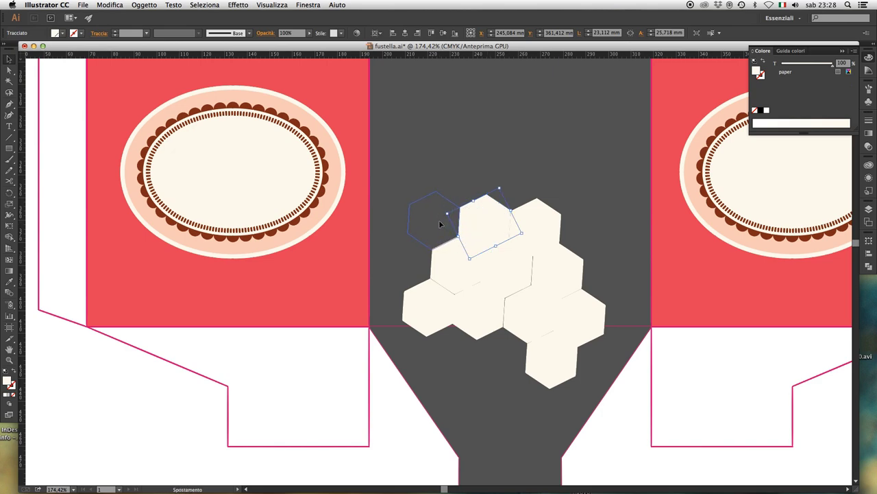
left_click_drag(439, 221, 439, 221)
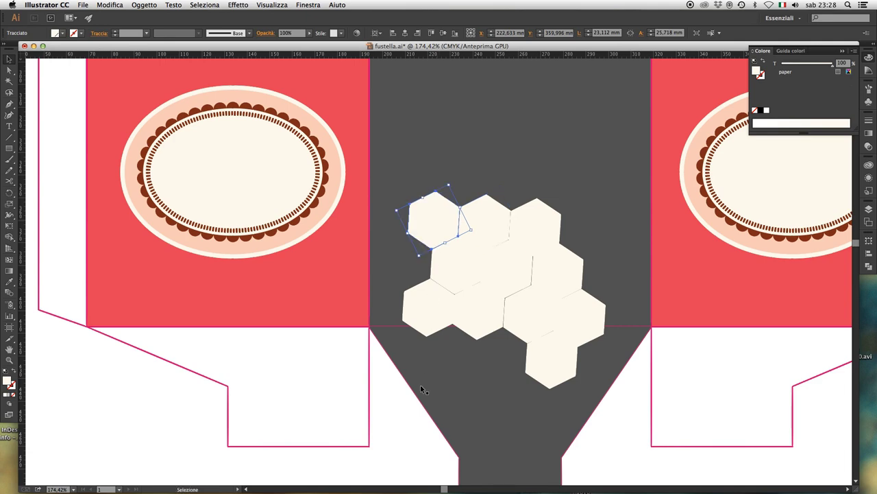
left_click(393, 427)
Duplicate the top row of three hexagons upward above the cluster.
scroll(446, 308, "up", 2)
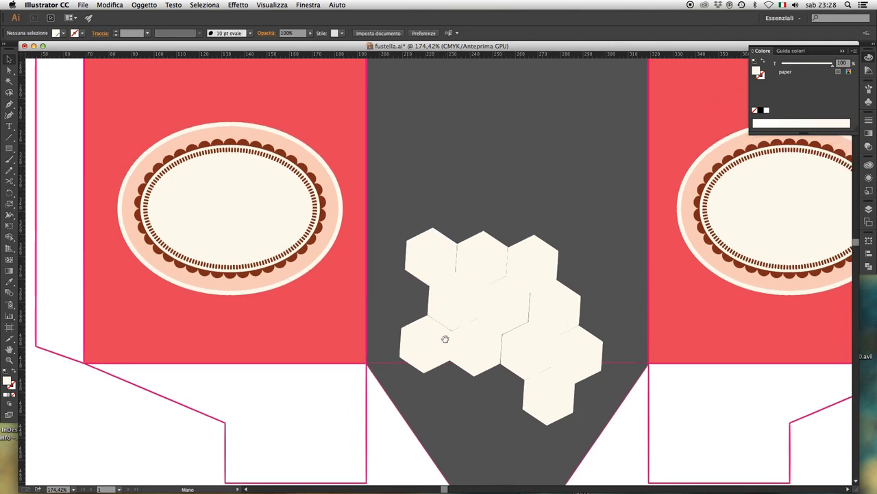
left_click(435, 249)
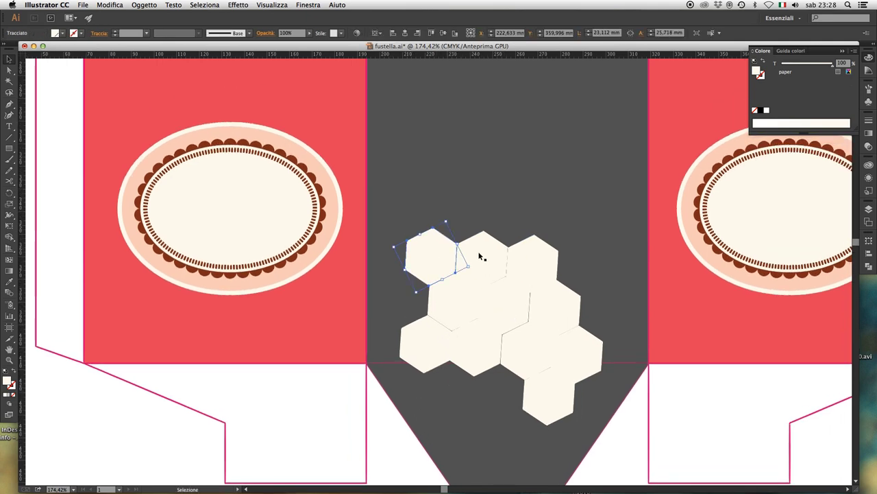
left_click(480, 256, "shift")
left_click(525, 259, "shift")
key("a")
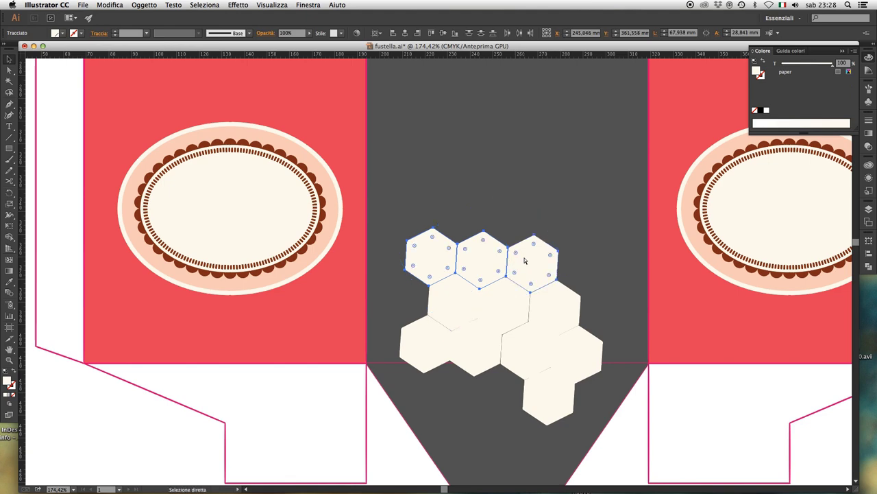
key("v")
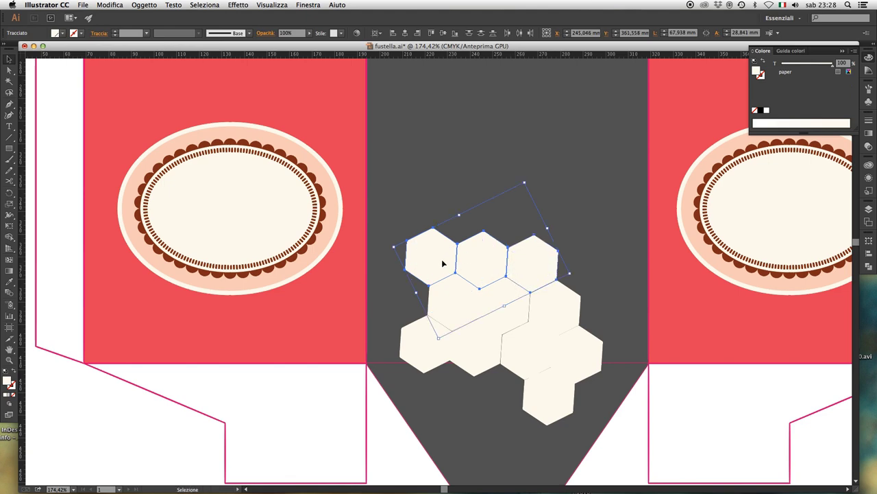
left_click_drag(443, 263, 468, 223)
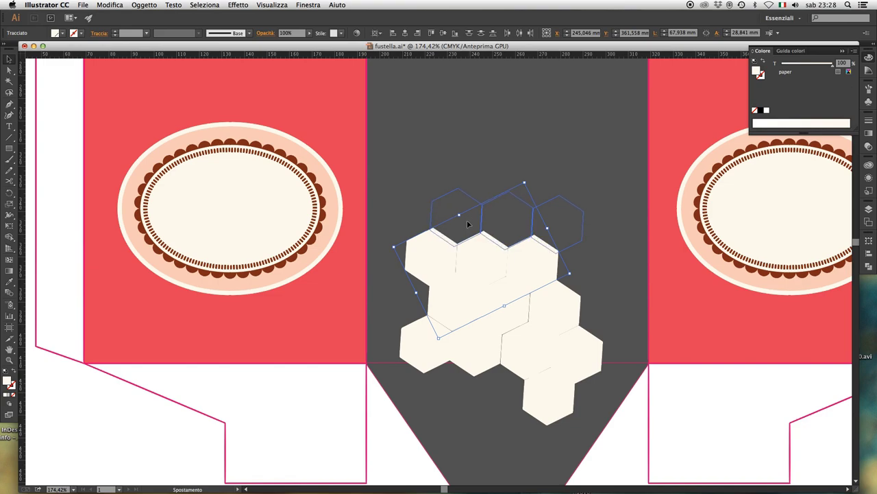
left_click_drag(467, 220, 471, 219)
left_click_drag(469, 220, 470, 221)
left_click_drag(470, 221, 471, 218)
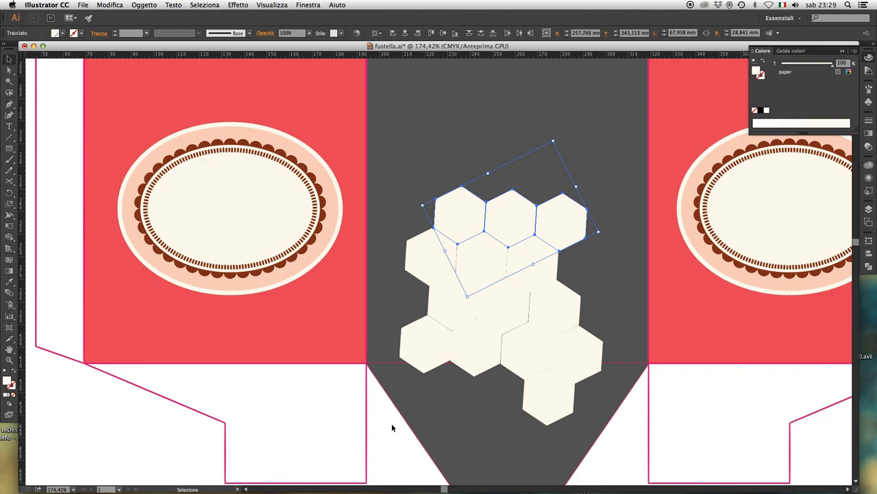
key("super+shift+a")
Copy two more hexagons above the cluster to crown the honeycomb.
left_click_drag(442, 281, 446, 339)
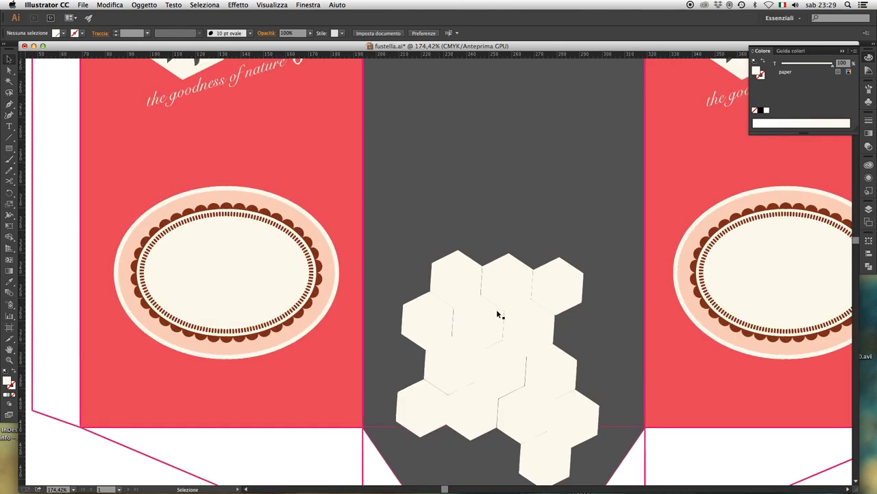
left_click(470, 283)
left_click(501, 283, "shift")
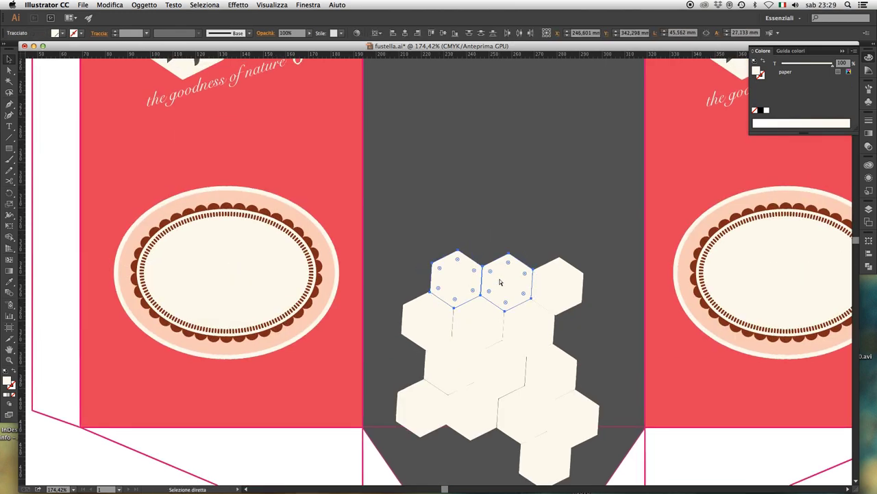
mouse_move(505, 288)
left_mouse_down()
mouse_move(500, 239)
mouse_move(480, 241)
left_mouse_up()
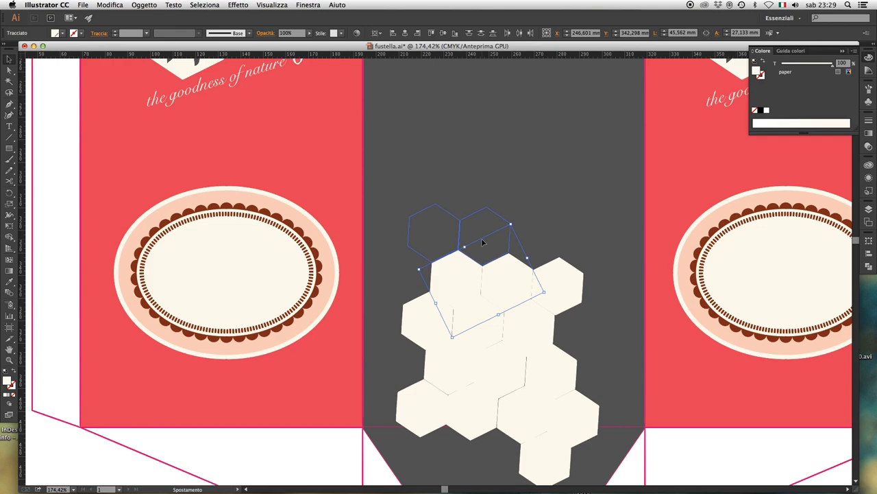
left_click_drag(483, 243, 482, 244)
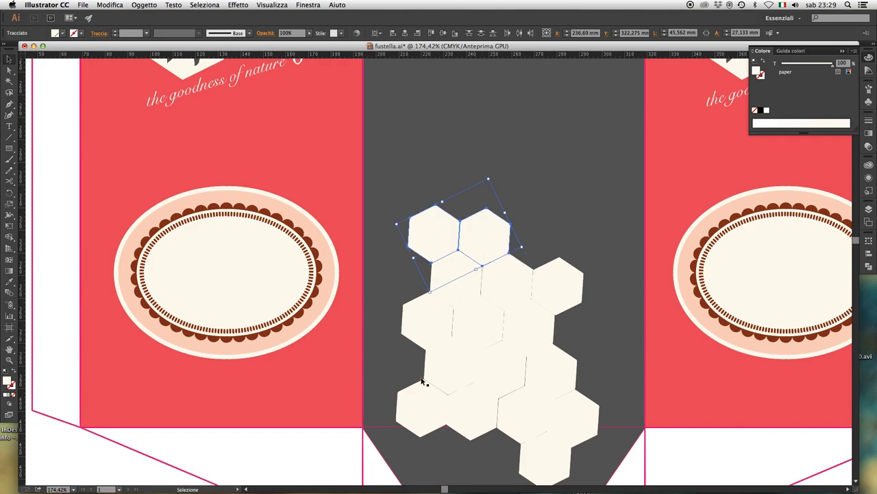
left_click(372, 467)
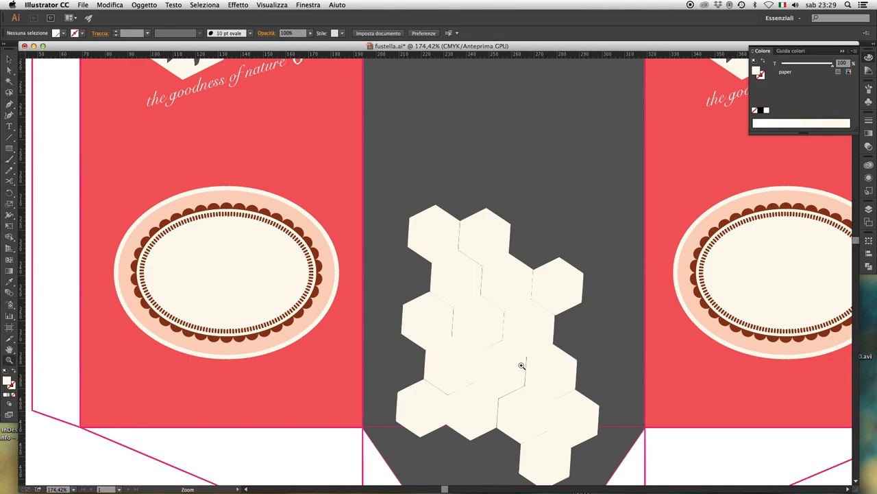
Delete the loose hexagon hanging below the cluster.
left_click(518, 343, "ctrl+alt")
scroll(472, 333, "up", 3)
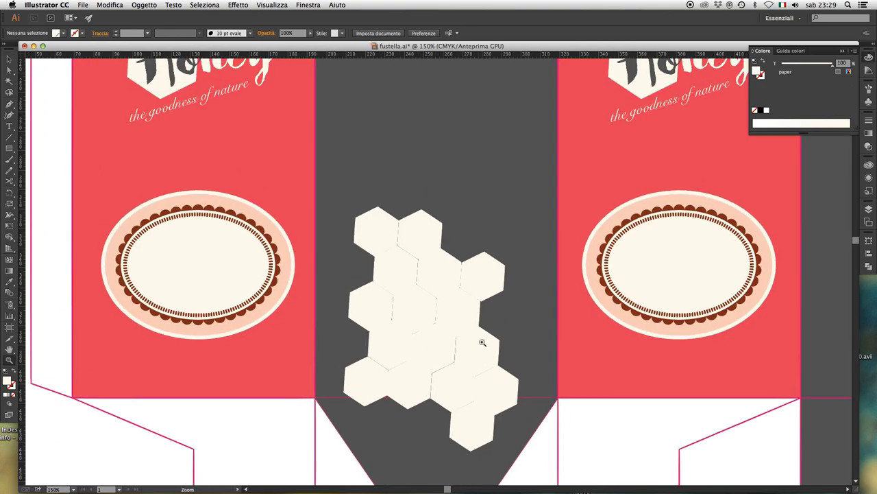
left_click(471, 429)
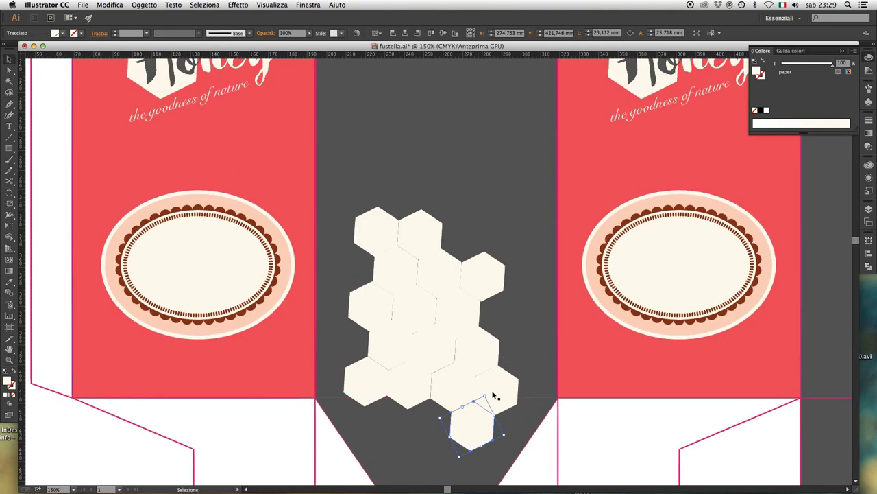
key("Delete")
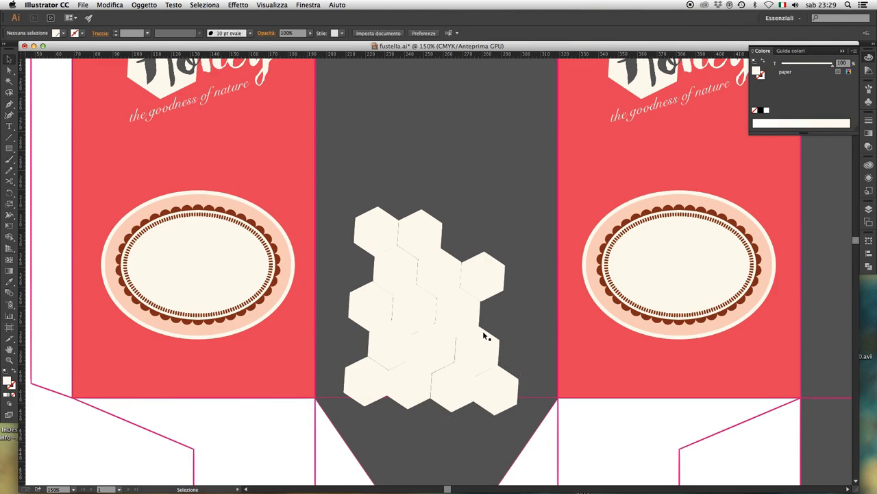
Zoom out to the whole die-cut and select only the cream hexagons, excluding the dark panel behind.
left_click(472, 332, "alt")
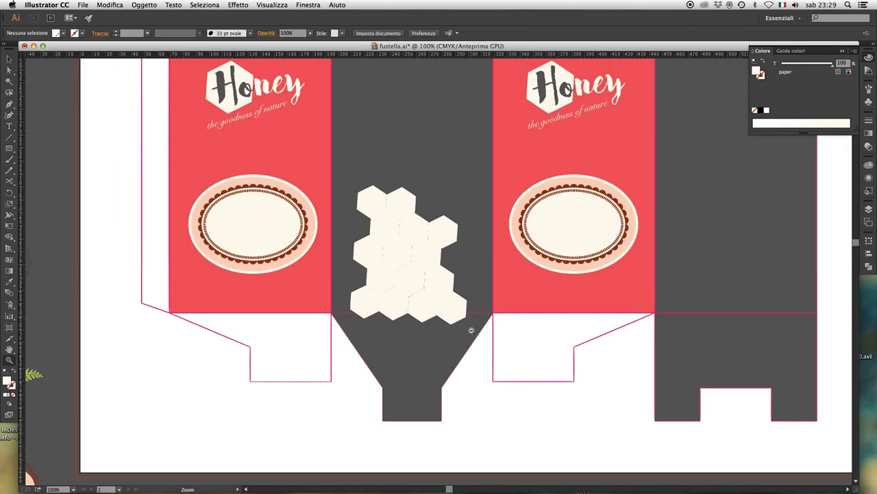
left_click(470, 329, "alt")
left_click_drag(422, 245, 457, 313)
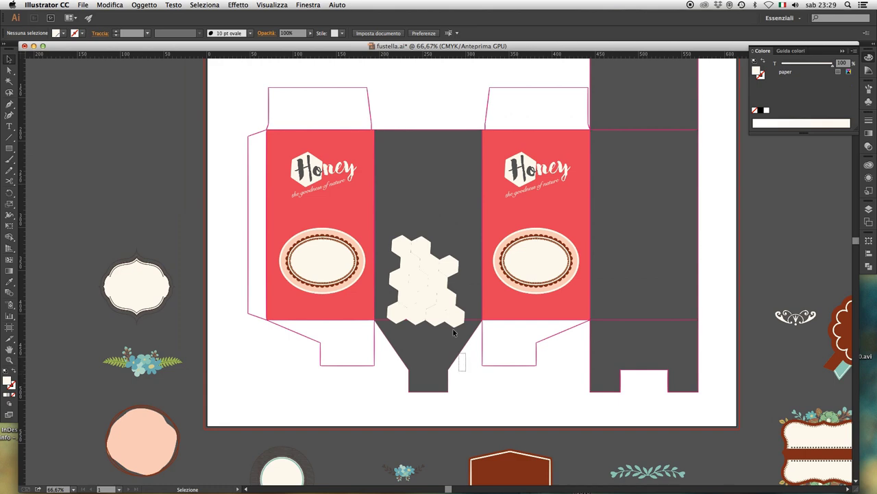
left_click(403, 241)
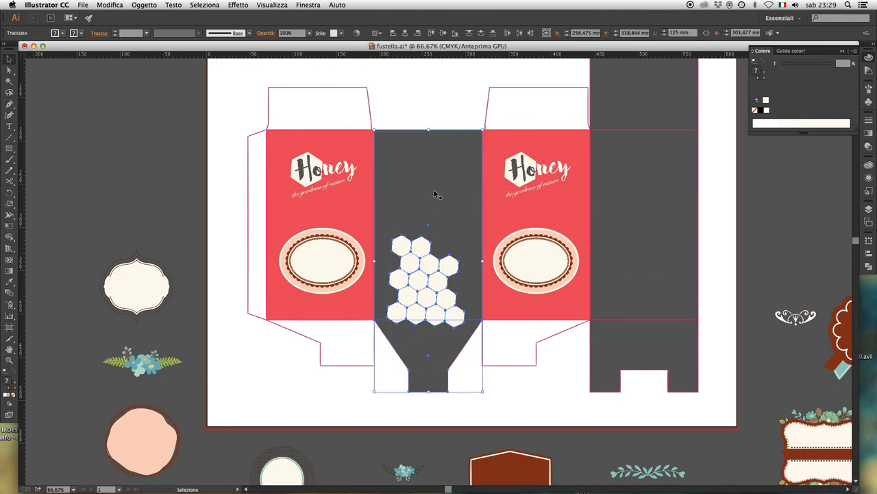
left_click(465, 406)
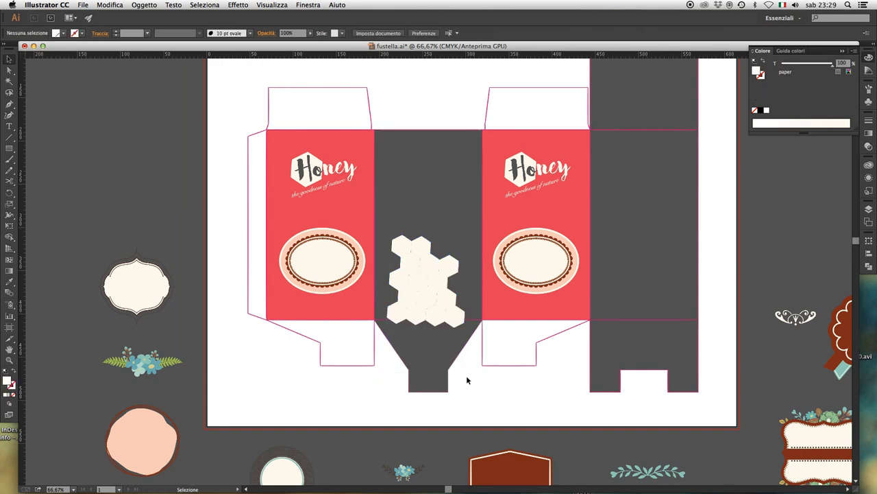
left_click(442, 382, "shift")
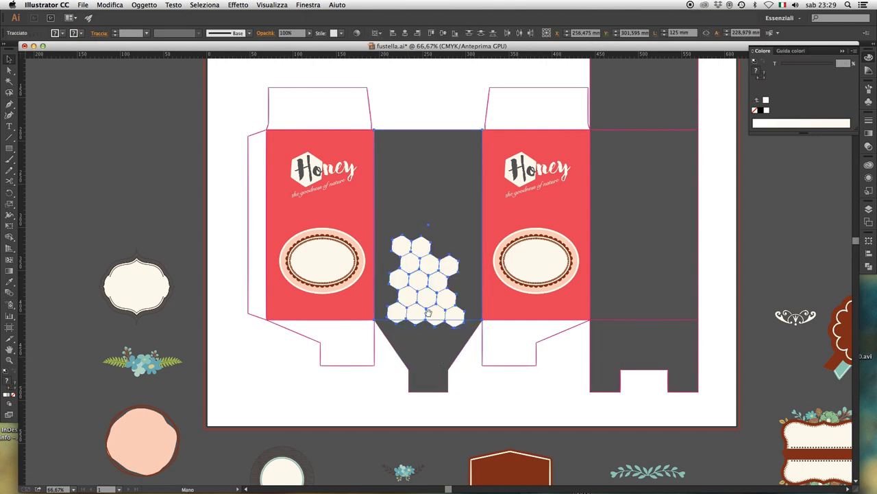
left_click_drag(436, 347, 446, 396)
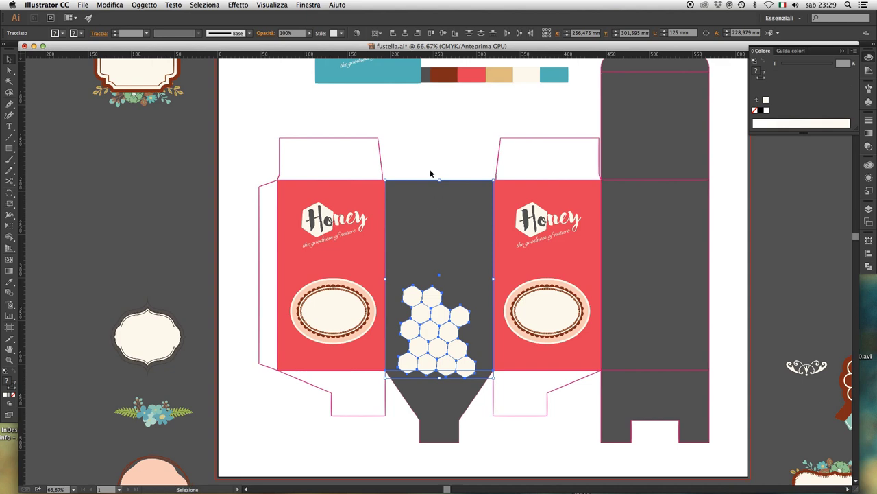
left_click(412, 171)
left_click_drag(401, 155, 474, 378)
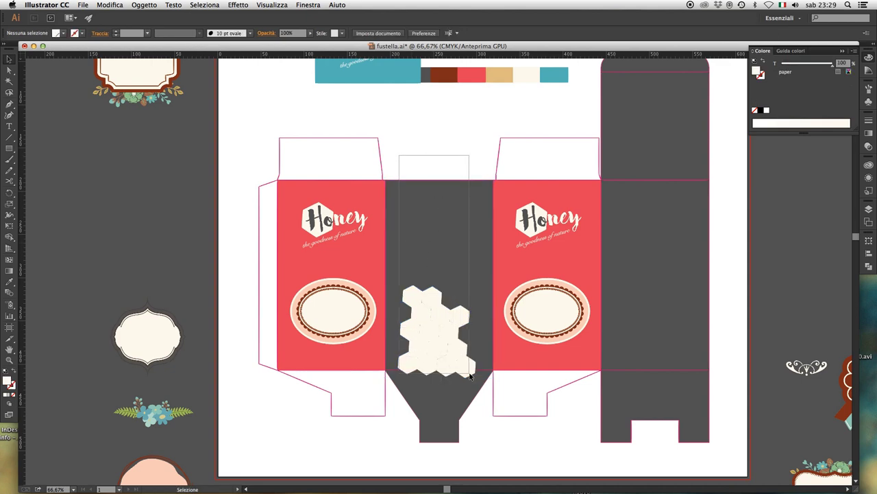
left_click(444, 200, "shift")
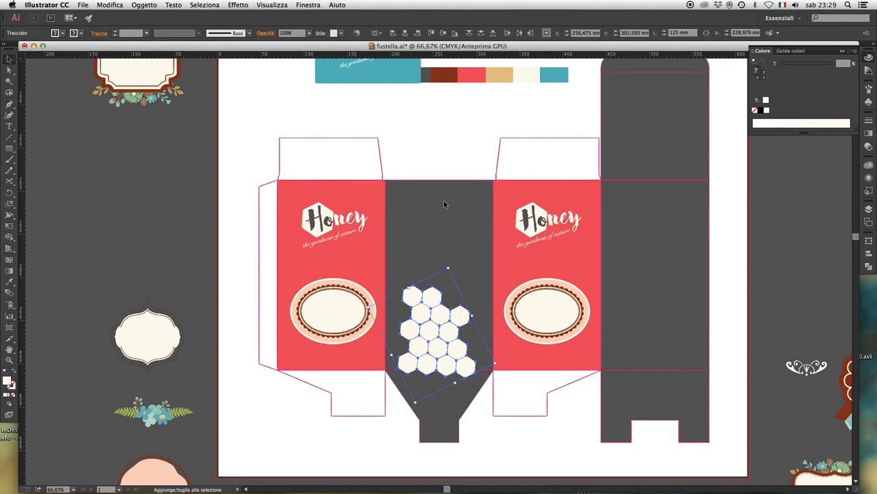
left_click_drag(445, 211, 464, 246)
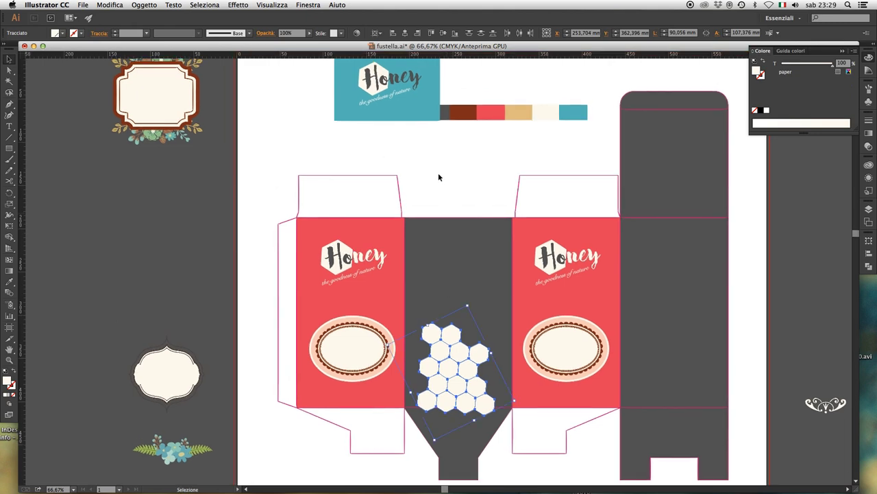
Eyedropper the logo block's teal onto the hexagons and give them a #FFFFFF stroke.
key("i")
left_click(436, 109)
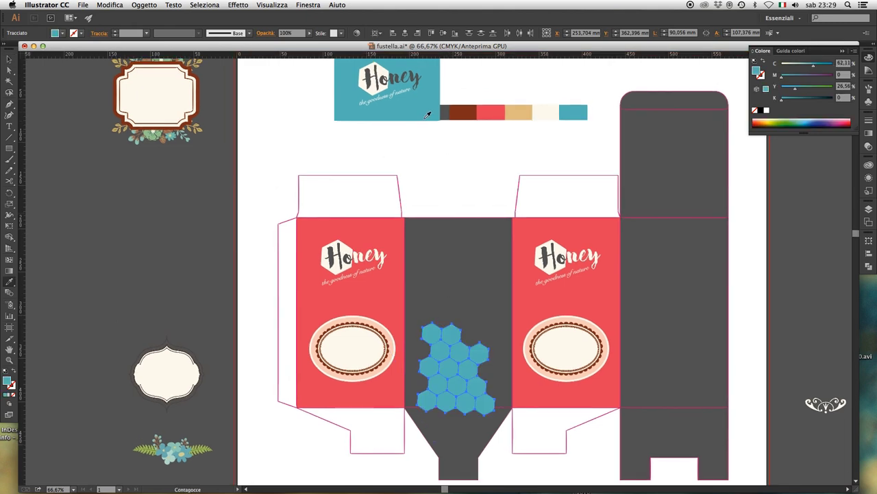
key("v")
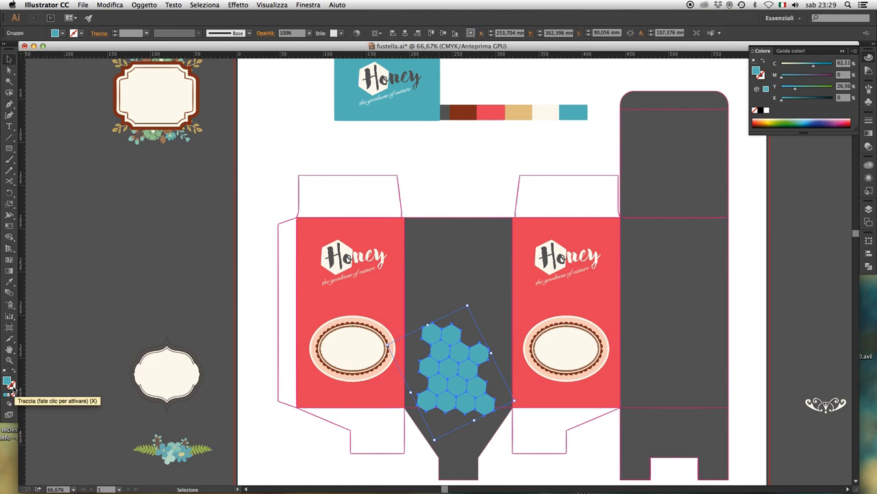
double_click(11, 386)
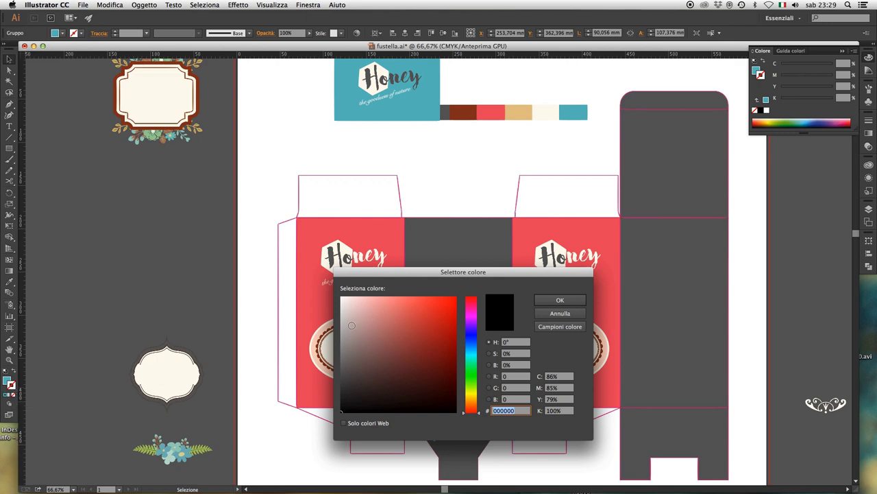
left_click(560, 299)
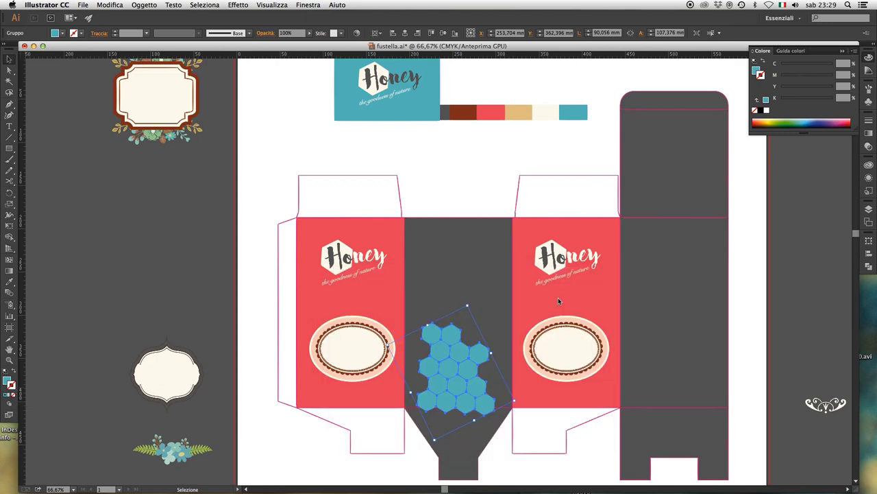
left_click(461, 177)
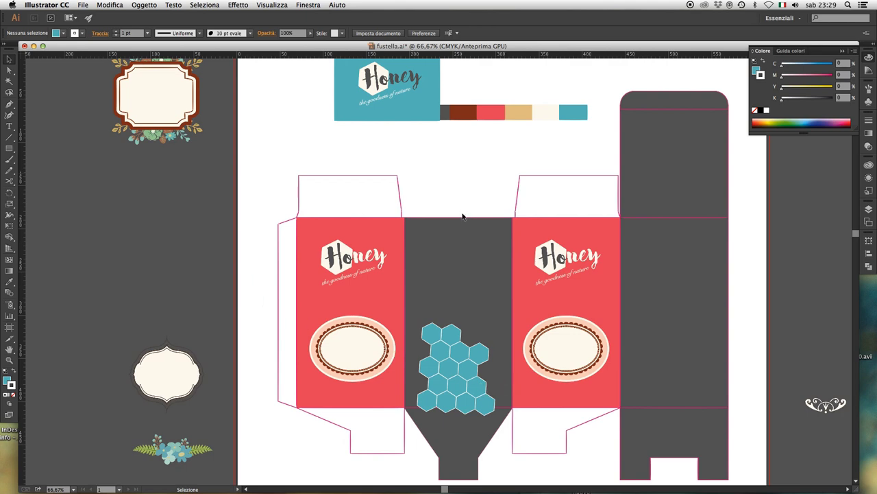
Fill the dark gray central panel with the logo's teal using the eyedropper.
left_click(458, 242)
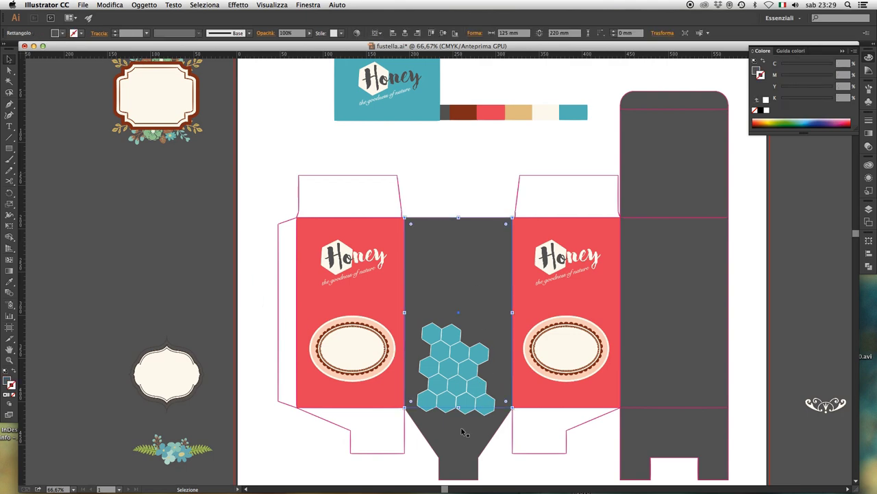
scroll(453, 275, "up", 2)
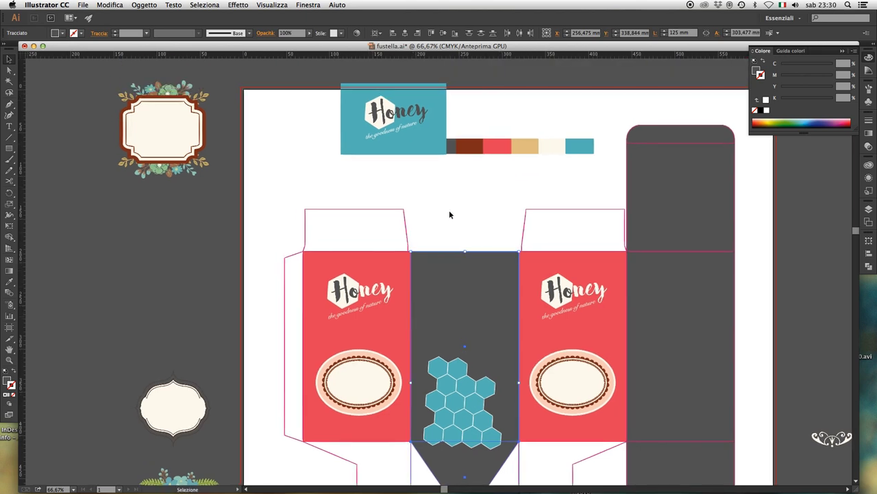
key("i")
left_click(433, 148)
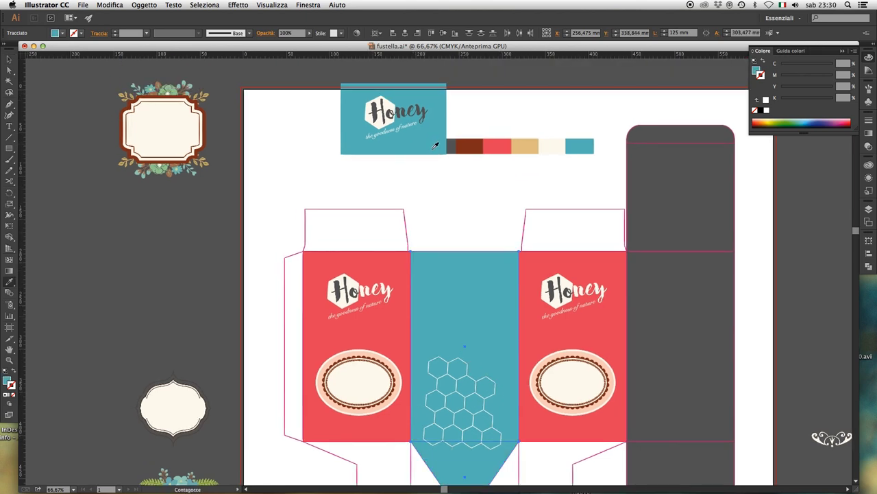
key("v")
left_click(459, 167)
Give the hexagon group the dark gray panel fill and an off-white F7F7F7 stroke.
left_click(459, 368)
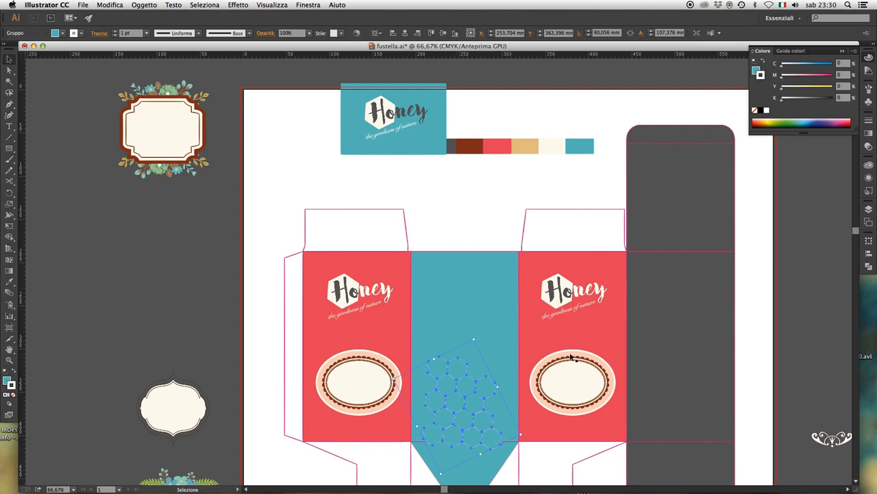
key("i")
left_click(664, 348)
key("v")
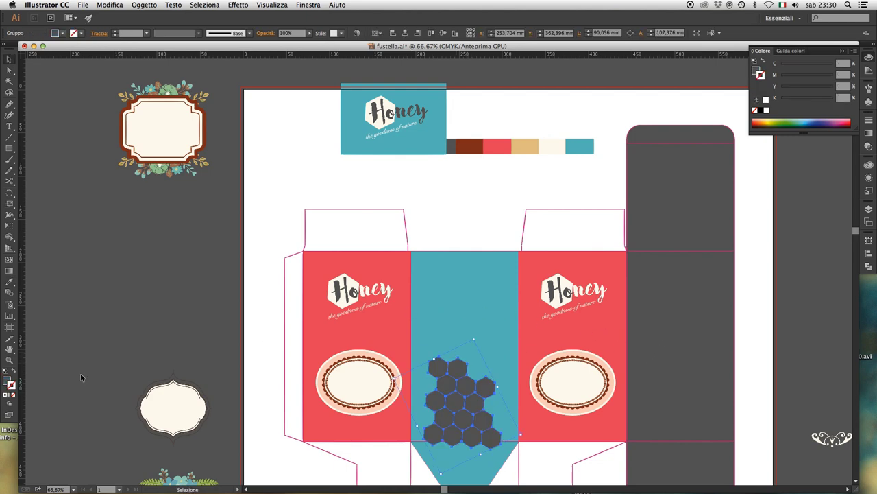
double_click(11, 386)
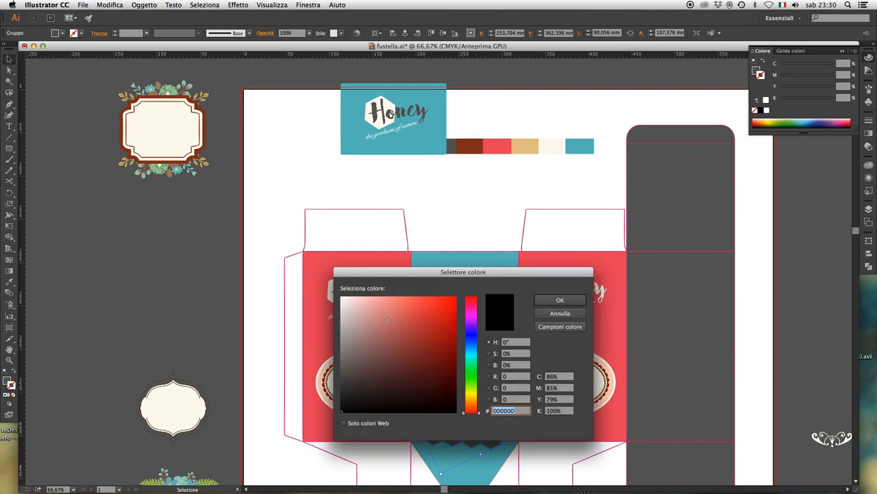
type("FFFFFF")
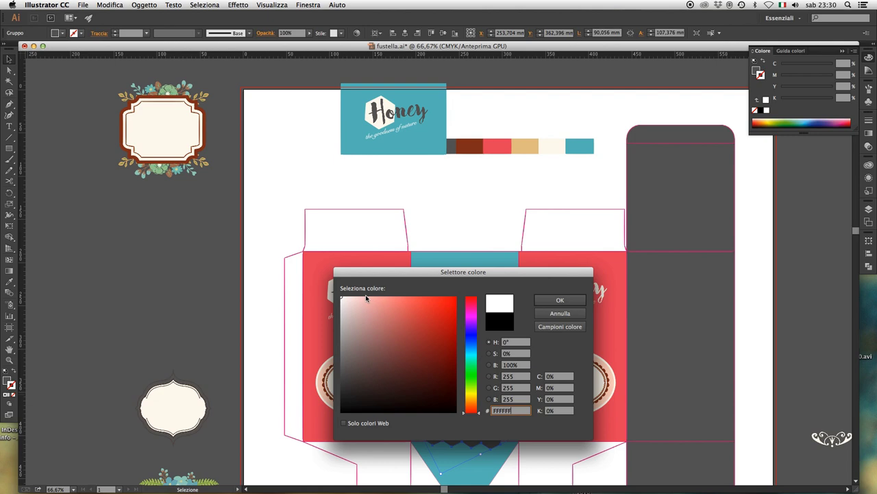
left_click(342, 299)
left_click(543, 301)
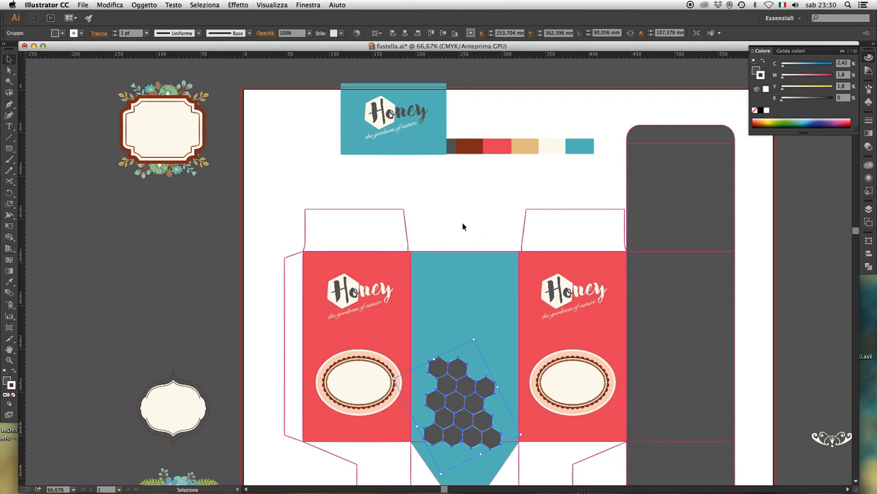
left_click(381, 172)
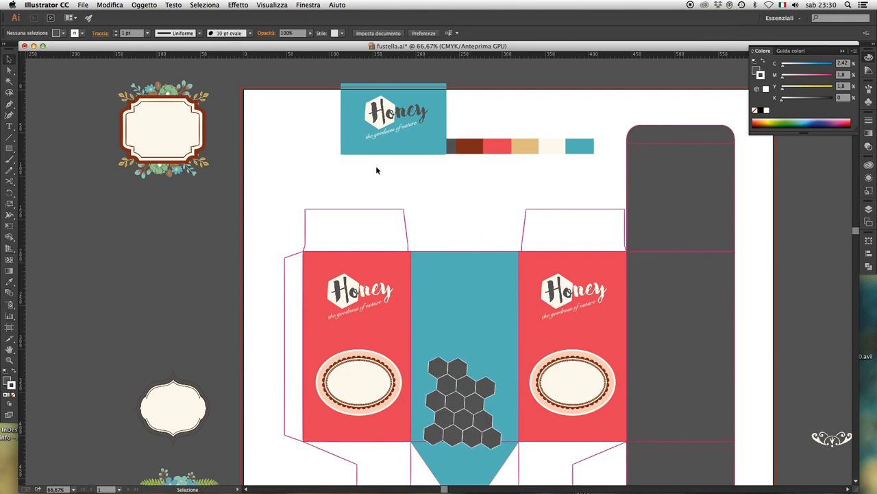
left_click(469, 388)
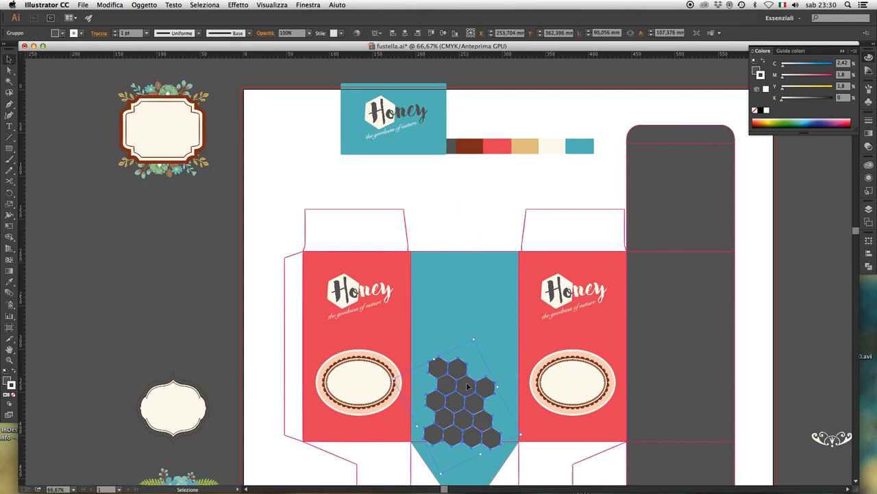
left_click(398, 184)
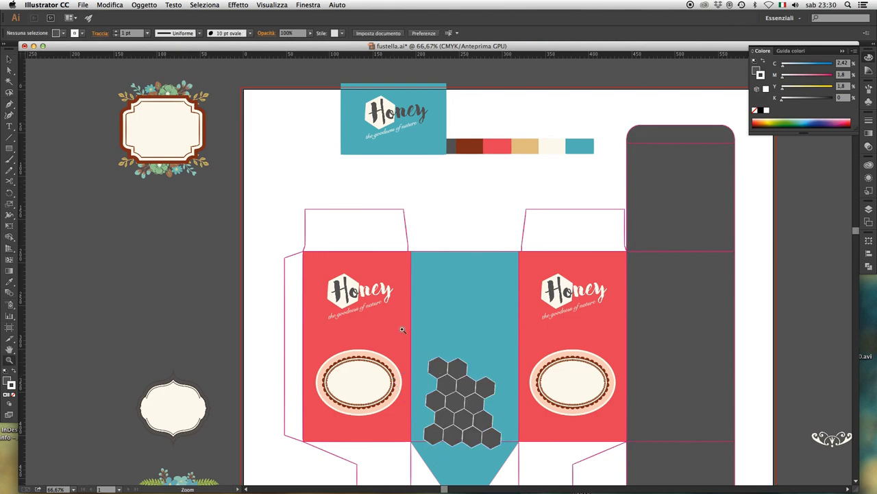
Shrink the hexagon cluster to about 70 × 83.5 mm and move it down to the teal panel's bottom.
left_click_drag(390, 282, 535, 473)
left_click(467, 332)
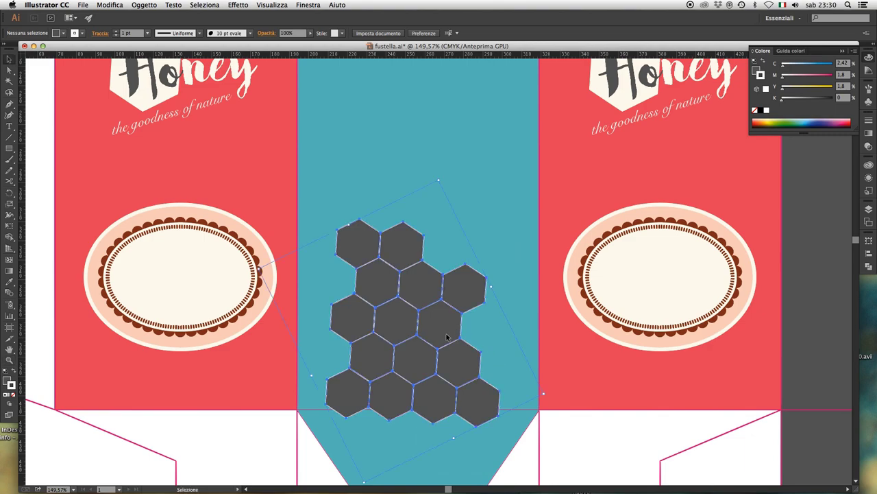
scroll(493, 288, "left", 5)
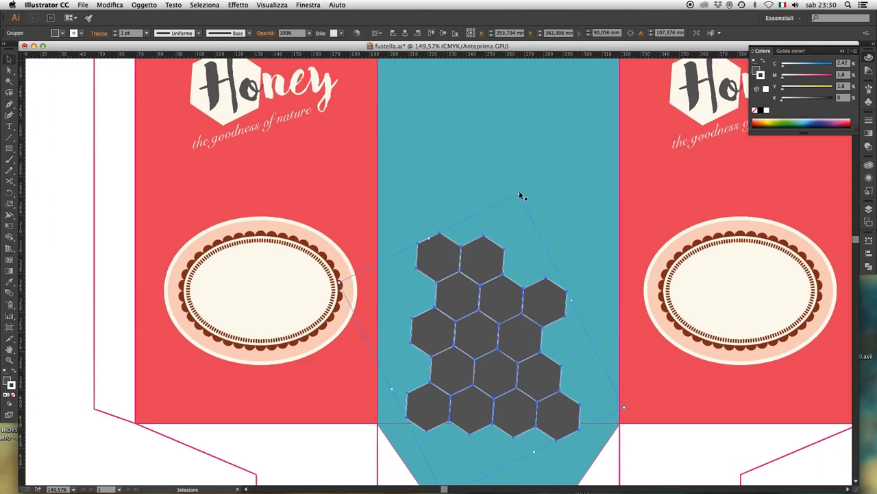
left_click_drag(519, 196, 512, 228)
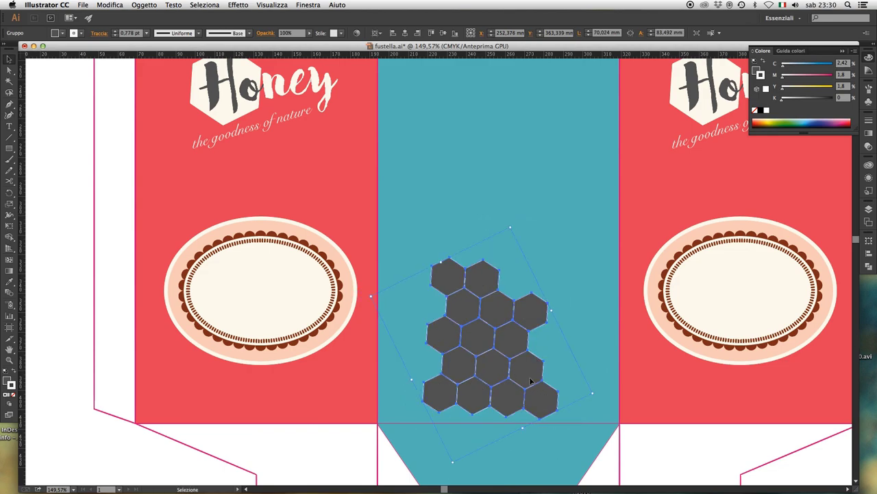
left_click_drag(533, 389, 538, 404)
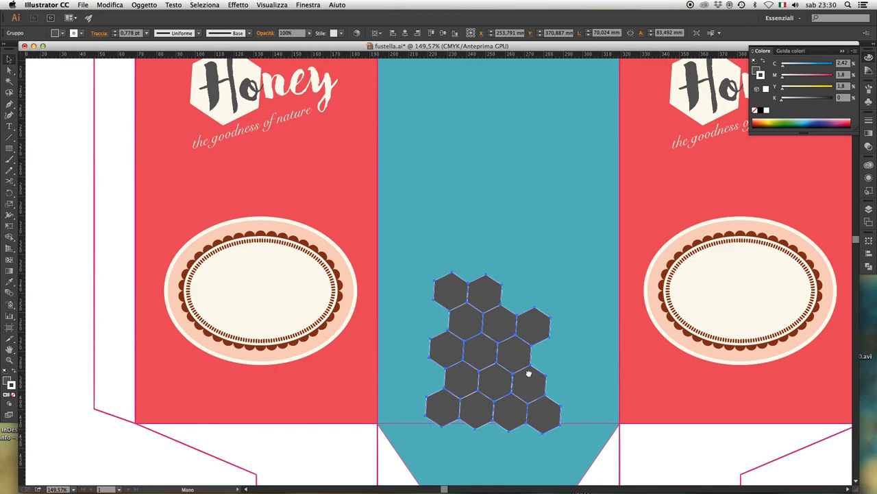
scroll(529, 368, "down", 3)
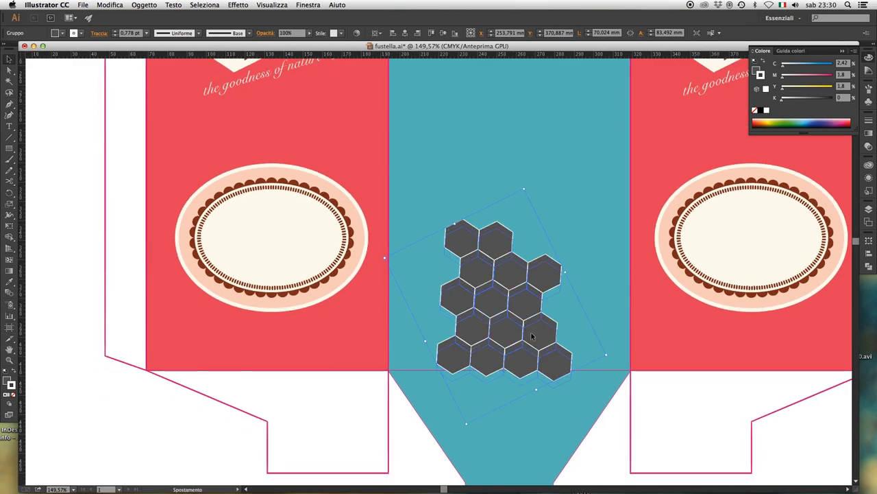
key("shift+Down")
key("super+shift+a")
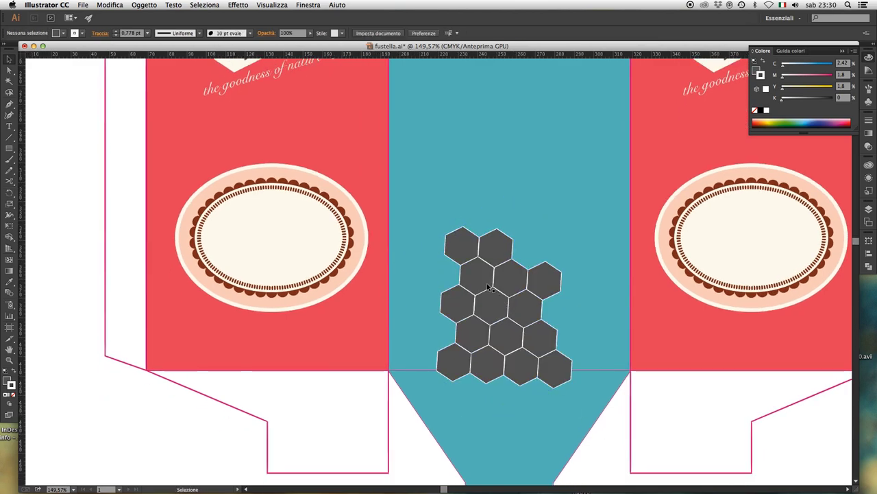
Clip the hexagons with a rectangle ending at the panel's bottom edge, then nudge them right.
key("m")
left_click_drag(425, 176, 588, 371)
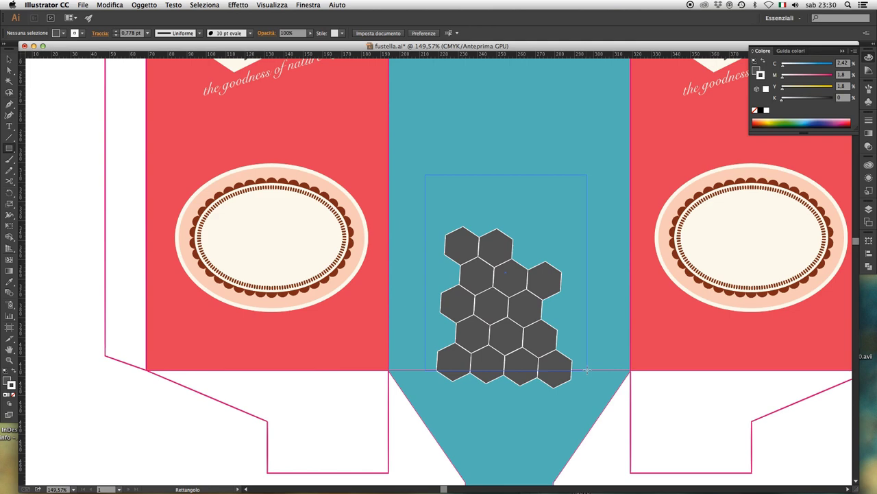
left_click_drag(587, 370, 587, 370)
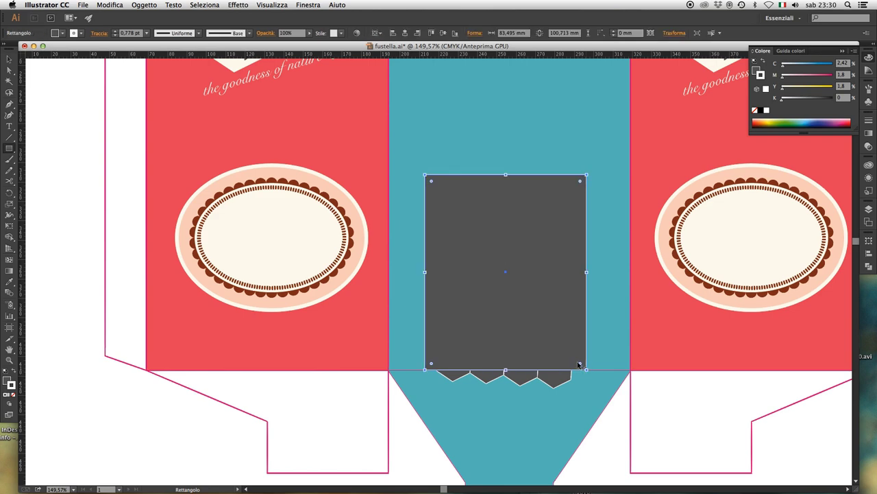
left_click(530, 377, "shift")
right_click(530, 378)
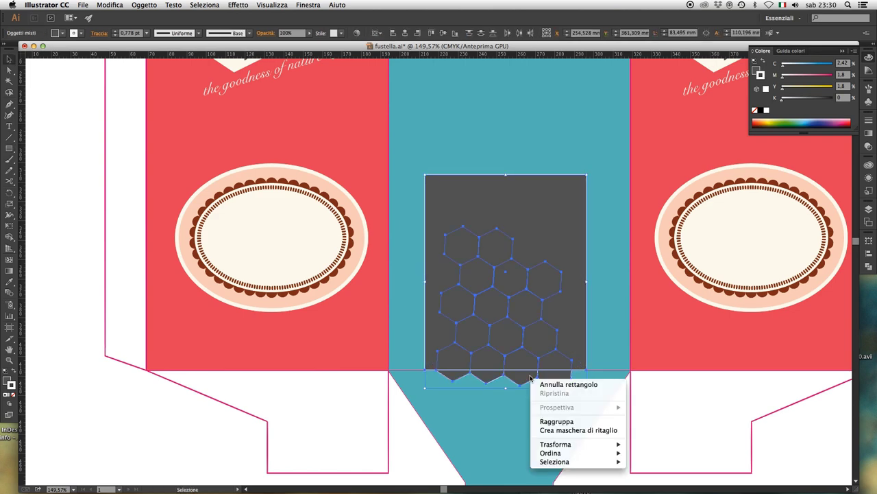
left_click(554, 424)
left_click(416, 441)
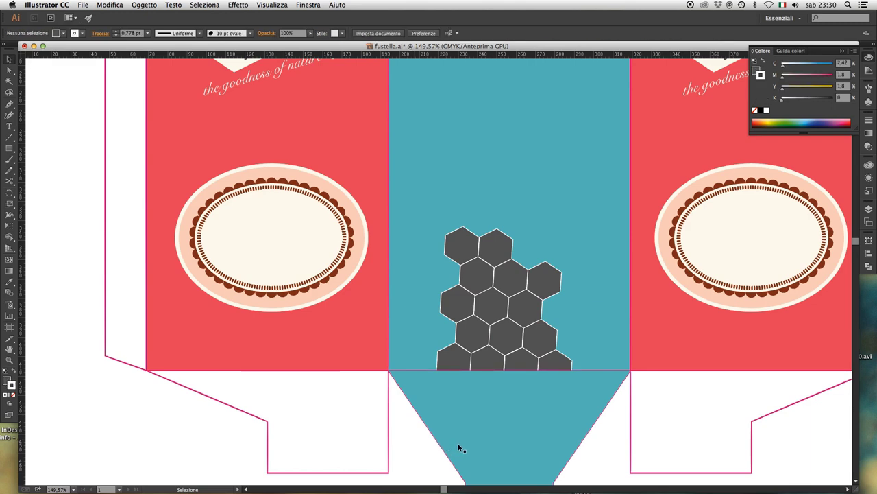
left_click(505, 312)
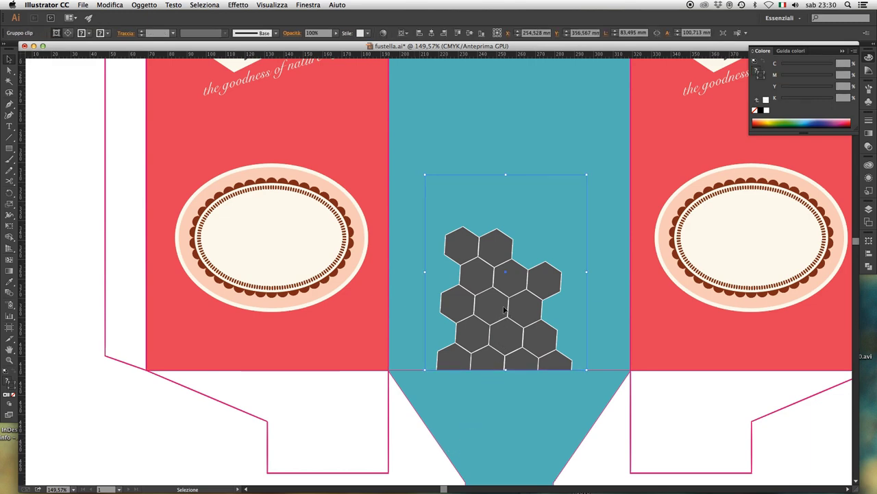
key("Right")
key("Right")
key("Right")
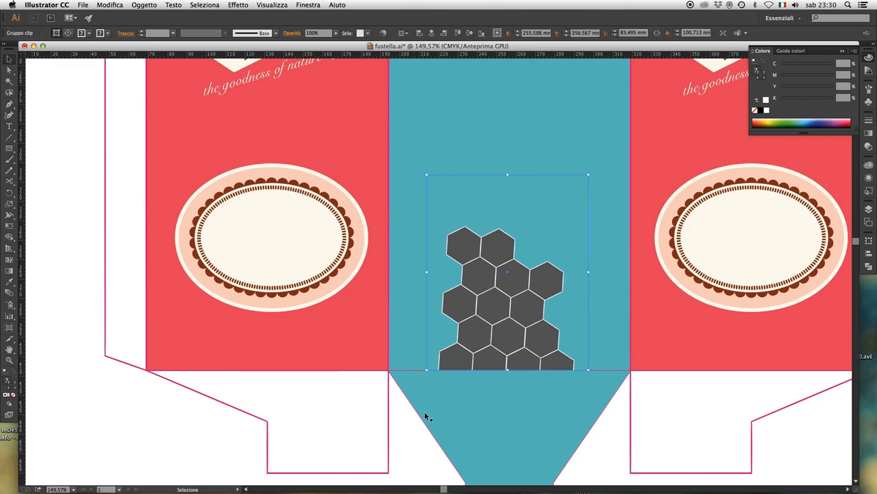
left_click(412, 436)
Zoom out to 50% and select the three parts of the dark right-hand panel.
key("z")
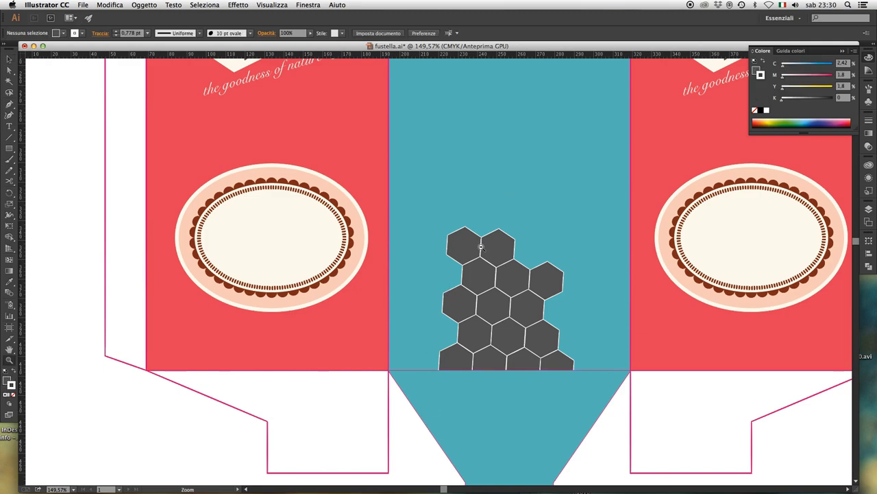
left_click(480, 246, "alt")
left_click(480, 246, "alt")
key("v")
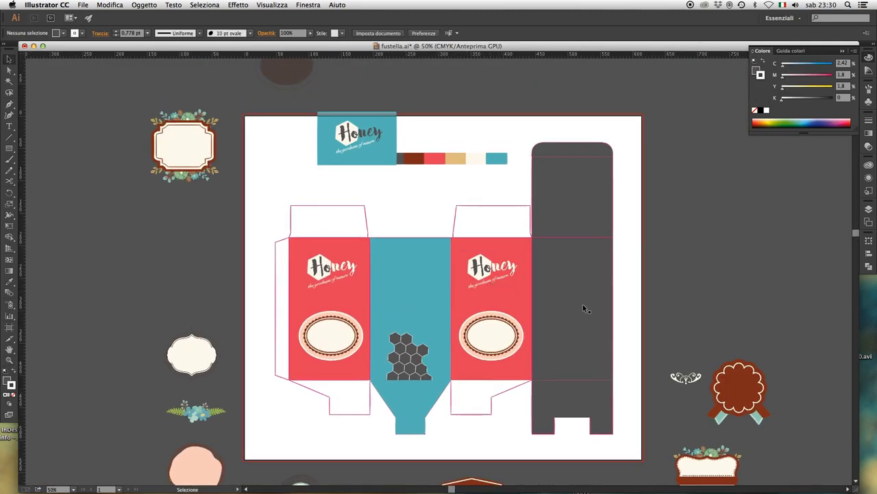
left_click(584, 249)
left_click(582, 229, "shift")
left_click(564, 411, "shift")
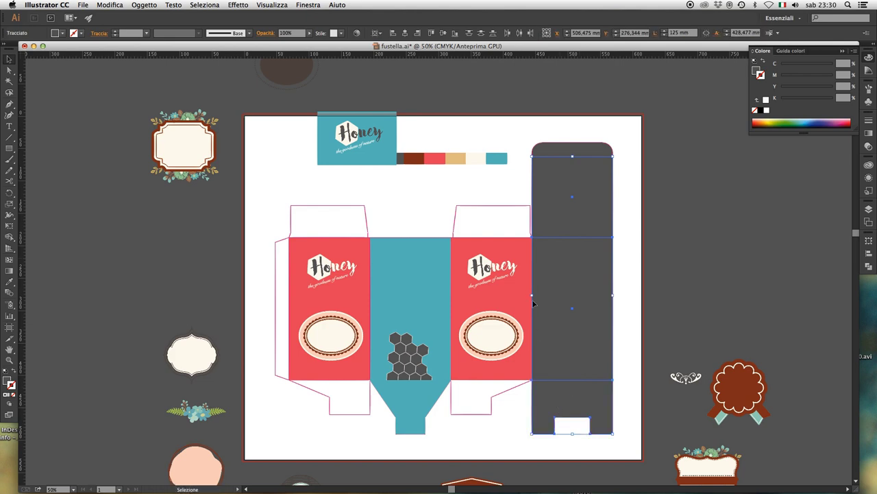
Recolour the dark right-hand panel teal with the eyedropper.
key("i")
left_click(410, 269)
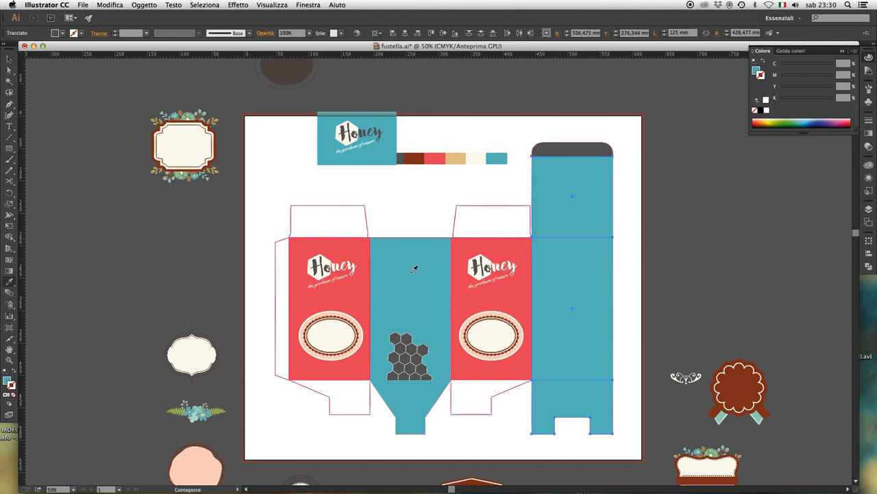
key("v")
left_click(667, 280)
Copy the clipped hexagon cluster to the bottom of the right teal panel.
left_click(415, 356)
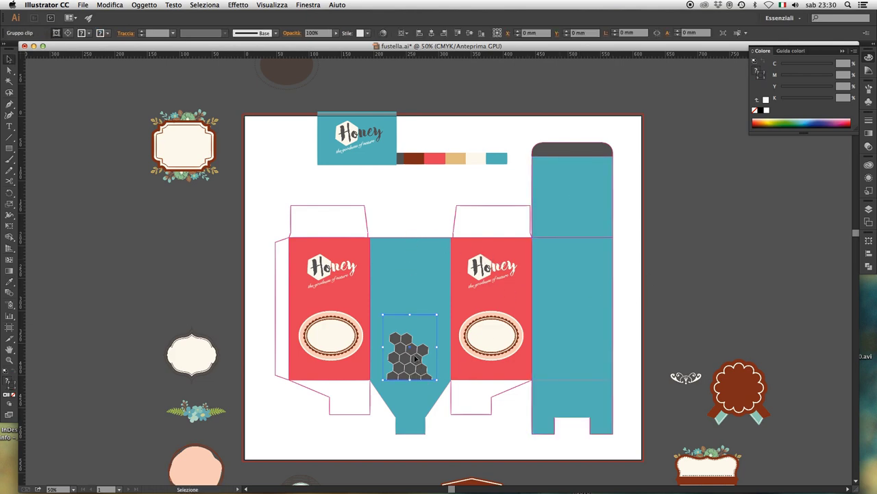
key("a")
key("v")
left_click_drag(415, 358, 589, 370)
key("Right")
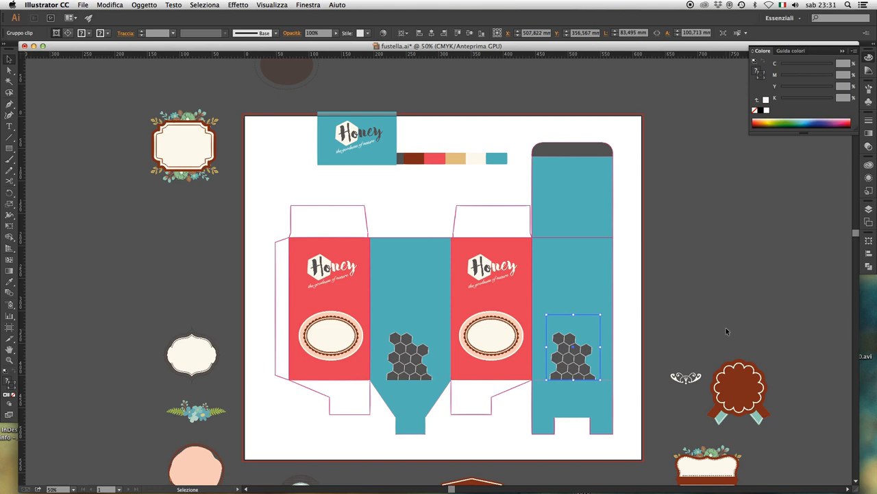
left_click(726, 331)
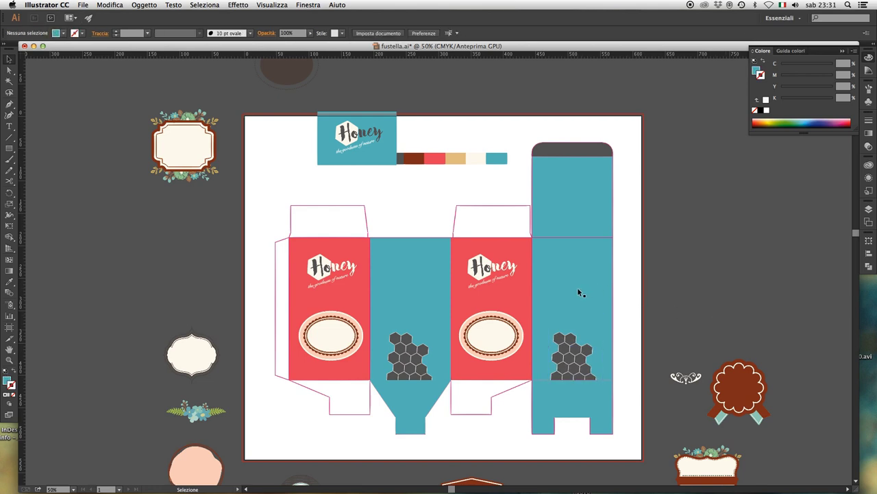
left_click_drag(490, 302, 508, 306)
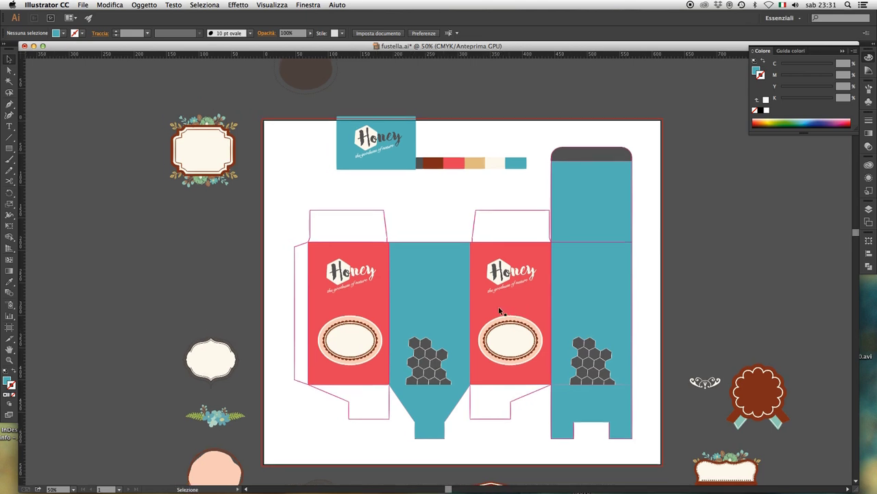
Move the Honey logo onto the teal panel and adjust its size slightly.
scroll(411, 300, "up", 1)
left_click_drag(354, 278, 434, 278)
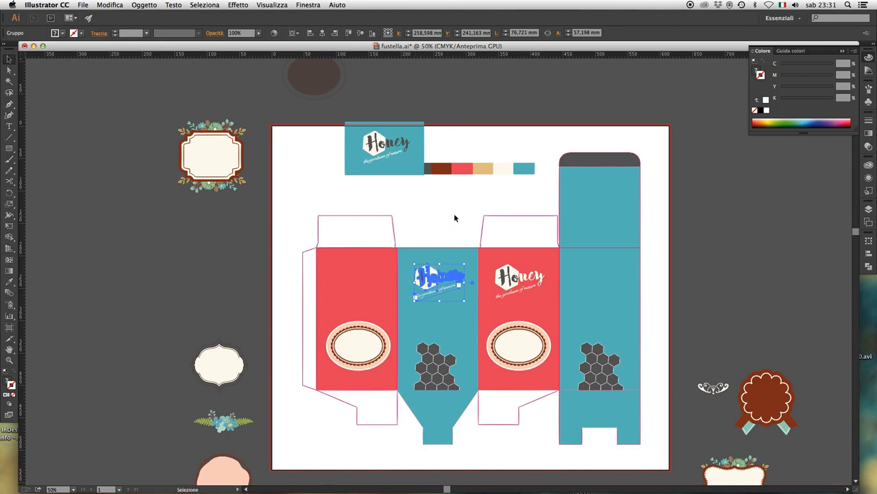
left_click(455, 215)
key("z")
left_click_drag(403, 306, 510, 268)
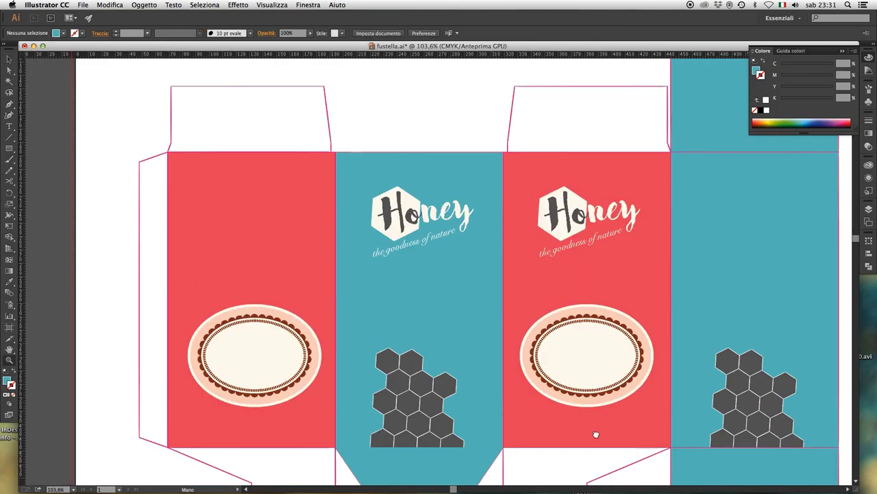
key("v")
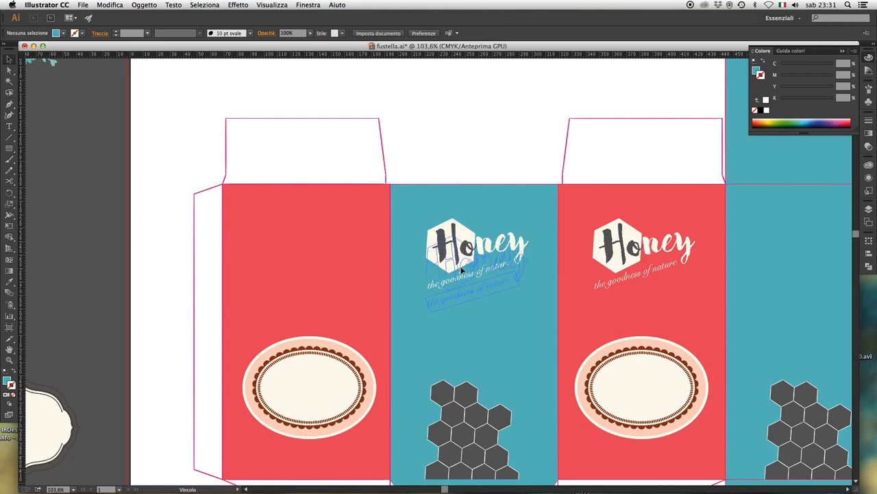
left_click(493, 278)
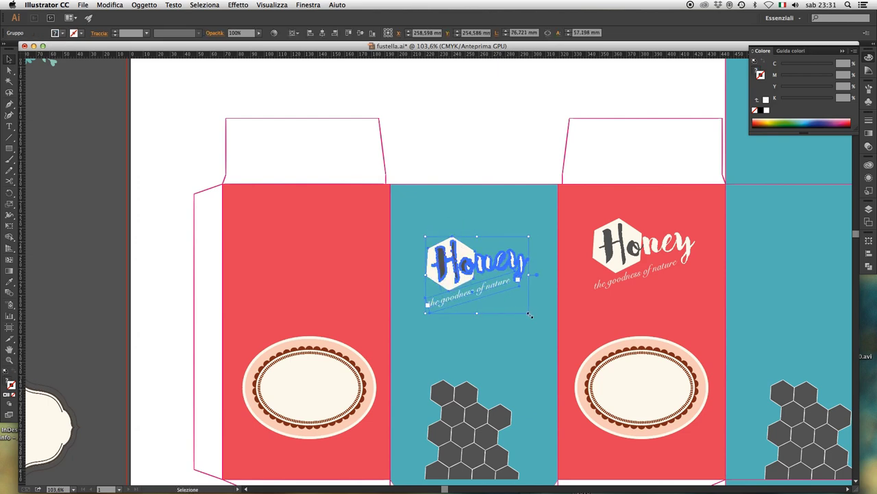
left_click_drag(530, 315, 536, 320)
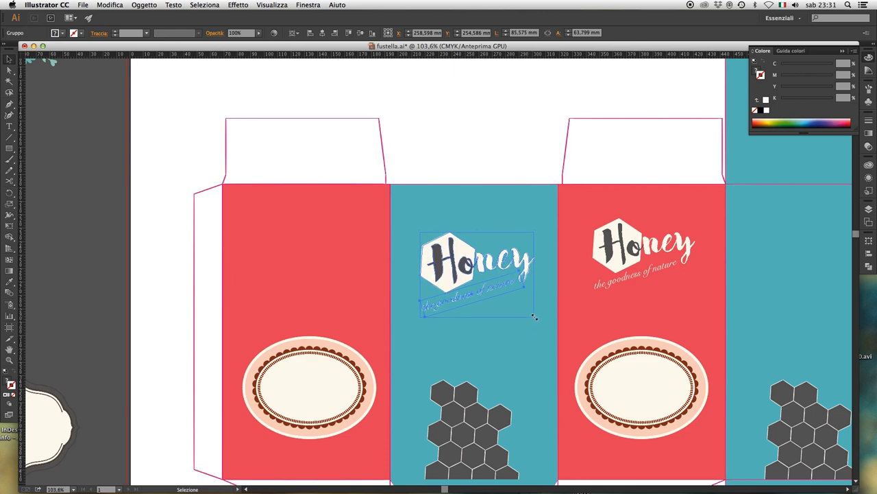
left_click_drag(535, 318, 532, 315)
left_click(479, 157)
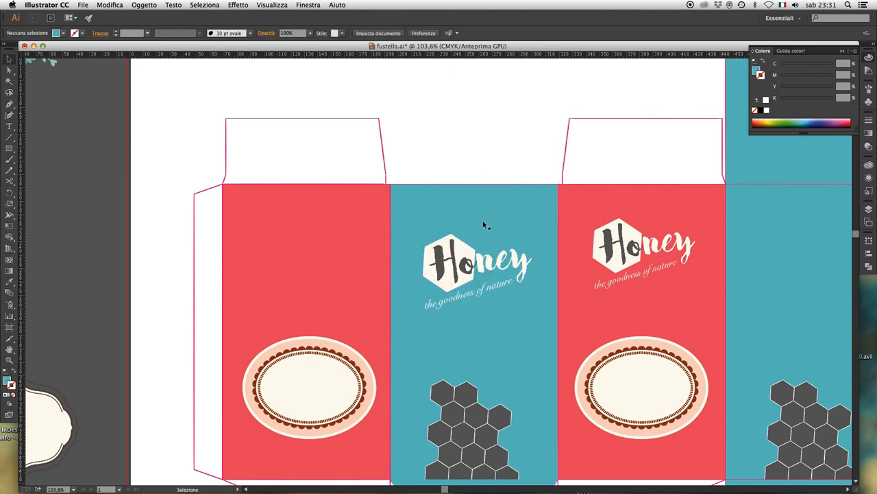
Recolour the 'ney' letters dark gray to match 'Ho'.
scroll(466, 233, "up", 2)
key("a")
left_click(524, 278)
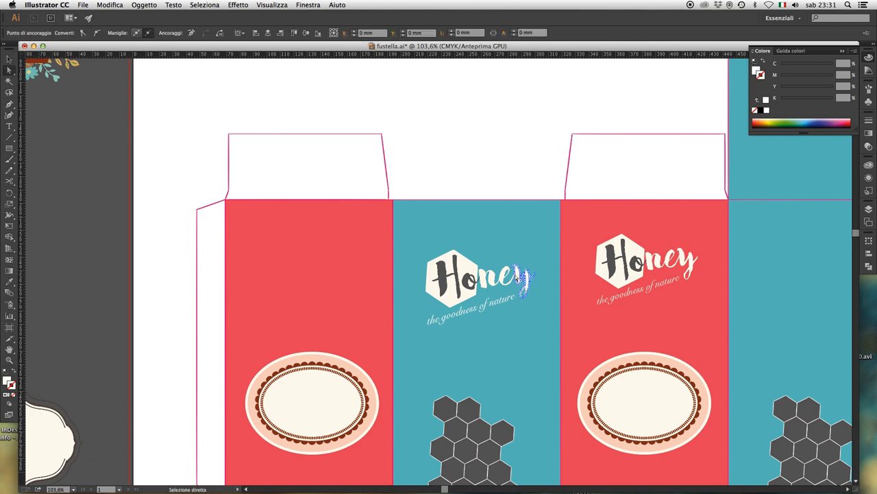
left_click(507, 274, "shift")
left_click(494, 282, "shift")
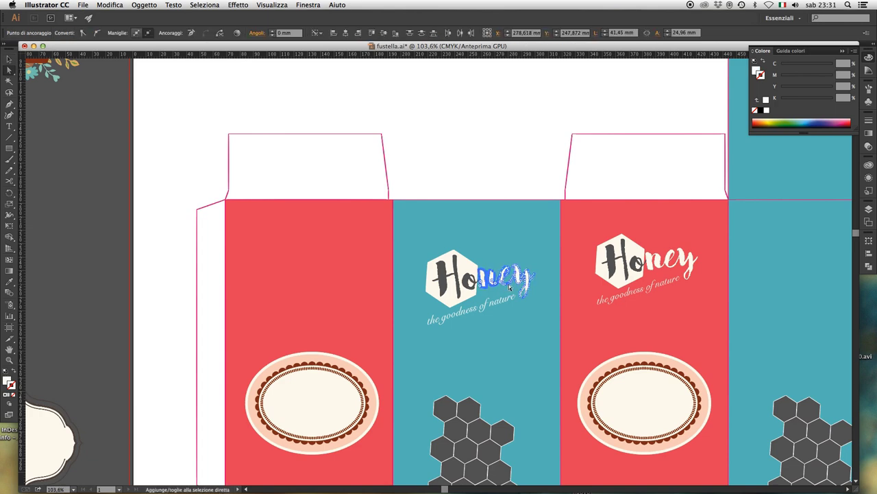
key("i")
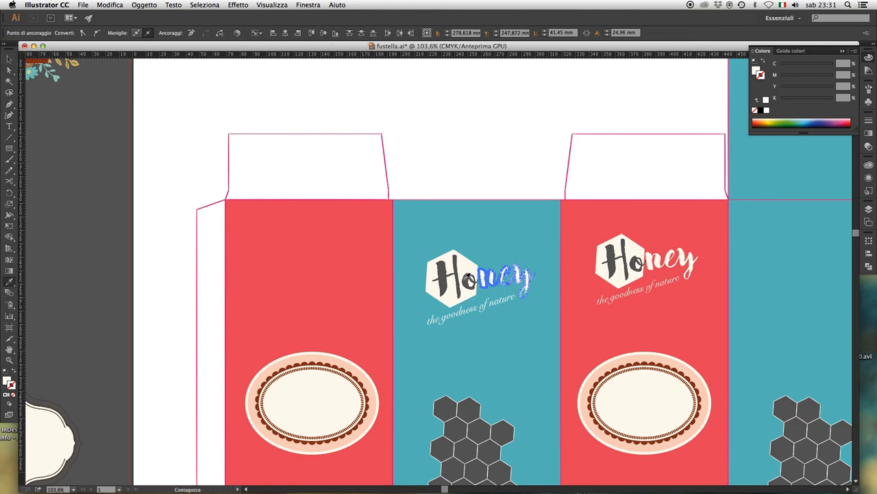
left_click(464, 278)
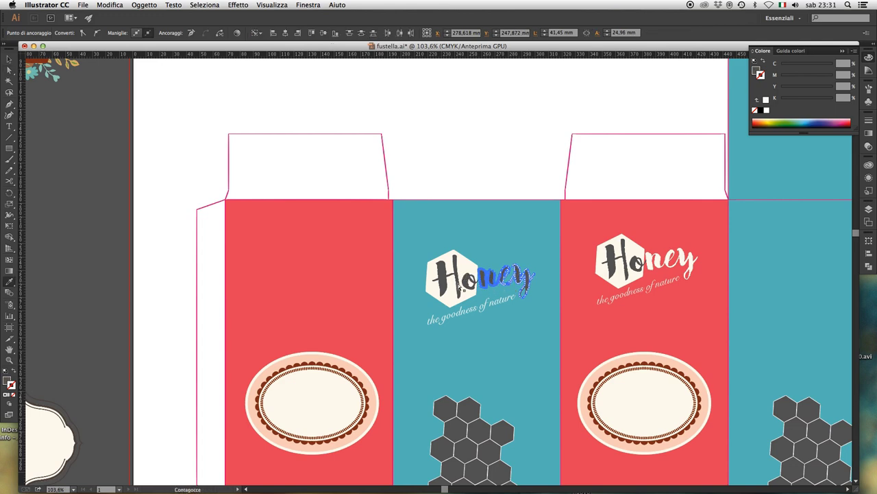
key("ctrl+shift+a")
Zoom out to the whole box and move the Honey logo slightly lower on the teal panel.
key("z")
left_click(471, 297, "alt")
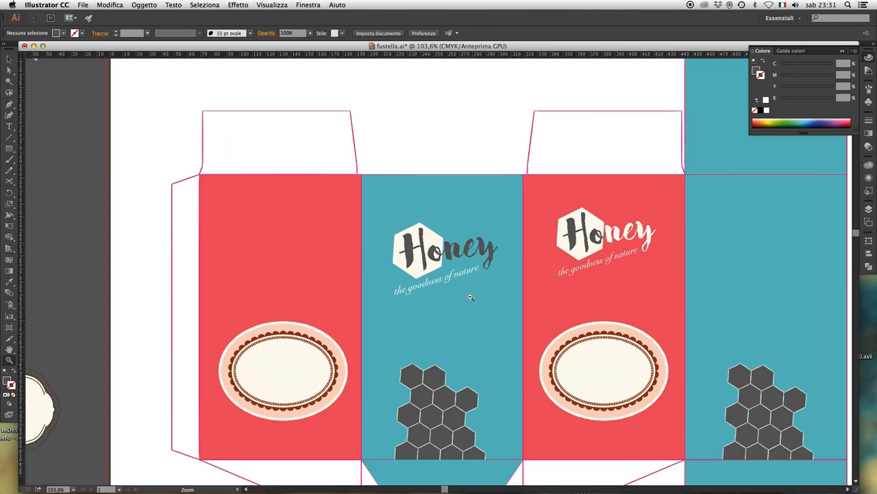
left_click(466, 295, "alt")
key("v")
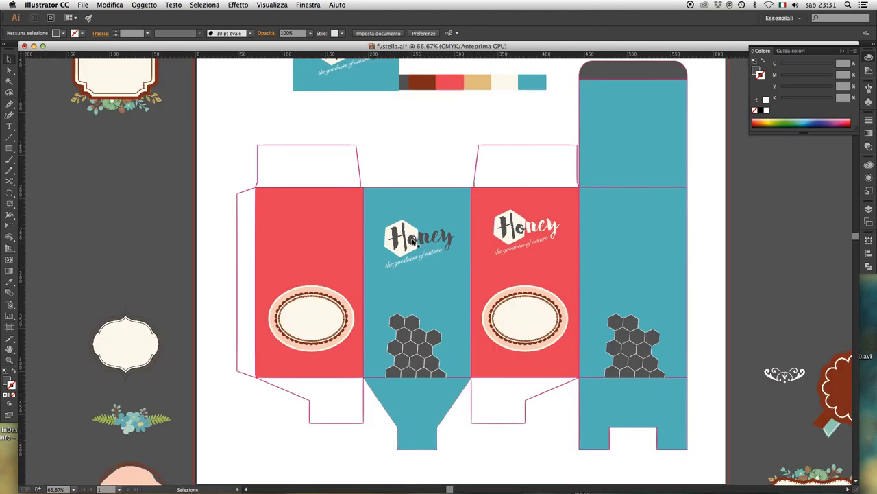
left_click(416, 243)
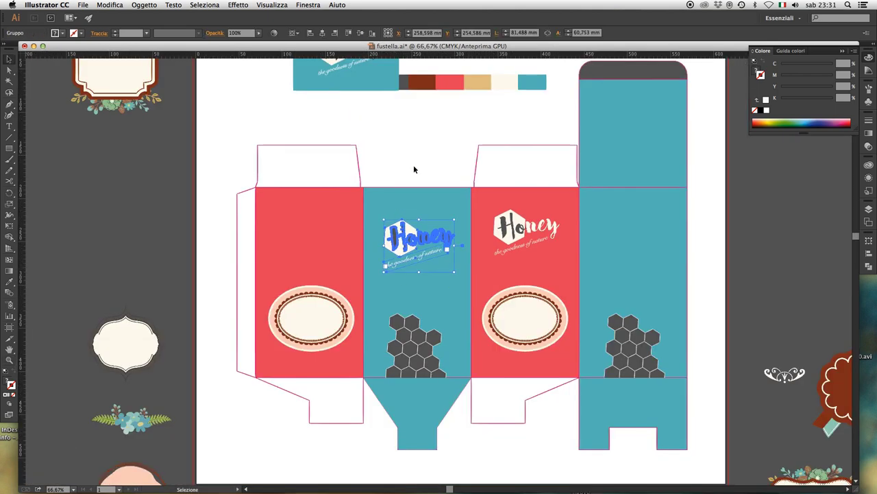
left_click(408, 148)
left_click(394, 240)
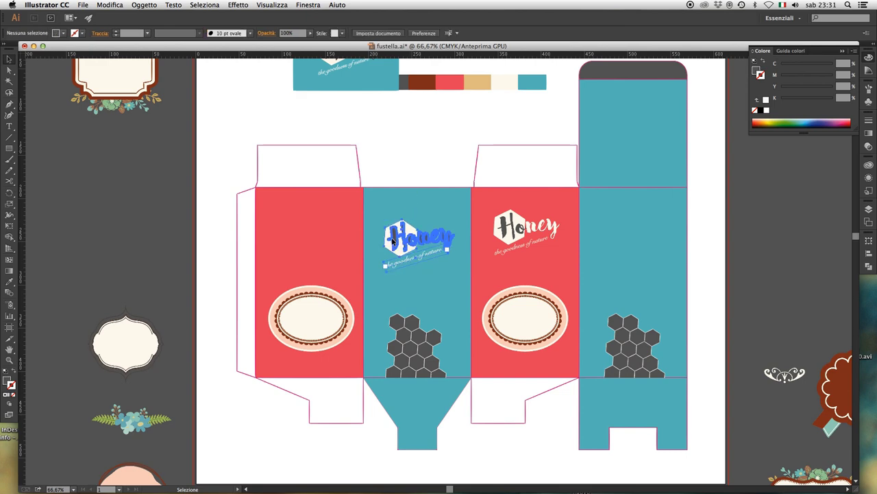
left_click(396, 150)
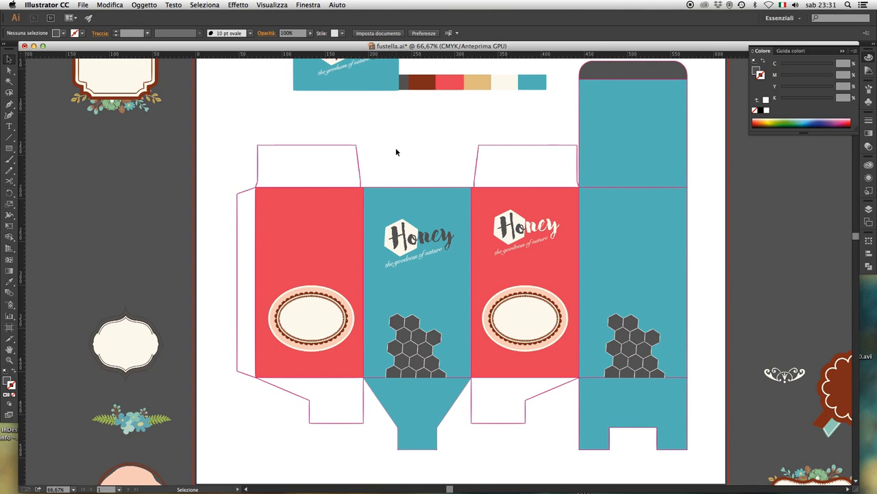
scroll(408, 159, "left", 3)
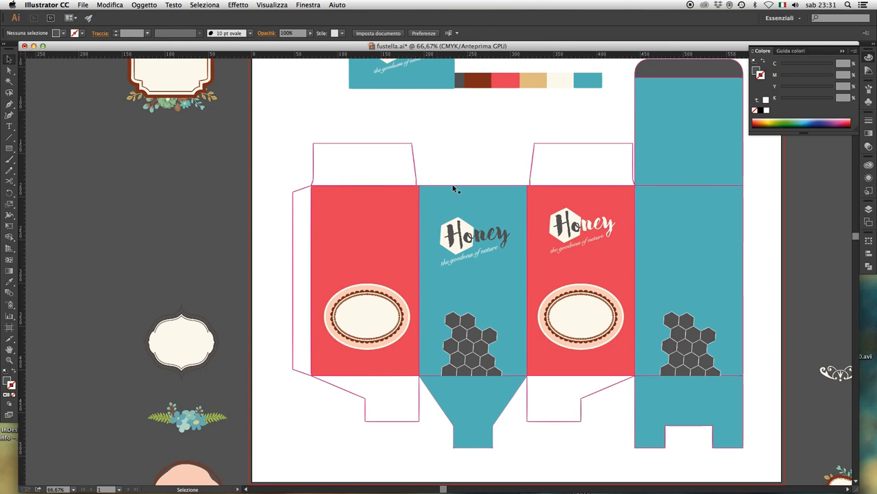
scroll(415, 185, "left", 1)
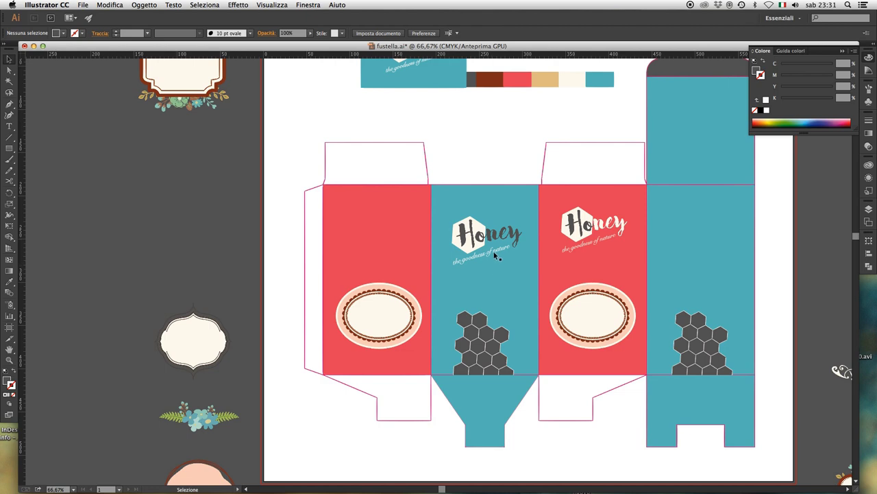
left_click_drag(488, 234, 488, 251)
left_click(490, 128)
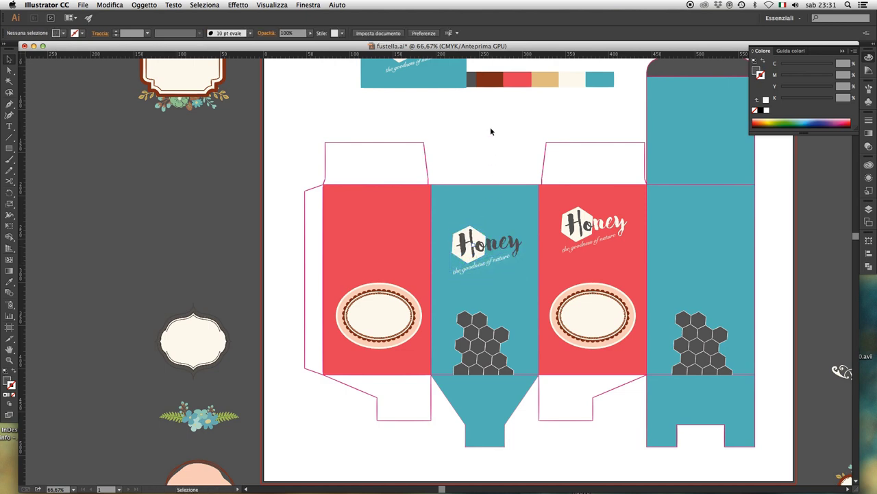
scroll(521, 240, "up", 2)
scroll(521, 240, "right", 1)
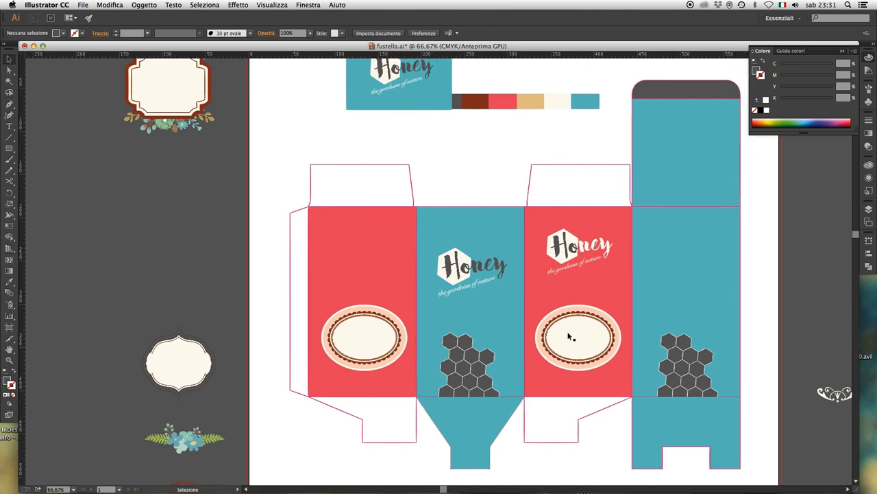
Replace the right teal panel's hexagons with a copy of the middle panel's Honey logo and hexagon cluster.
left_click(679, 354)
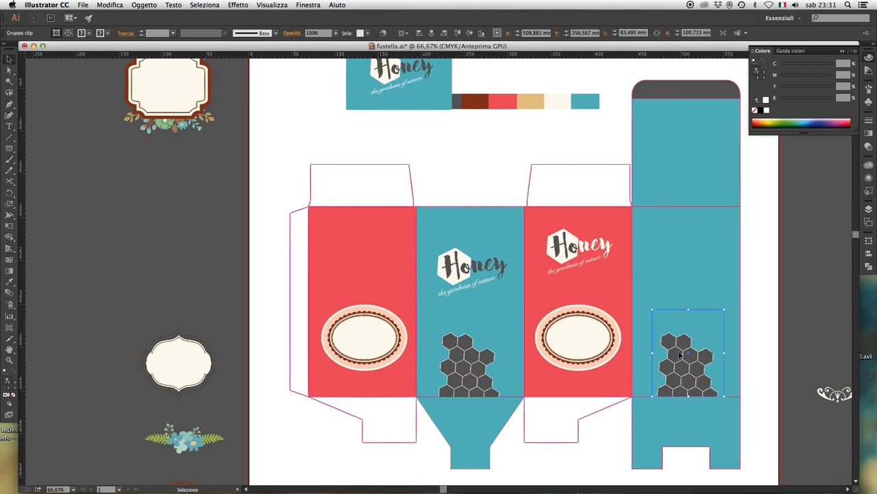
key("Delete")
key("a")
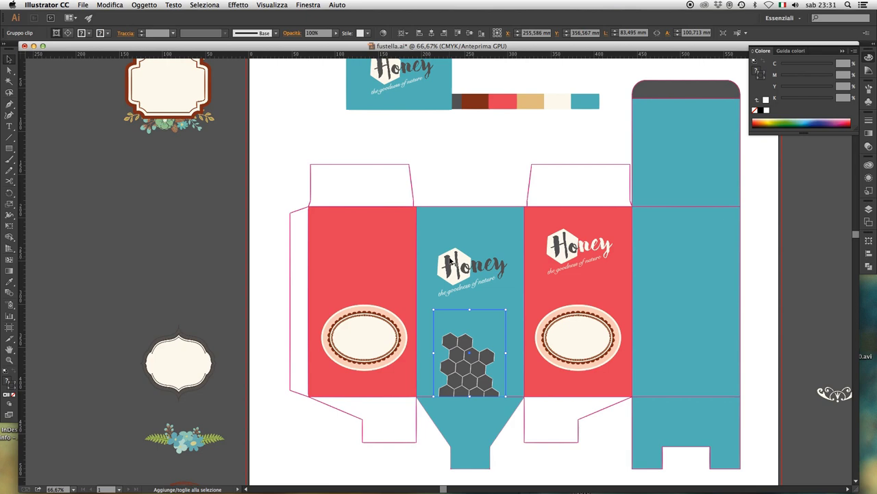
left_click(450, 261)
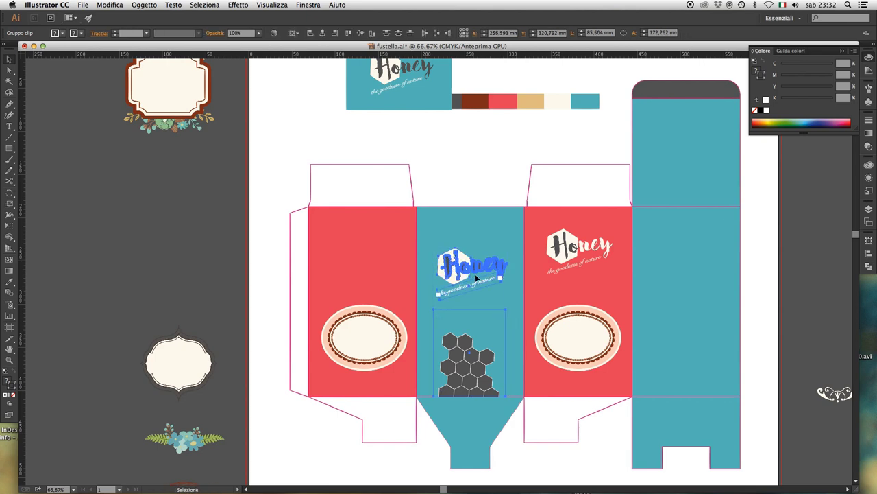
key("v")
left_click_drag(510, 271, 679, 288)
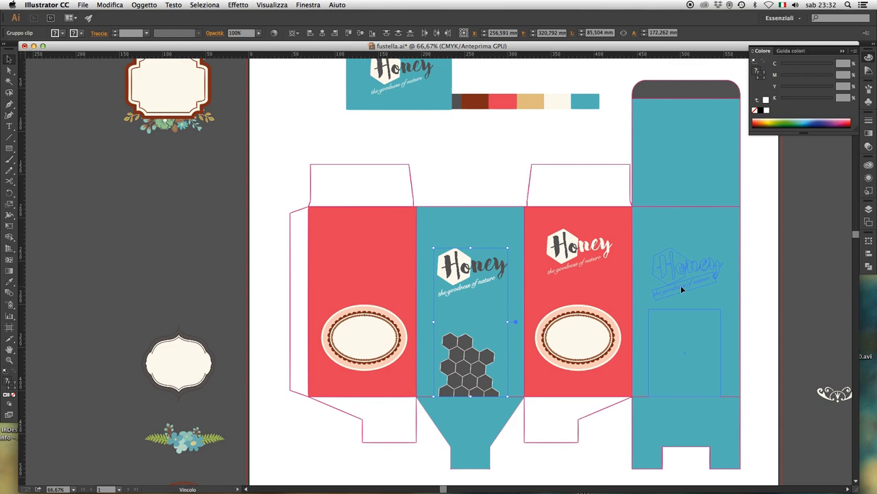
left_click_drag(678, 285, 677, 285)
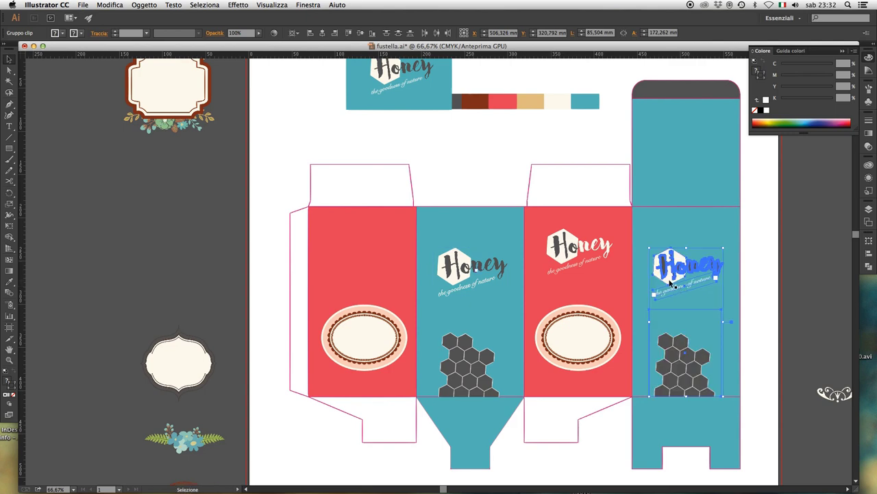
key("Right")
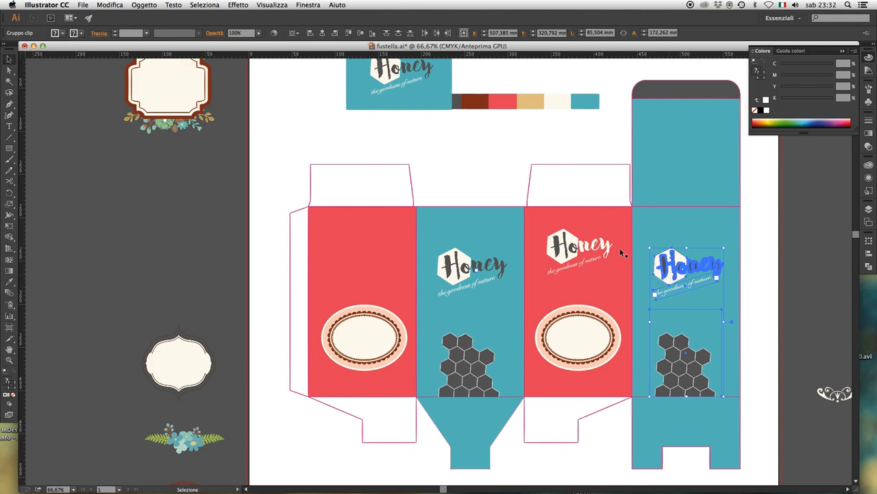
left_click(506, 156)
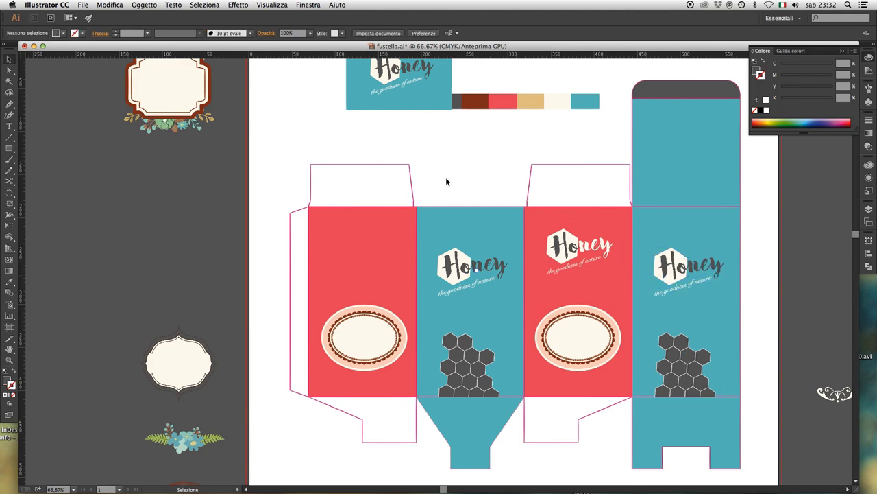
left_click_drag(434, 231, 443, 231)
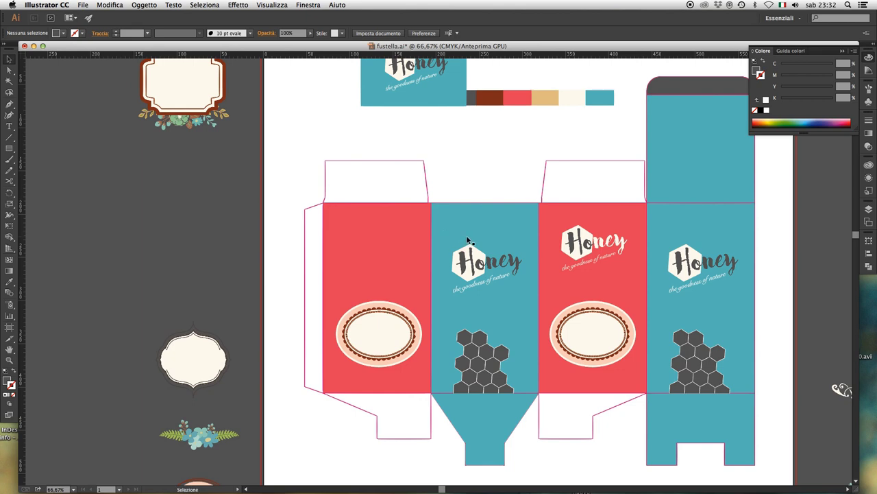
Delete the Honey logo and oval labels from both red panels.
left_click(391, 322)
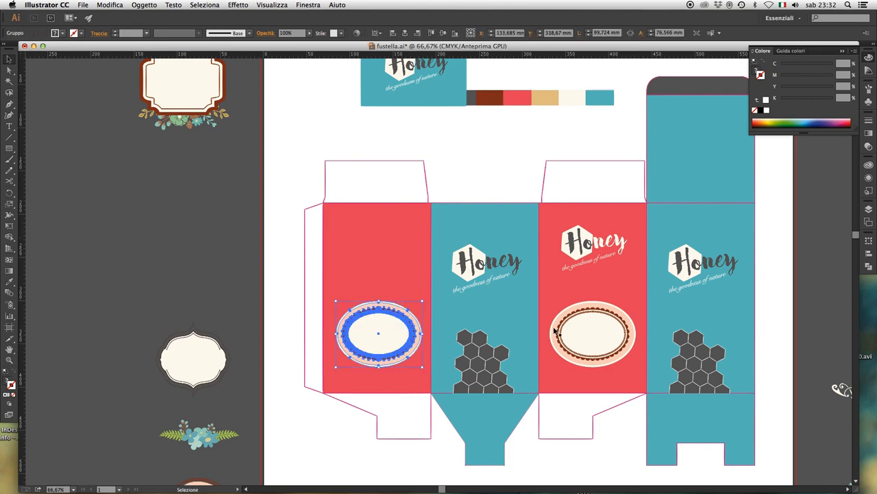
left_click(592, 244)
key("Delete")
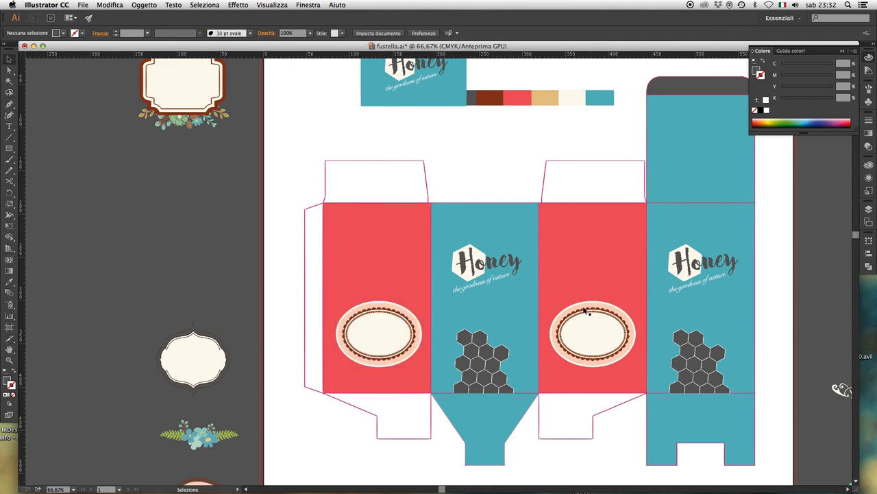
left_click(586, 312)
key("Delete")
left_click(397, 331)
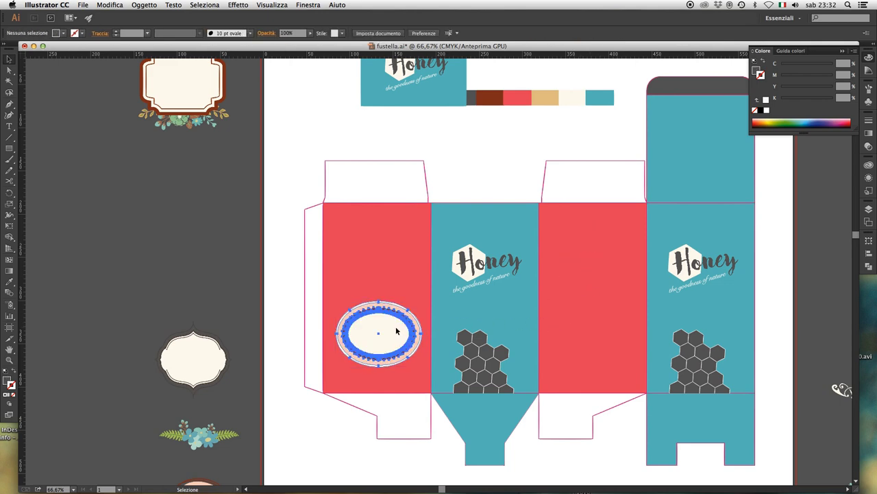
key("Delete")
Fill both red panels with the top flap's dark gray.
left_click(399, 261)
left_click(566, 278, "shift")
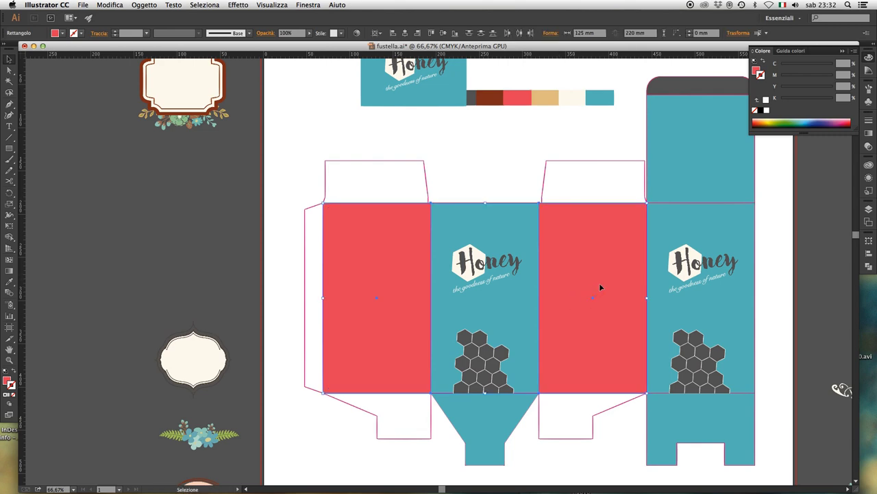
key("i")
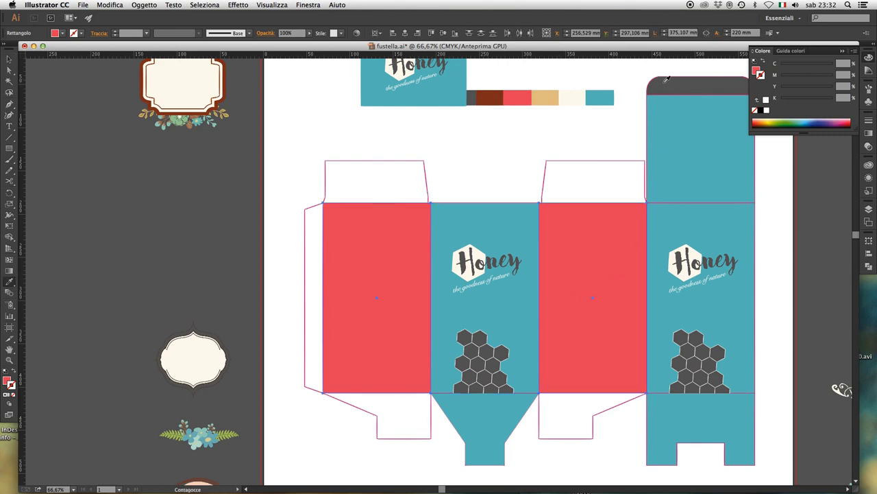
left_click(667, 79)
key("v")
left_click(541, 117)
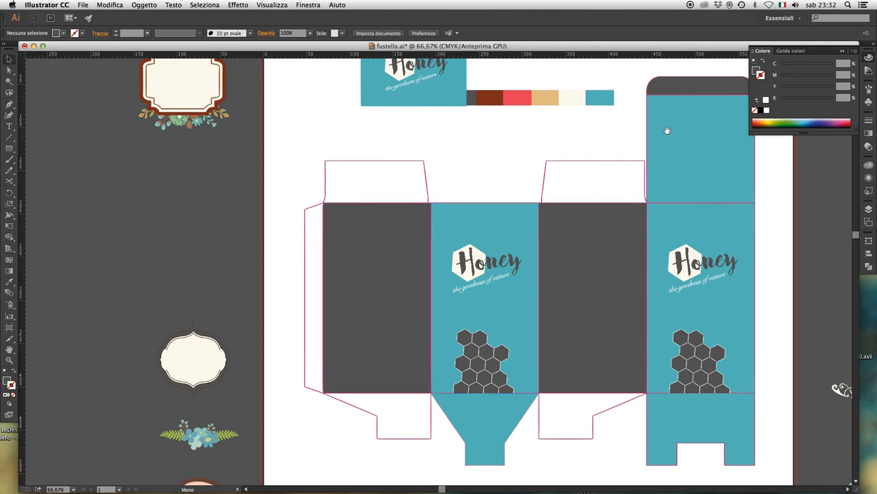
Fill the gray rounded top flap with the teal of the panel below it.
left_click(675, 92)
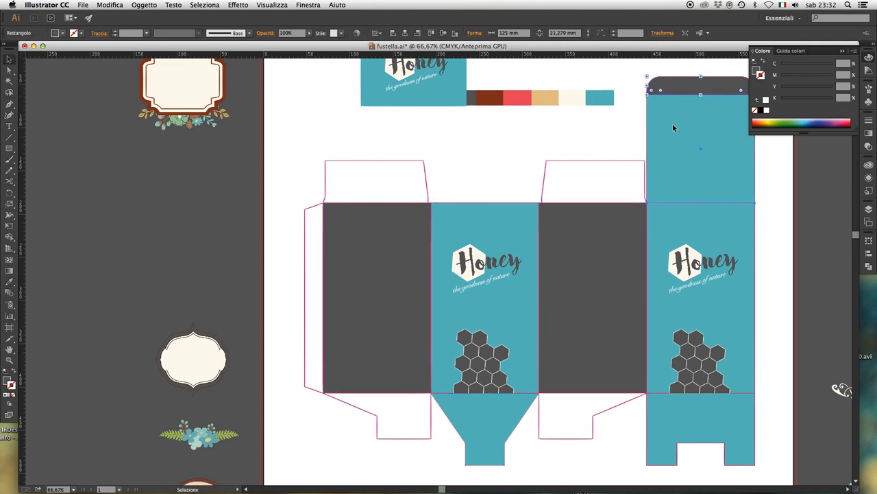
left_click(673, 123)
left_click(679, 86)
key("i")
left_click(674, 109)
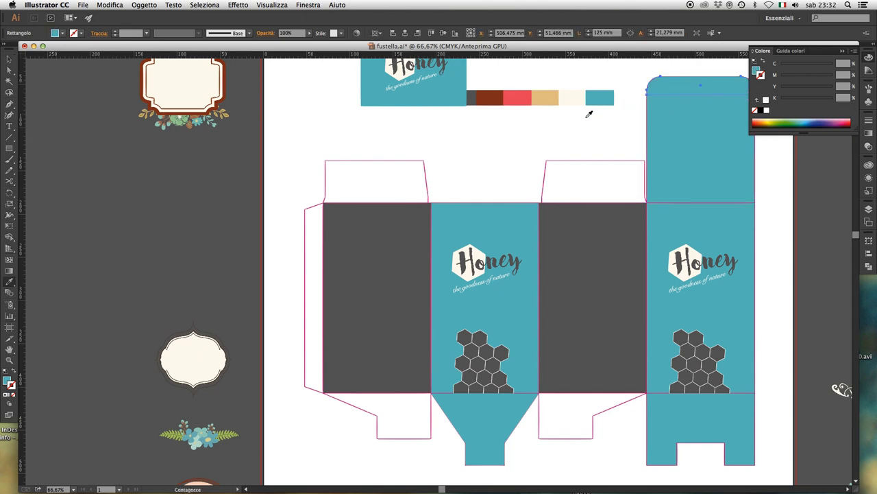
Zoom out to 50% and centre the whole artboard in view.
key("super+shift+a")
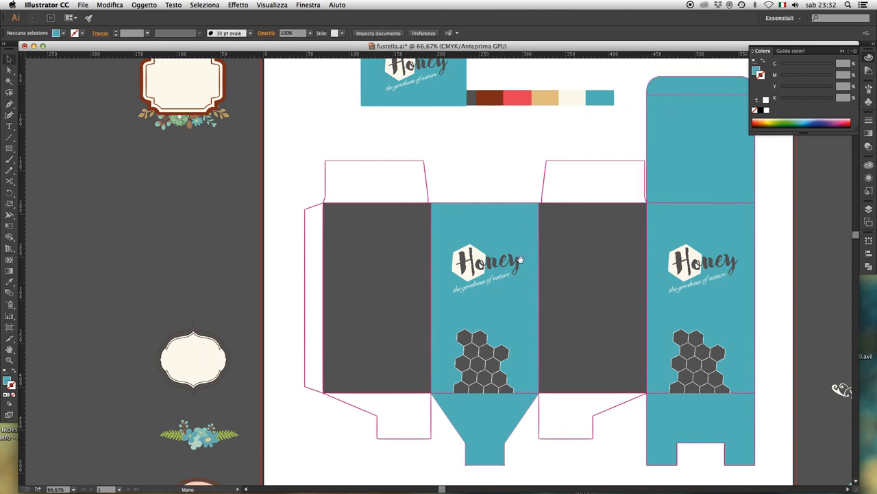
scroll(520, 259, "down", 2)
left_click(468, 257, "alt")
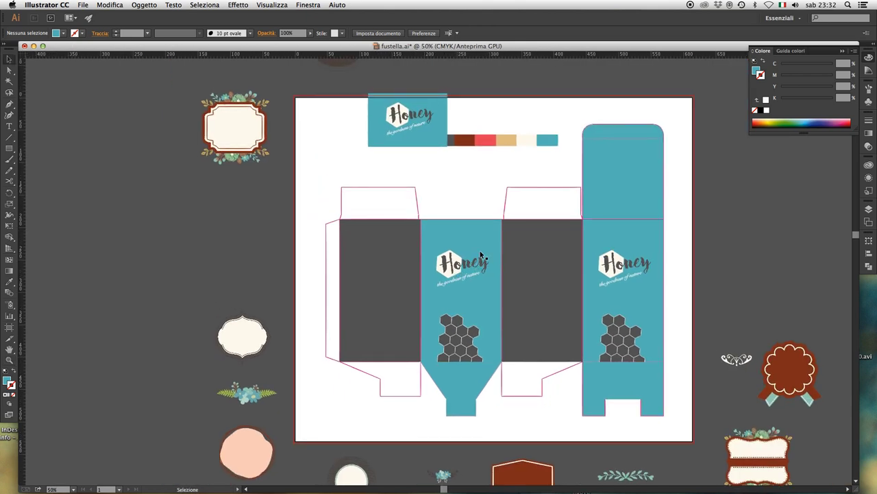
left_click_drag(549, 204, 510, 206)
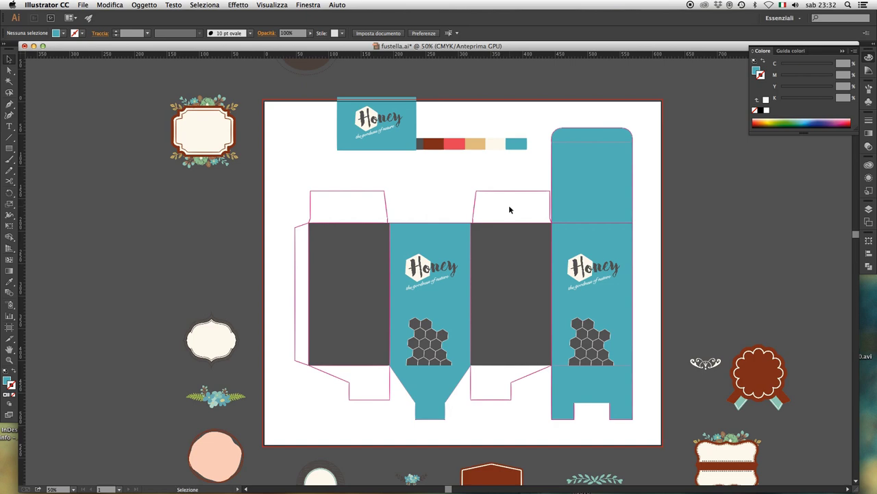
Alt-drag a copy of the honeycomb cluster up onto the right panel's top flap.
left_click(594, 337)
key("a")
mouse_move(592, 337)
left_mouse_down()
mouse_move(455, 272)
mouse_move(602, 157)
left_mouse_up()
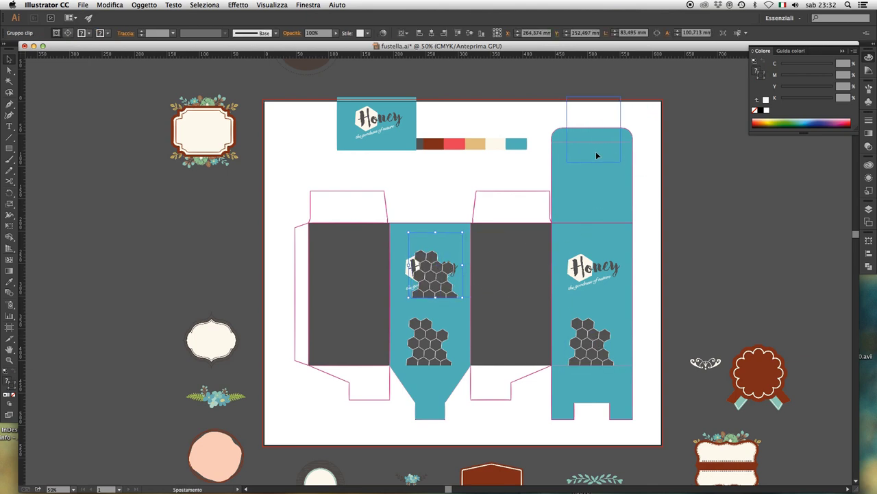
left_click(688, 176)
key("z")
left_click_drag(531, 111, 654, 192)
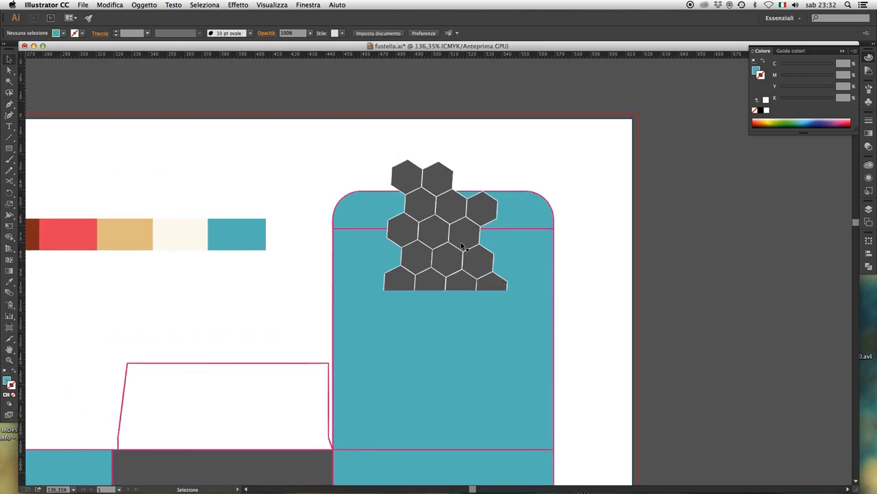
Rotate the honeycomb copy 180° and move it down to hang from the lid's top edge.
left_click(463, 246)
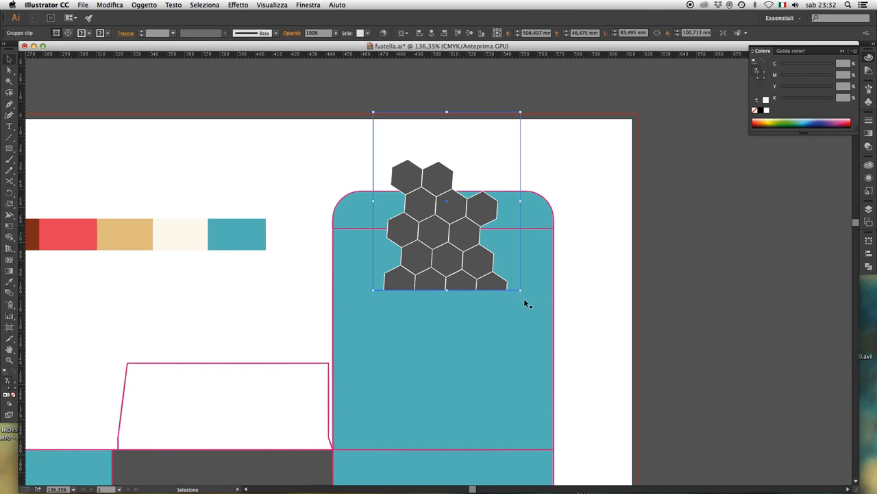
key("r")
left_click_drag(531, 328, 392, 133)
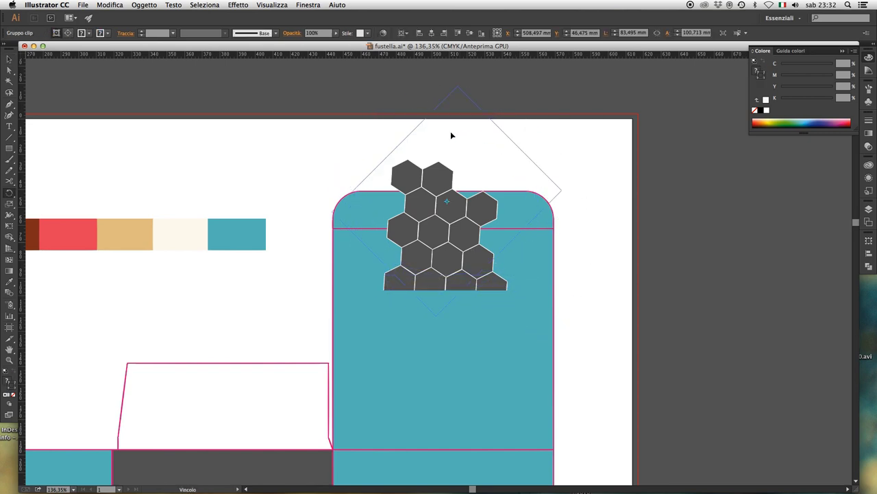
key("v")
left_click(644, 199)
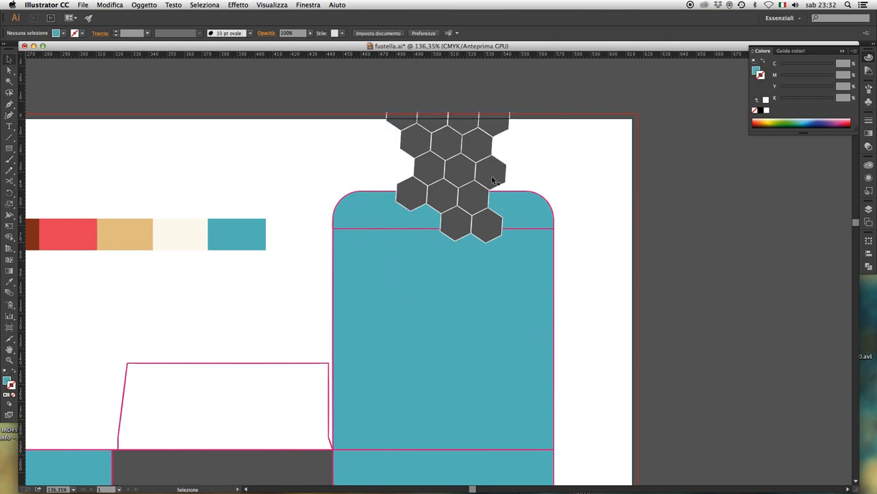
left_click_drag(482, 256, 461, 375)
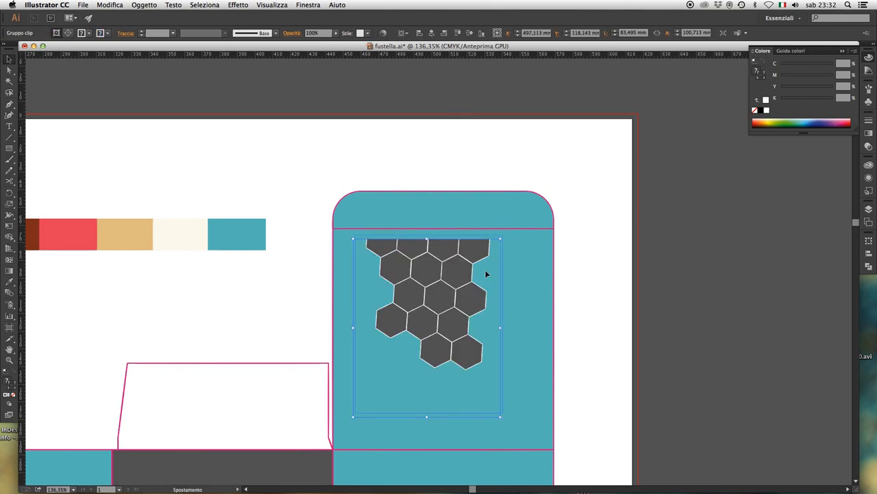
left_click_drag(491, 248, 491, 253)
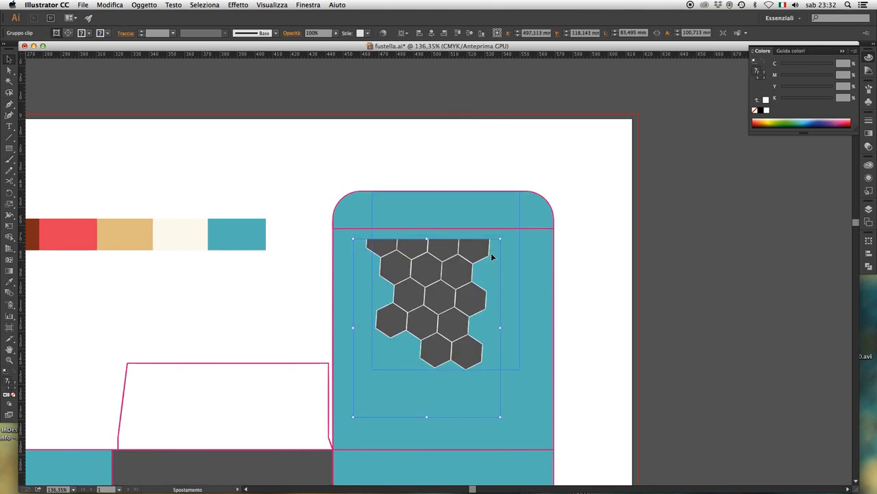
left_click(603, 244)
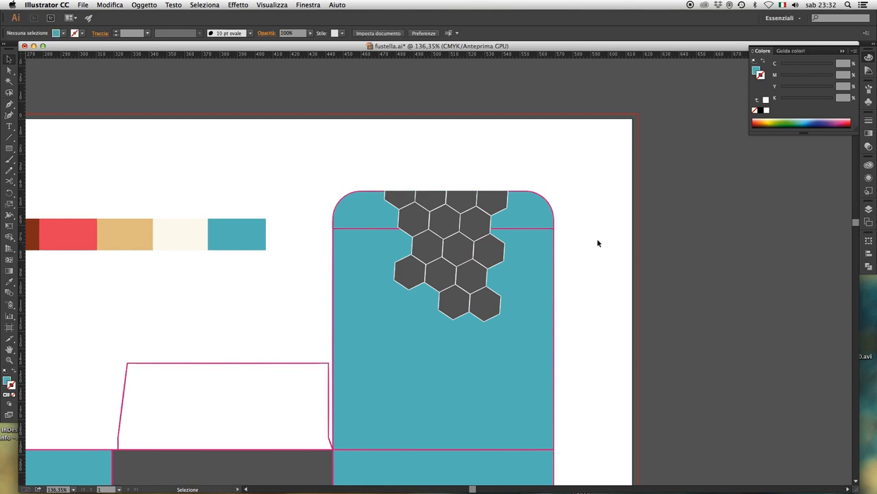
Zoom in on the lid honeycomb and drag its clipping path's top edge down.
key("z")
left_click_drag(343, 133, 503, 199)
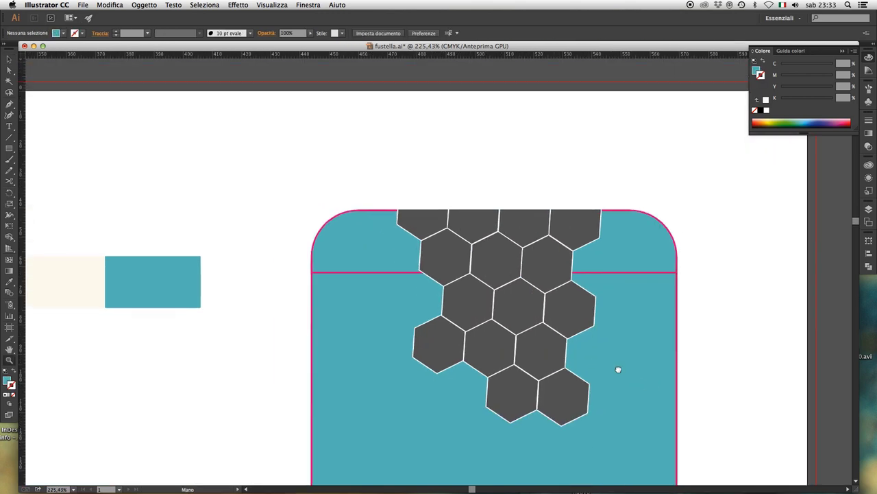
left_click(523, 260, "alt")
key("a")
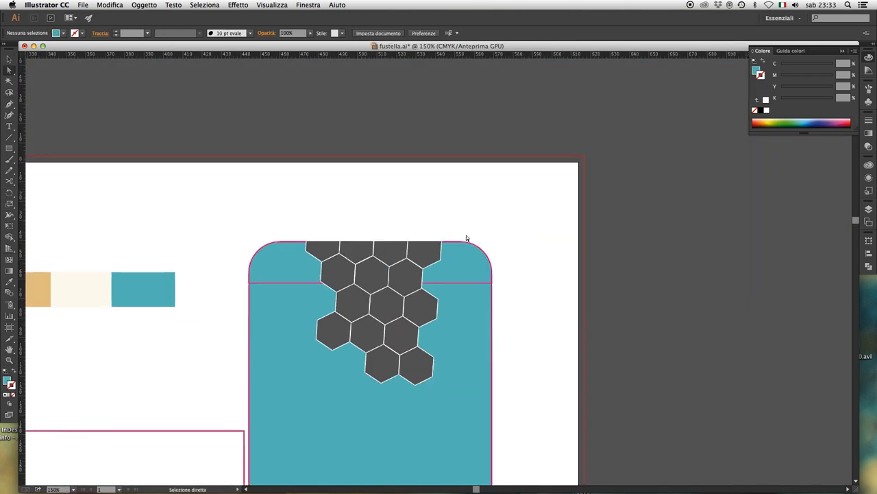
left_click(442, 241)
left_click_drag(448, 277, 548, 254)
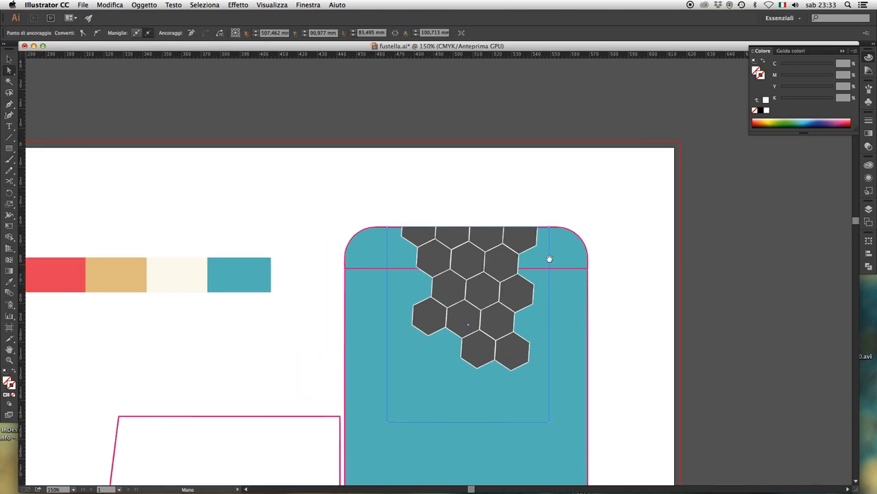
left_click(549, 227)
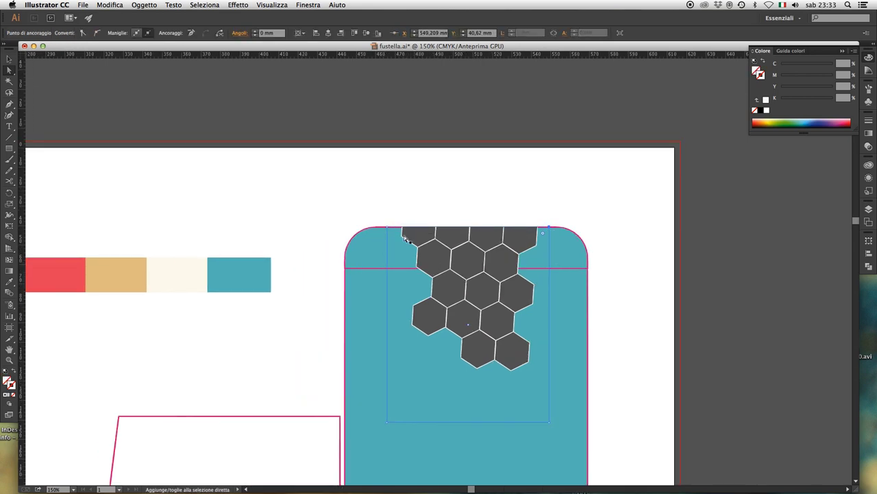
left_click_drag(387, 228, 393, 262)
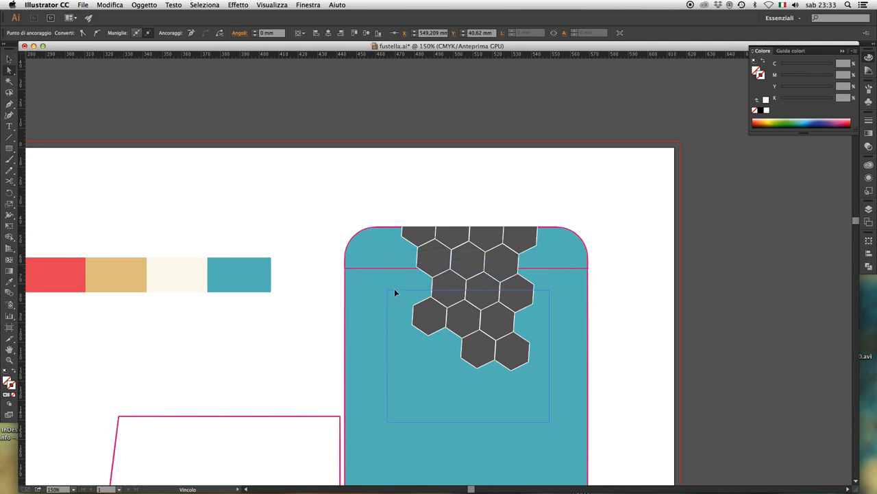
left_click_drag(394, 264, 397, 282)
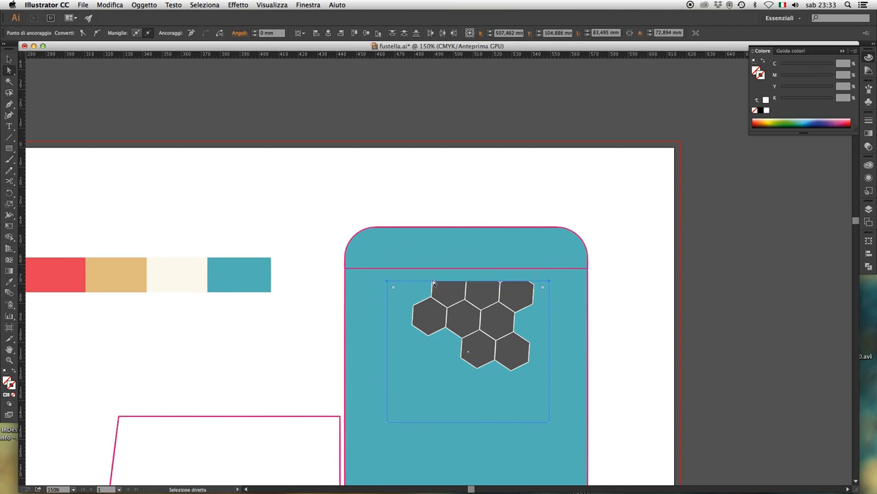
Select both top corners of the clipping rectangle and shift them slightly.
left_click(478, 157)
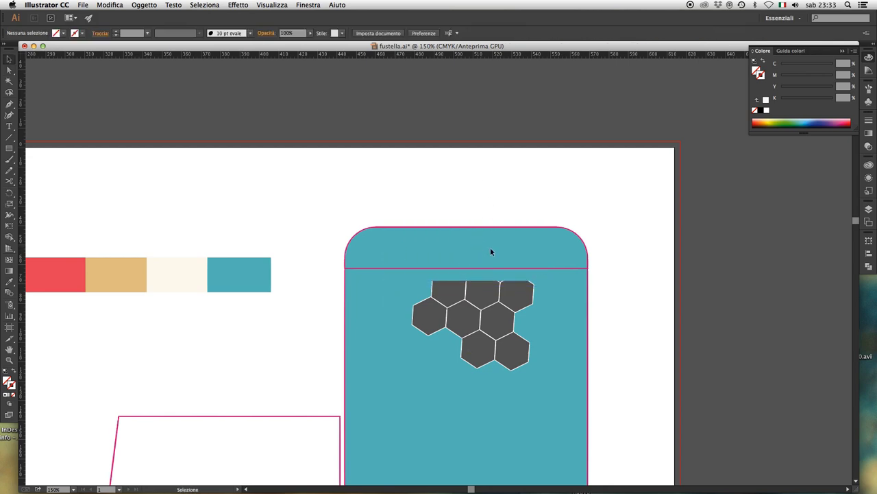
key("a")
left_click(550, 282)
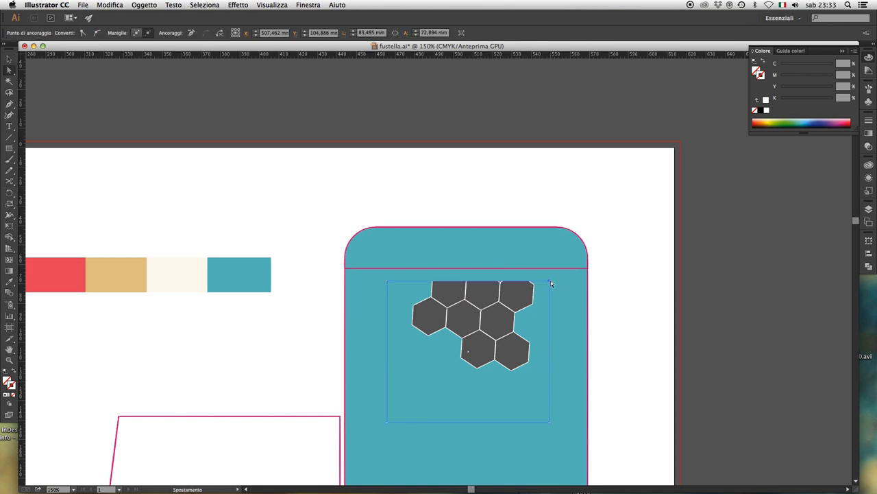
left_click(415, 299, "shift")
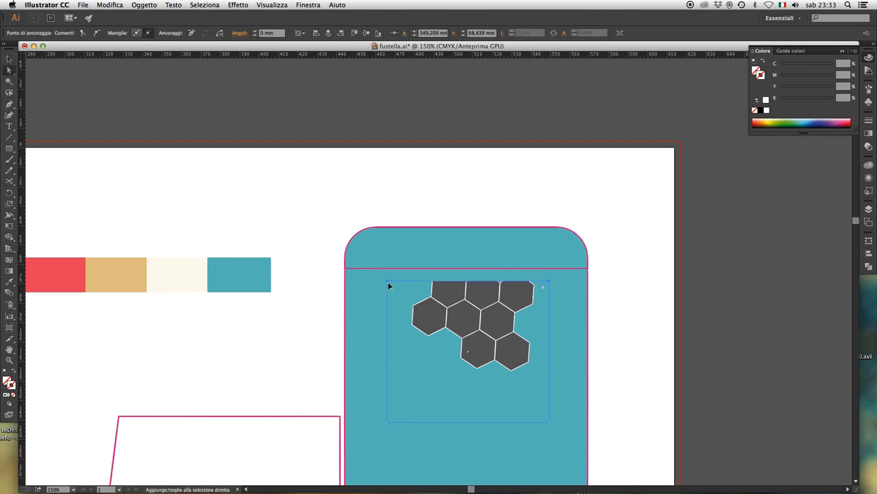
left_click_drag(390, 285, 392, 287)
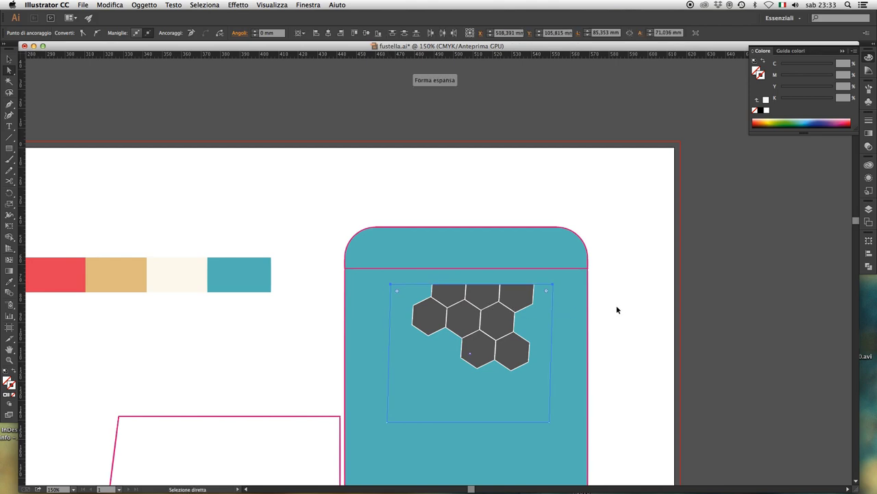
left_click(637, 297)
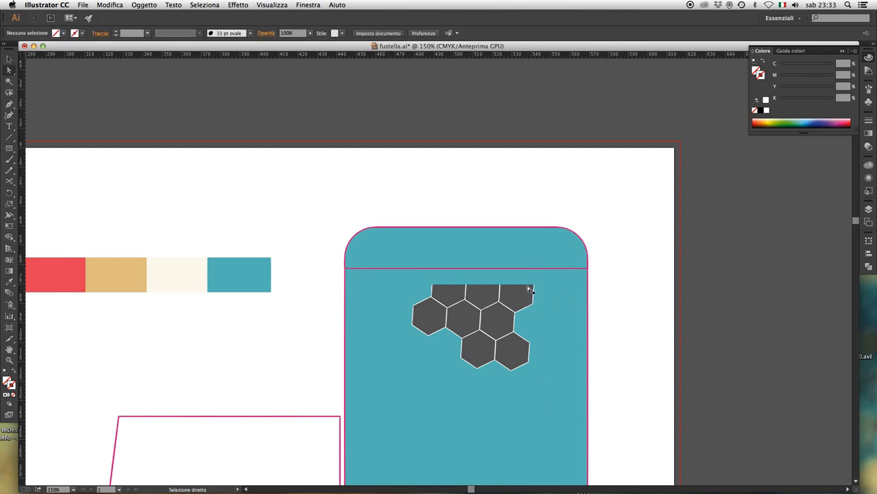
Raise the clip's top edge to reveal more hexagons, then nudge it down three steps.
left_click(530, 289)
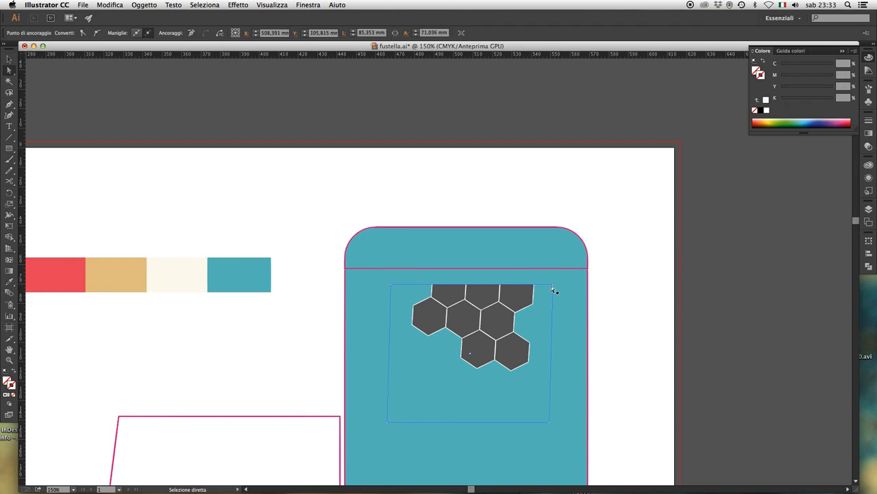
left_click(552, 285, "shift")
left_click_drag(392, 286, 392, 244)
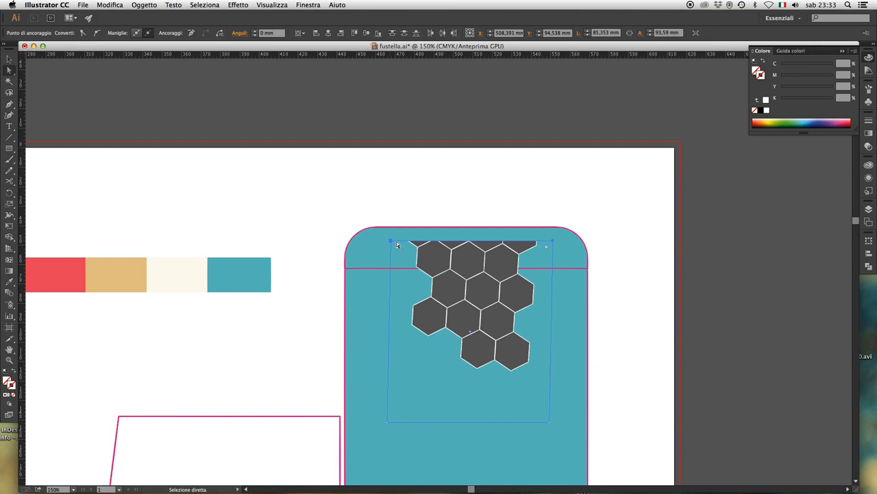
key("Down")
key("Down")
key("Down")
key("Down")
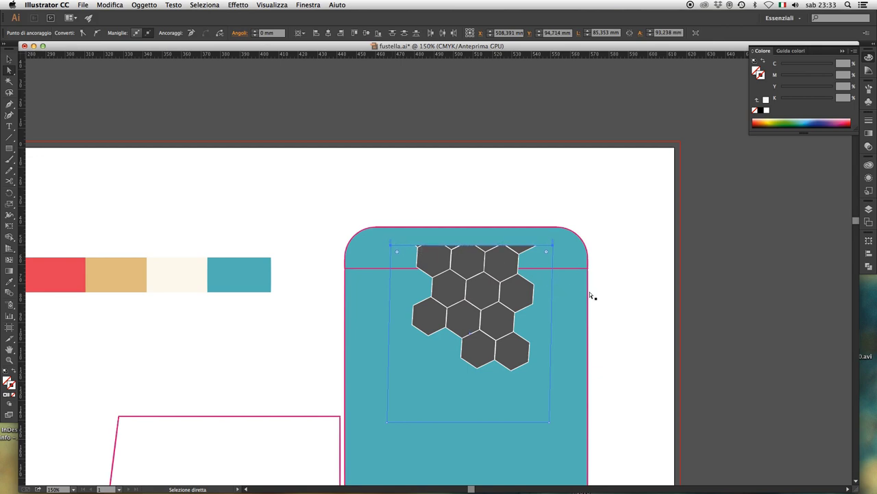
key("Down")
key("Down")
key("Down")
key("Down")
key("Down")
key("Down")
key("Down")
key("Down")
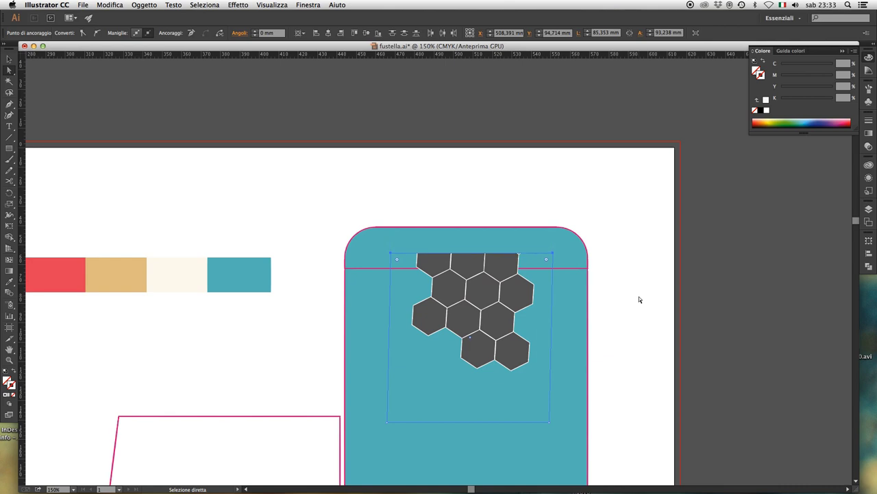
key("Down")
key("Down")
key("Down")
key("Down")
left_click(640, 288)
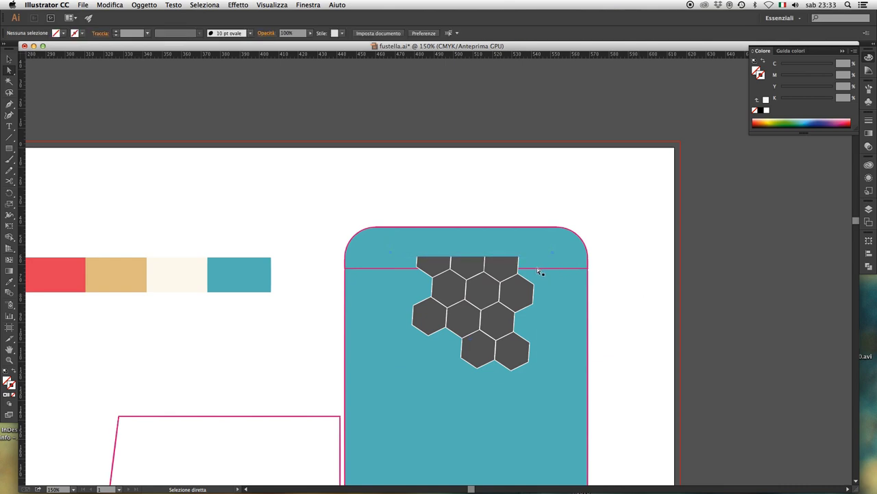
Move the honeycomb group up flush with the lid edge, nudge it left, and zoom out to 50%.
key("v")
left_click_drag(478, 286, 474, 259)
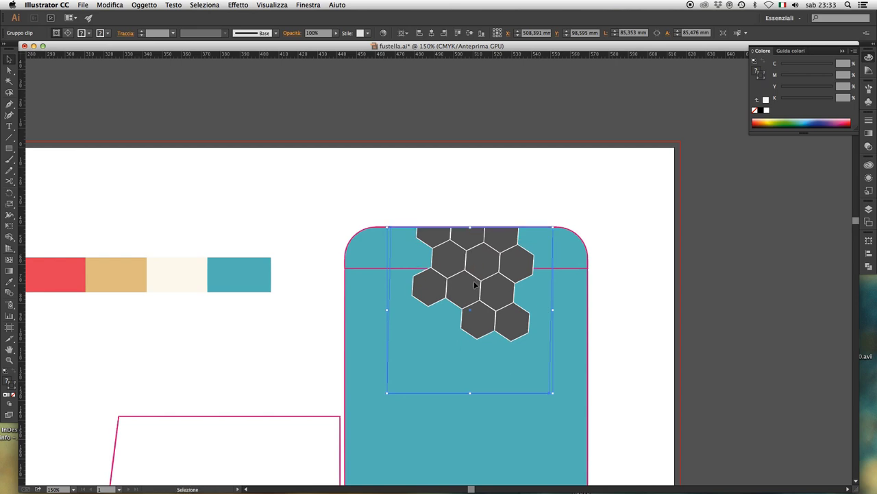
left_click(464, 200)
left_click(474, 259)
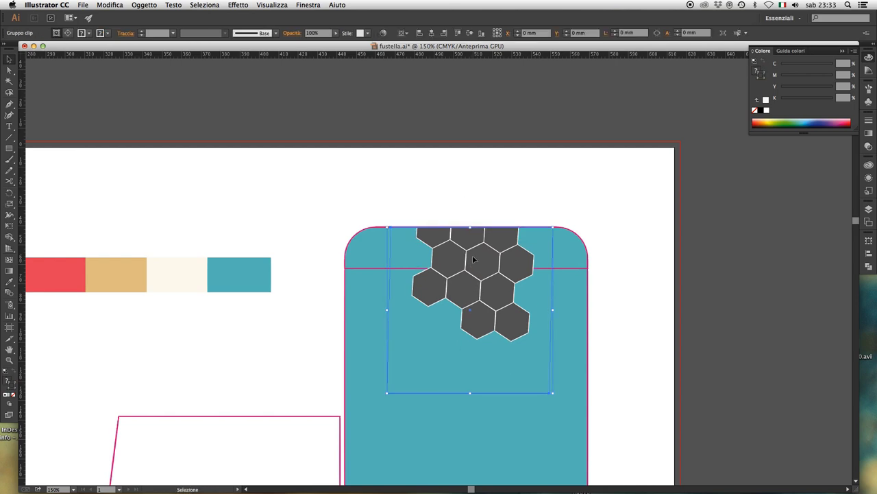
key("Left")
key("Left")
key("Left")
key("Left")
key("Left")
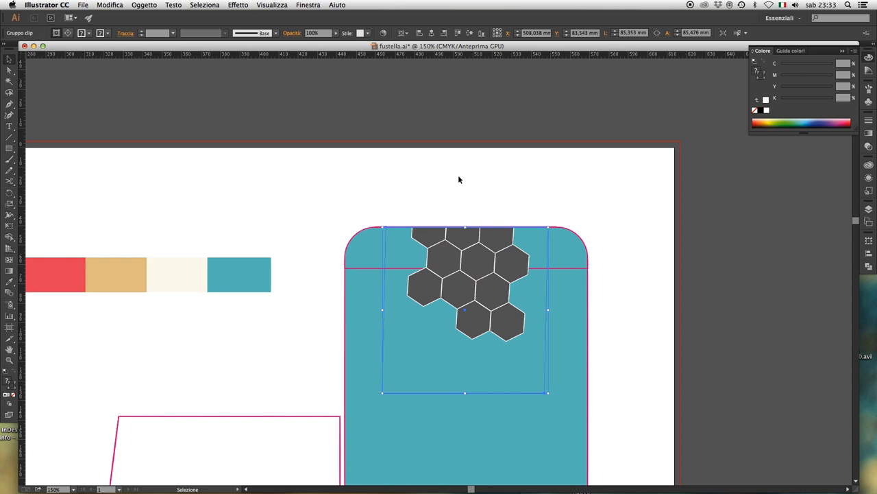
left_click(459, 179)
key("z")
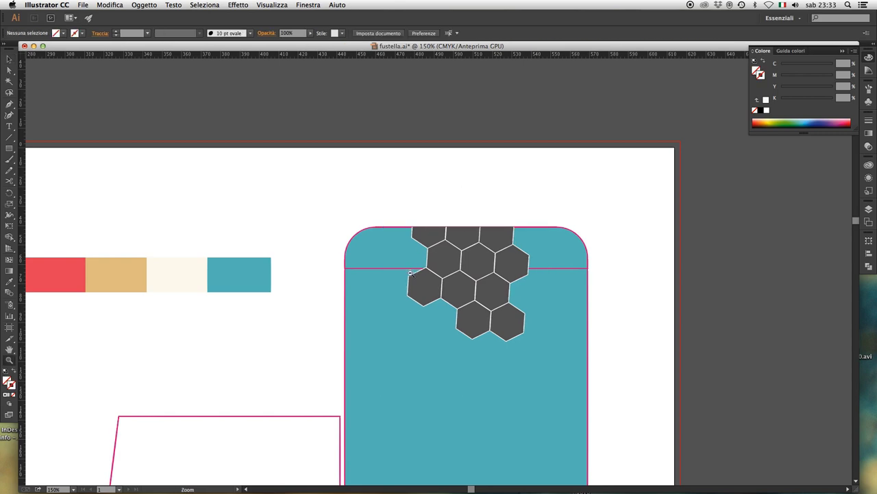
left_click(418, 275, "alt")
left_click(418, 274, "alt")
left_click(418, 274, "alt")
left_click(418, 274, "alt")
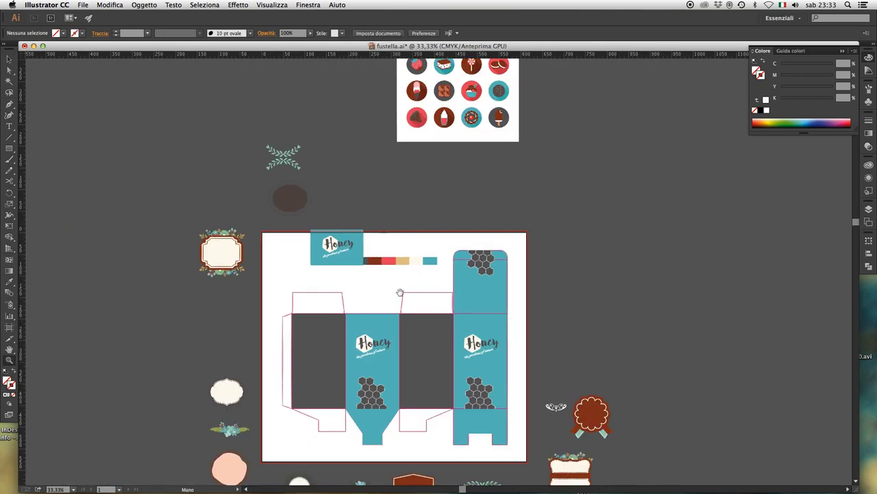
Alt-drag a copy of the Honey logo up into the top panel of the right strip.
left_click_drag(400, 292, 460, 286)
key("v")
key("z")
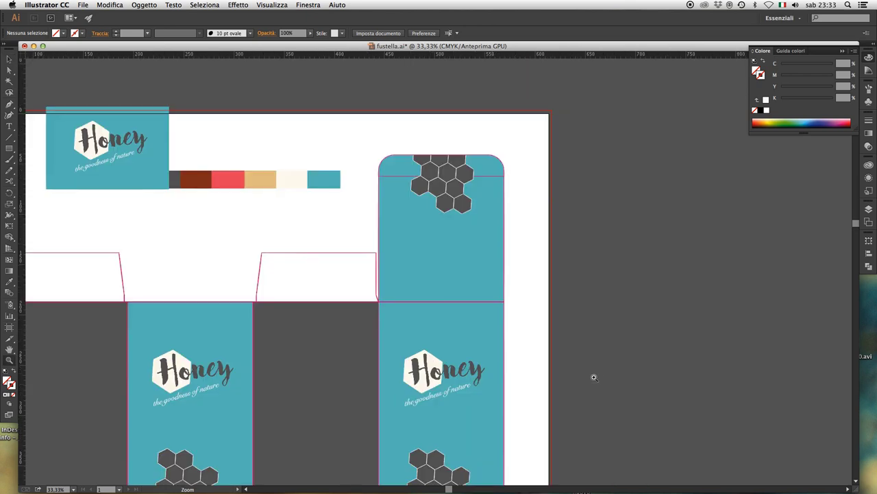
left_click_drag(463, 225, 591, 370)
key("v")
left_click(453, 374)
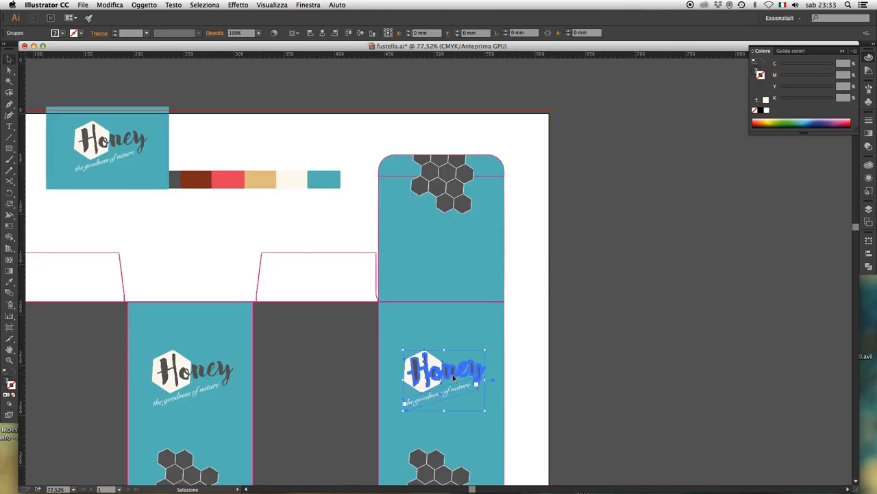
key("a")
key("v")
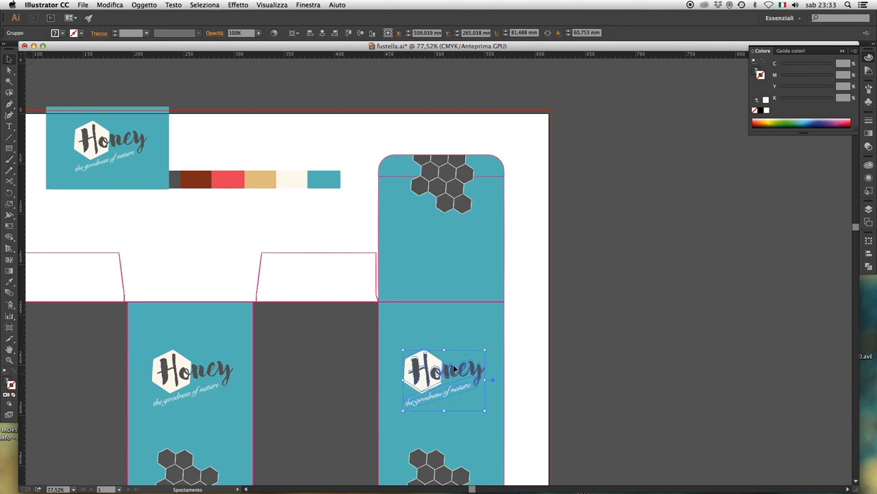
left_click_drag(453, 373, 458, 247)
left_click(586, 281)
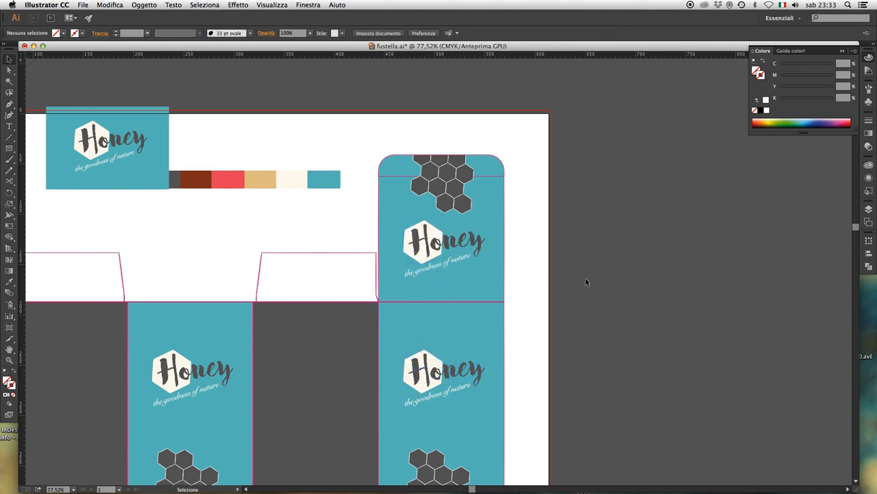
Nudge the upper Honey logo up two steps to sit just below the honeycomb.
left_click(456, 248)
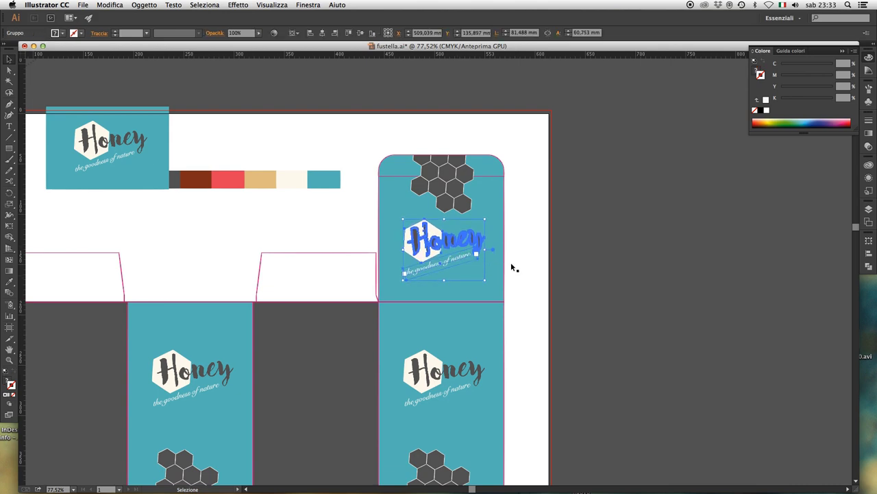
key("Up")
key("Up")
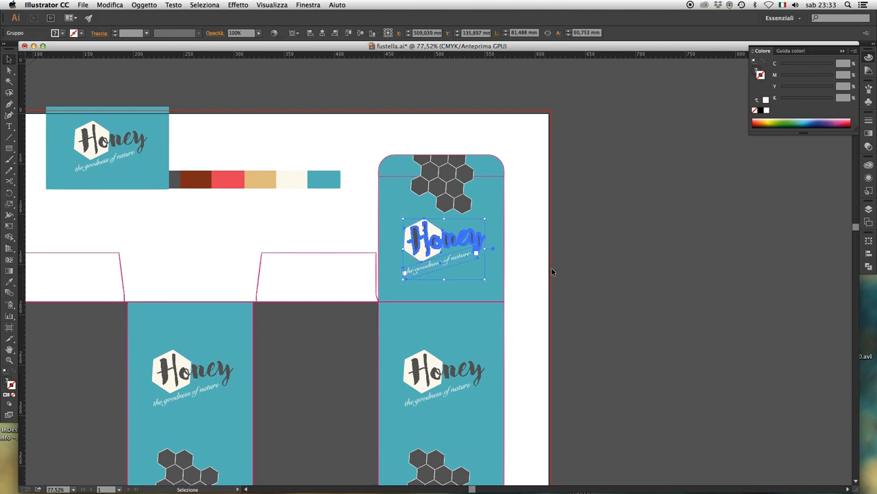
key("Up")
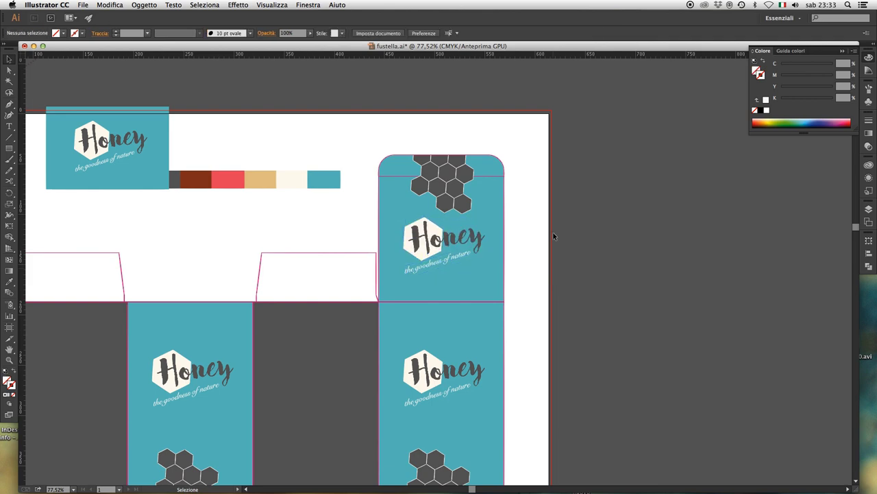
key("z")
mouse_move(366, 133)
left_mouse_down()
mouse_move(514, 327)
mouse_move(534, 318)
left_mouse_up()
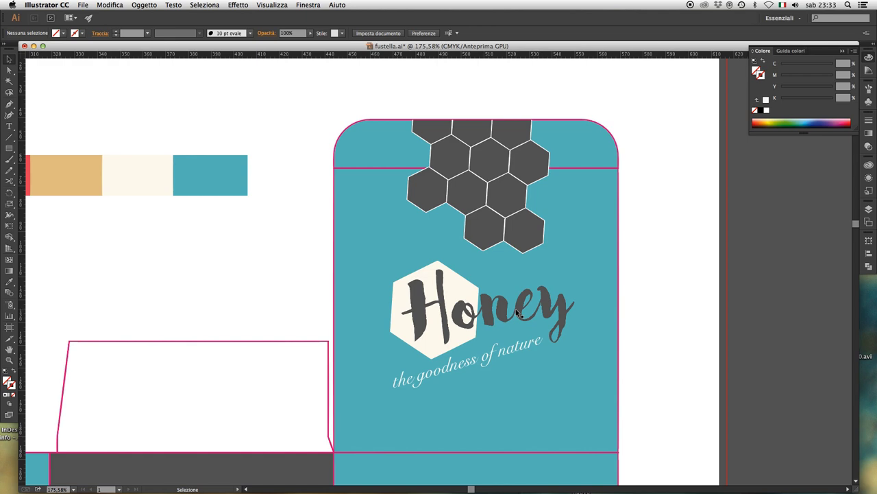
key("z")
left_click(454, 285, "alt")
left_click(452, 284, "alt")
left_click(452, 284, "alt")
left_click_drag(402, 336, 431, 244)
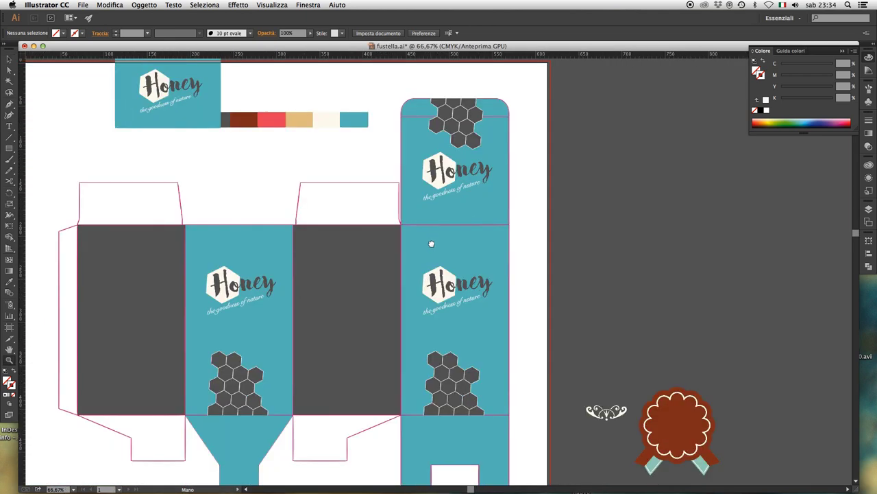
mouse_move(388, 198)
left_mouse_down()
mouse_move(541, 361)
mouse_move(559, 340)
left_mouse_up()
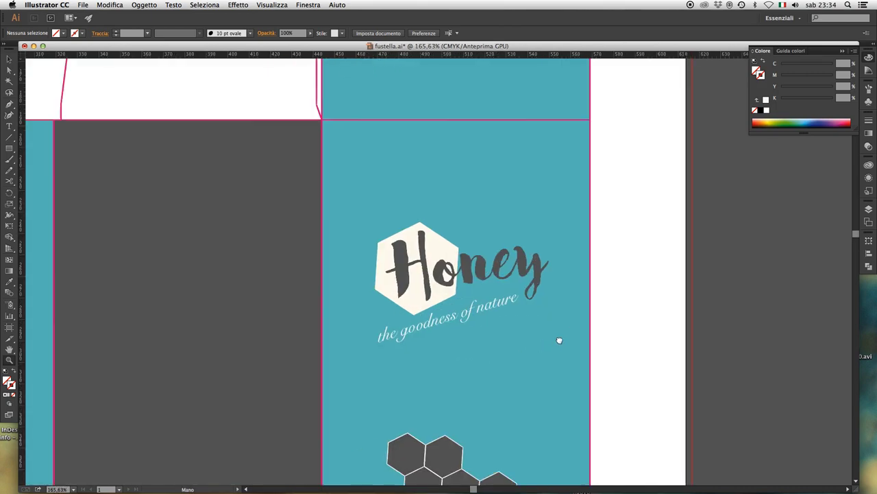
key("ctrl+minus")
key("ctrl+minus")
key("ctrl+minus")
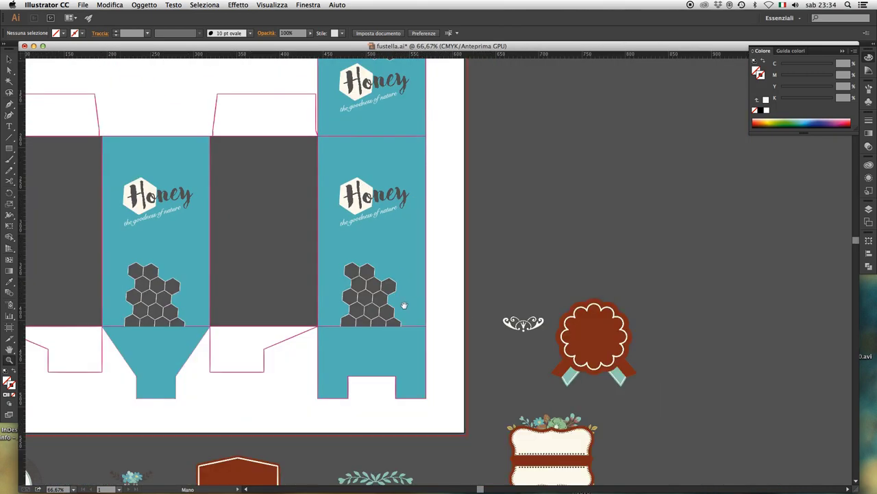
left_click_drag(404, 305, 572, 345)
left_click_drag(475, 326, 542, 333)
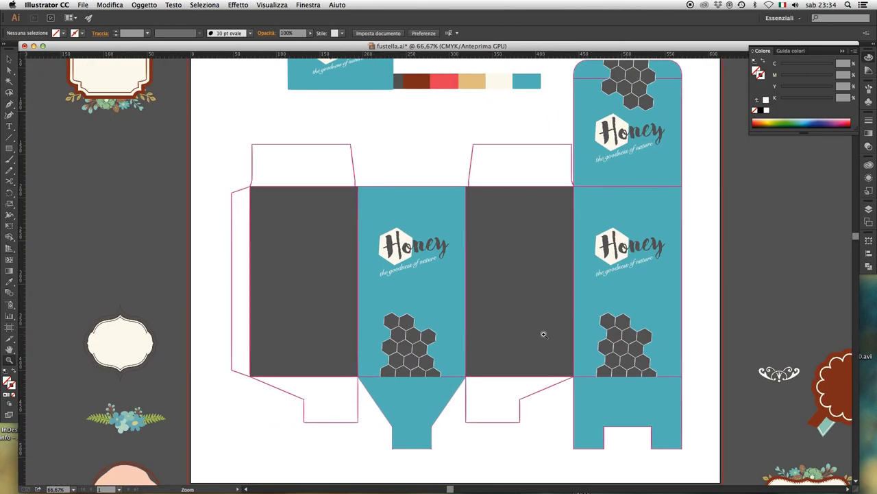
left_click(465, 319, "alt")
left_click_drag(443, 313, 502, 337)
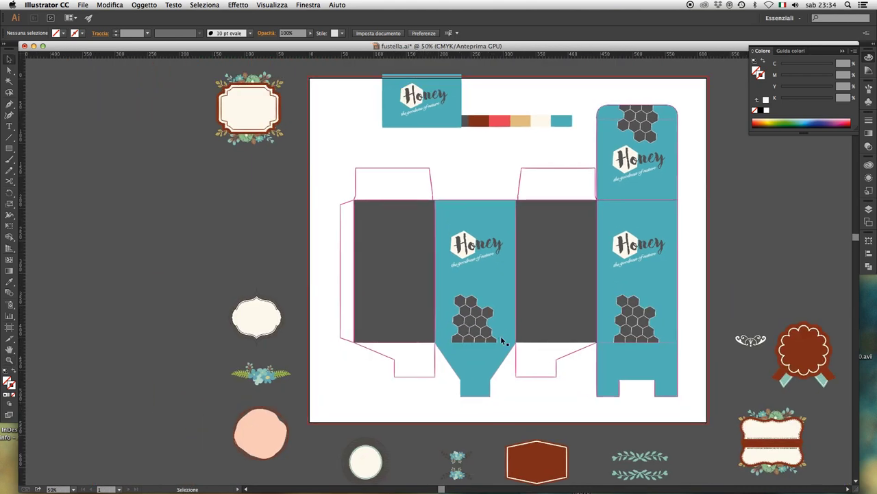
left_click(392, 171)
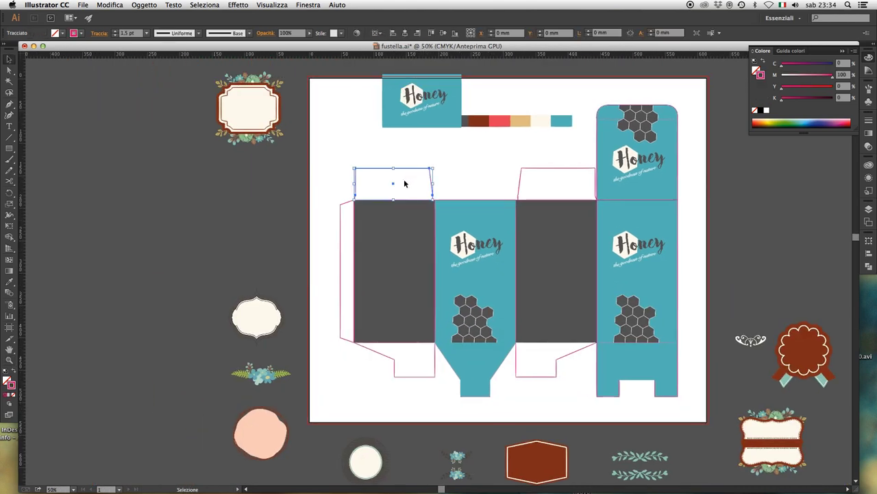
left_click(341, 236, "shift")
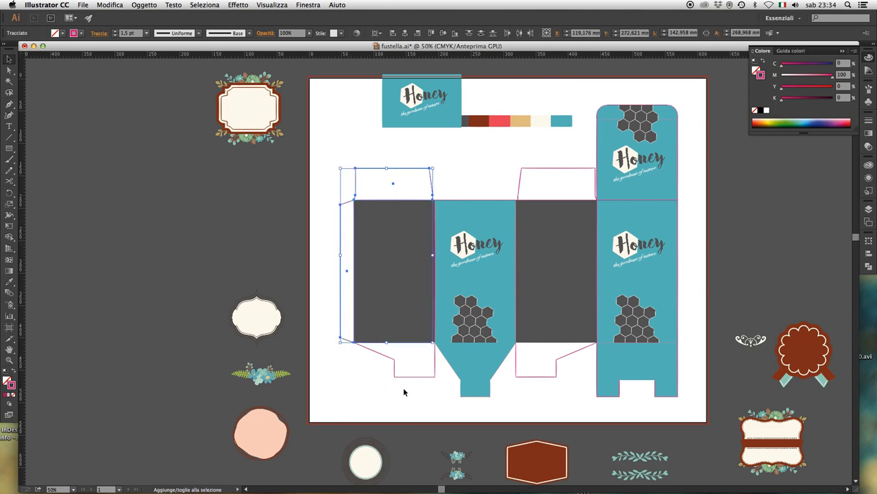
Give the three selected side flaps the grey panel's fill using the Eyedropper.
left_click(386, 362, "shift")
key("a")
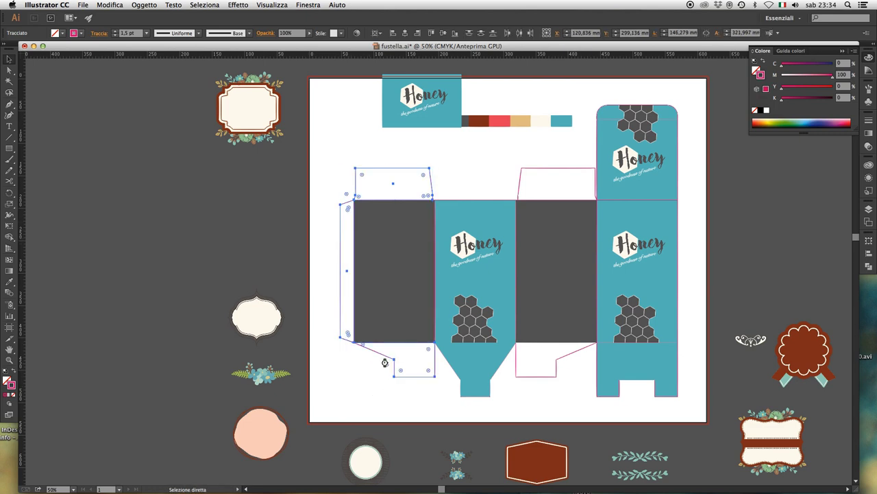
key("v")
key("i")
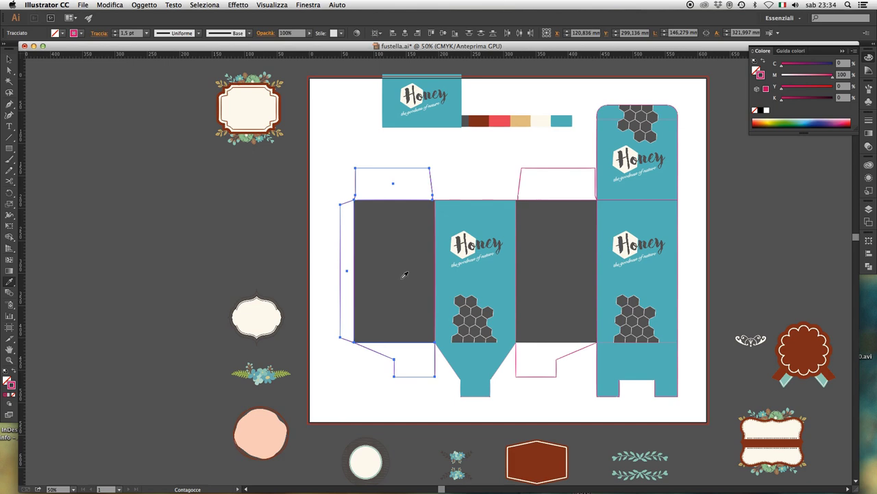
left_click(403, 274)
key("v")
left_click(331, 165)
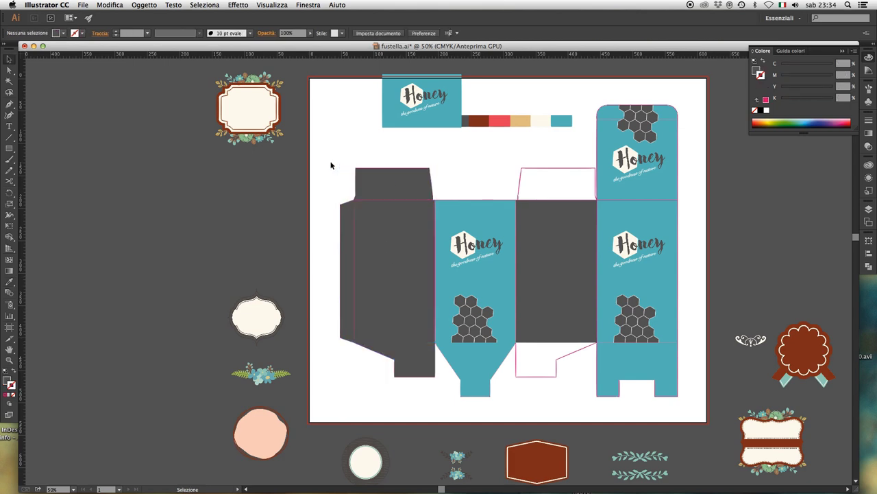
Fill the middle panel's lower white flap with the dark grey panel colour.
left_click(549, 174)
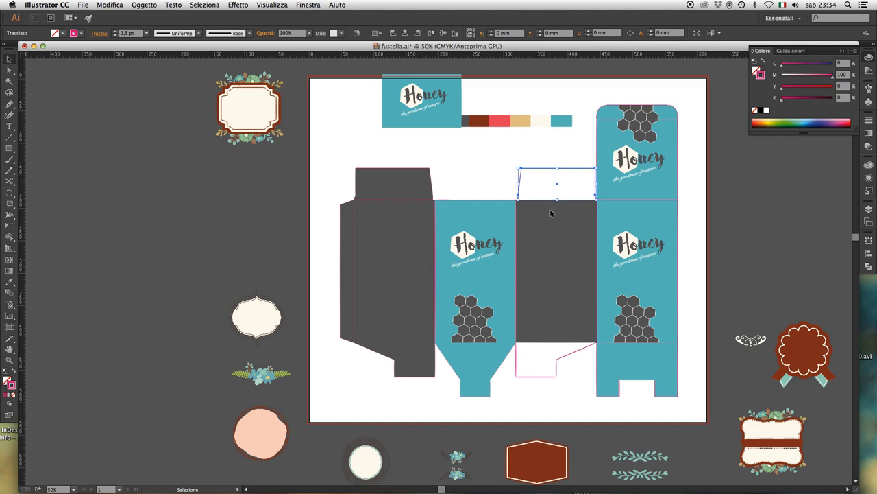
left_click(546, 374)
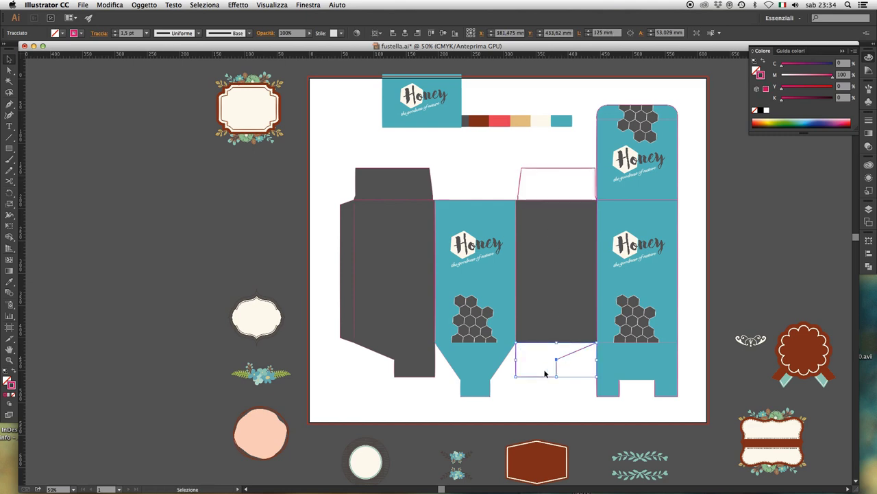
key("i")
left_click(559, 298)
key("v")
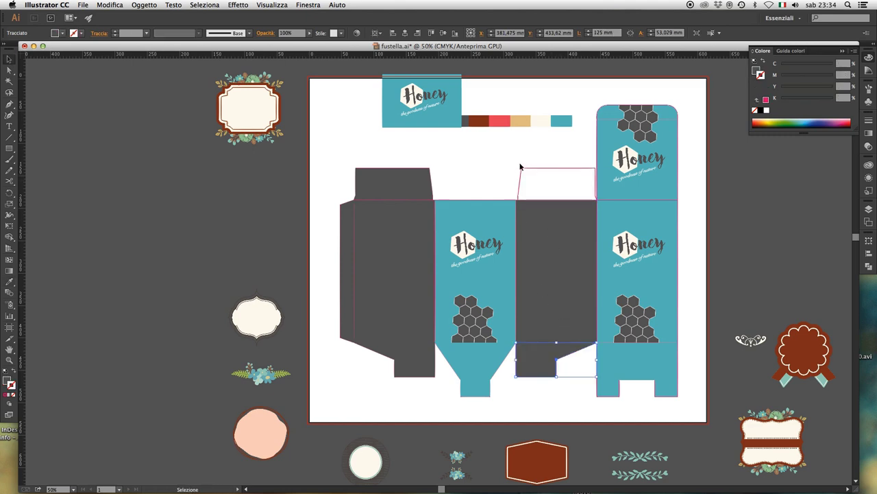
Fill the middle panel's top white flap with the same dark grey.
left_click(540, 170)
key("a")
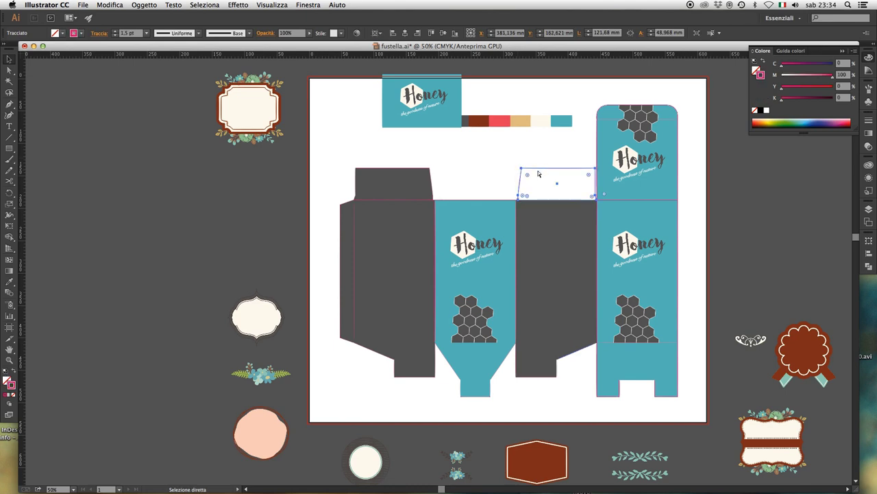
key("i")
left_click(553, 227)
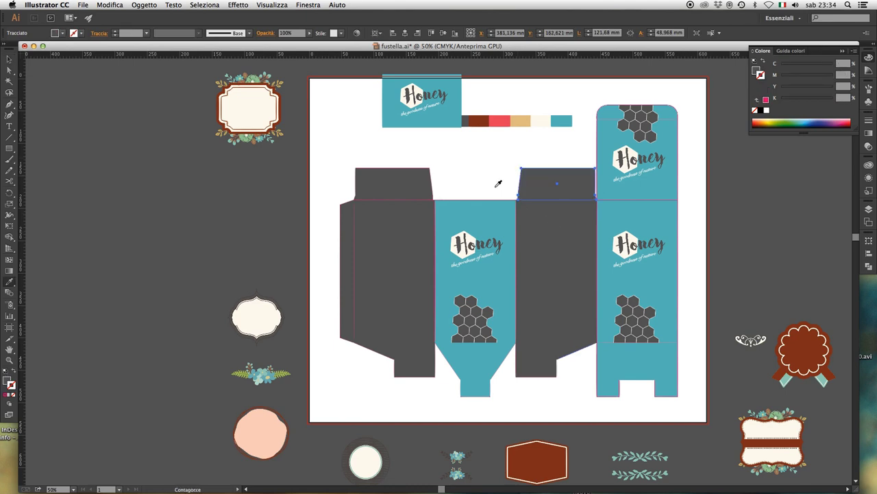
key("ctrl+shift+a")
left_click_drag(488, 177, 492, 190)
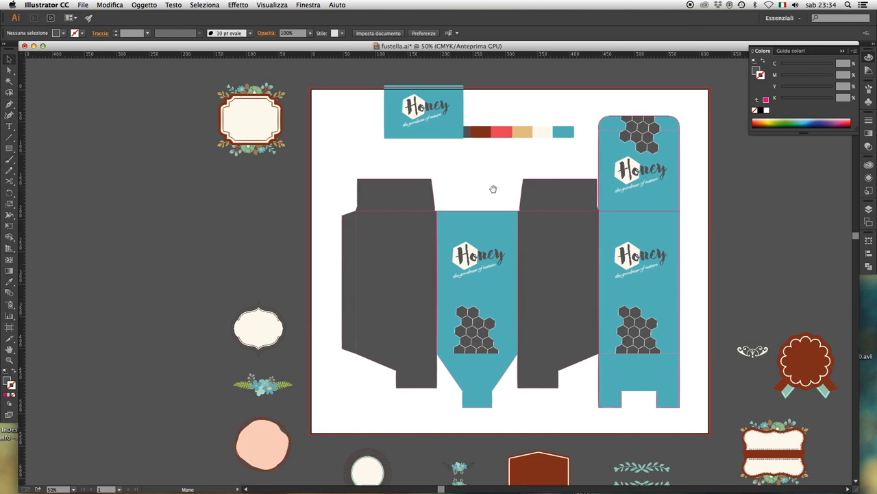
Zoom out to survey the surrounding artwork, then zoom back in on the box dieline.
key("z")
left_click(505, 221, "alt")
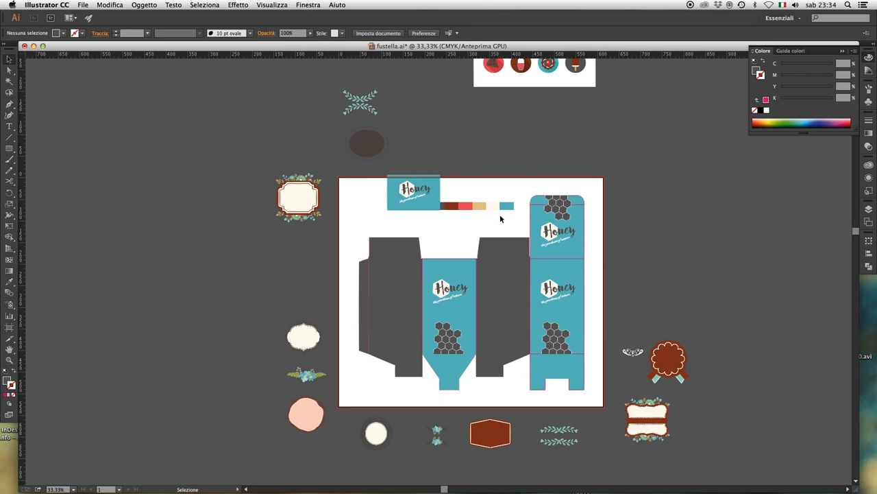
scroll(507, 258, "down", 2)
key("z")
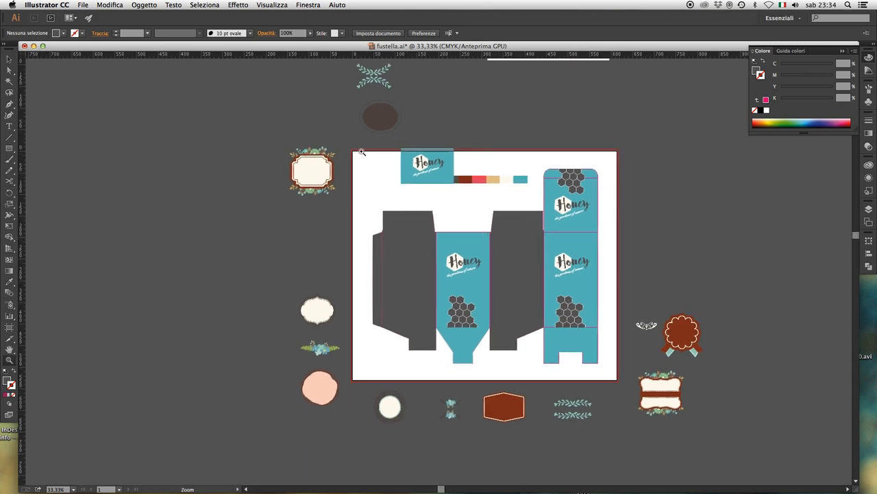
left_click_drag(361, 152, 633, 379)
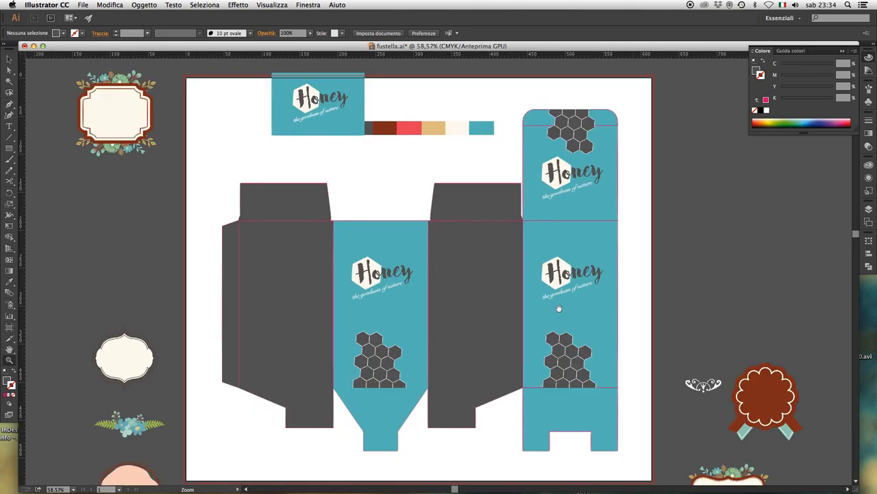
scroll(521, 275, "up", 2)
scroll(521, 274, "left", 2)
key("v")
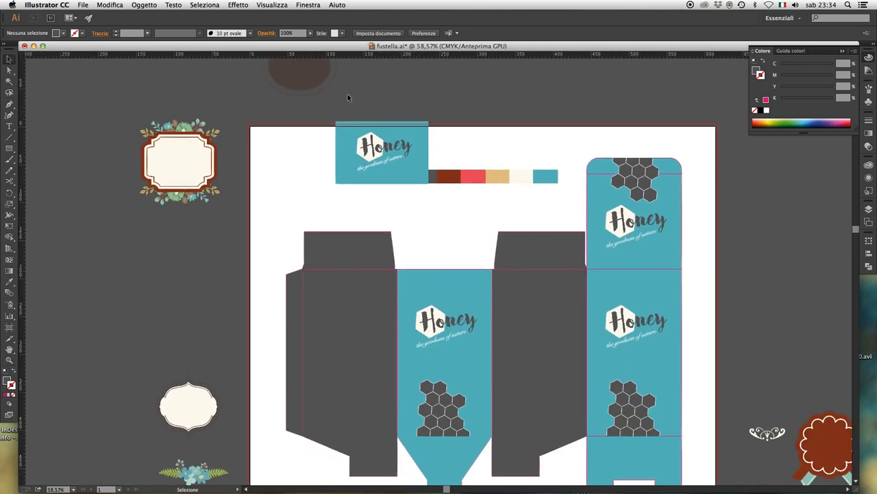
Move and shorten the Honey label, then delete the teal Honey logo sample above the swatches.
mouse_move(347, 97)
left_mouse_down()
mouse_move(558, 191)
mouse_move(506, 207)
left_mouse_up()
left_click(366, 140)
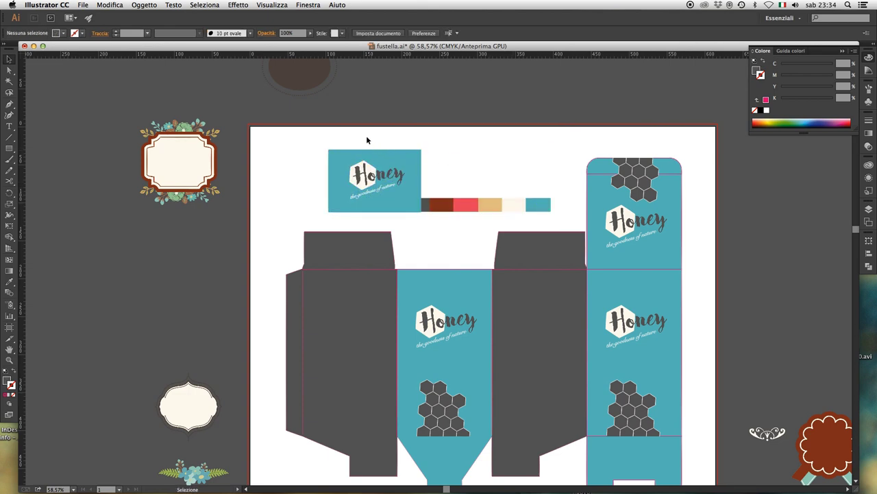
mouse_move(397, 184)
left_mouse_down()
mouse_move(371, 184)
mouse_move(460, 163)
left_mouse_up()
left_click(429, 160)
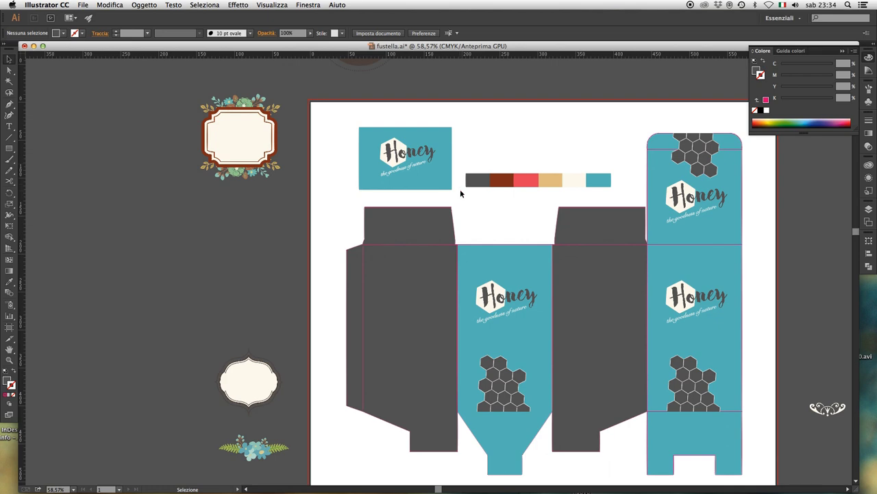
left_click(432, 186)
left_click_drag(406, 190, 405, 186)
left_click(486, 137)
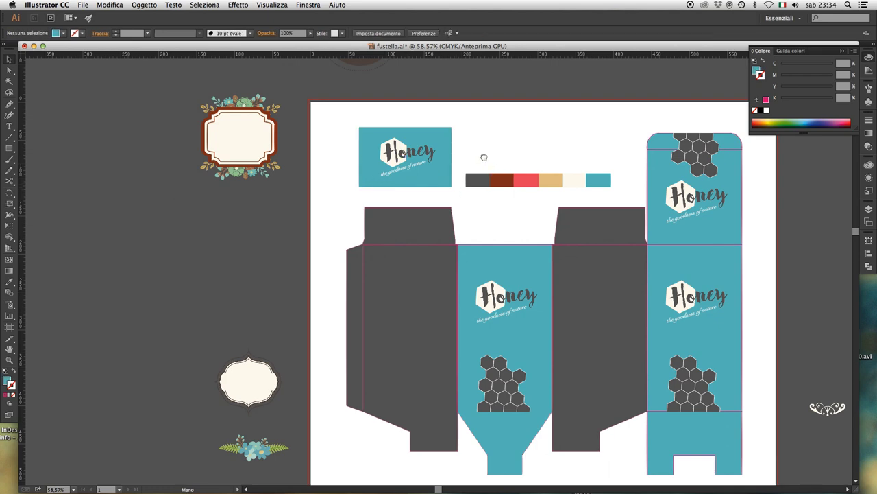
scroll(489, 157, "down", 2)
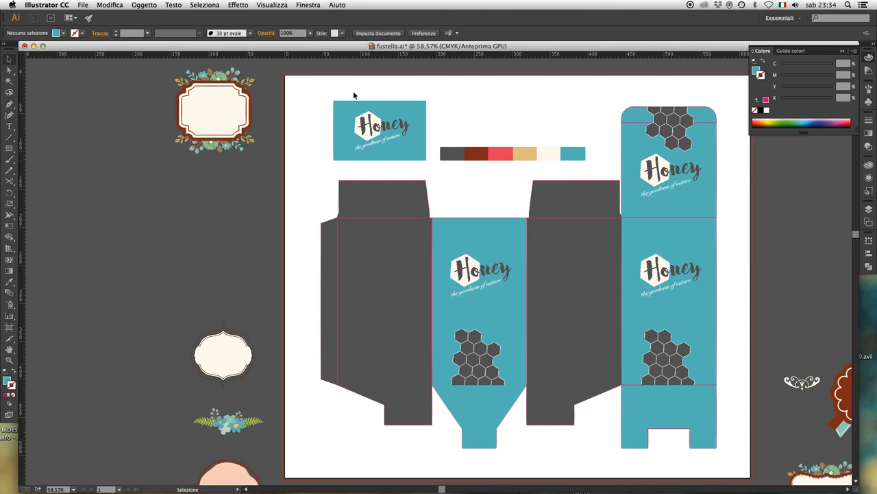
left_click_drag(349, 90, 398, 144)
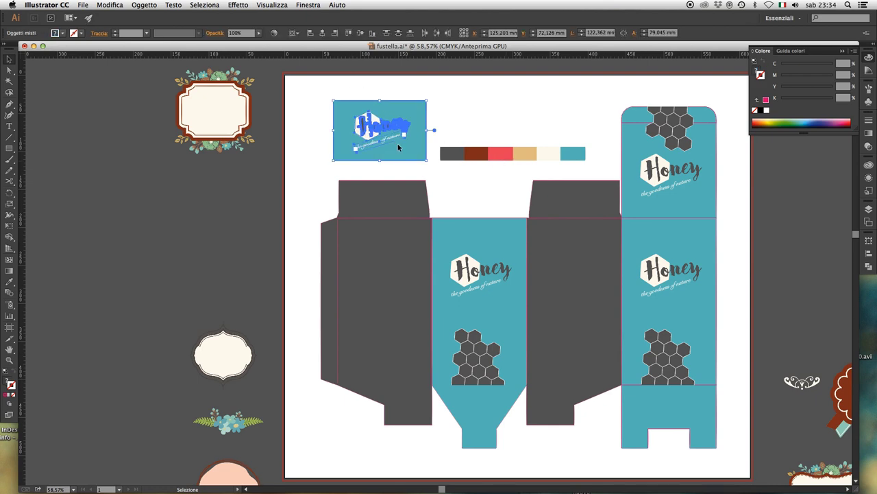
key("Delete")
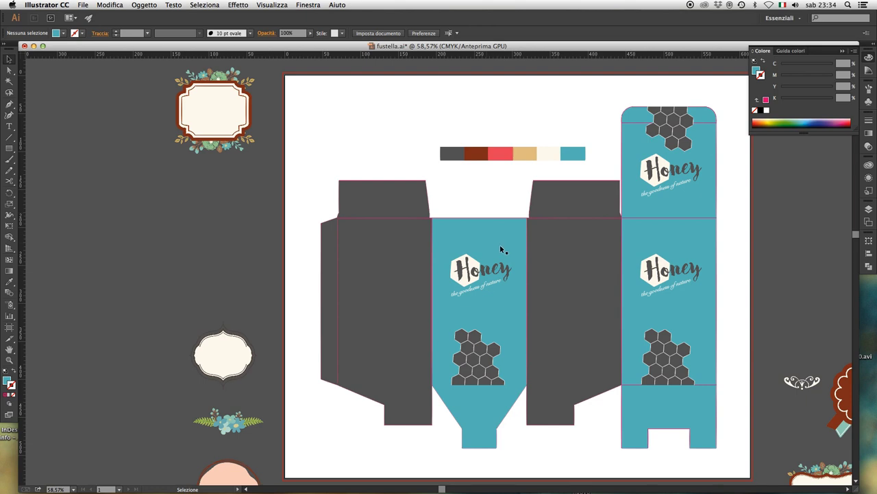
Zoom out and scroll to the loose floral labels, then select the cream one with the brown band.
key("z")
left_click(470, 247, "alt")
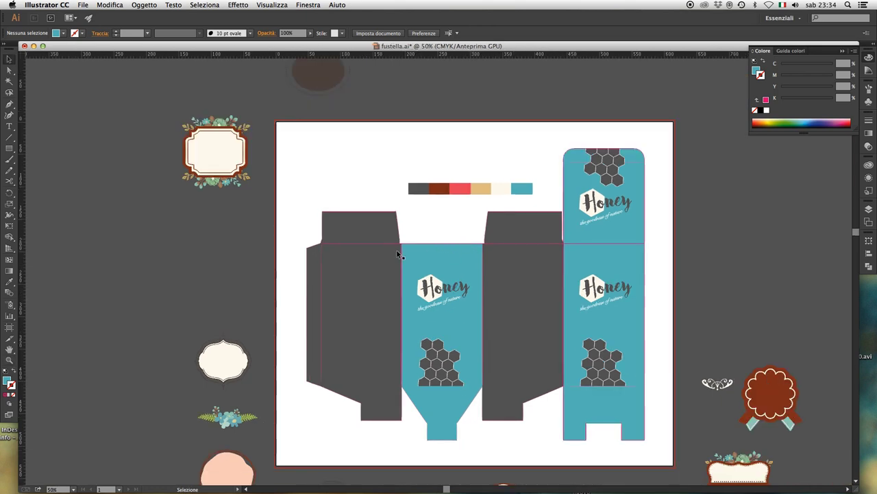
scroll(402, 239, "left", 5)
scroll(403, 240, "down", 1)
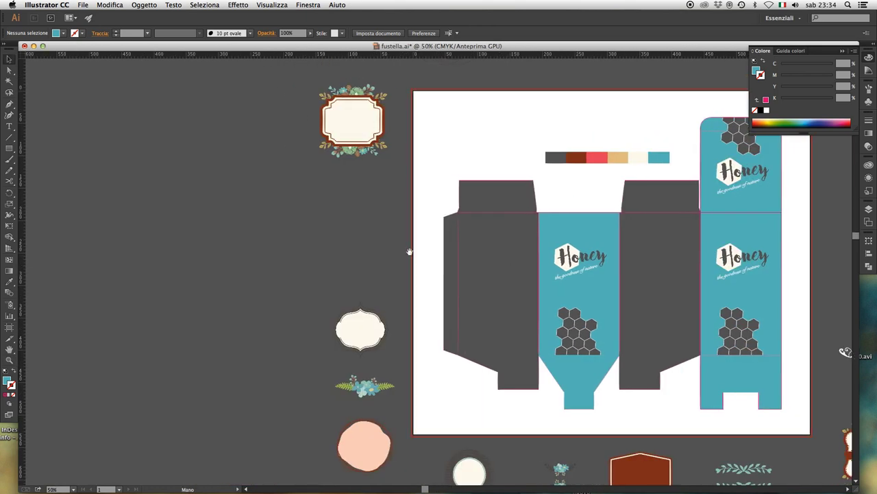
scroll(378, 208, "right", 2)
scroll(378, 208, "down", 1)
scroll(501, 264, "right", 2)
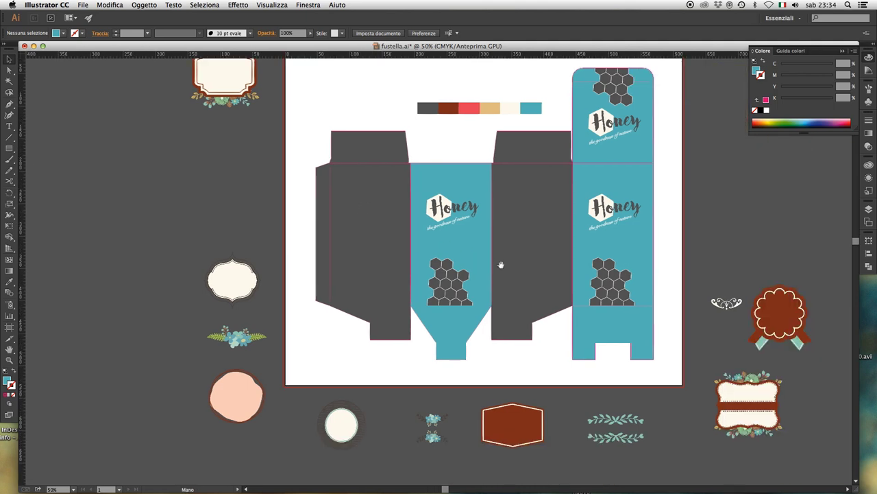
scroll(384, 247, "right", 4)
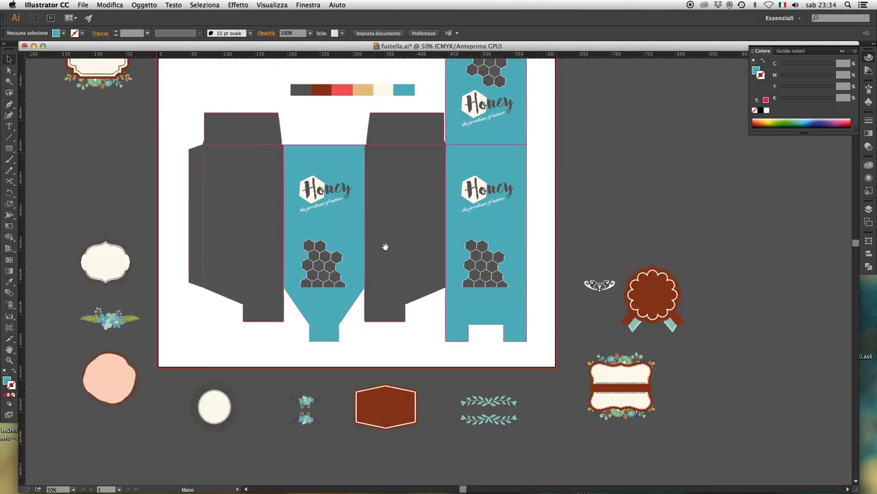
left_click(618, 388)
Drag the brown-banded floral label onto the left grey panel.
scroll(736, 427, "left", 4)
scroll(737, 426, "up", 1)
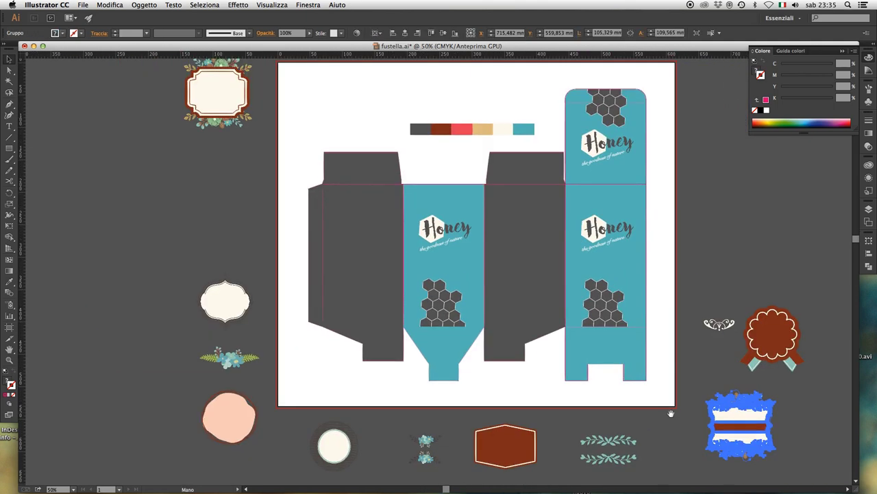
left_click_drag(736, 426, 356, 261)
scroll(357, 260, "left", 4)
scroll(356, 261, "up", 1)
left_click(349, 238)
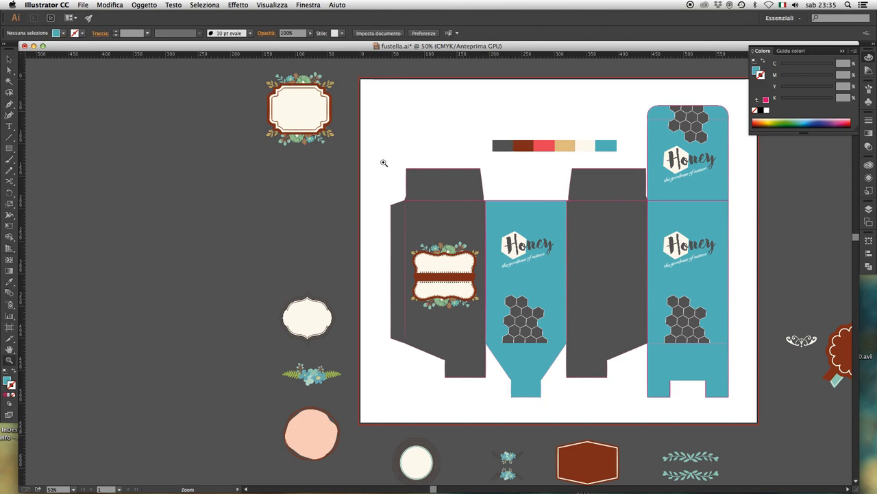
Zoom in and scale the label down about its centre to roughly 94 mm wide.
left_click_drag(384, 162, 550, 382)
left_click_drag(427, 298, 474, 328)
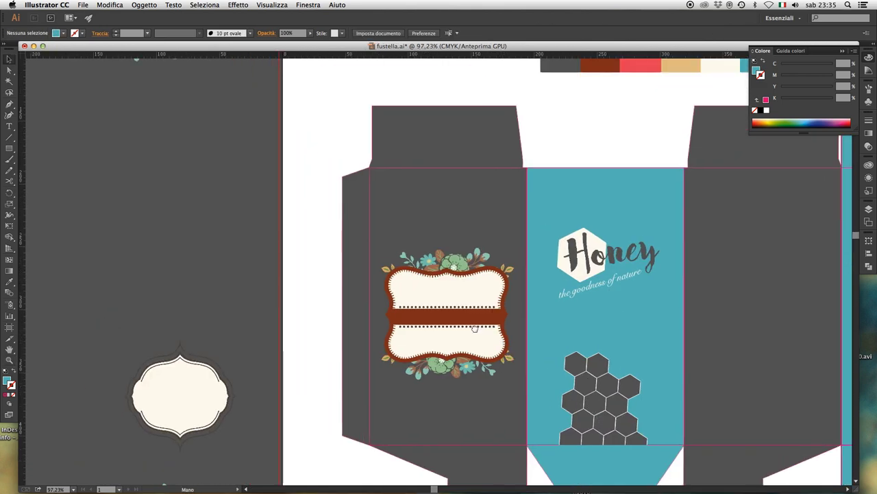
key("v")
left_click(474, 328)
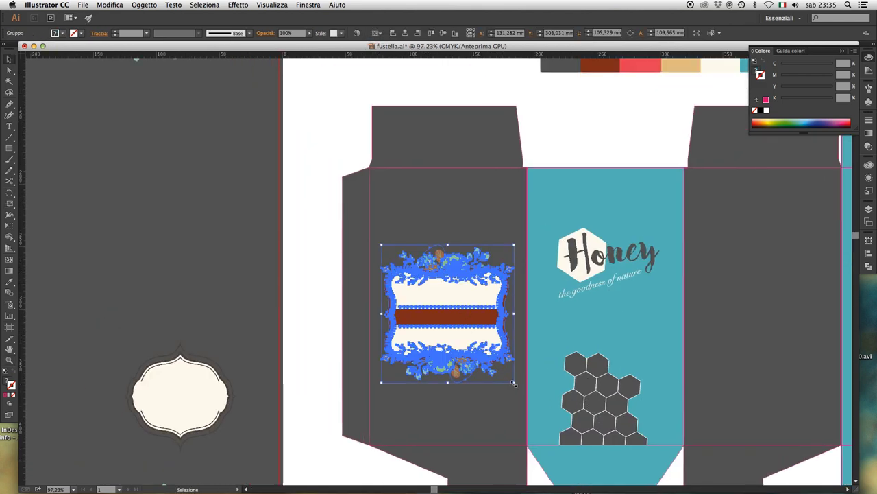
left_click_drag(514, 384, 510, 381)
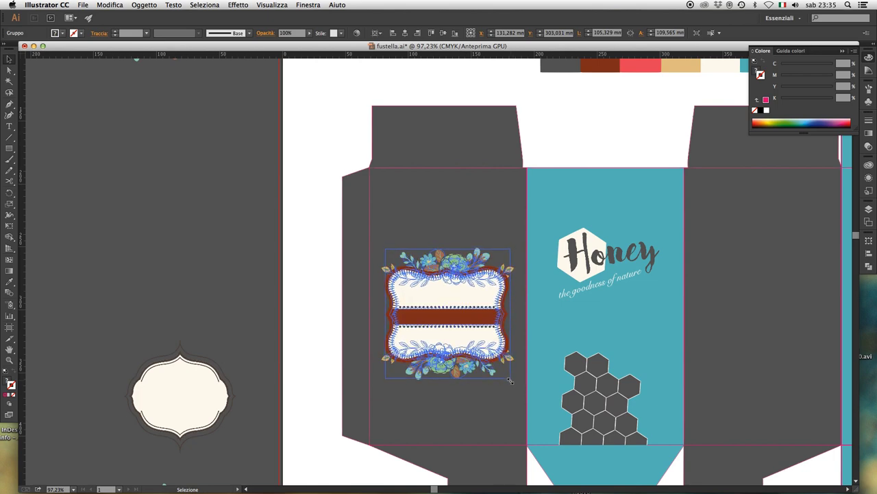
left_click_drag(509, 380, 504, 375)
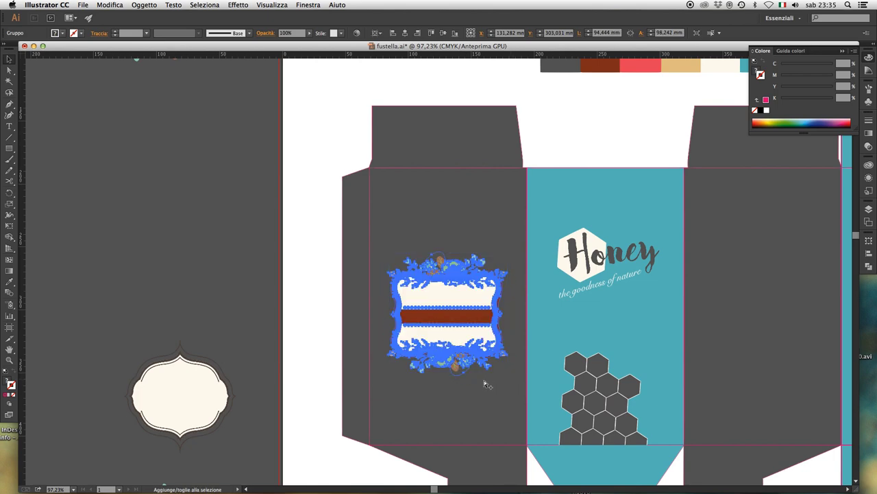
left_click(316, 255)
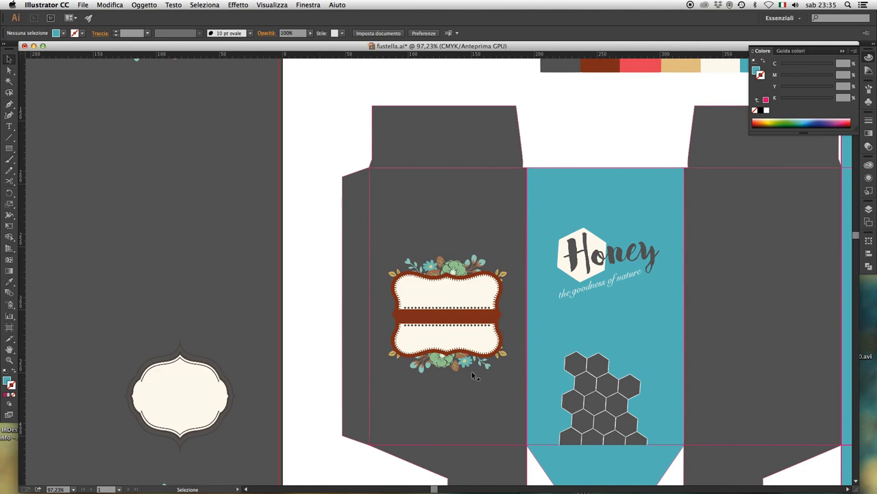
Nudge the label slightly up, then zoom out to see the whole artboard.
left_click(462, 327)
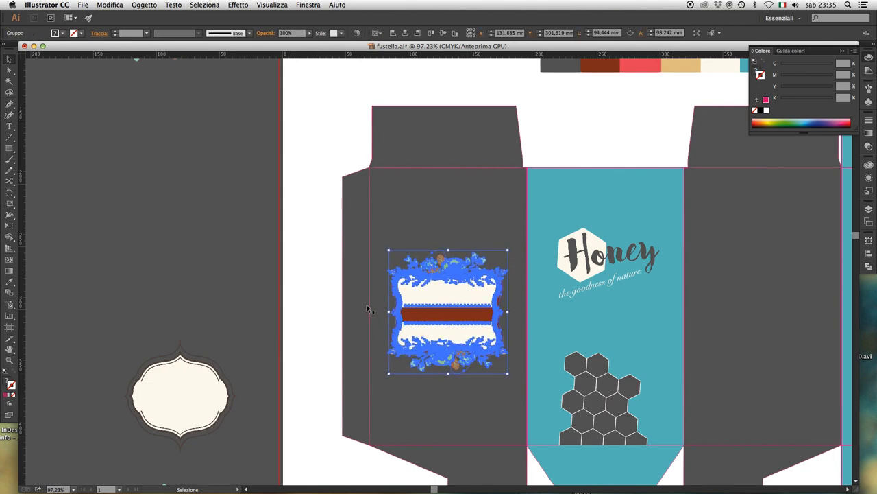
key("Up")
key("Up")
key("Up")
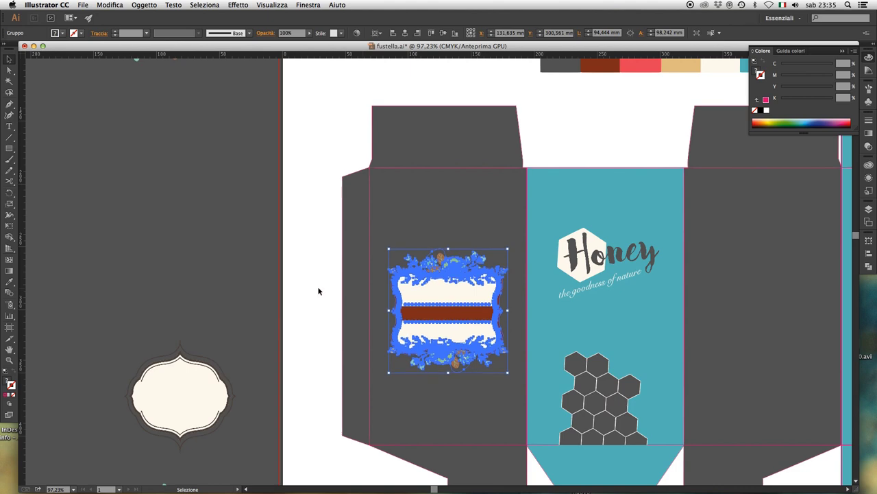
left_click(321, 290)
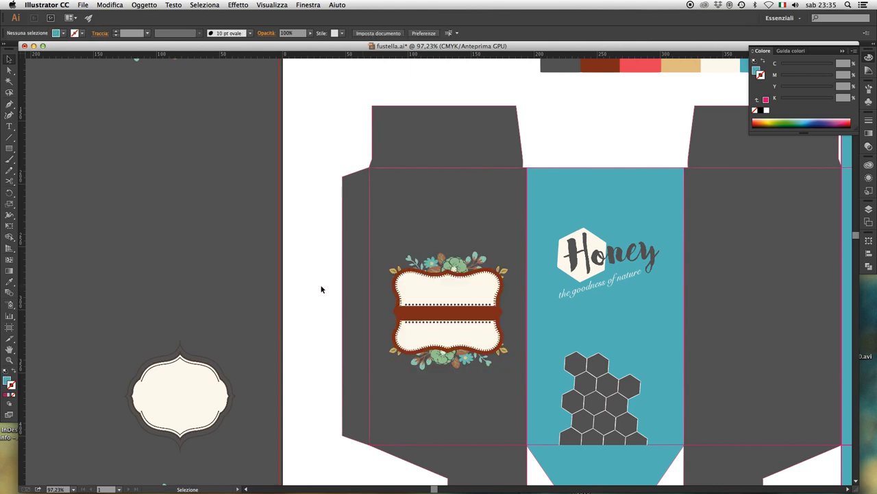
key("z")
left_click(432, 282, "alt")
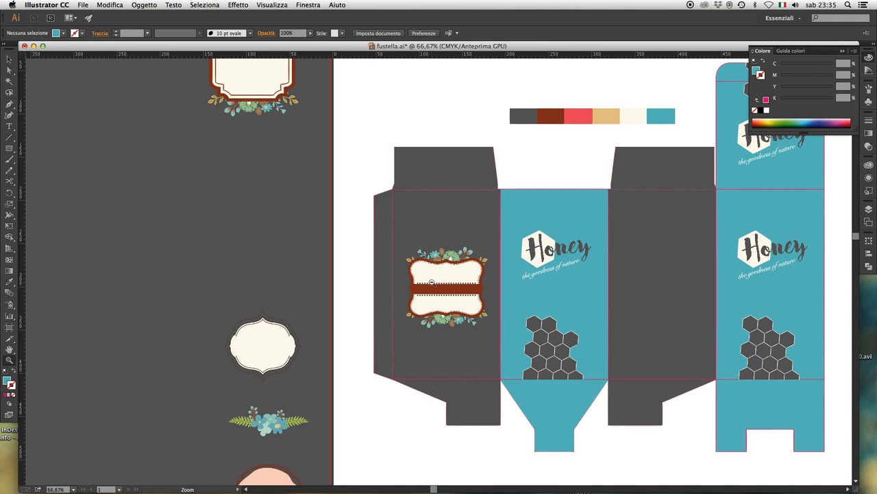
left_click(432, 282, "alt")
Duplicate the floral label across onto the middle grey panel and zoom in to check it.
key("a")
left_click(449, 275)
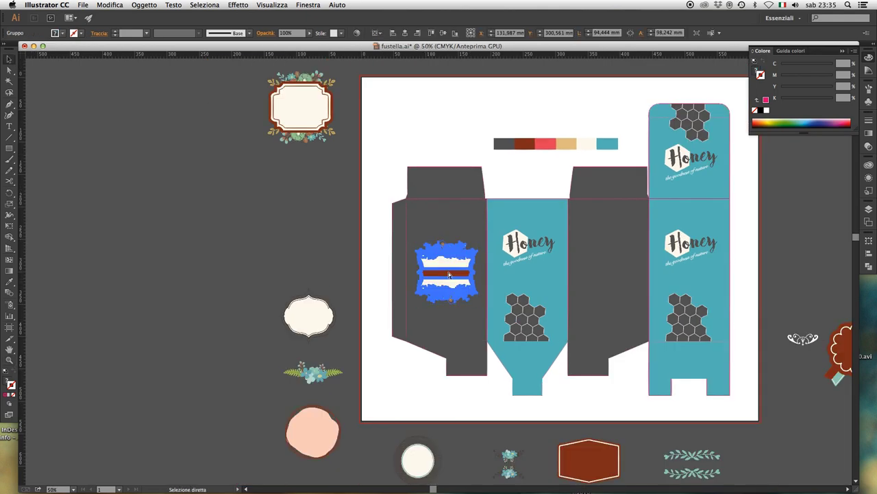
left_click_drag(449, 274, 610, 278)
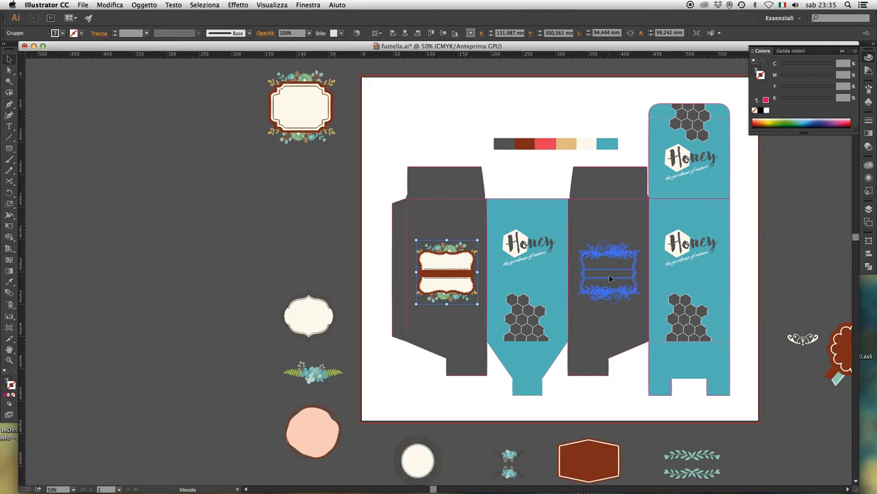
left_click_drag(609, 274, 609, 275)
key("z")
left_click_drag(553, 165, 699, 349)
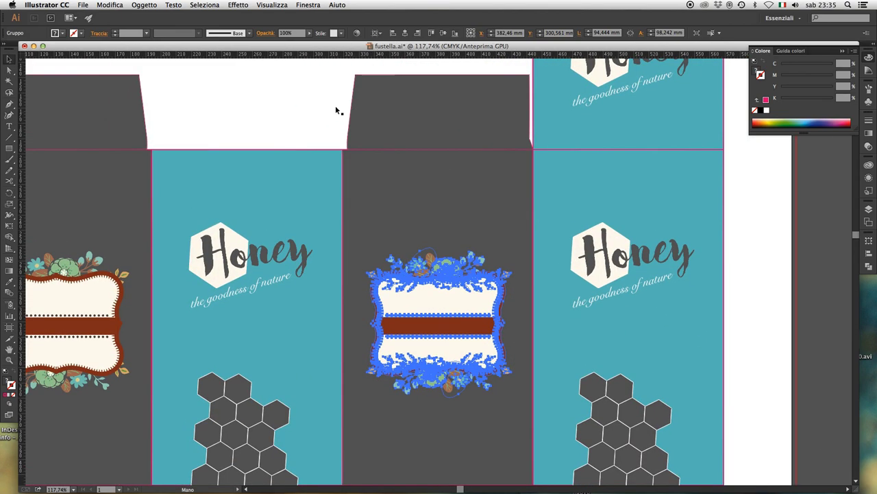
left_click(388, 197)
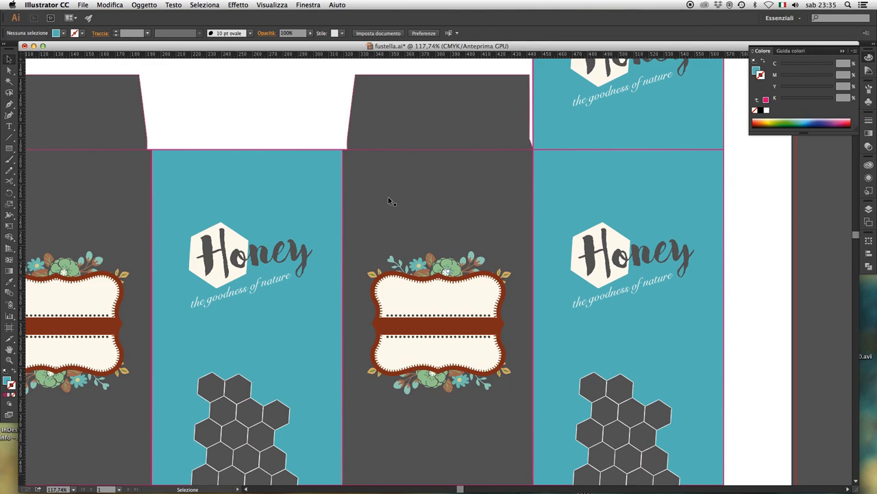
left_click(435, 296)
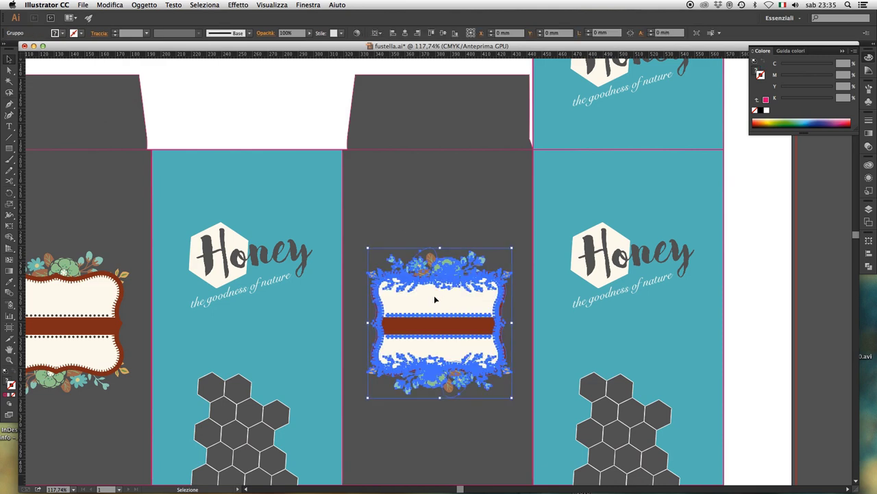
left_click(324, 115)
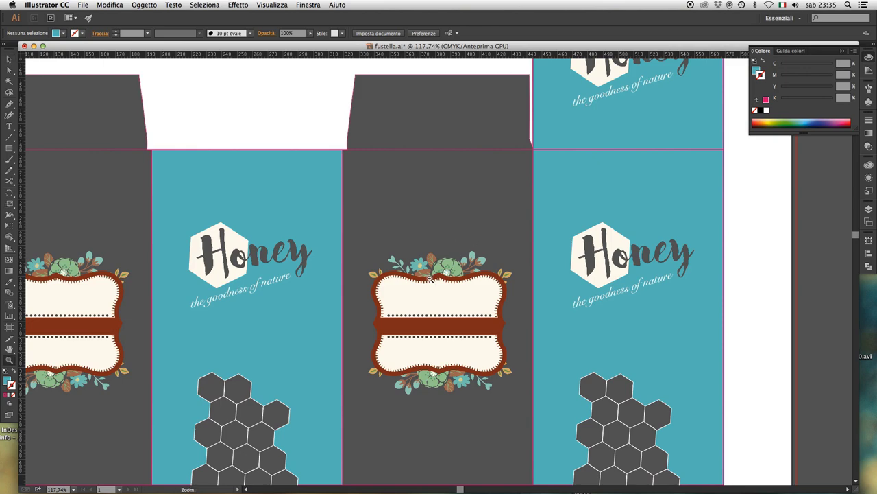
Zoom out, recentre the artboard, and zoom in on the left panels and labels.
key("ctrl+minus")
key("ctrl+minus")
key("ctrl+minus")
left_click_drag(451, 268, 488, 277)
key("v")
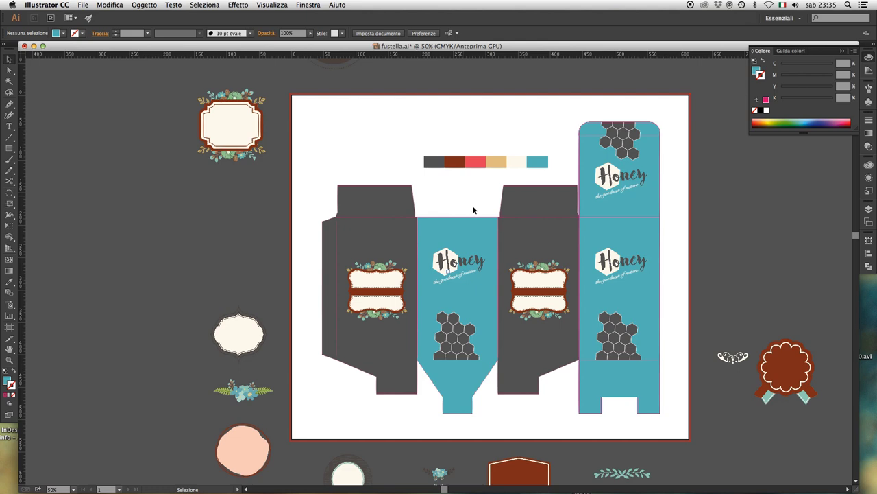
left_click_drag(476, 211, 510, 203)
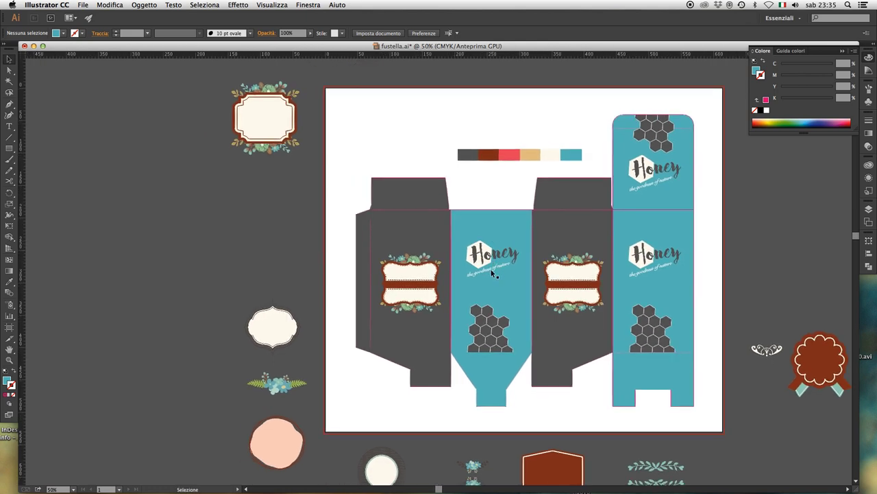
key("z")
left_click_drag(338, 139, 554, 433)
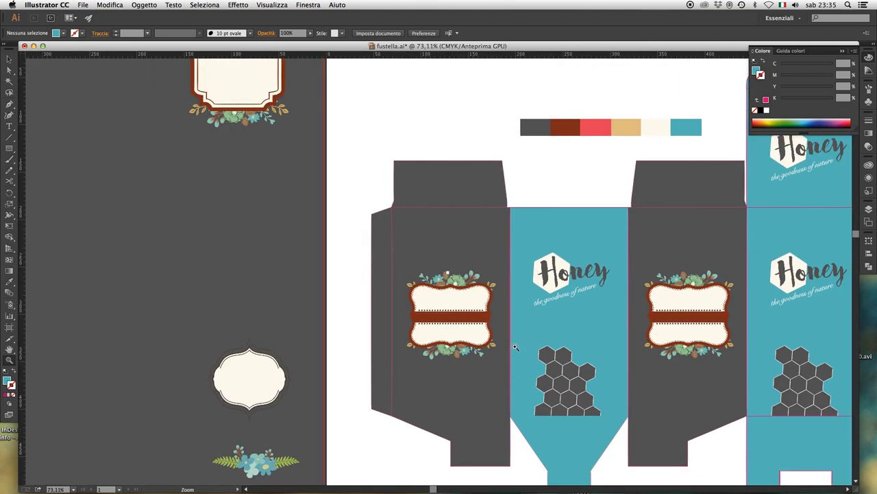
Switch between the Type and Selection tools near the tagline without changing any text.
key("t")
left_click(546, 299)
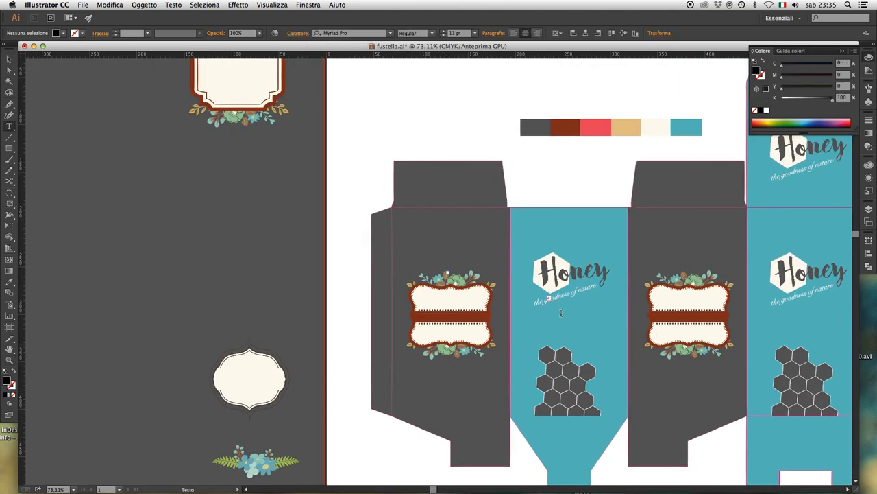
key("Escape")
left_click(561, 316)
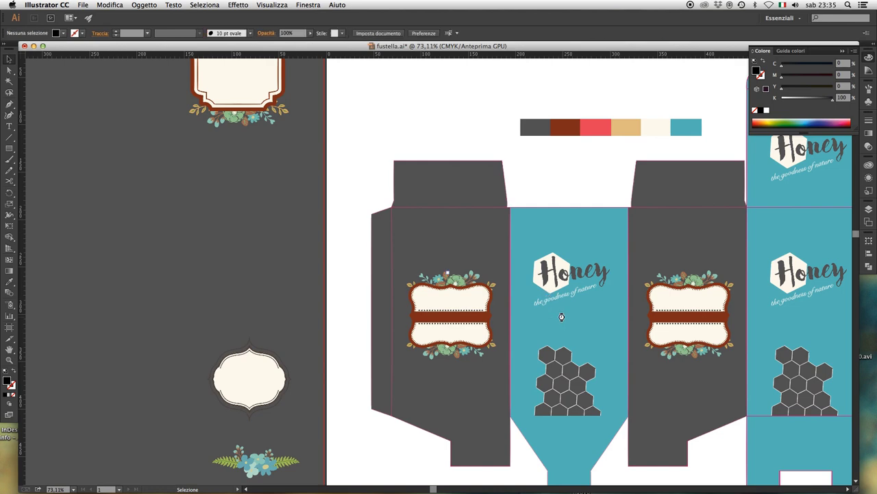
key("t")
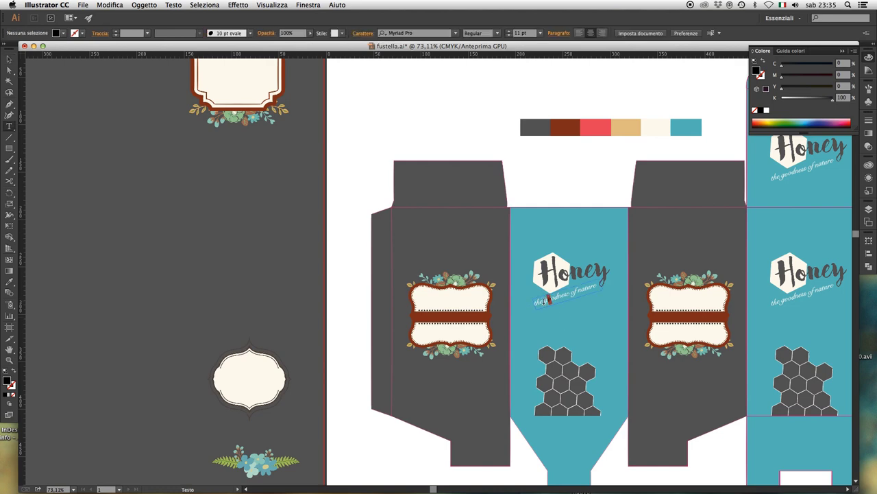
key("v")
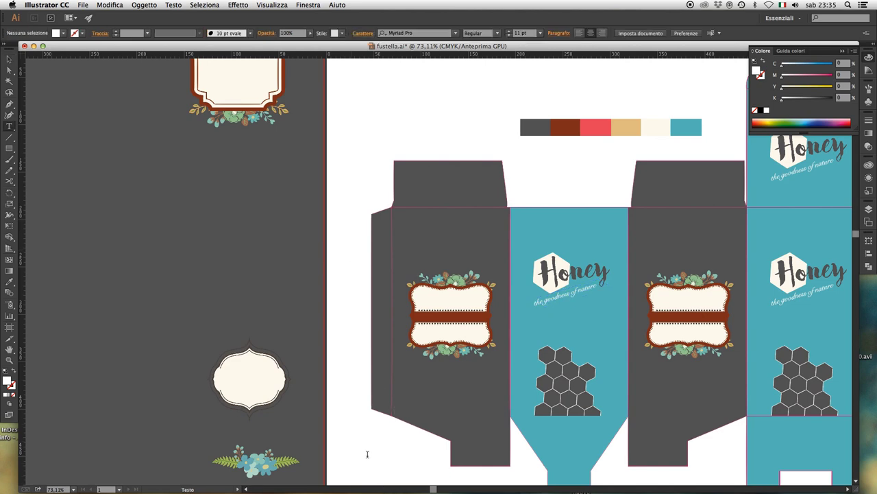
key("t")
key("Escape")
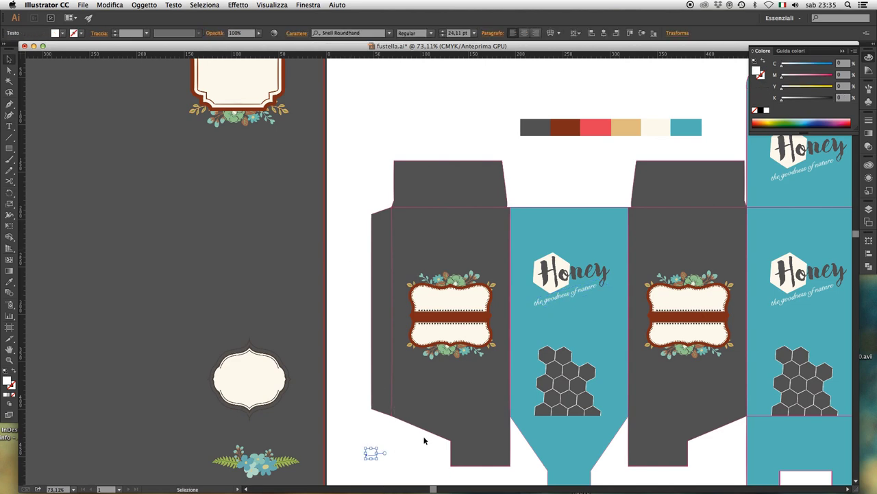
Replace the small bottom-left text with 500gr in Snell Roundhand and zoom in on it.
left_click(386, 458)
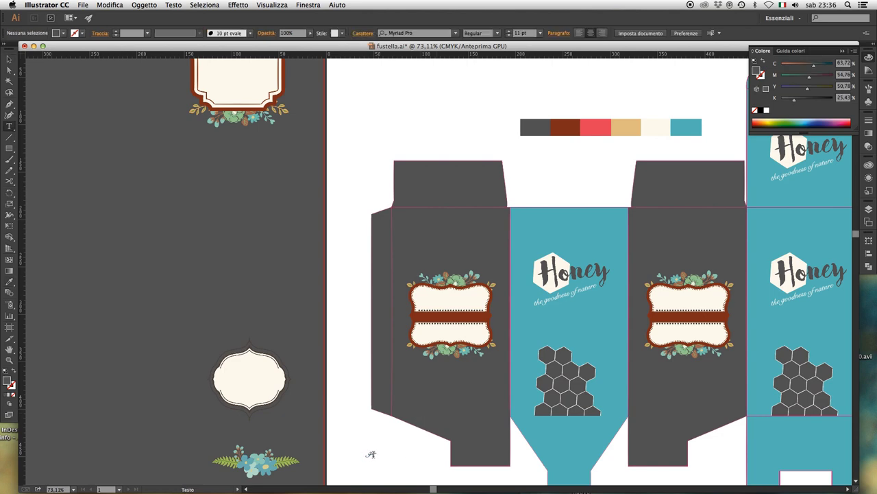
key("t")
double_click(373, 453)
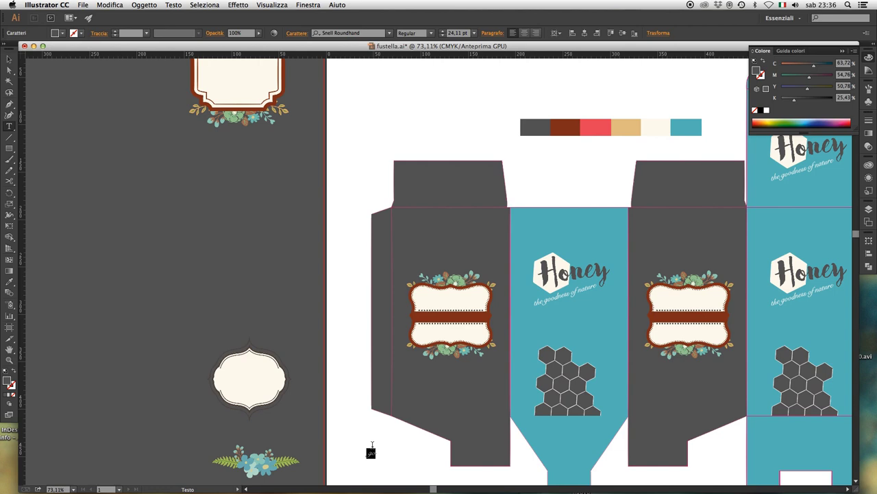
type("f")
key("Escape")
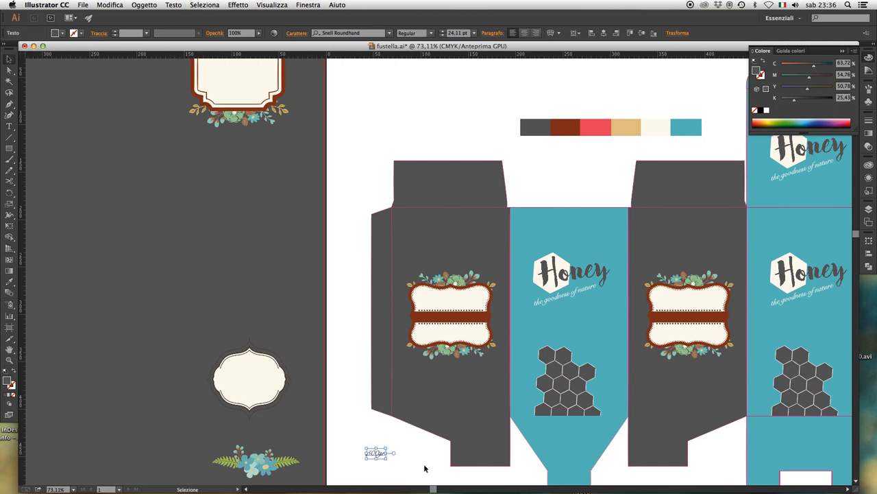
left_click(414, 457)
key("z")
left_click_drag(337, 358, 463, 470)
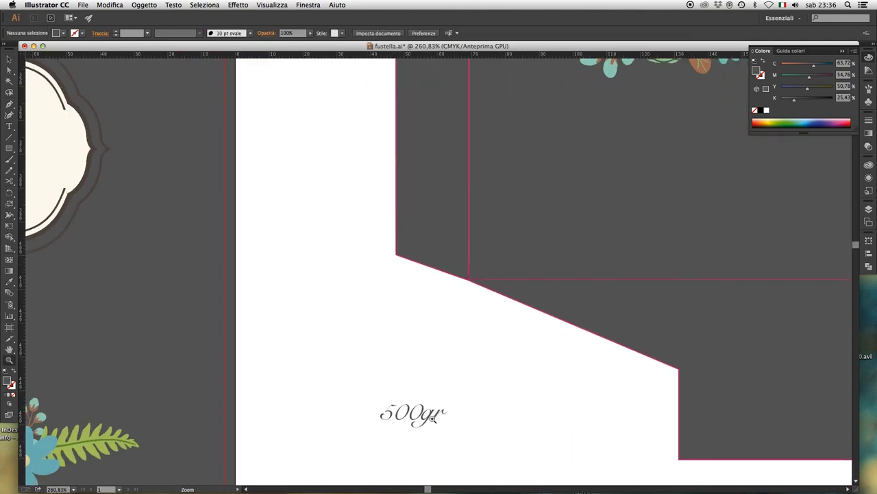
Change the weight to '500 gr e' and enlarge the e to 91 pt.
key("t")
left_click(421, 413)
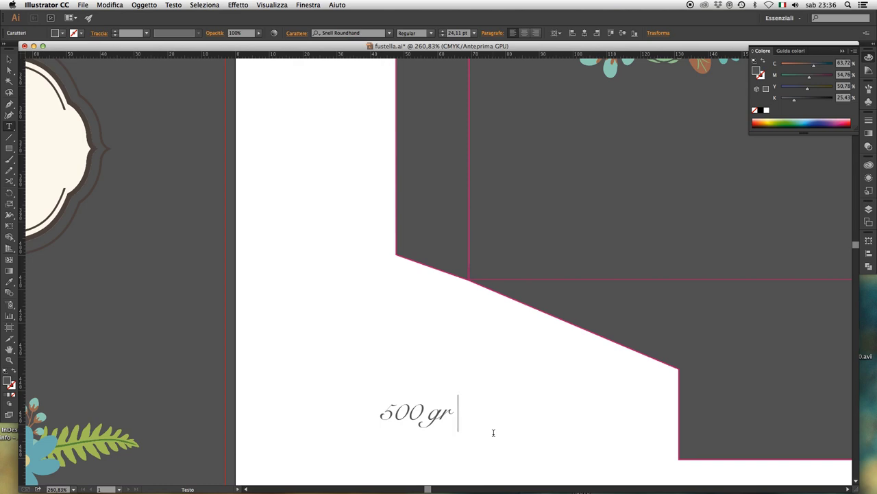
type("e")
left_click_drag(481, 412, 457, 414)
key("super+t")
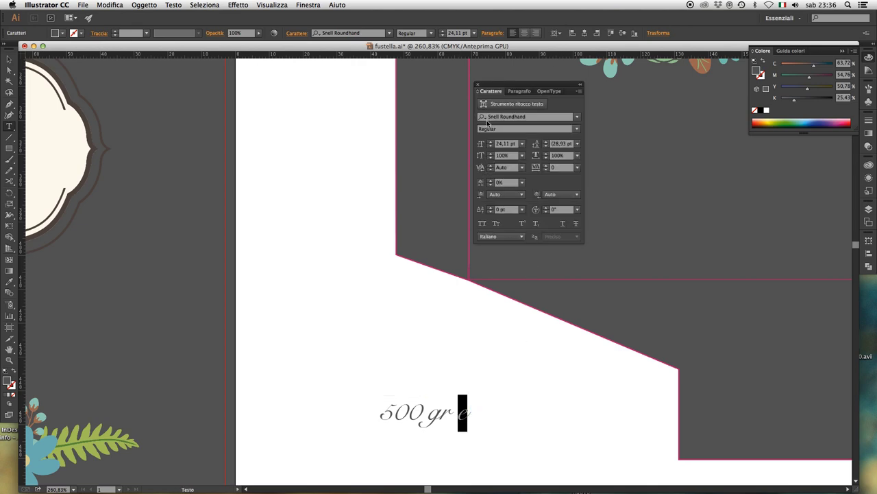
key("super+shift+period")
key("super+shift+period")
key("super+shift+period")
key("super+shift+period")
key("super+shift+period")
key("super+shift+period")
key("super+shift+period")
key("super+shift+period")
key("super+shift+period")
key("super+shift+period")
key("super+shift+period")
key("super+shift+period")
left_click(490, 141)
left_click(490, 142)
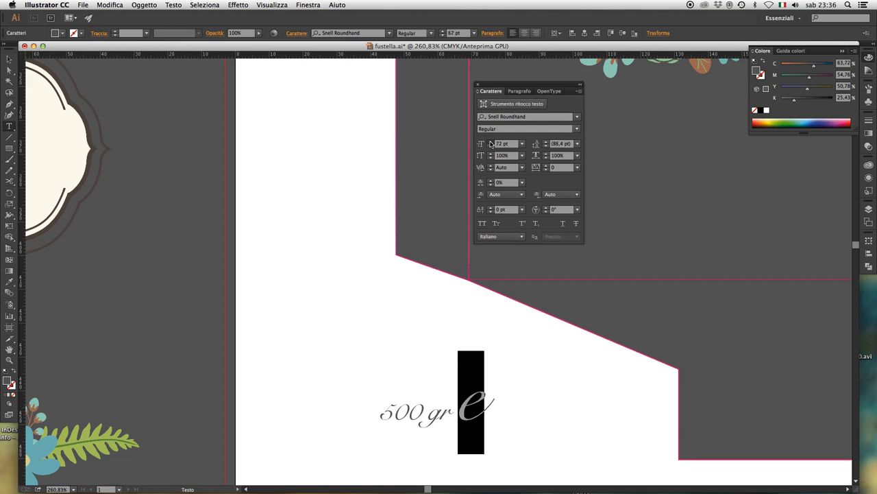
left_click(490, 141)
left_click(490, 141)
left_click(490, 142)
left_click(490, 142)
left_click(490, 141)
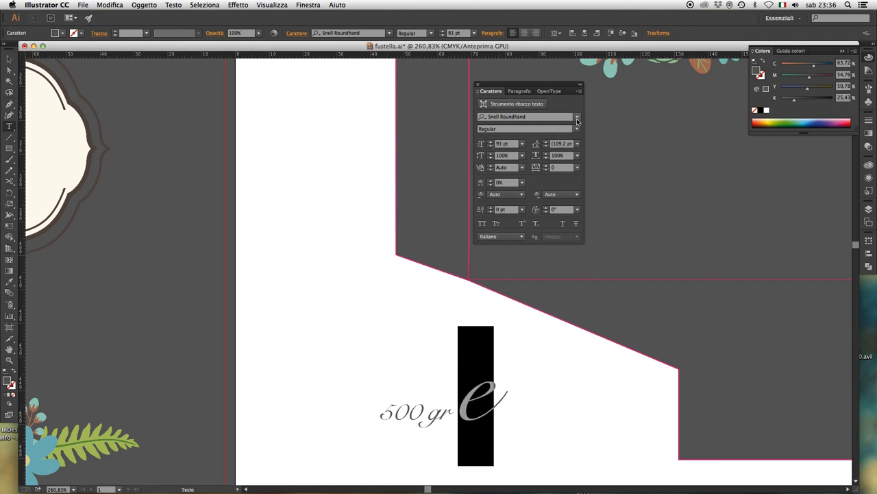
Set the e's font to Times Regular.
left_click(577, 118)
type("ti")
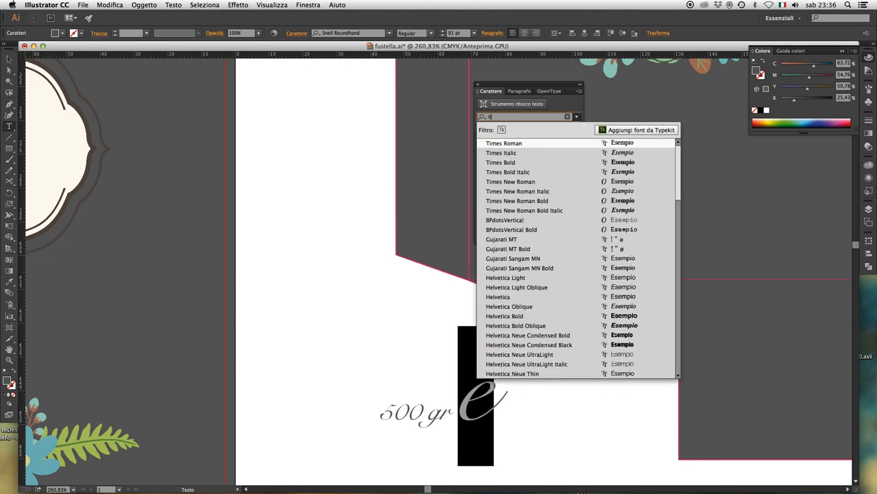
type("me")
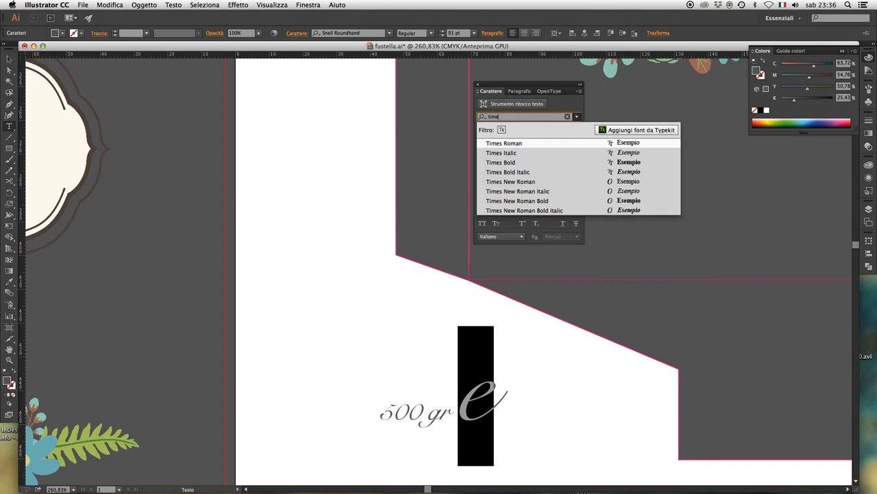
key("Return")
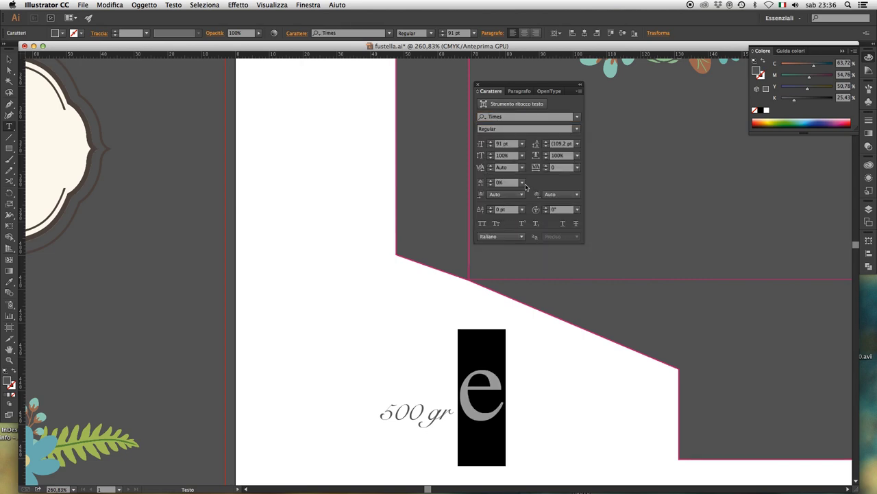
left_click(507, 409)
key("Escape")
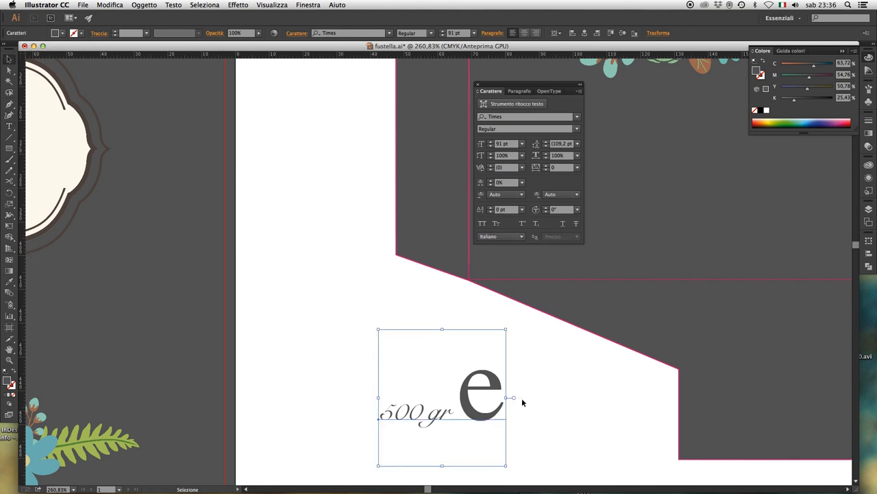
left_click(548, 385)
Reduce the large e to 78 pt and close the Character panel.
key("z")
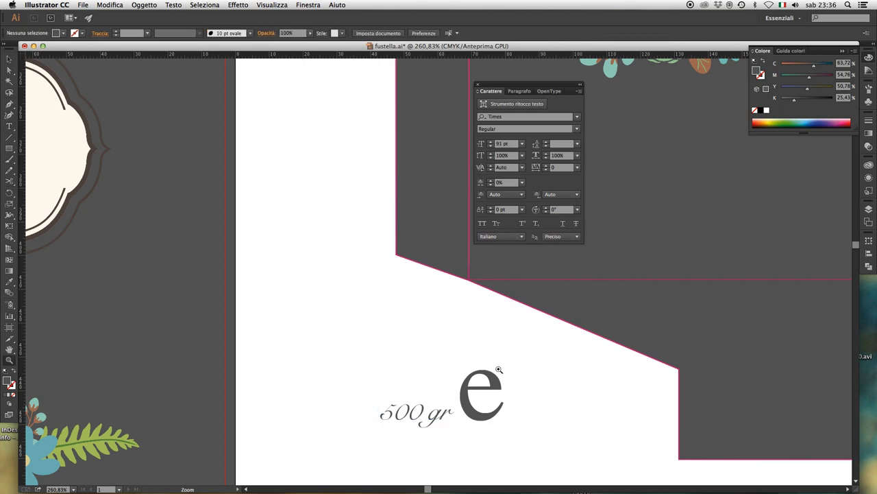
key("t")
double_click(487, 397)
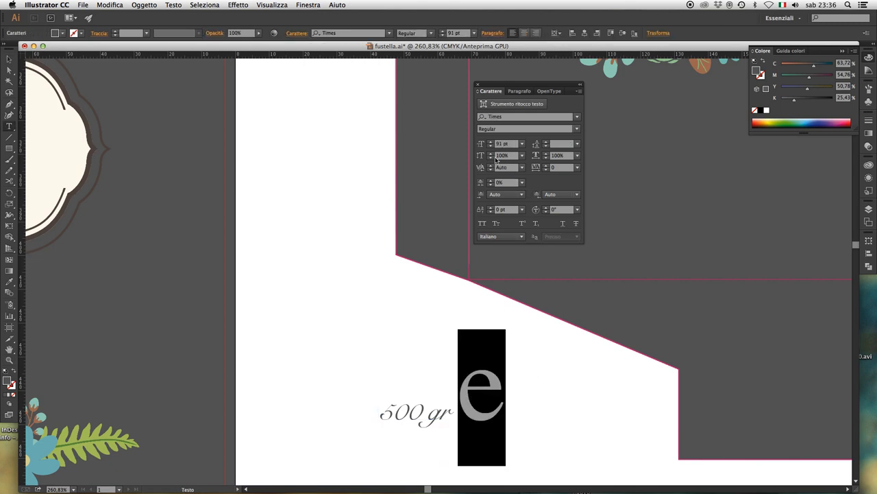
left_click(491, 146)
left_click(491, 146)
left_click(490, 146)
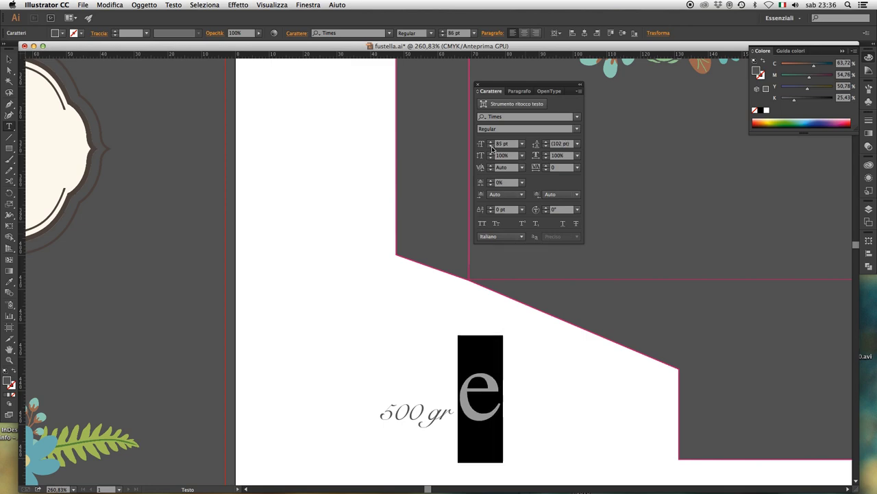
left_click(491, 146)
left_click(491, 146)
left_click(491, 146)
left_click(491, 146)
left_click(490, 146)
left_click(491, 146)
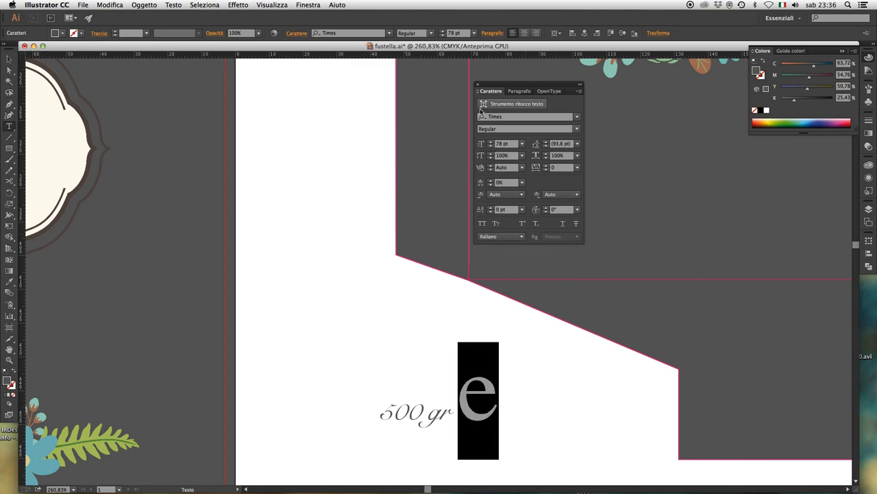
left_click(478, 85)
Zoom in closely on the weight mark and select its '500 gr' characters.
key("Escape")
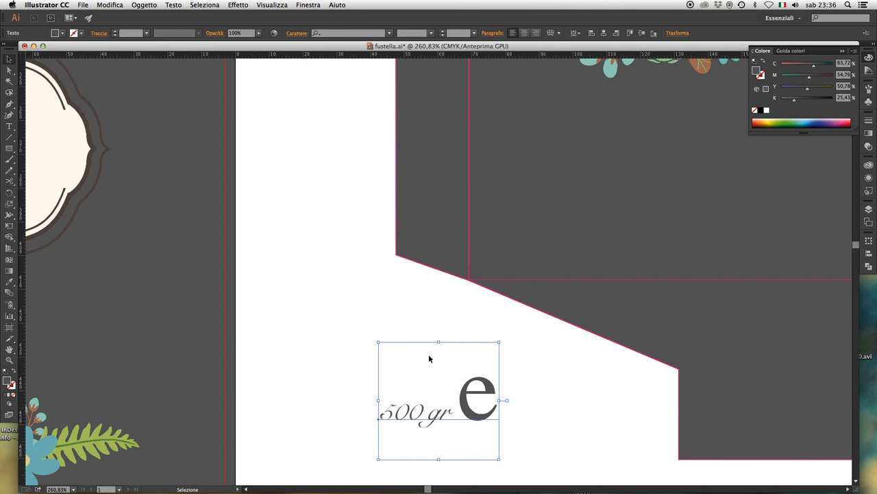
left_click(399, 321)
scroll(478, 381, "down", 5)
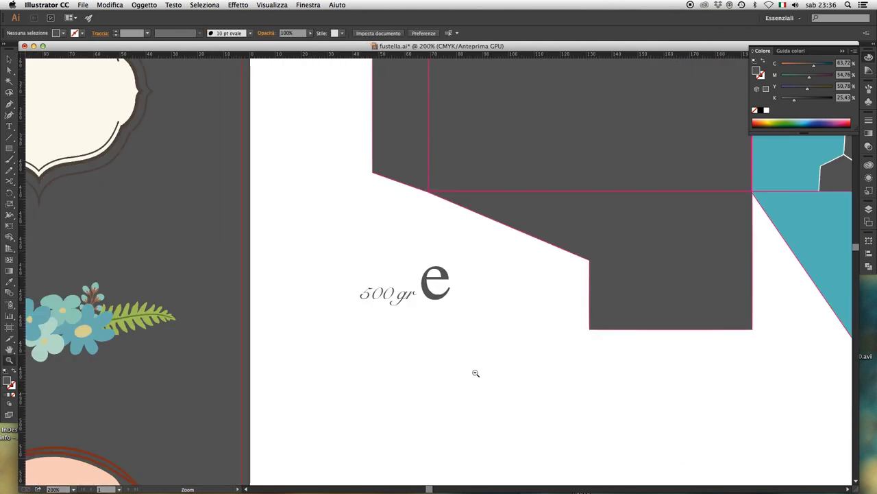
key("z")
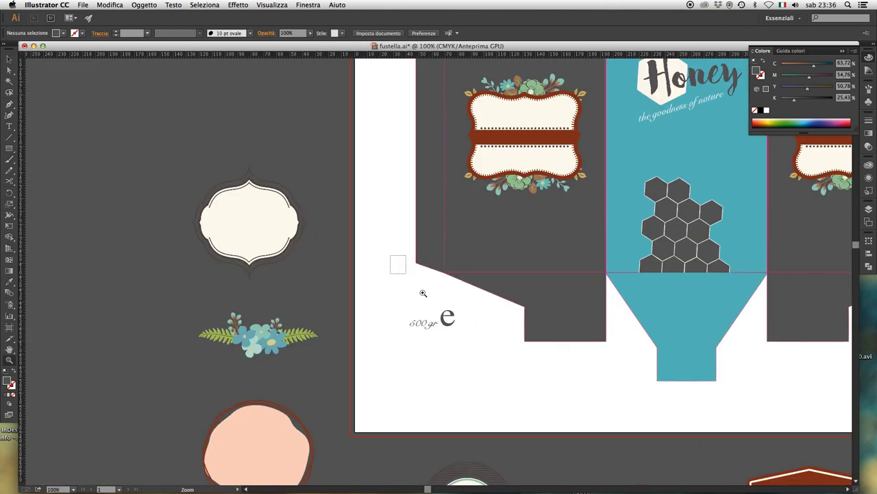
left_click_drag(427, 313, 442, 334)
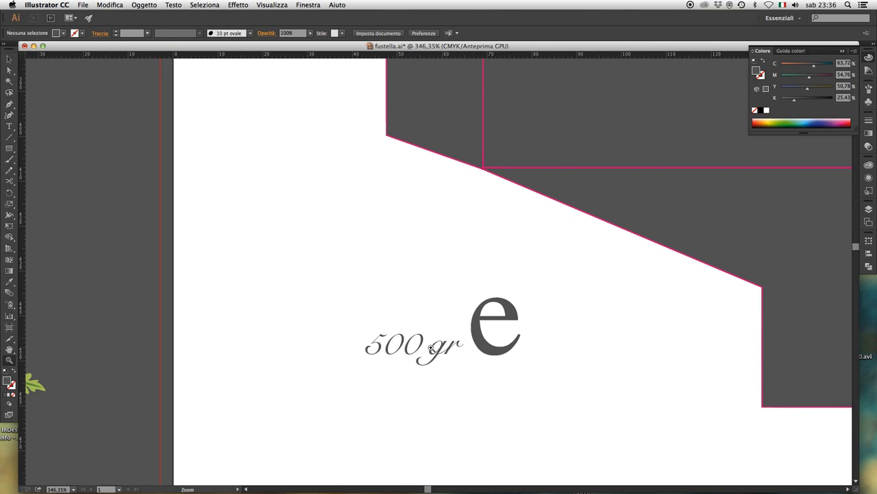
key("t")
left_click_drag(460, 343, 360, 347)
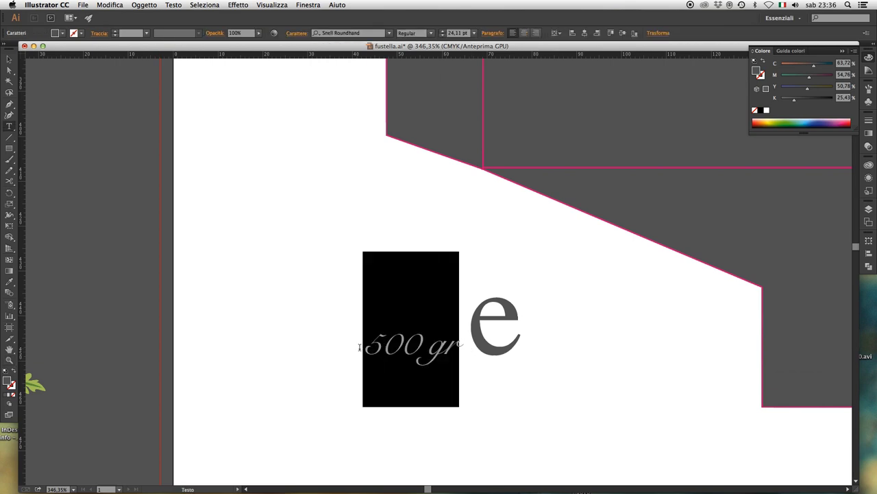
Give the '500 gr' characters a 0.3 pt stroke weight.
left_click(11, 386)
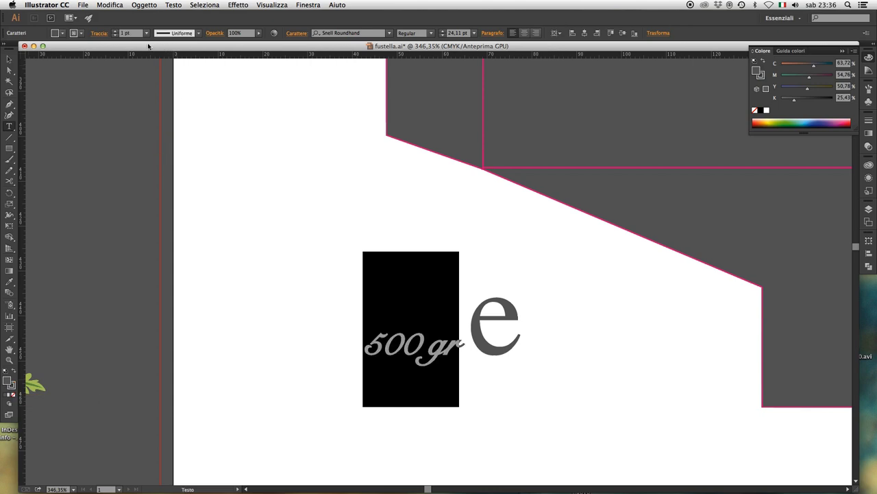
left_click(116, 36)
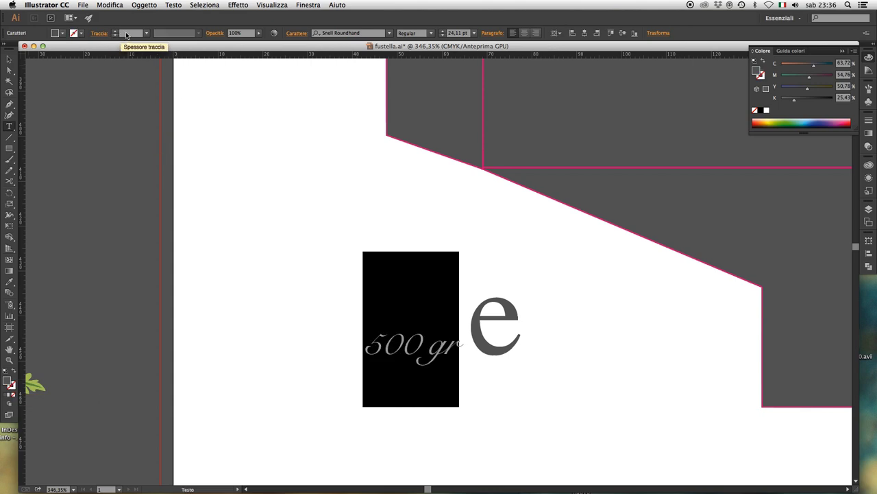
left_click(126, 34)
type("0,5")
key("Return")
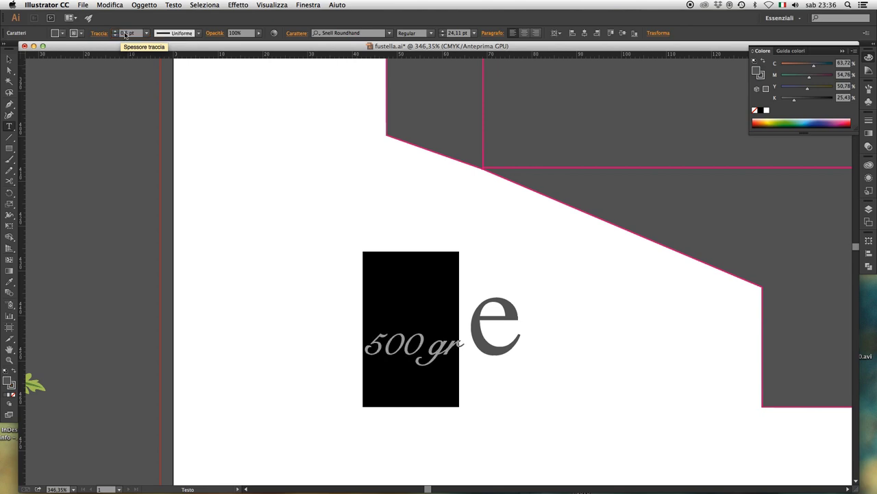
left_click(125, 35)
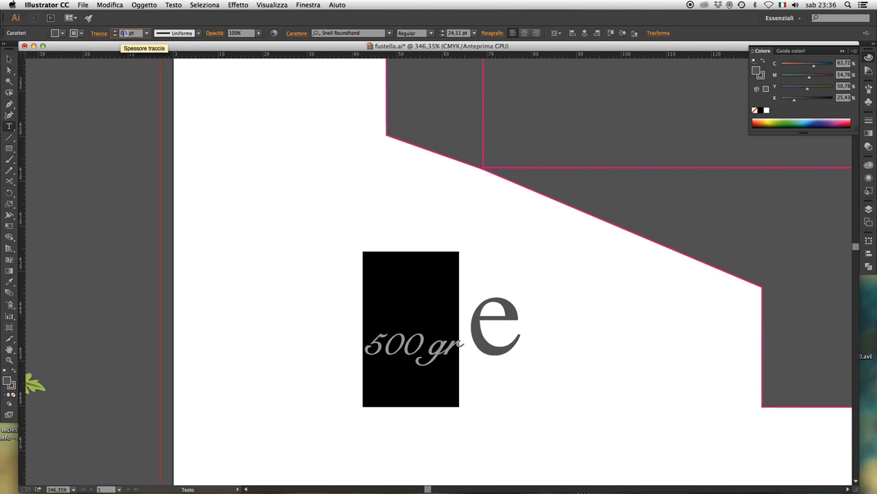
type("0,3")
key("Return")
key("Escape")
left_click(503, 281)
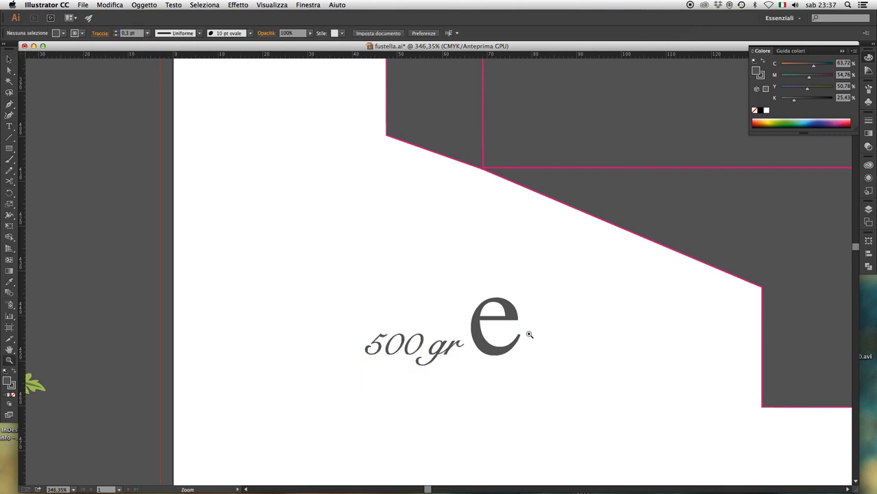
key("z")
left_click(525, 334, "alt")
left_click(494, 298, "alt")
left_click(469, 244, "alt")
Colour the '500 gr e' text teal by sampling the teal panel.
scroll(469, 243, "up", 5)
scroll(469, 243, "left", 7)
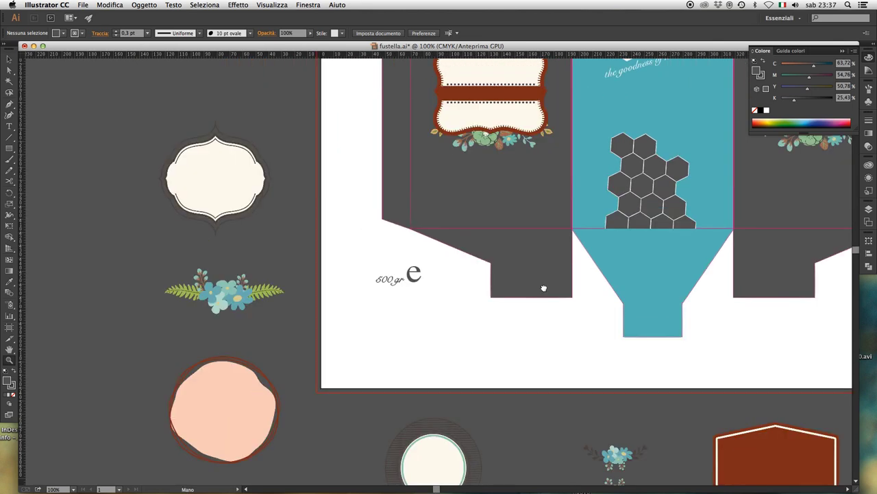
key("v")
left_click(419, 293)
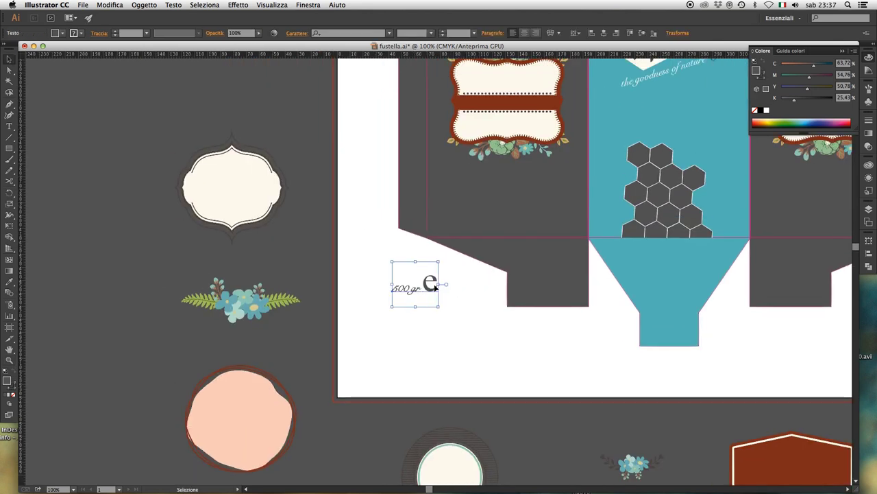
key("i")
left_click(656, 273)
key("v")
left_click(450, 340)
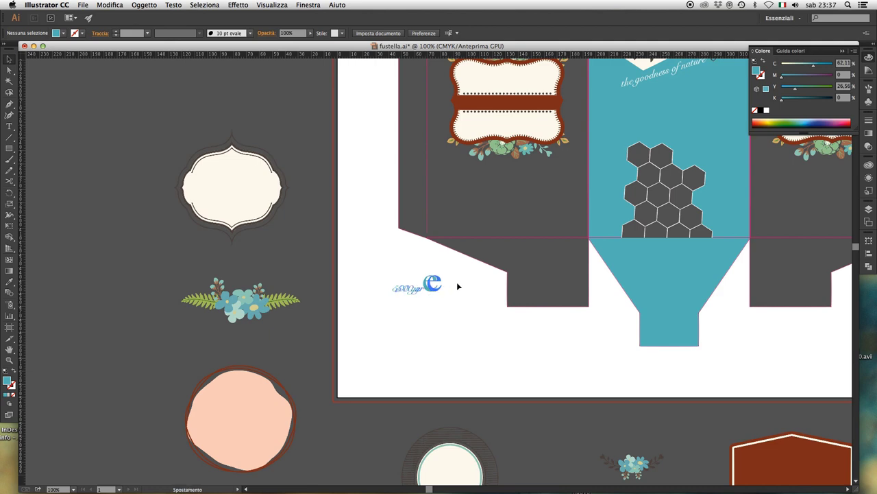
Move the weight mark onto the dark panel below the floral label.
mouse_move(425, 289)
left_mouse_down()
mouse_move(517, 217)
mouse_move(532, 236)
left_mouse_up()
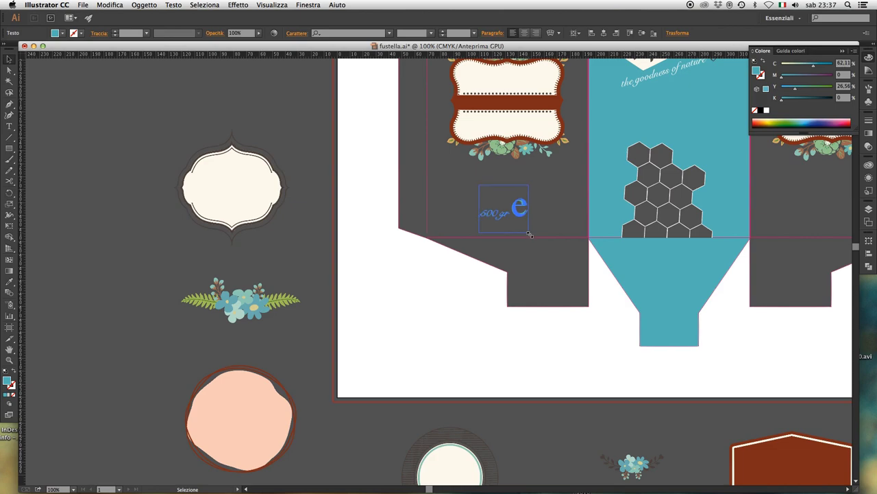
left_click(464, 325)
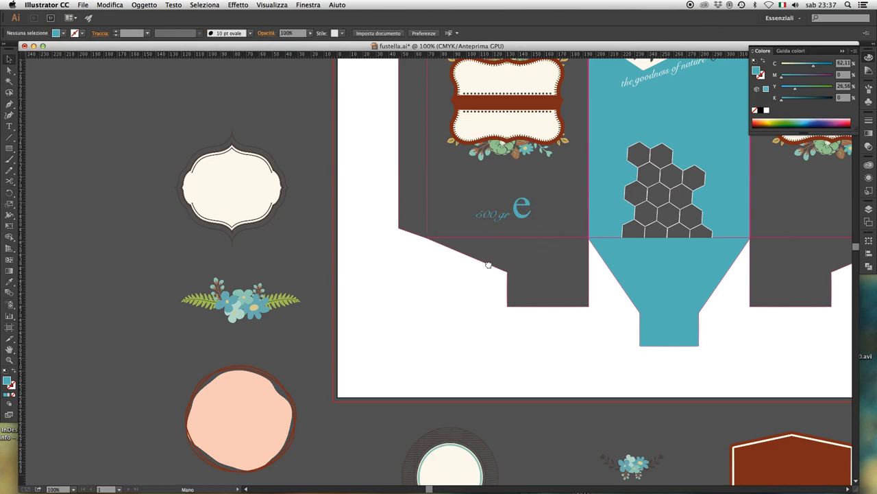
scroll(487, 295, "up", 5)
key("z")
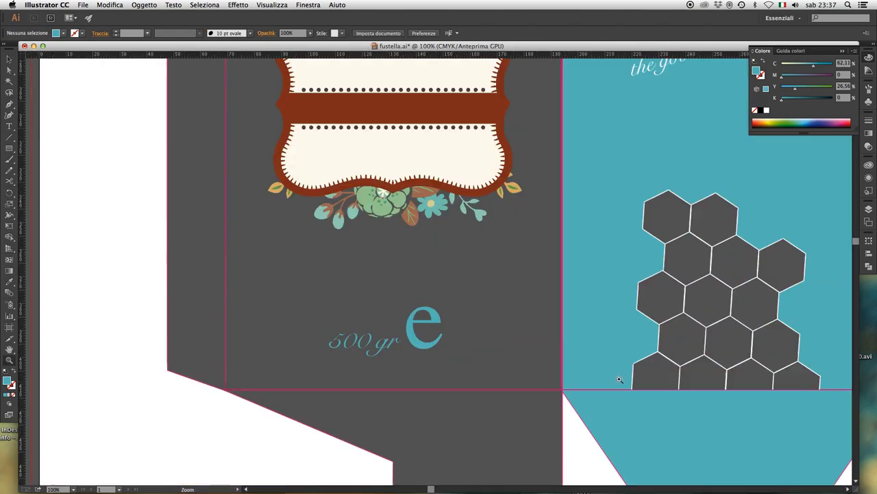
left_click_drag(610, 364, 628, 393)
Reduce the large e beside '500 gr' to 75 pt.
left_click(513, 403)
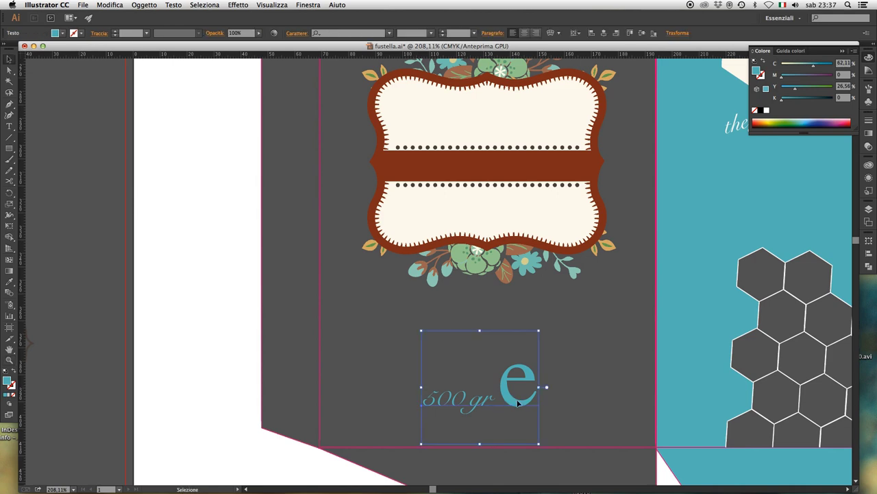
double_click(518, 403)
double_click(525, 399)
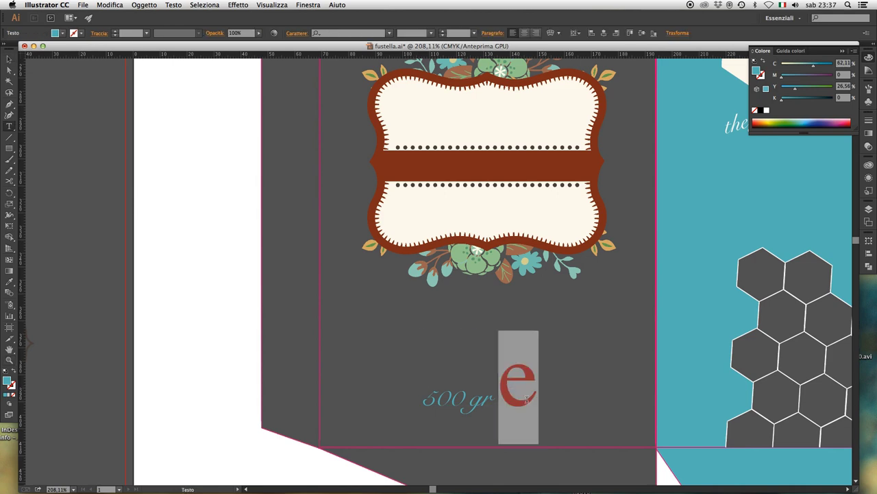
key("ctrl+t")
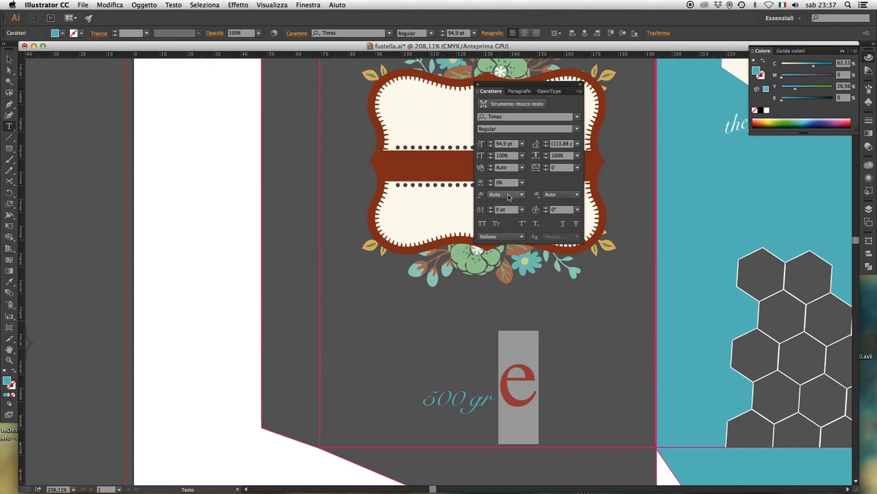
left_click(490, 146)
left_click(489, 146)
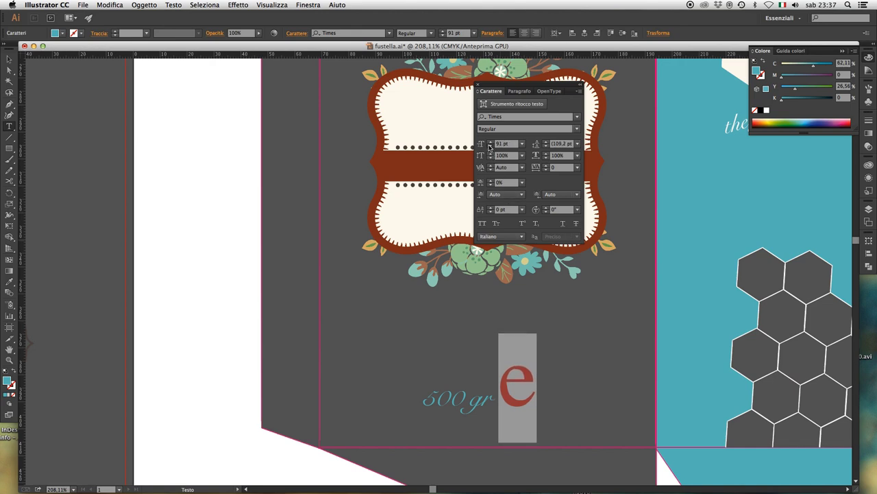
left_click(490, 146)
left_click(490, 146)
left_click(489, 146)
left_click(490, 146)
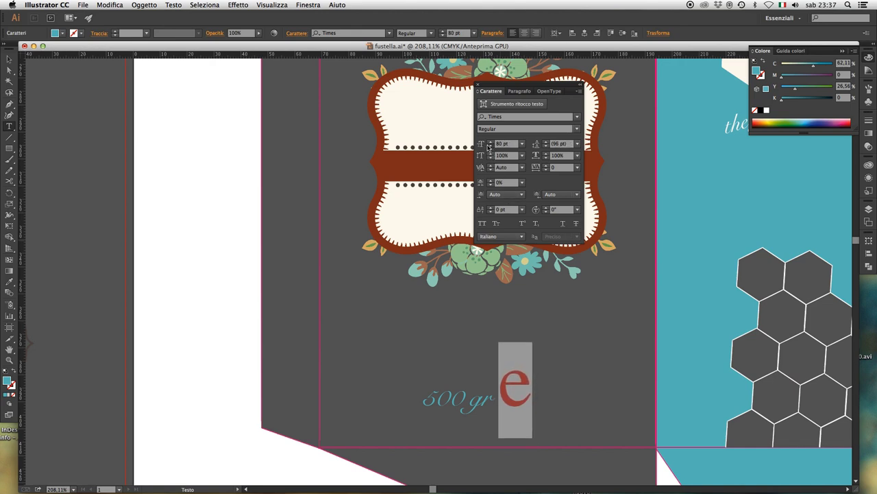
left_click(490, 146)
left_click(490, 146)
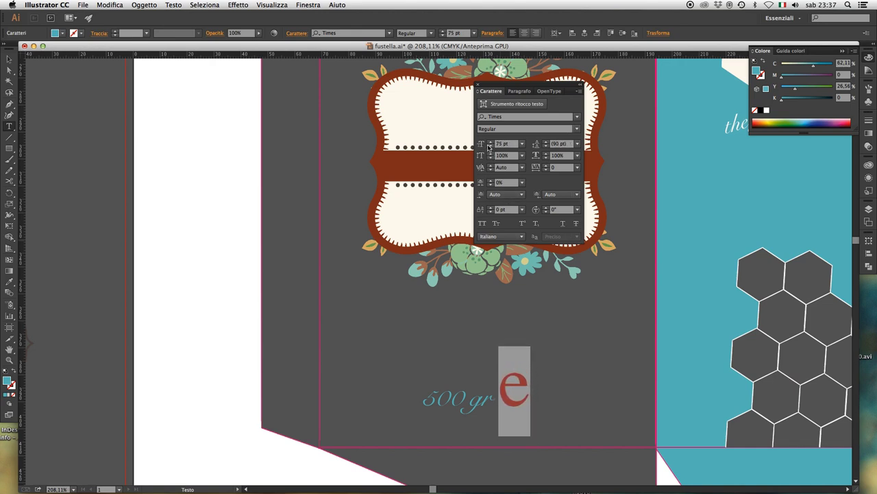
left_click(477, 86)
Shift the weight mark slightly left and zoom out to the whole die-cut.
key("Escape")
left_click(377, 350)
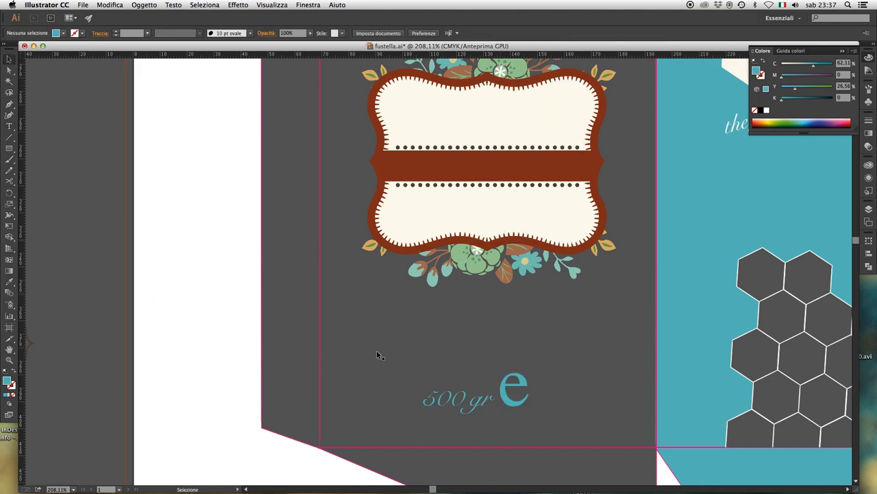
scroll(468, 407, "left", 2)
left_click(537, 404)
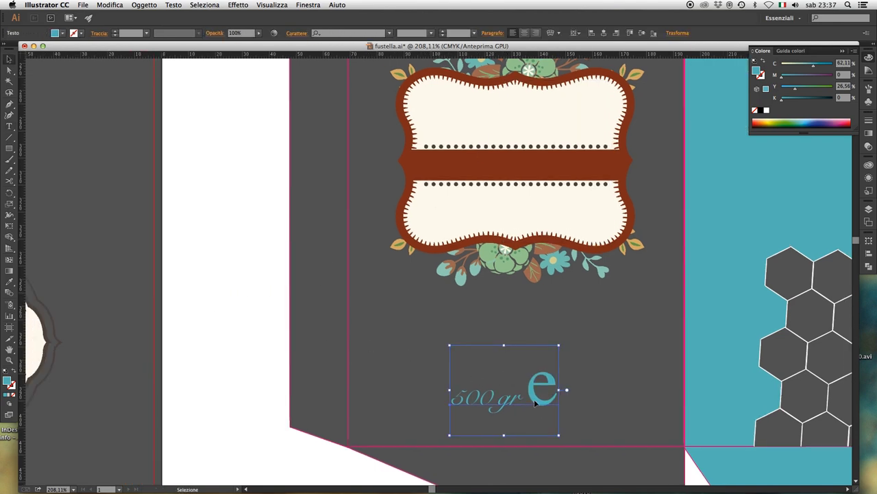
left_click_drag(536, 403, 518, 403)
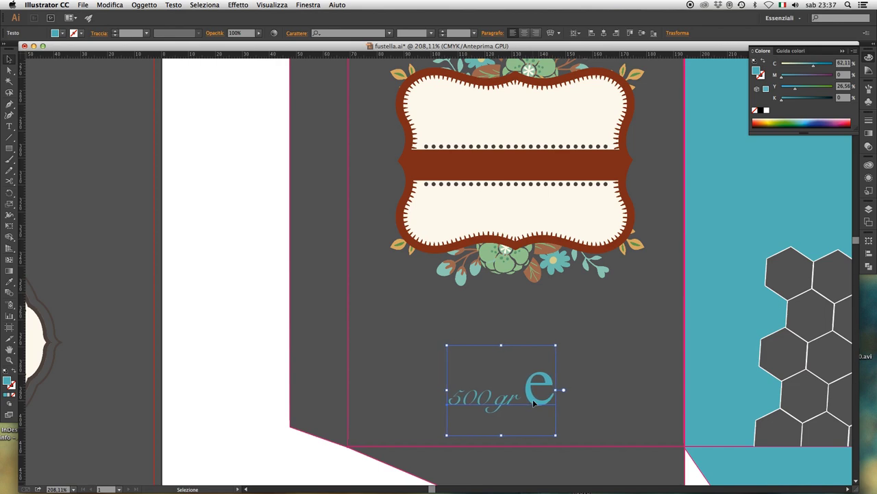
left_click(157, 315)
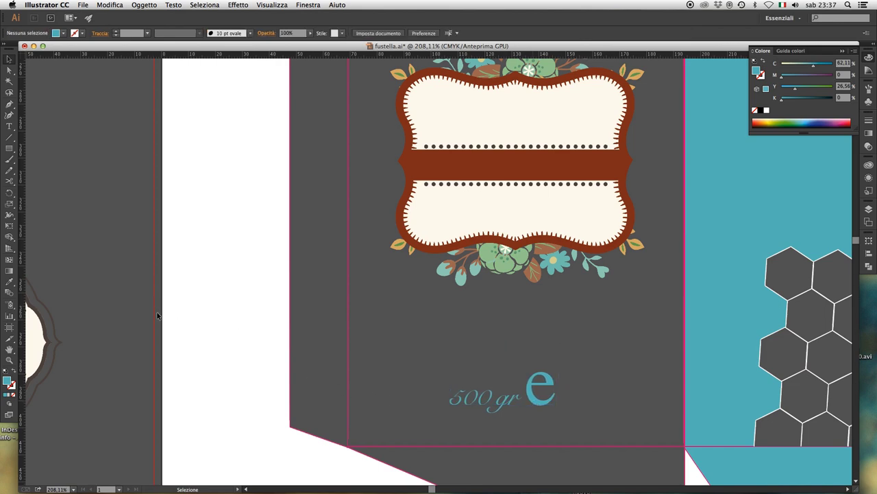
key("a")
key("super+minus")
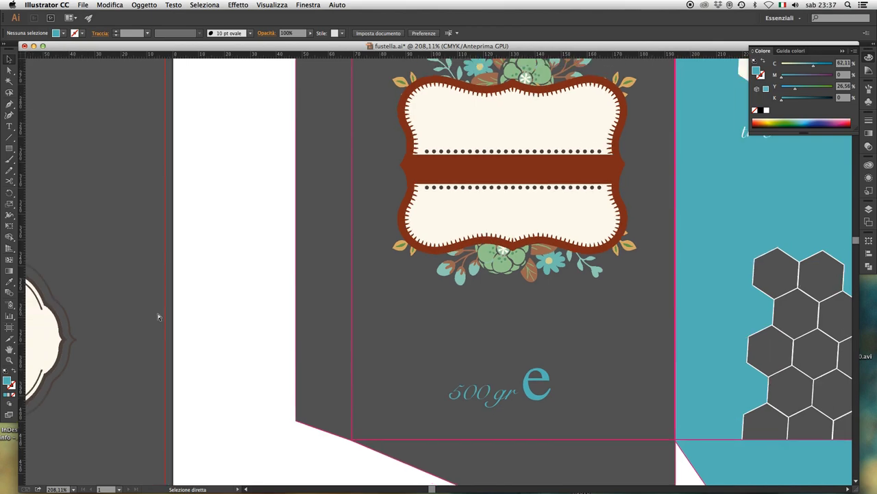
key("super+minus")
key("super+minus")
key("super+minus")
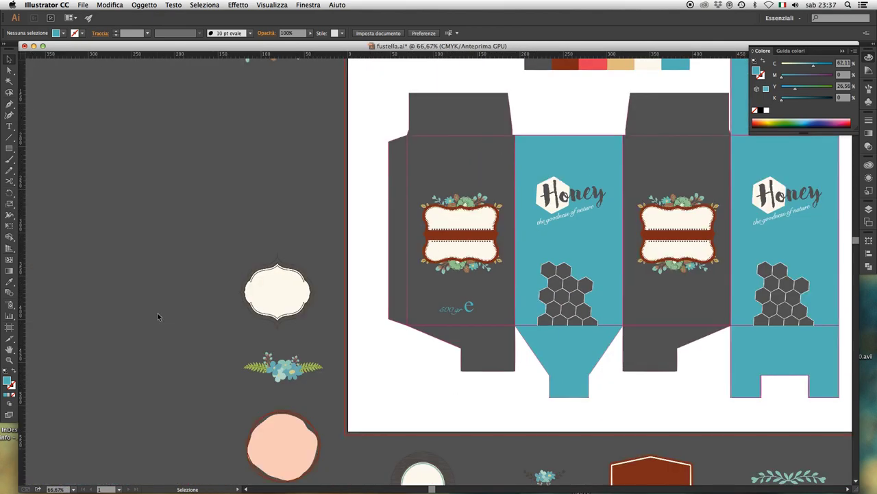
Draw a rectangle on the right teal panel below the honeycomb.
key("h")
left_click_drag(524, 251, 456, 307)
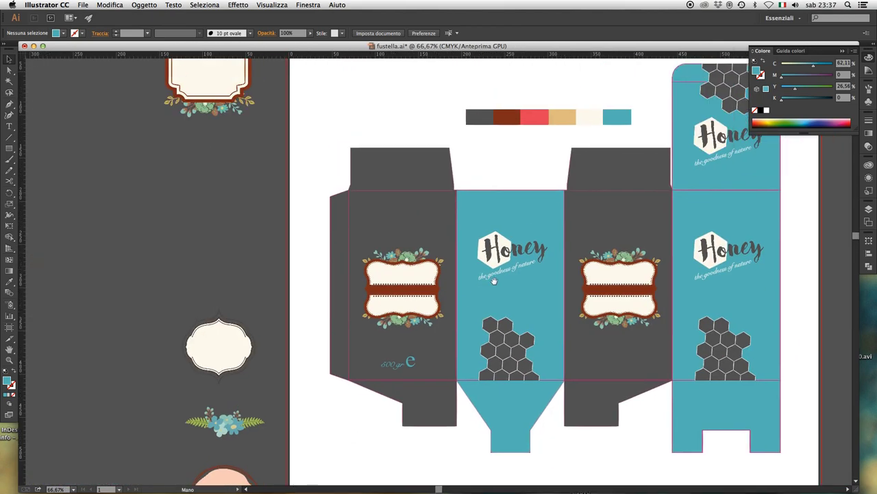
left_click_drag(565, 284, 489, 291)
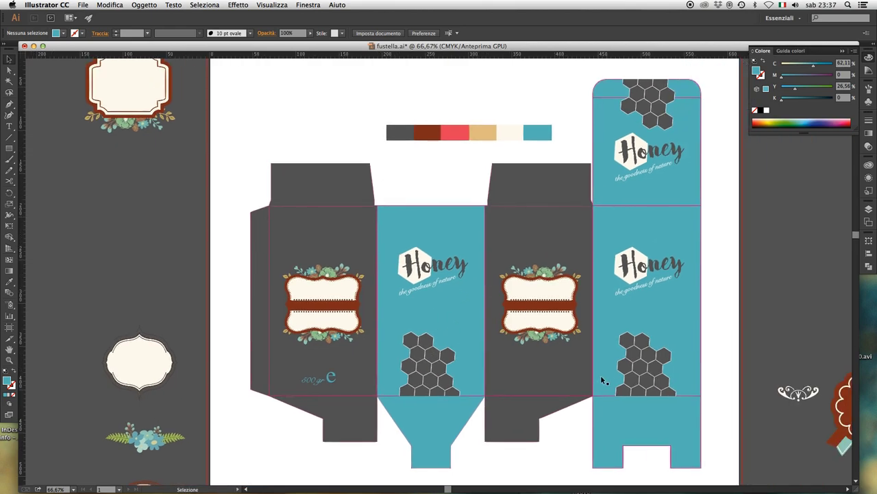
left_click_drag(601, 378, 460, 327)
key("z")
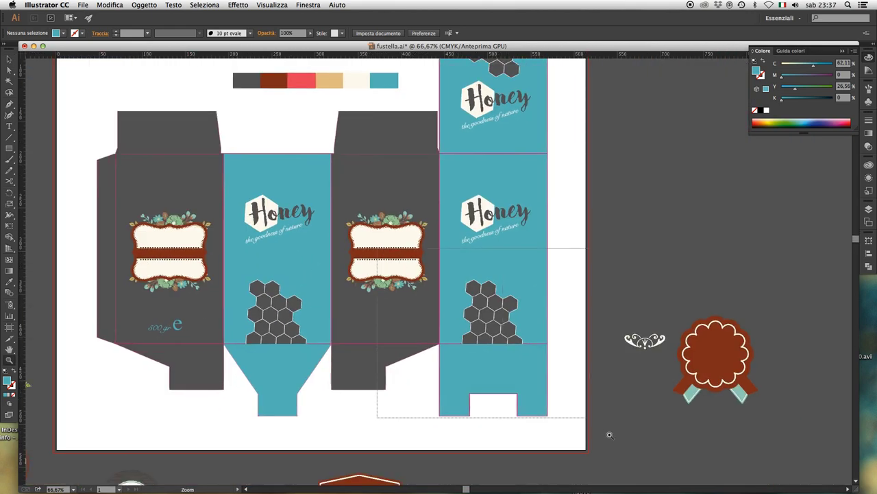
left_click_drag(598, 423, 550, 391)
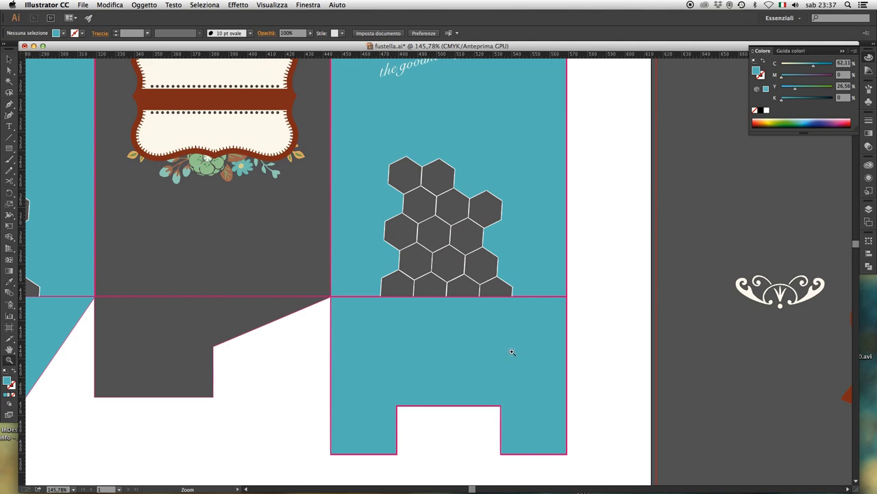
key("a")
key("m")
mouse_move(368, 316)
left_mouse_down()
mouse_move(519, 357)
mouse_move(514, 349)
left_mouse_up()
Make the rectangle white at 46% opacity.
key("v")
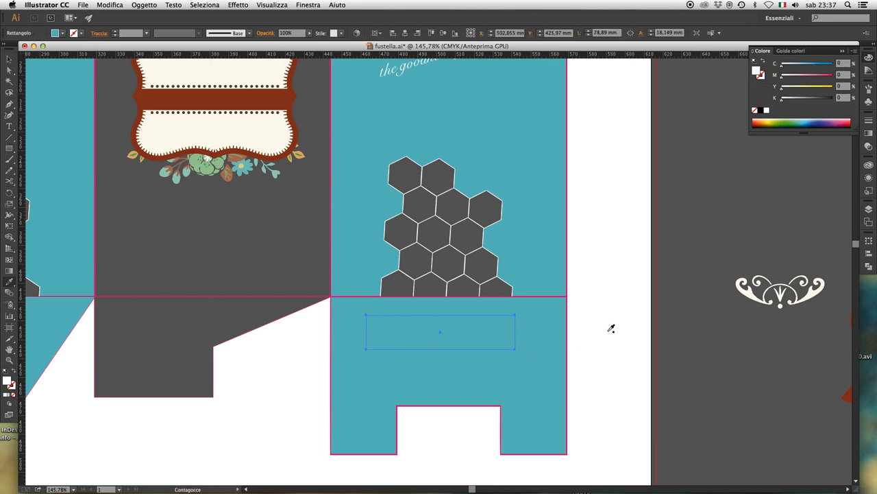
left_click(310, 33)
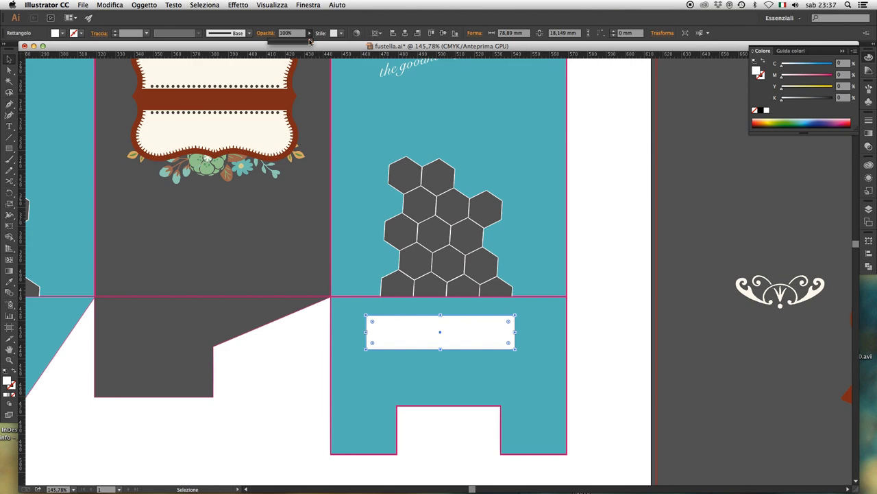
left_click_drag(302, 43, 288, 43)
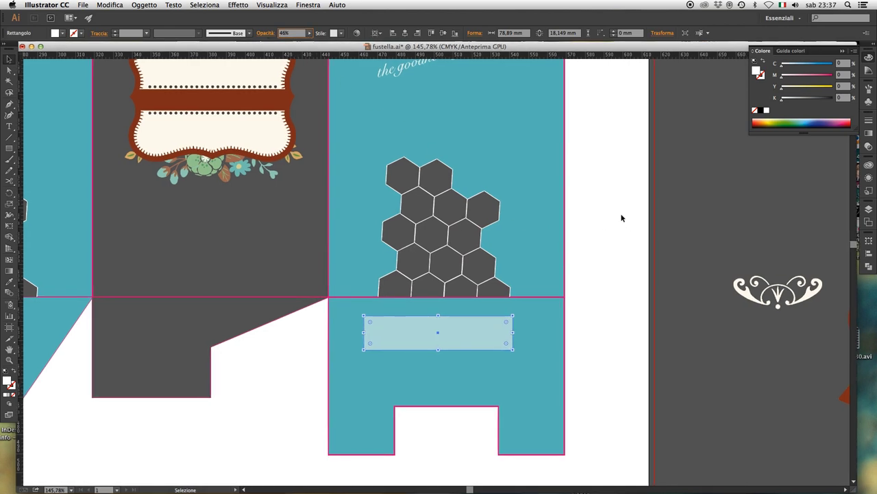
left_click_drag(157, 48, 160, 50)
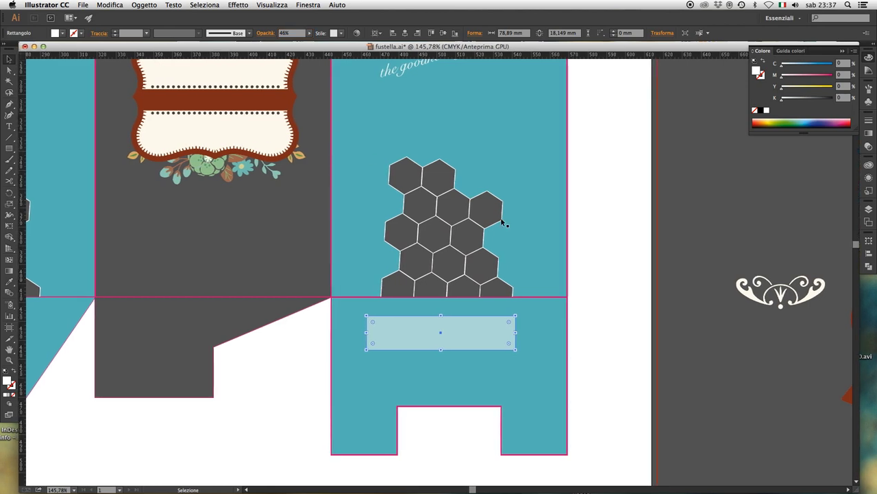
scroll(521, 308, "left", 3)
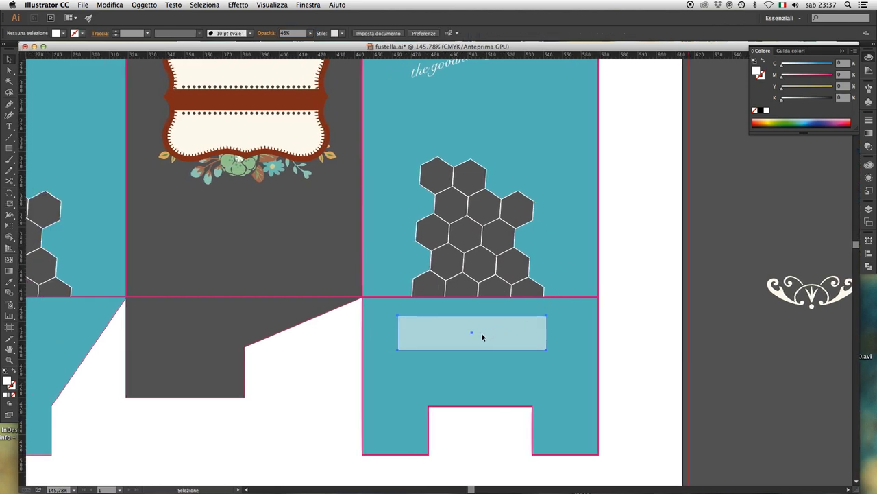
Fine-tune the translucent rectangle's position beneath the honeycomb.
left_click_drag(482, 339, 493, 339)
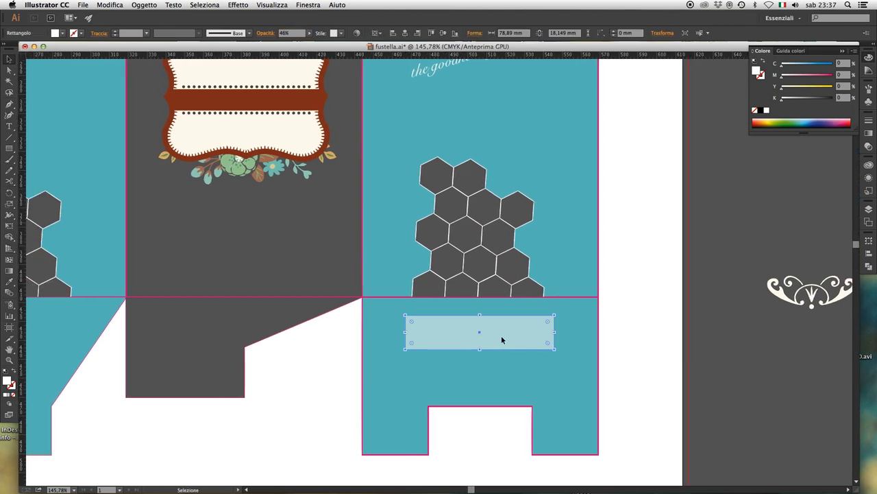
key("Left")
key("Left")
key("Down")
key("Down")
key("Down")
key("Down")
key("Down")
key("Left")
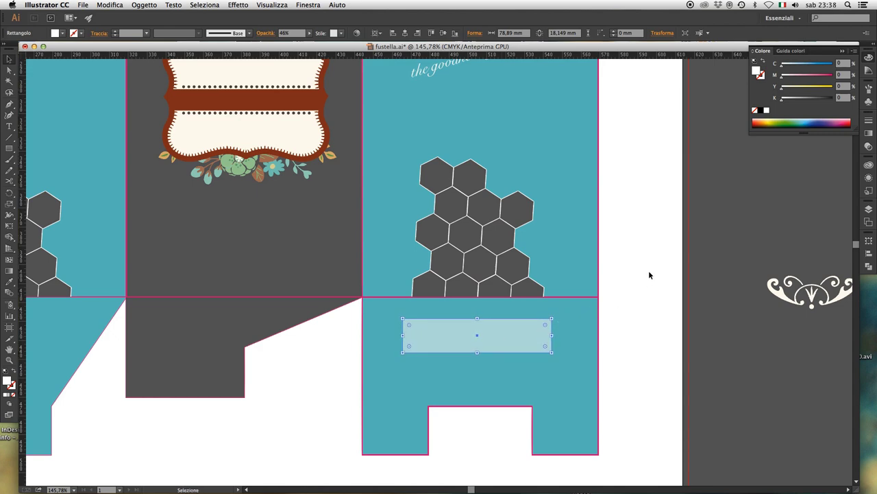
key("Right")
key("Right")
key("Down")
key("Down")
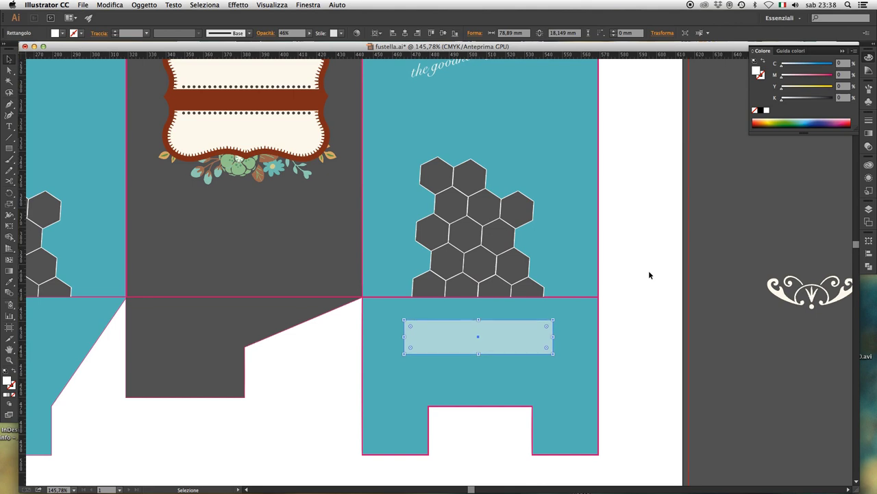
key("Up")
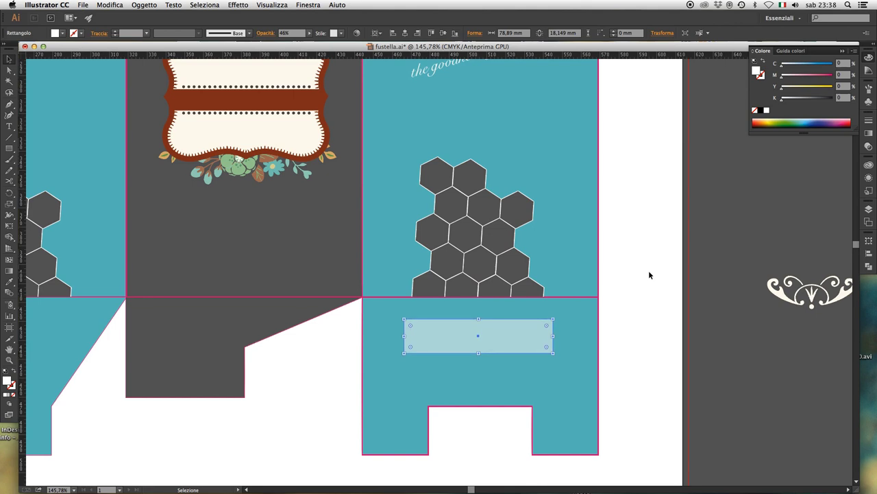
key("Down")
key("Up")
key("Left")
key("Right")
key("Right")
left_click(649, 270)
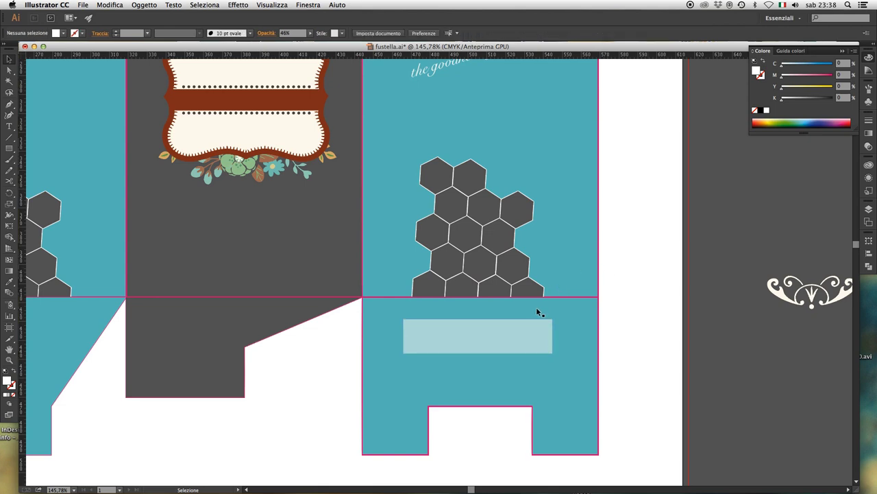
Add 'Expiry date' text and scale it down into the pale box.
key("t")
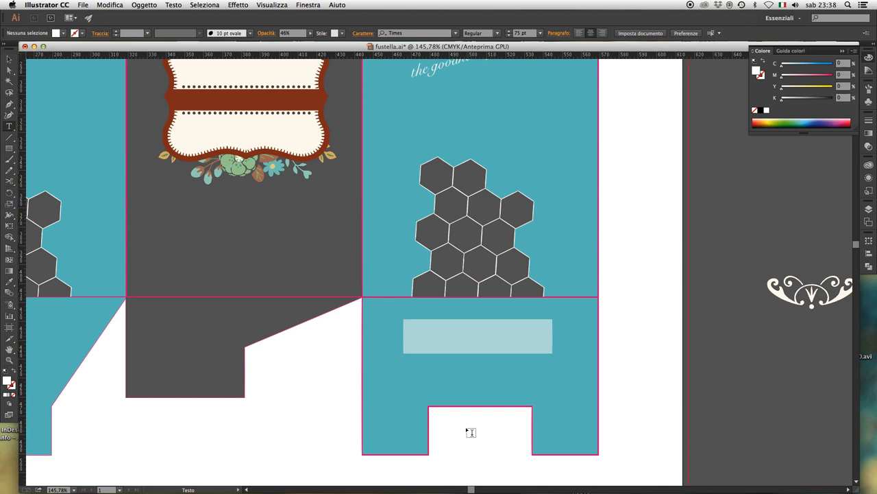
left_click(463, 434)
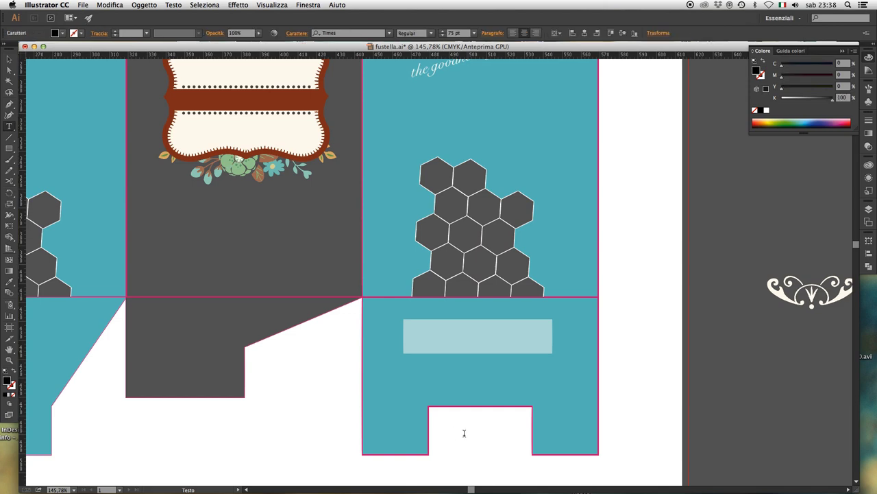
type("E")
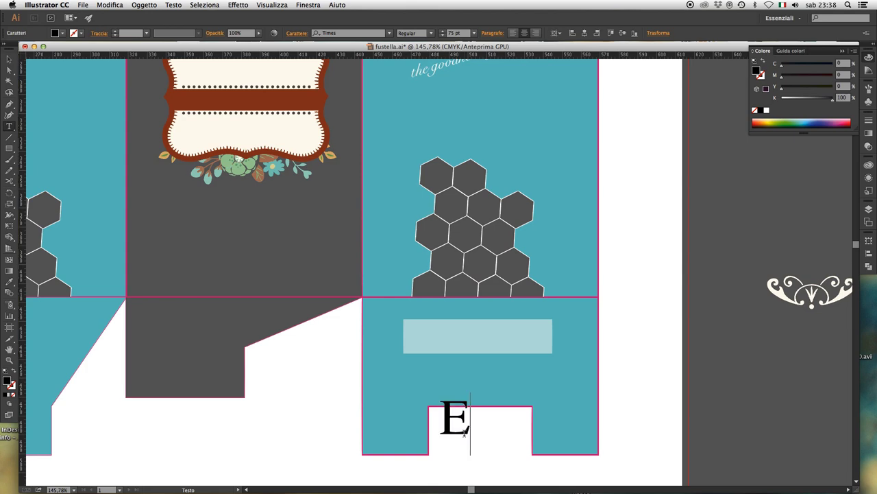
type("x")
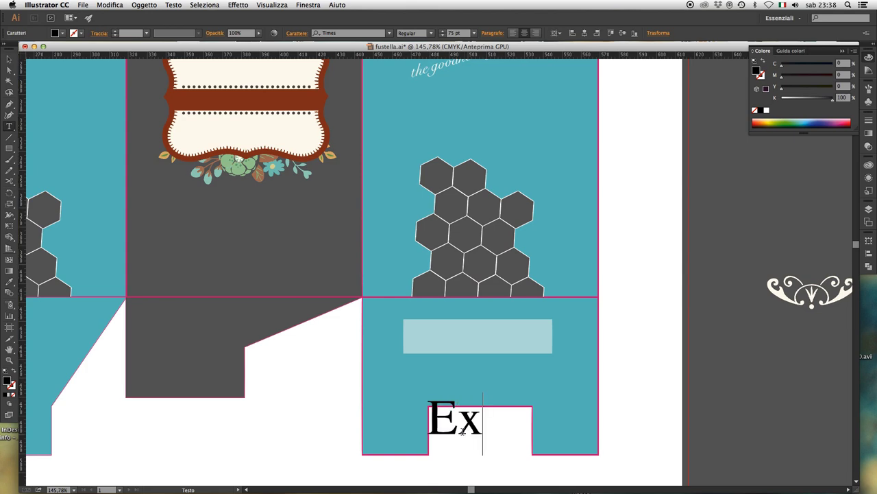
type("pir")
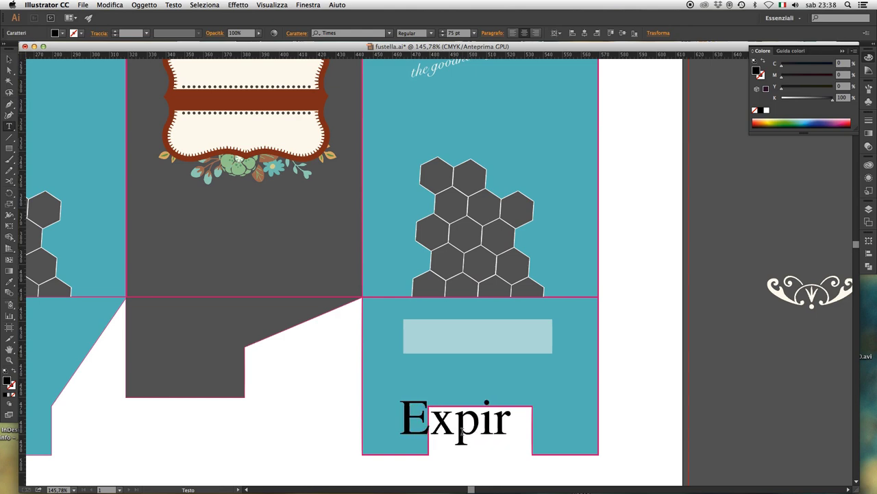
type("y date")
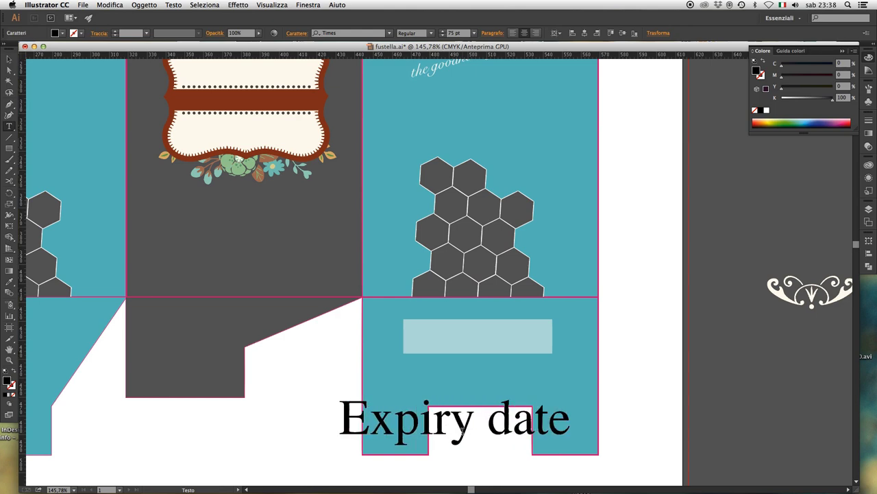
key("Escape")
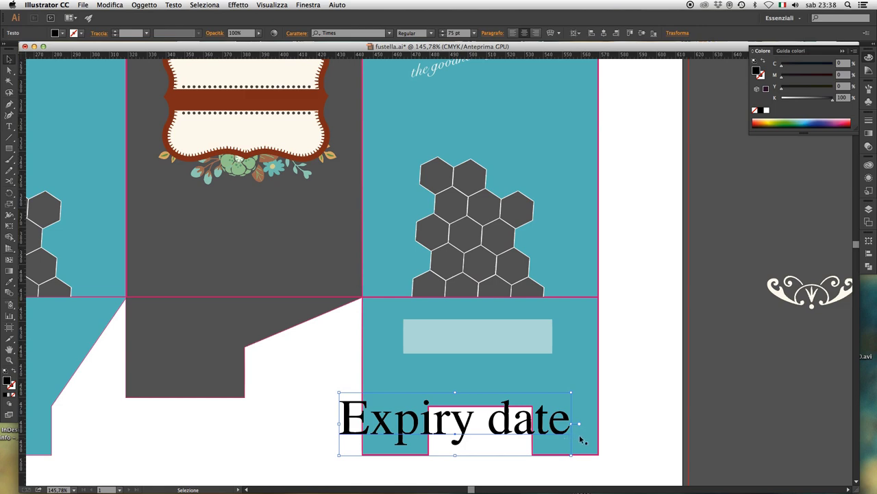
mouse_move(571, 456)
left_mouse_down()
mouse_move(508, 437)
mouse_move(494, 388)
mouse_move(515, 345)
left_mouse_up()
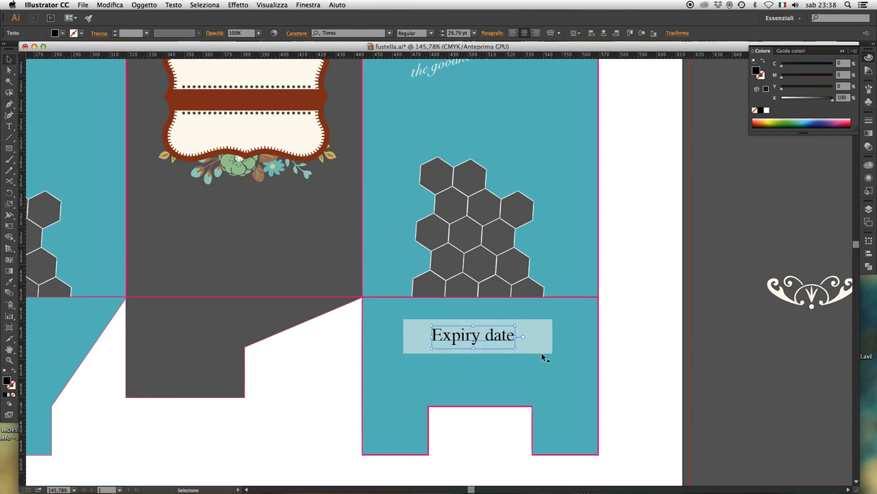
Make the Expiry date text white and nudge it up slightly.
key("i")
left_click(621, 345)
key("v")
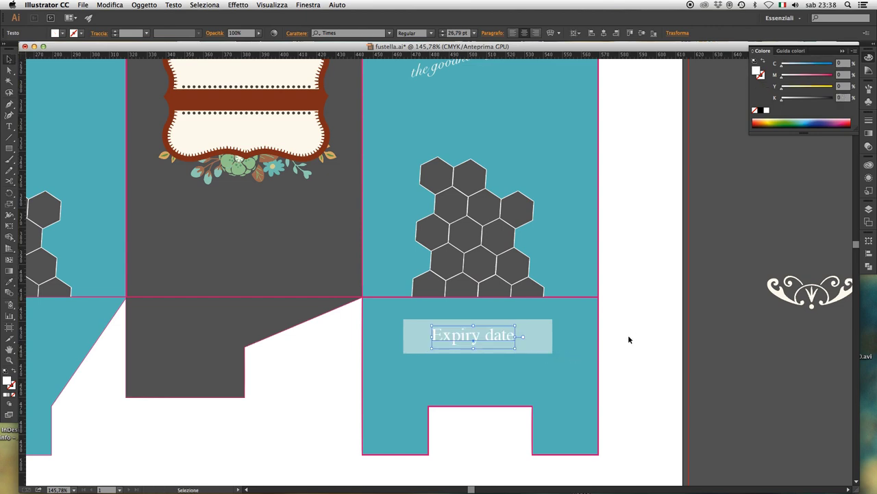
left_click(630, 333)
left_click(498, 339)
left_click(572, 350)
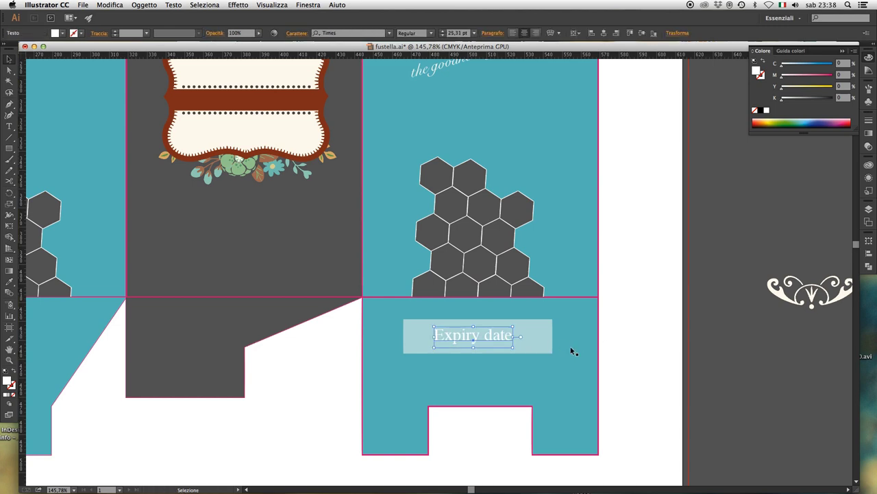
left_click(502, 336)
key("Up")
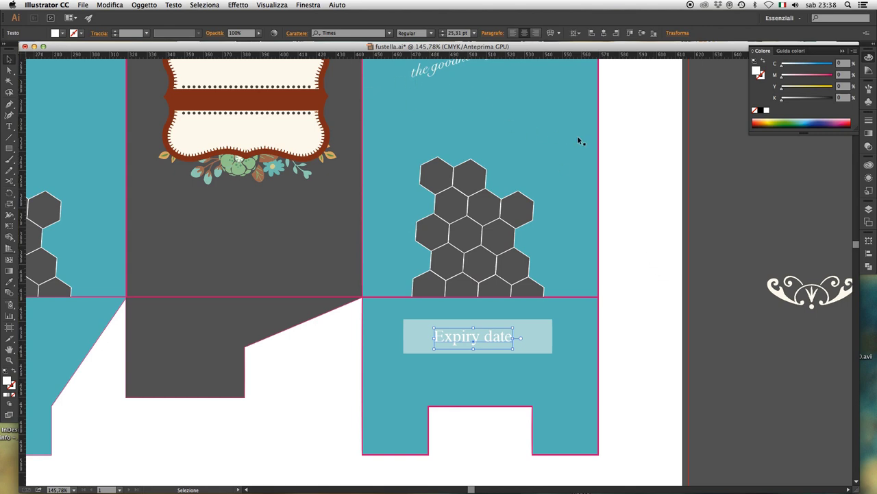
left_click(662, 159)
key("z")
left_click(403, 272, "alt")
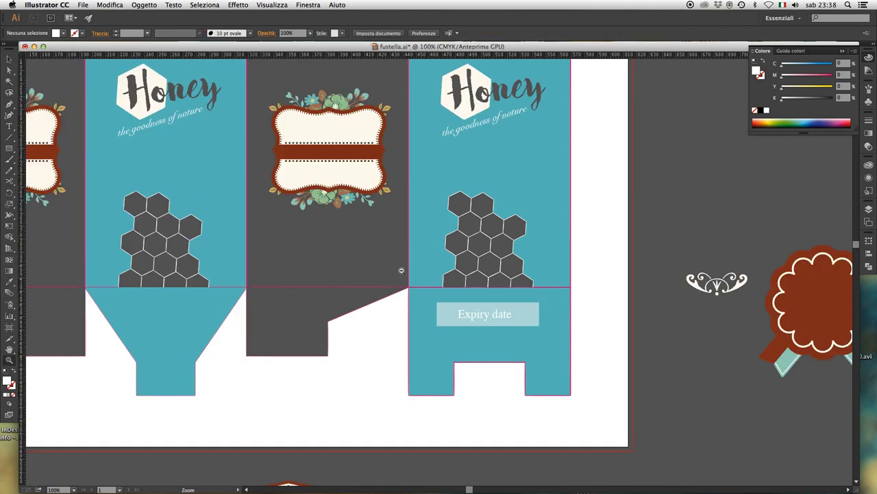
left_click(403, 272, "alt")
left_click(403, 272, "alt")
left_click_drag(402, 268, 469, 281)
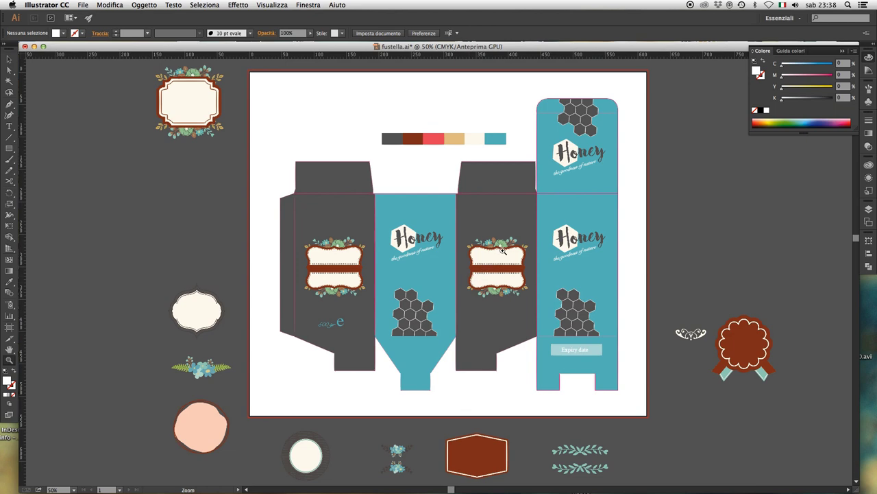
mouse_move(505, 230)
left_mouse_down()
mouse_move(525, 269)
mouse_move(511, 252)
left_mouse_up()
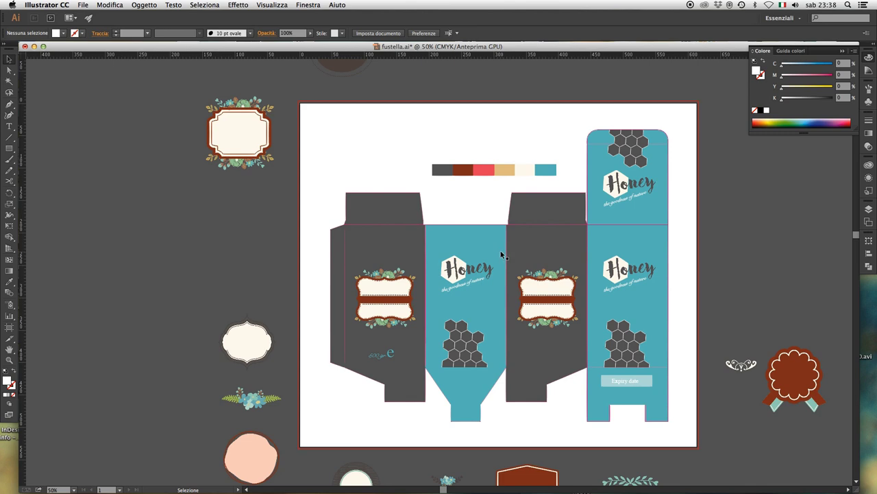
scroll(512, 244, "right", 2)
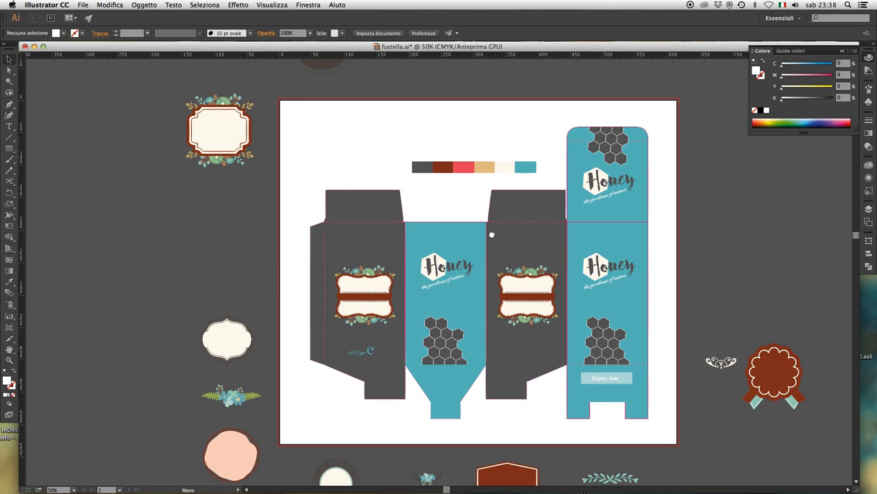
scroll(491, 235, "up", 1)
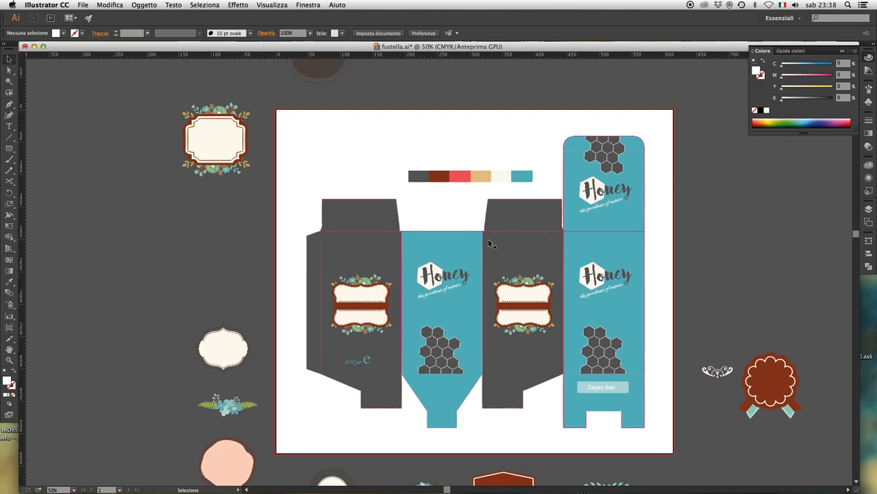
scroll(489, 238, "left", 3)
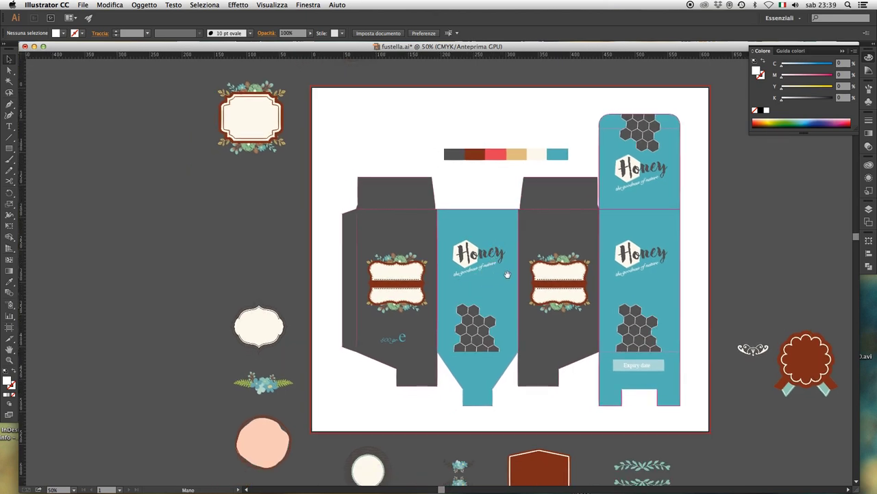
scroll(507, 272, "left", 5)
key("z")
left_click_drag(381, 178, 603, 378)
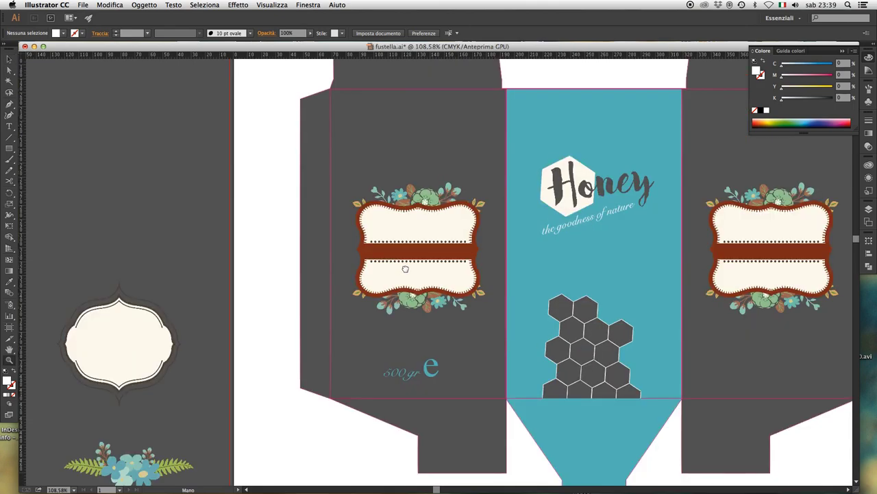
left_click_drag(401, 268, 466, 284)
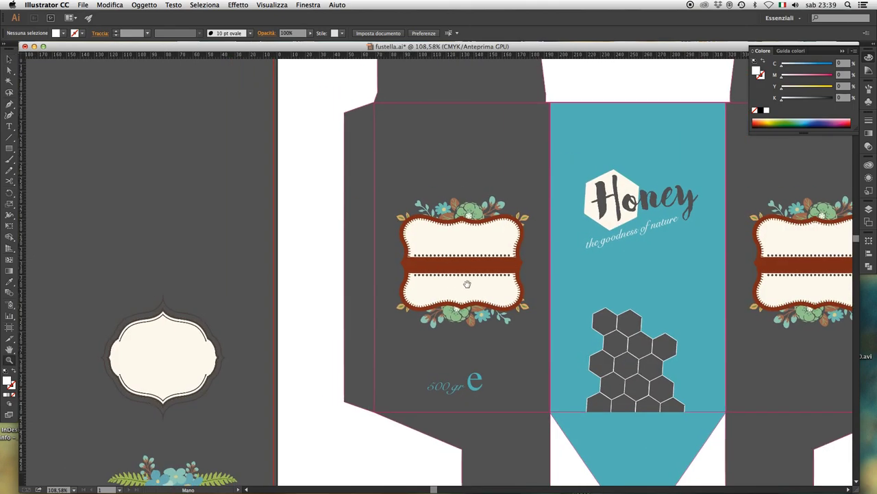
scroll(538, 290, "up", 3)
scroll(447, 260, "right", 3)
key("a")
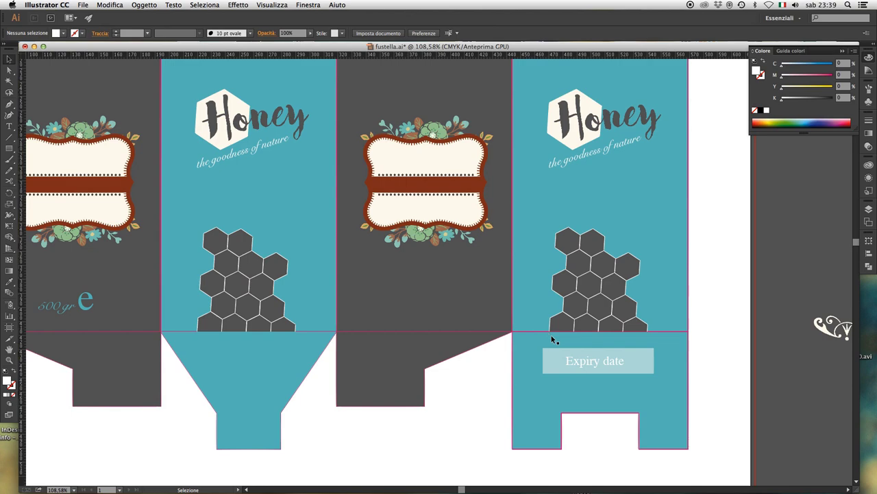
left_click(577, 363)
key("v")
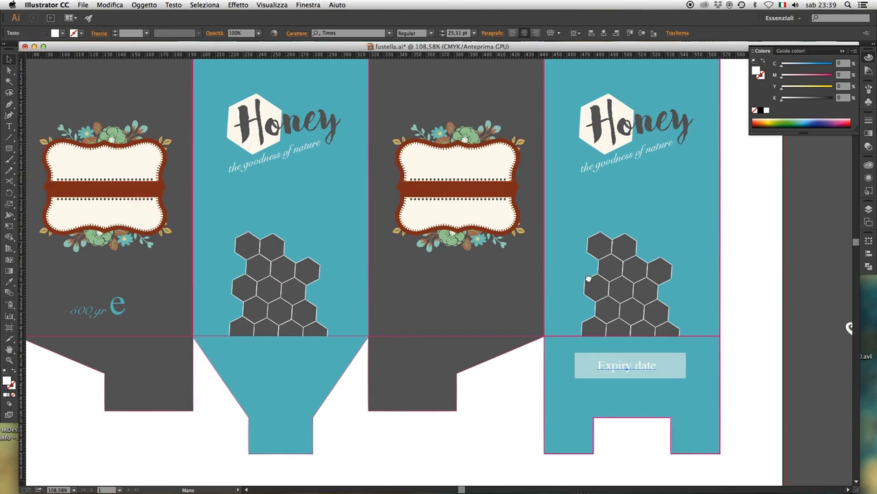
scroll(514, 275, "left", 2)
scroll(548, 285, "left", 10)
scroll(549, 285, "up", 3)
key("z")
Add a white Times 'Nutrition facts' heading above the left floral label, replacing mistyped 'Expiry date'.
left_click_drag(332, 111, 428, 411)
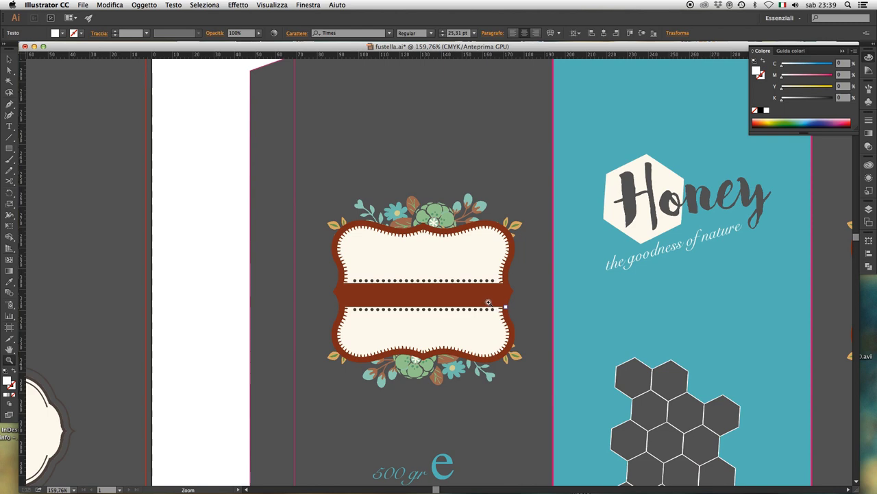
key("t")
left_click(408, 123)
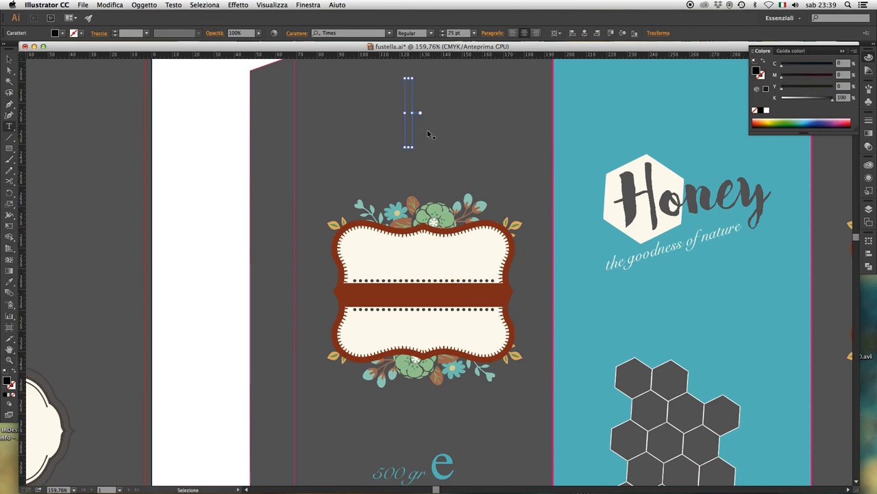
type("Expiry date")
triple_click(418, 119)
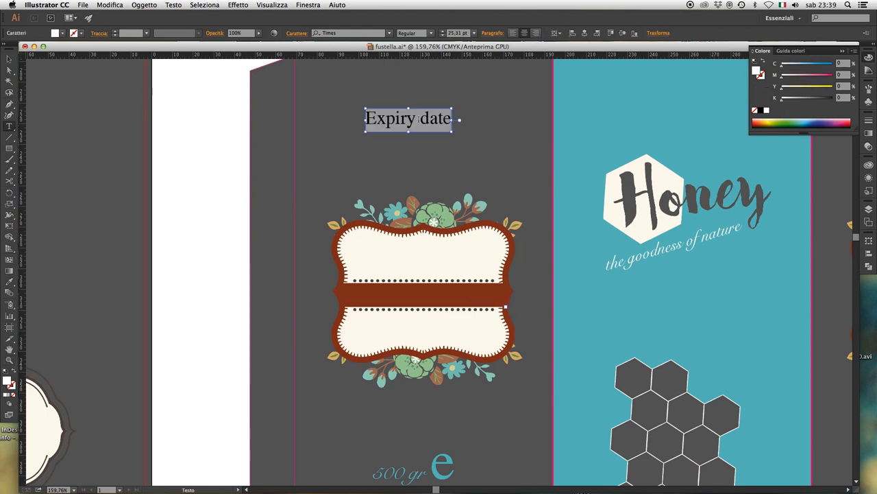
type("N")
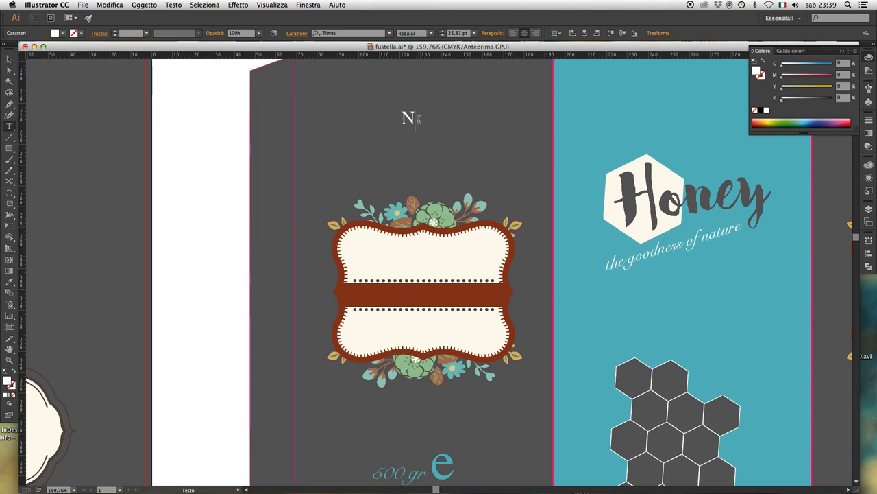
type("u")
type("triti")
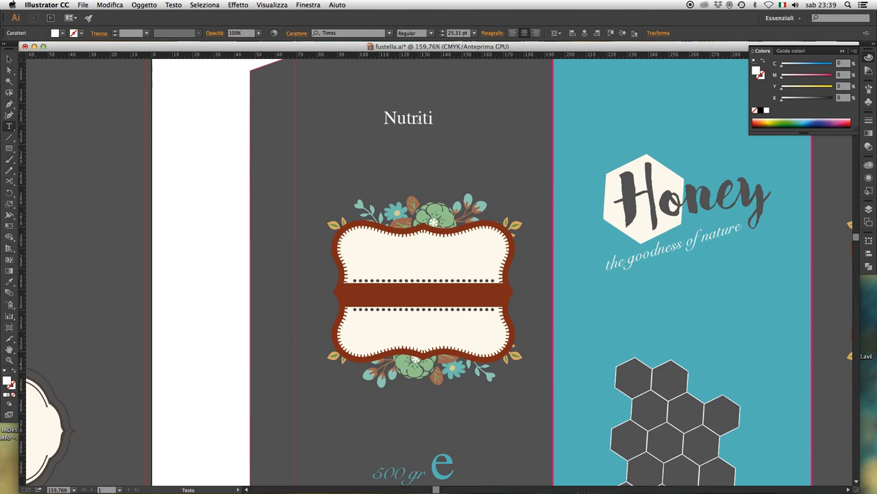
type("on fa")
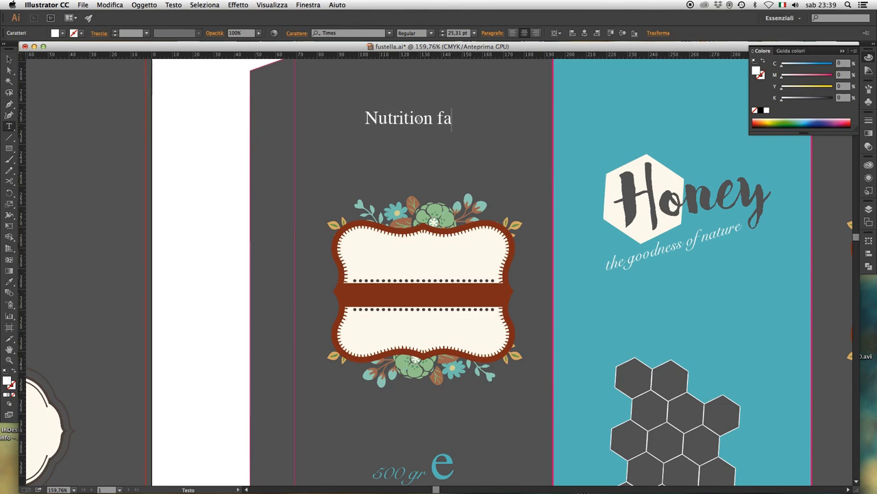
type("cts")
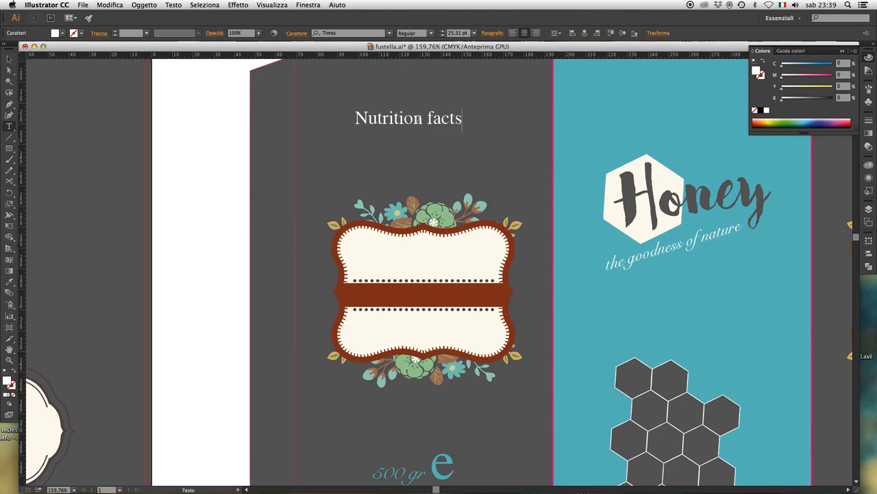
key("Escape")
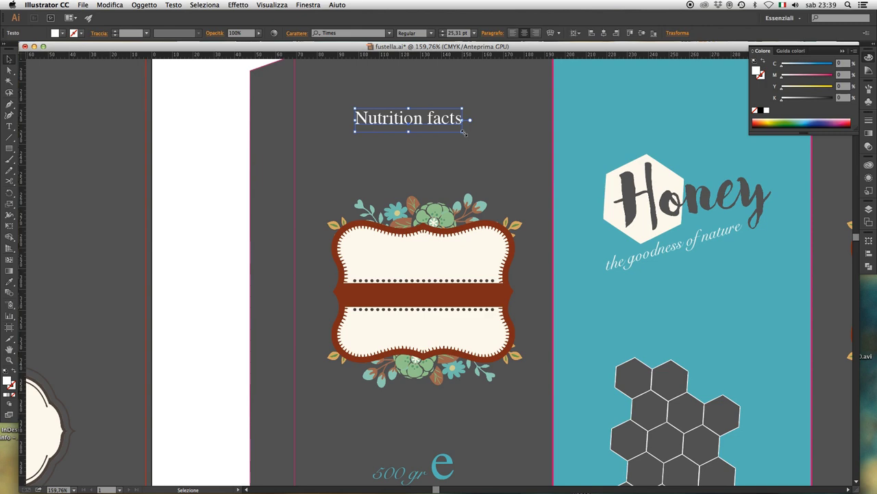
Enlarge the Nutrition facts heading and move it onto the label's brown band.
mouse_move(464, 132)
left_mouse_down()
mouse_move(507, 141)
mouse_move(470, 303)
mouse_move(492, 312)
left_mouse_up()
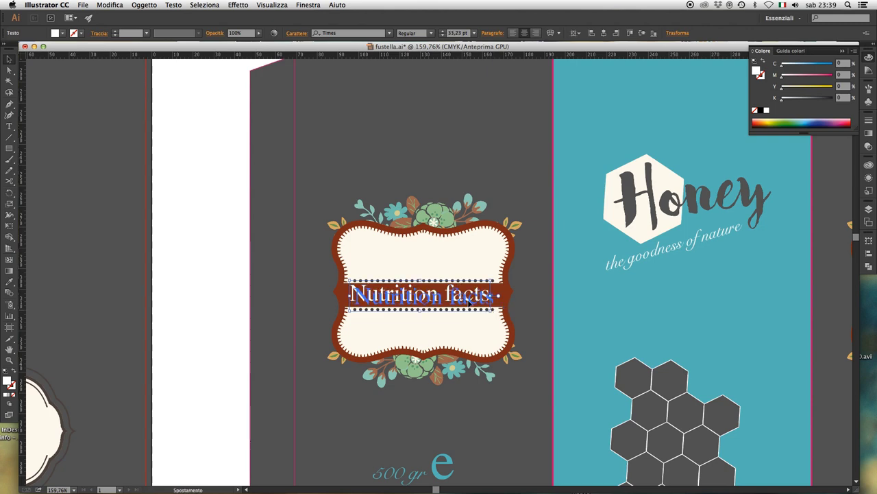
left_click_drag(465, 299, 467, 301)
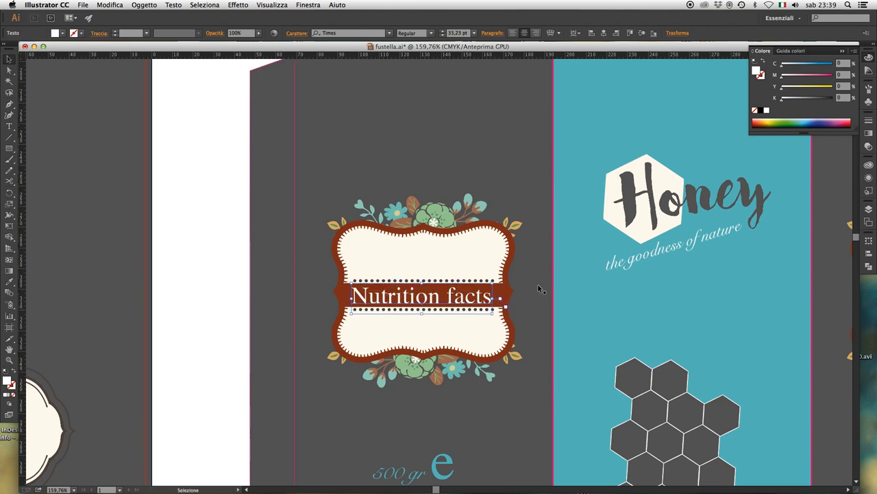
key("Up")
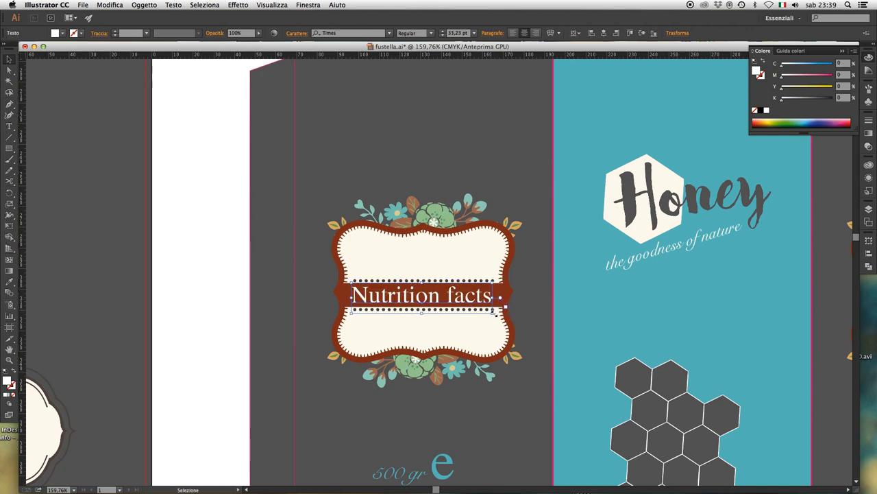
Shrink the heading to 31.68 pt and nudge it into alignment on the brown band.
triple_click(490, 310)
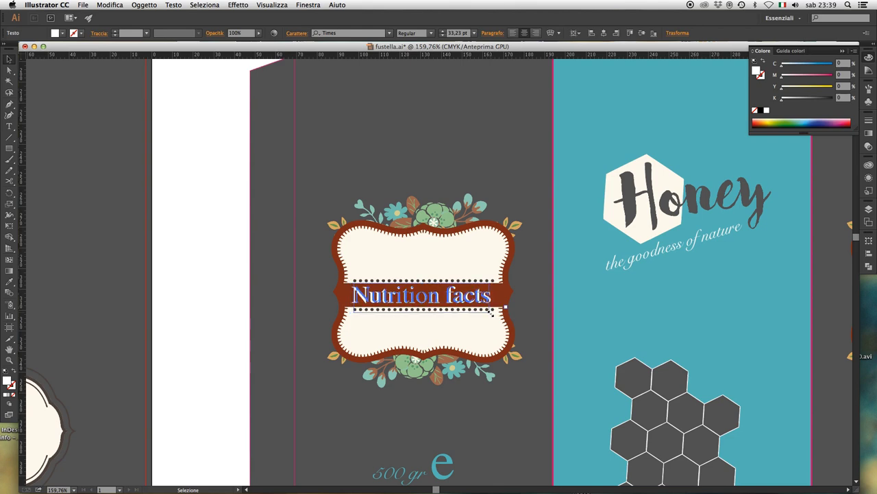
left_click_drag(490, 310, 496, 318)
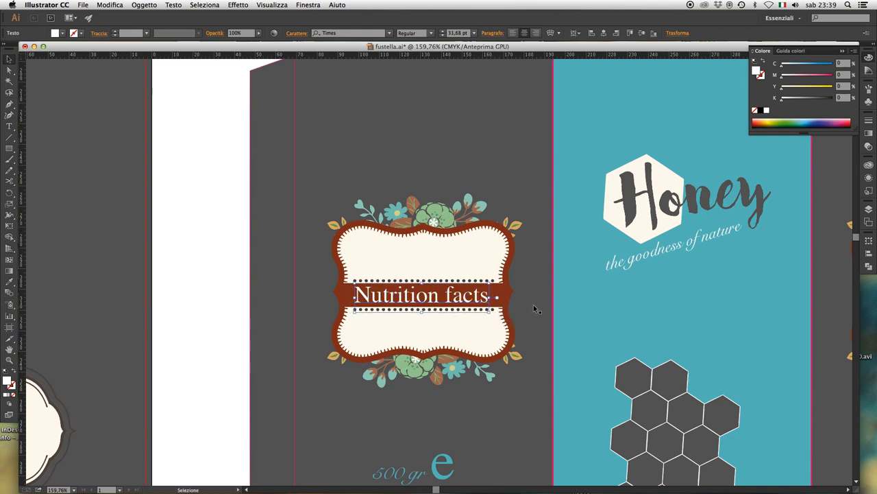
key("Down")
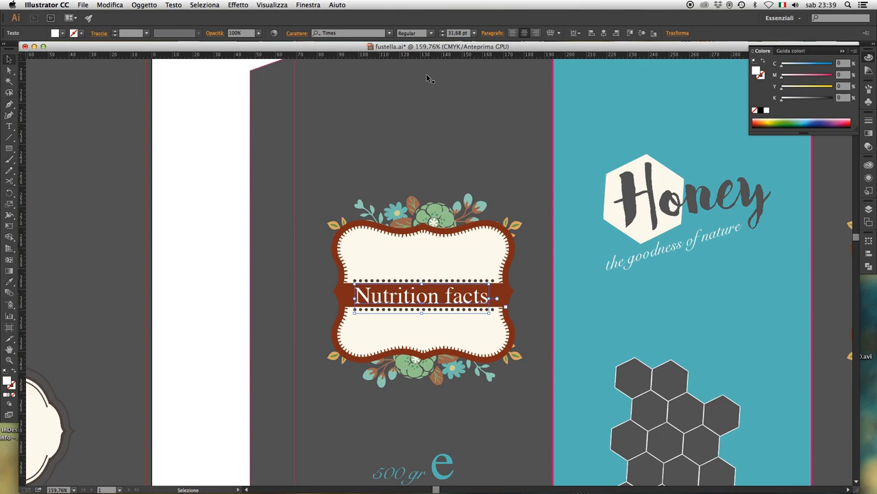
key("Up")
key("Right")
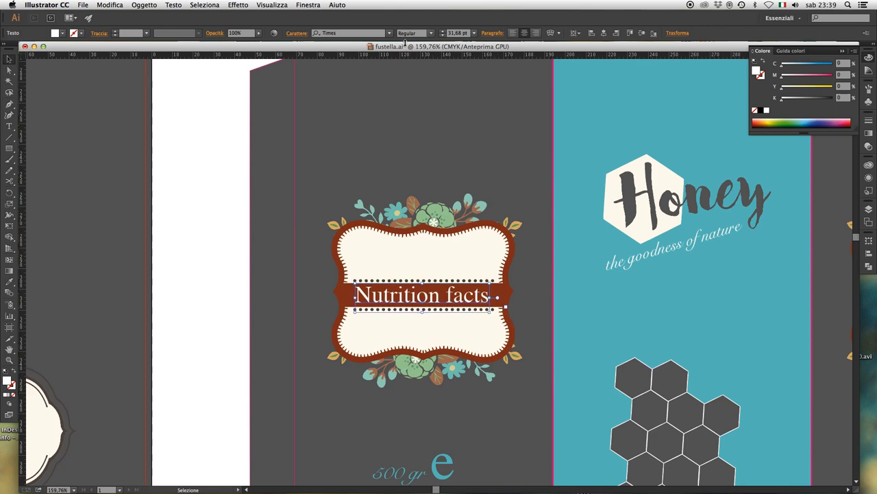
key("Left")
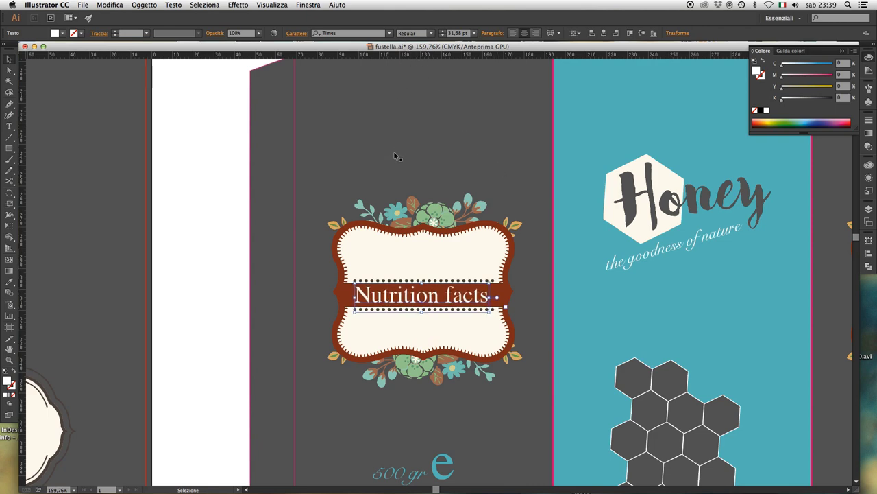
left_click(127, 218)
Zoom out and pan to view the whole die-line and the left grey panel.
key("z")
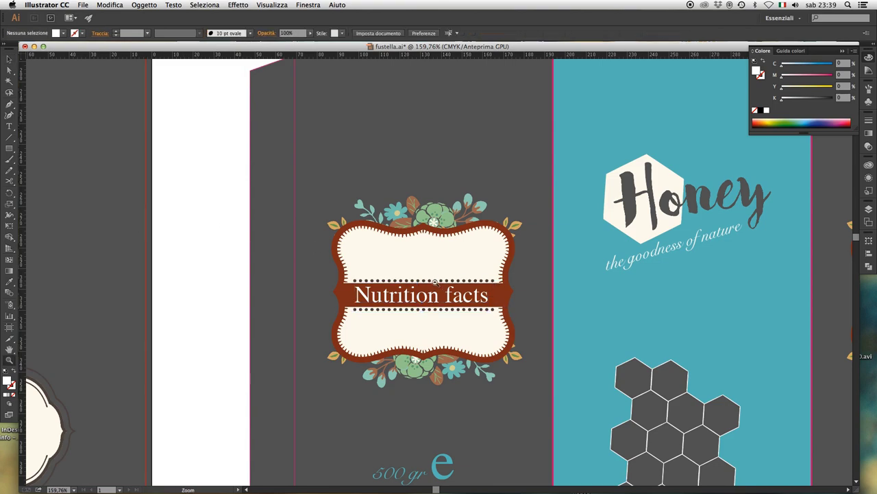
left_click(434, 283, "alt")
left_click(434, 282, "alt")
left_click(430, 260, "alt")
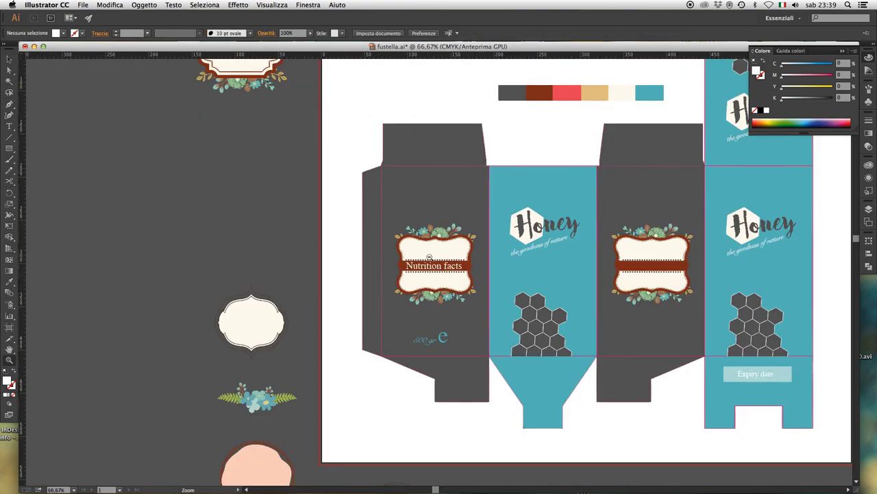
left_click(456, 236, "alt")
scroll(551, 253, "right", 2)
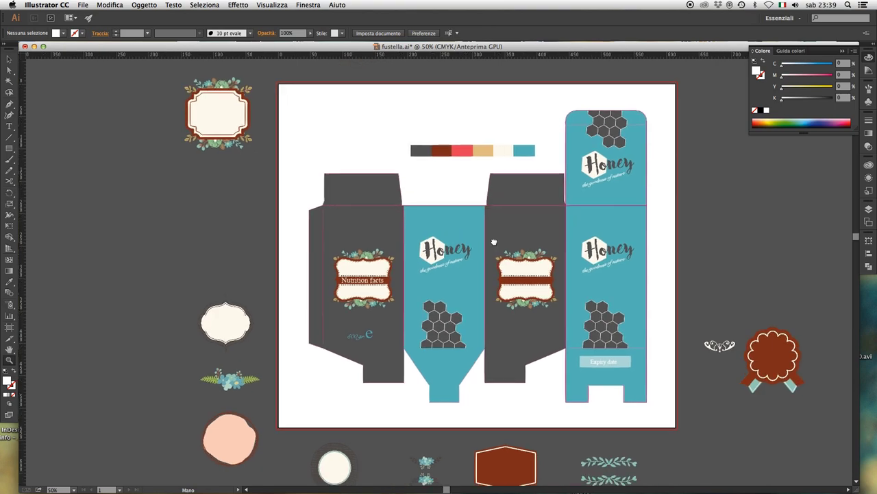
key("v")
scroll(508, 263, "right", 1)
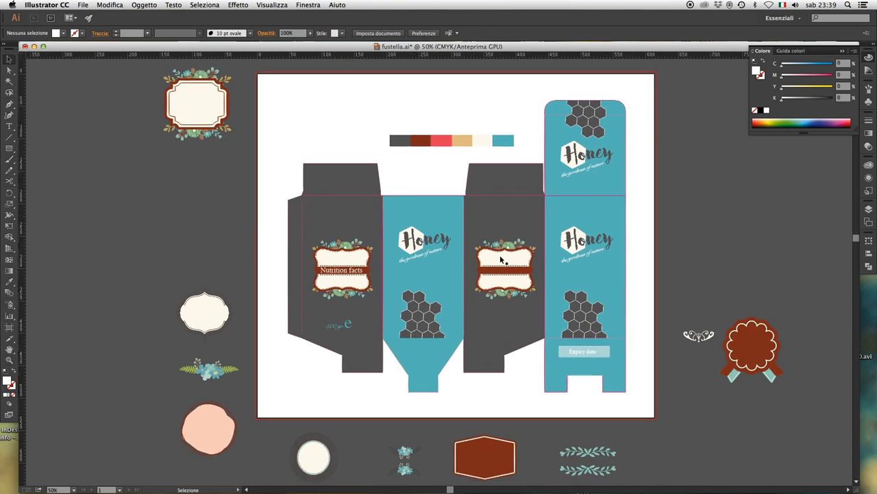
scroll(501, 259, "up", 3)
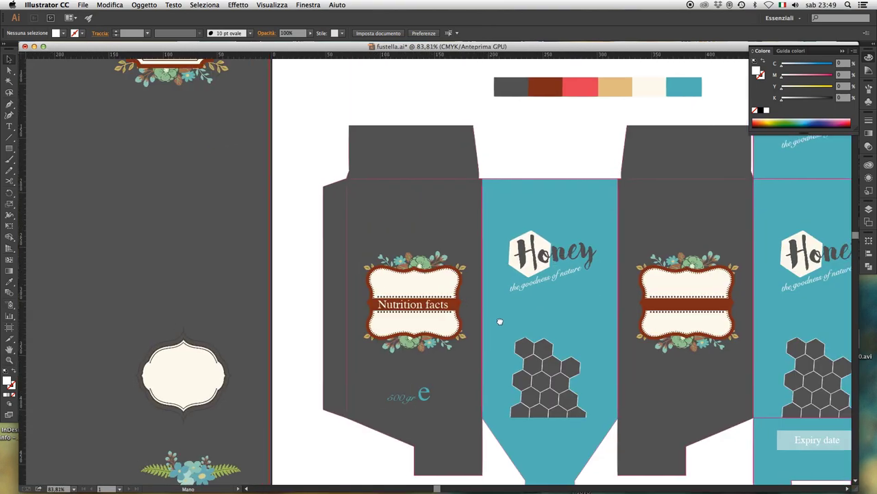
scroll(483, 301, "up", 1)
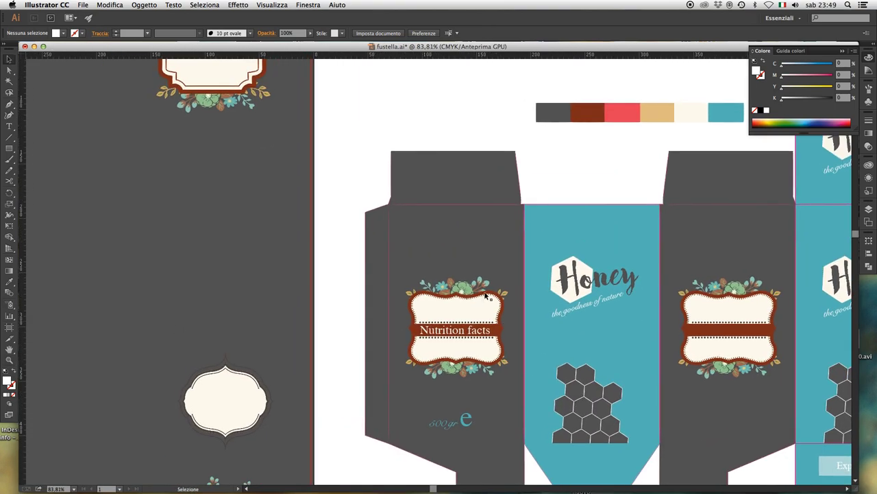
left_click(484, 337)
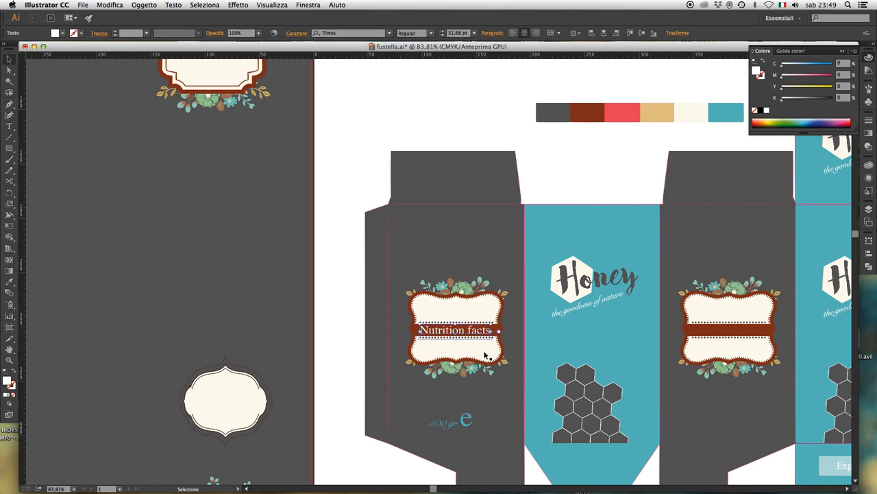
left_click(361, 287)
mouse_move(356, 301)
left_mouse_down()
mouse_move(429, 290)
mouse_move(541, 377)
left_mouse_up()
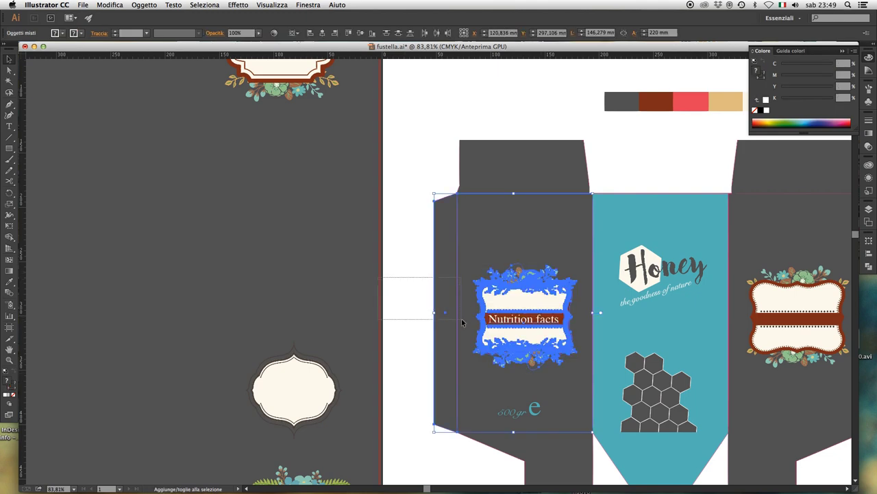
Move the Nutrition facts label group about 60 px up on the left grey panel.
key("a")
left_click(457, 321)
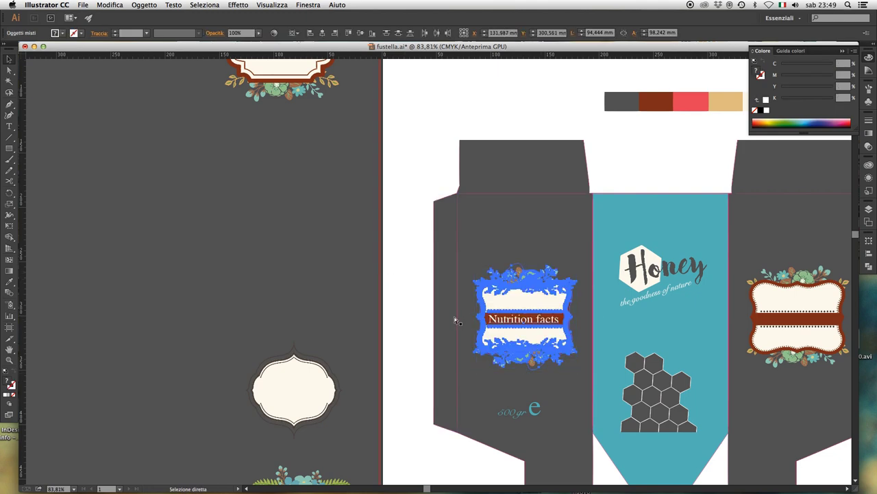
left_click(528, 331)
left_click_drag(528, 331, 528, 293)
left_click(417, 288)
key("z")
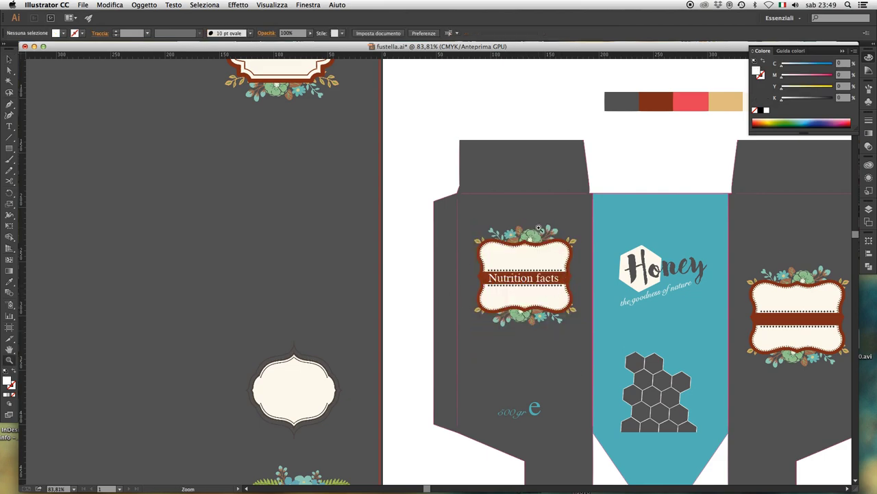
key("super+minus")
left_click(466, 274)
left_click_drag(294, 274, 467, 274)
left_click_drag(400, 338, 485, 261)
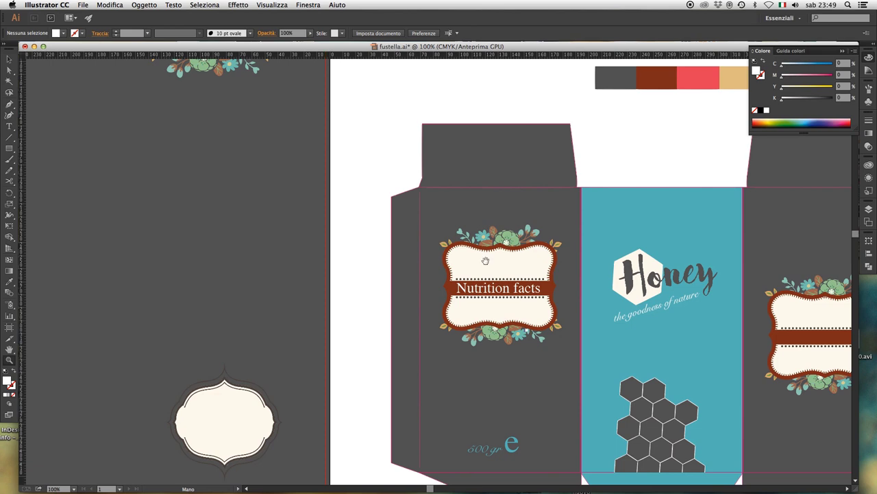
Draw an area text box below the Nutrition facts label, holding temporary 'VV' text.
key("t")
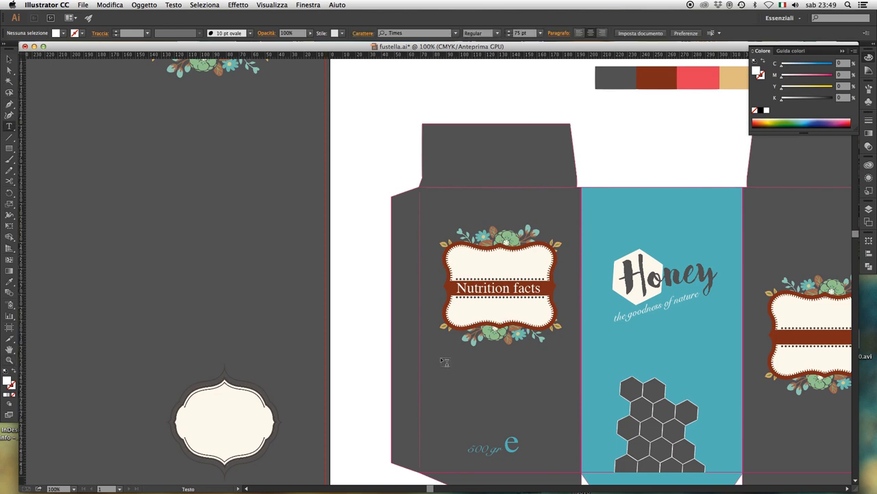
left_click_drag(499, 398, 567, 422)
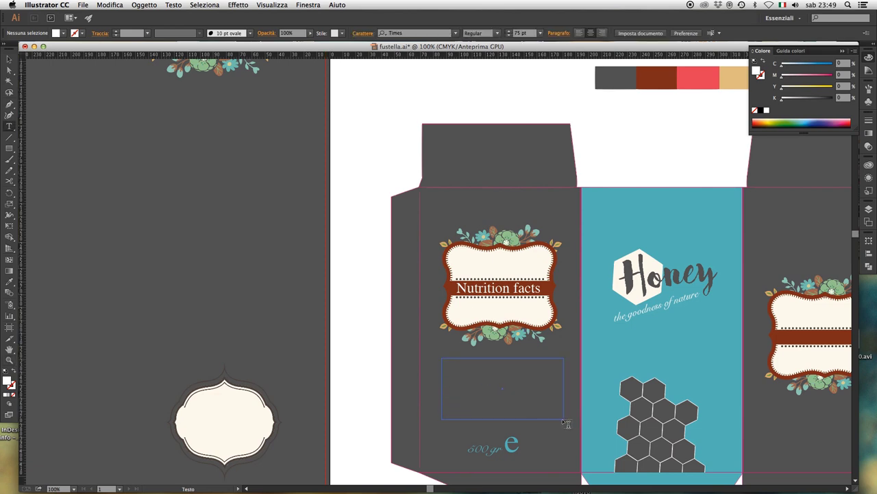
type("VV")
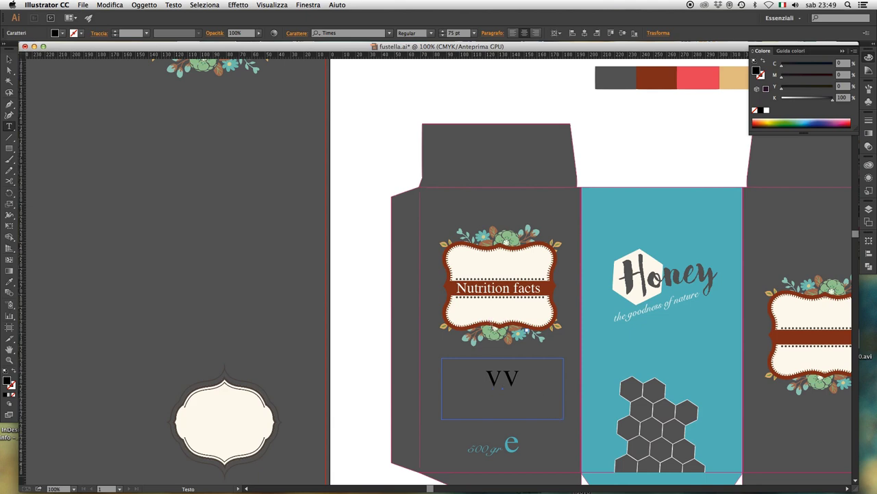
key("Escape")
left_click(347, 223)
key("z")
left_click(451, 245, "alt")
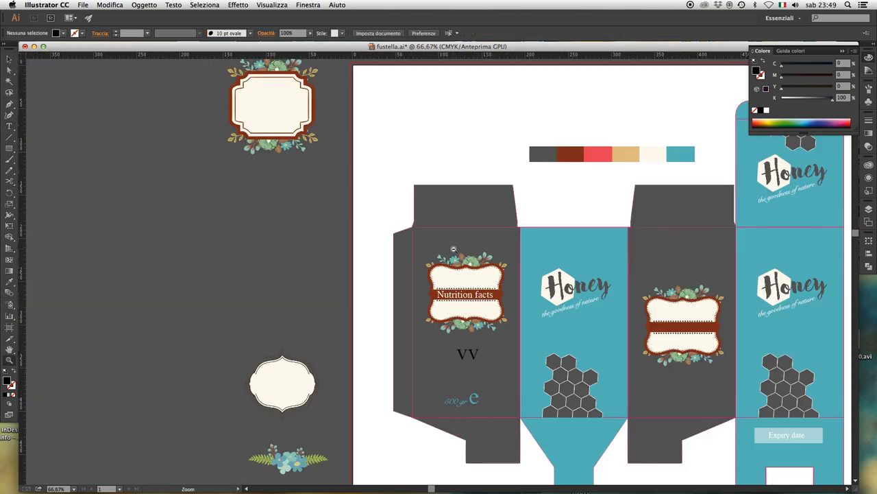
left_click(451, 245, "alt")
Paste the placeholder paragraph into the new box and delete the original above the artboard.
key("v")
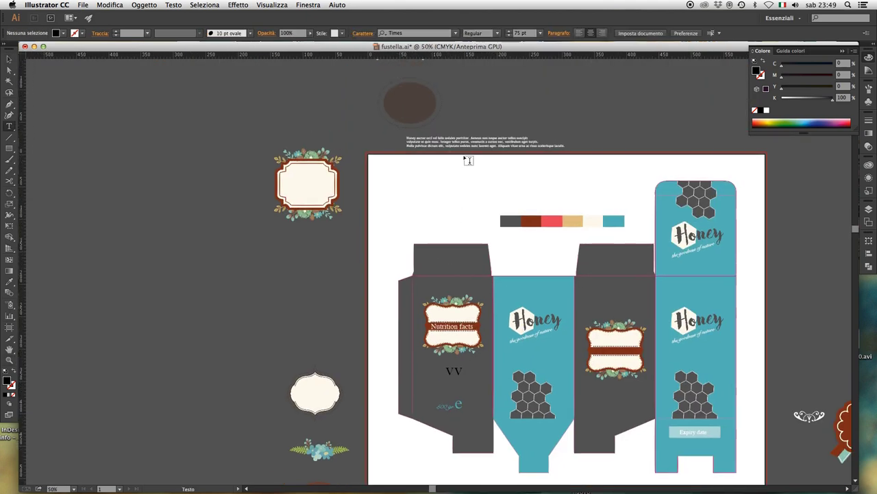
left_click(457, 145)
key("t")
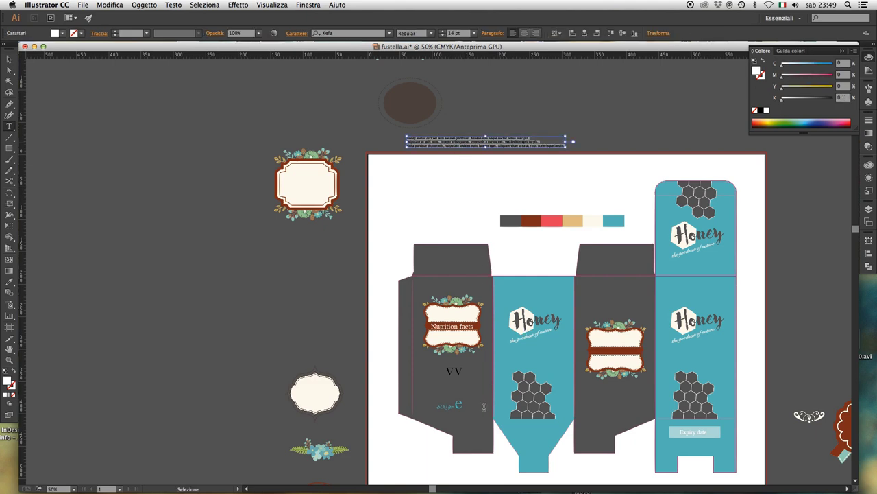
left_click(454, 370)
key("ctrl+v")
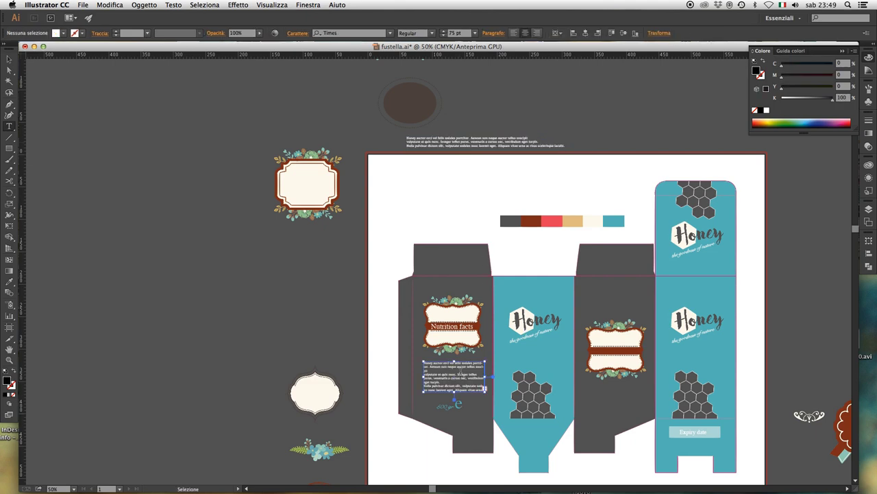
key("Escape")
left_click(448, 172)
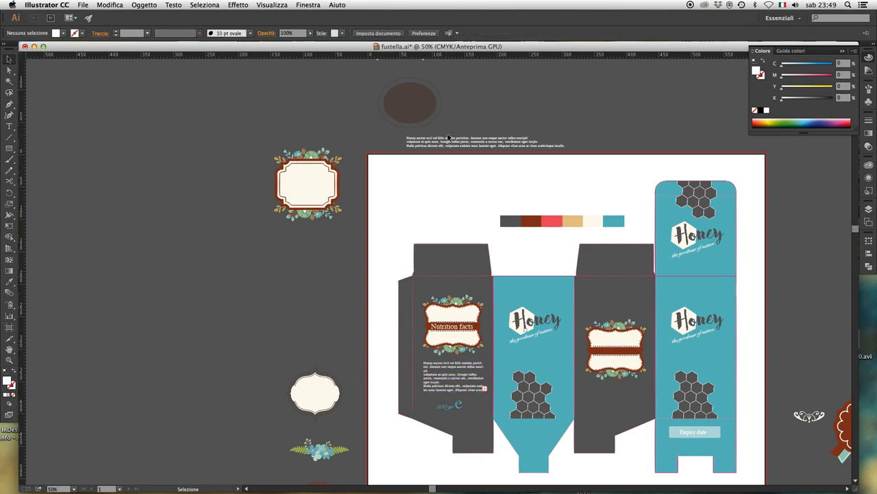
left_click(445, 146)
key("Delete")
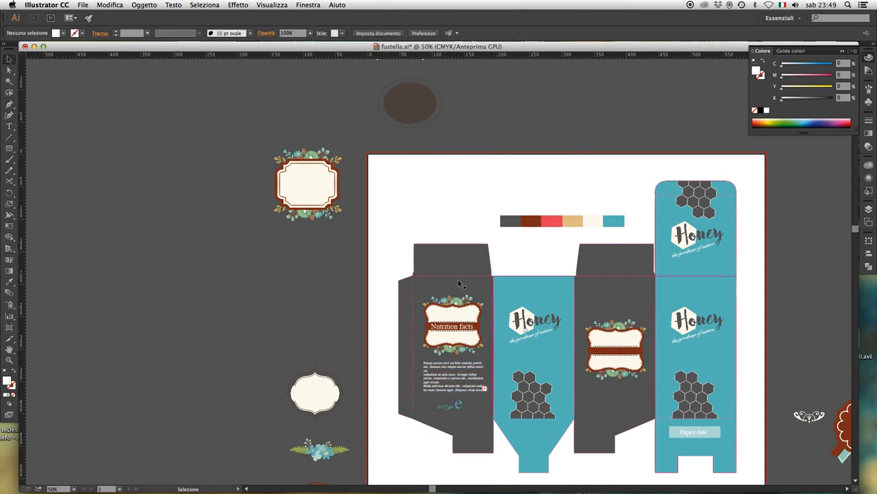
Widen the body text box toward the panel edge and pull its bottom up to fit.
key("z")
left_click_drag(375, 249, 537, 437)
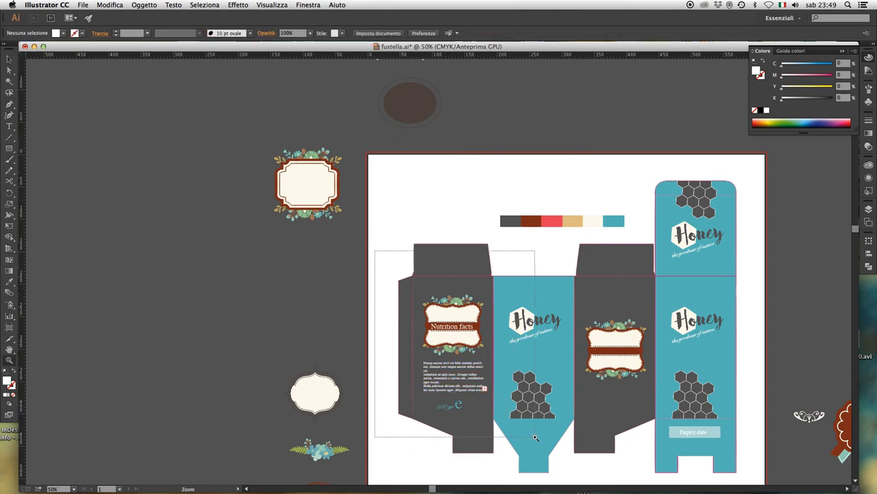
left_click_drag(505, 404, 554, 402)
key("v")
left_click(547, 359)
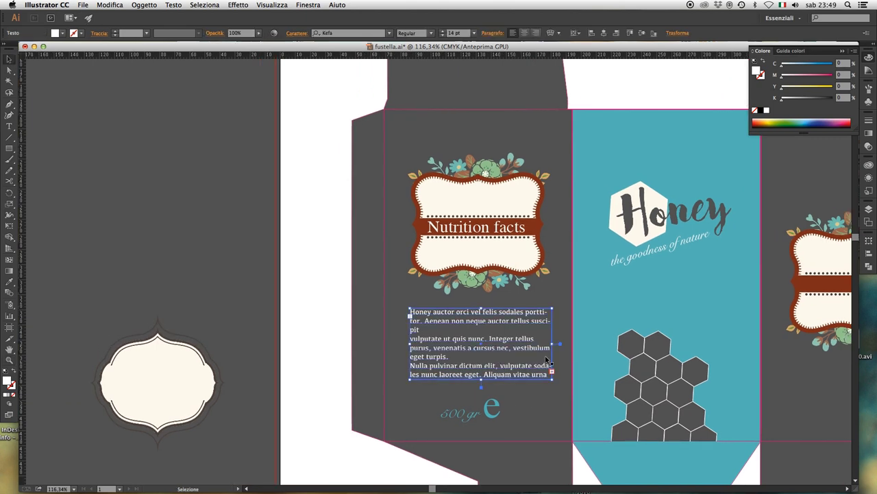
left_click_drag(553, 344, 572, 344)
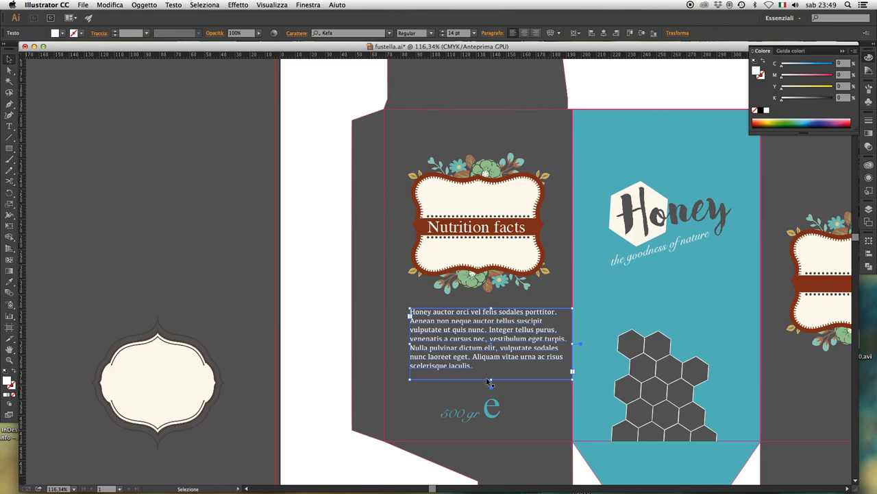
left_click_drag(492, 382, 492, 377)
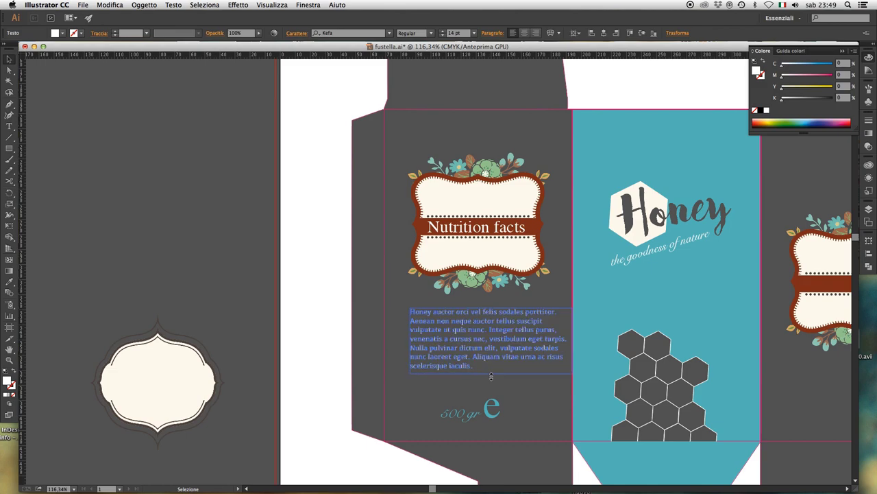
Nudge the body text box two steps left under the label.
left_click(386, 337)
key("super+1")
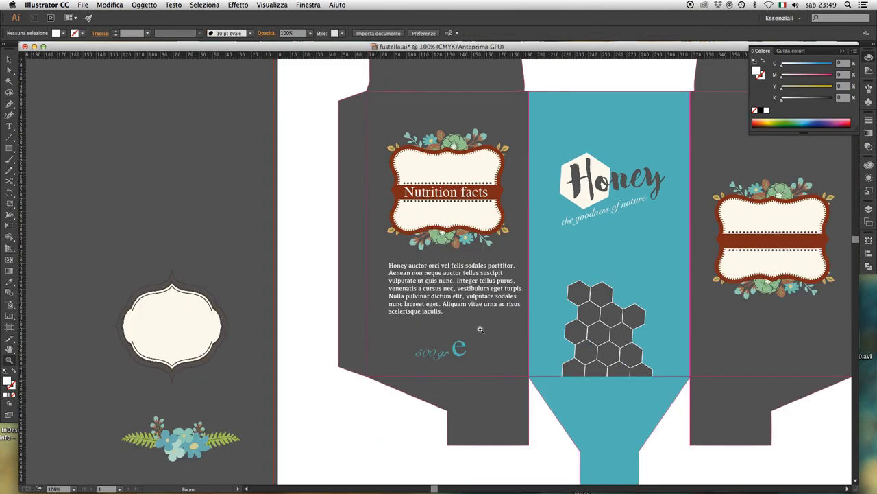
left_click_drag(455, 324, 476, 385)
key("v")
left_click(492, 360)
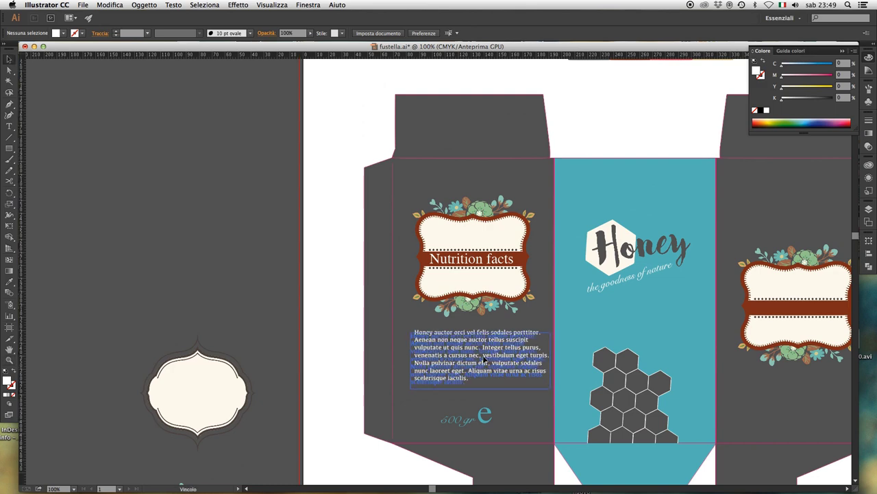
key("Left")
key("Left")
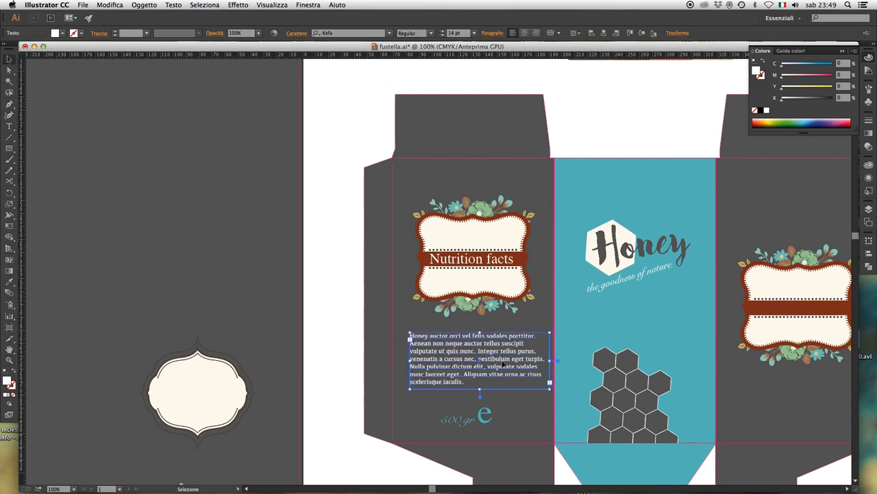
key("Left")
key("Left")
key("Left")
key("Left")
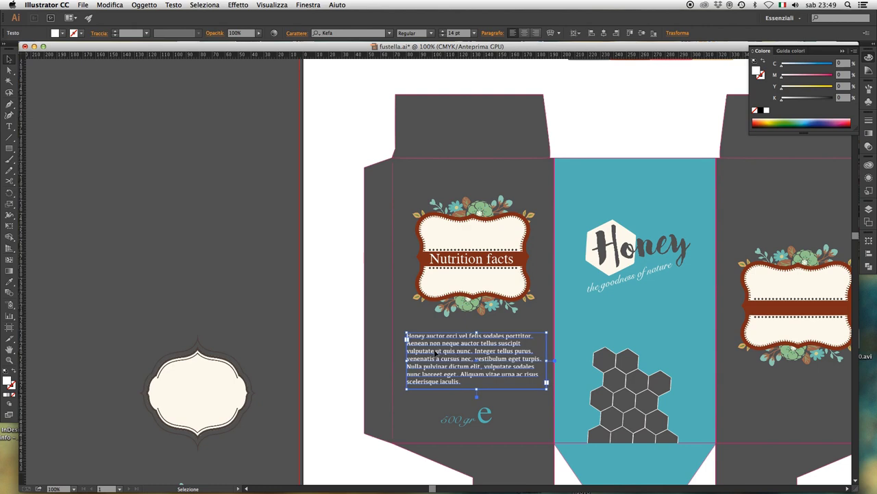
Nudge the body paragraph down two steps and shift the Nutrition facts label slightly.
key("Down")
key("Down")
key("Down")
key("Down")
key("Down")
key("Down")
key("Down")
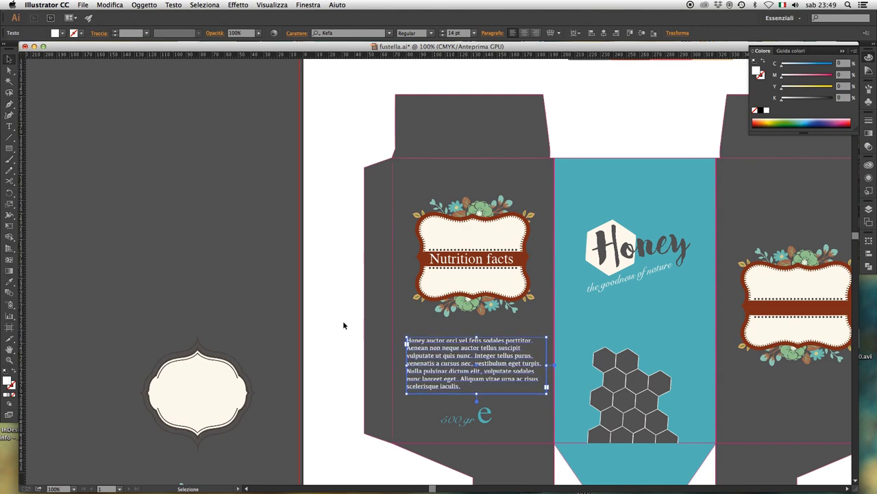
key("Down")
key("Down")
left_click(315, 278)
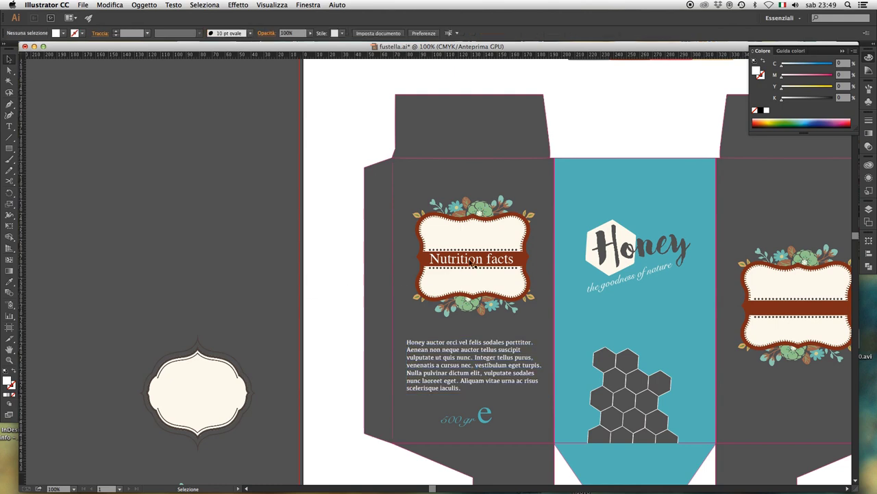
left_click(473, 264)
left_click_drag(476, 243, 476, 251)
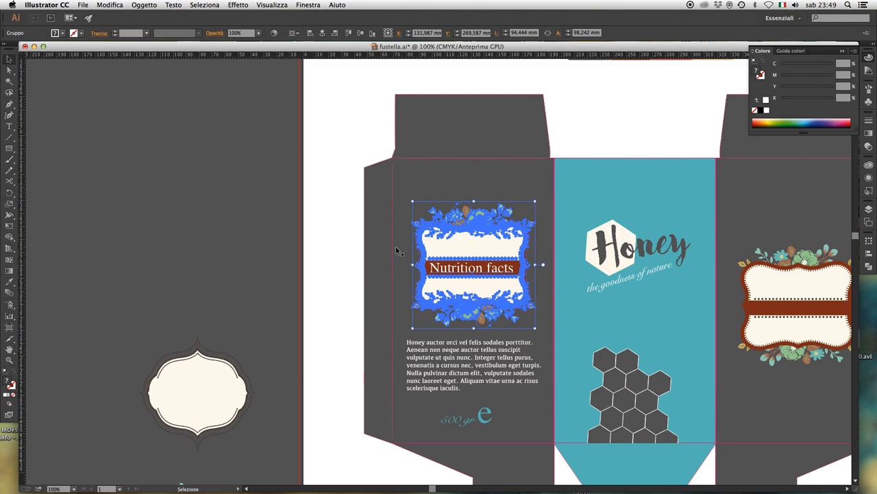
key("Up")
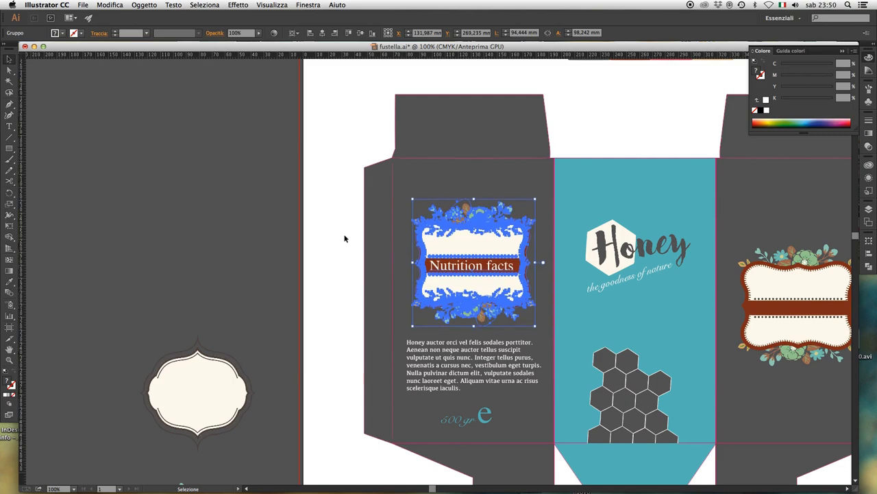
left_click(331, 232)
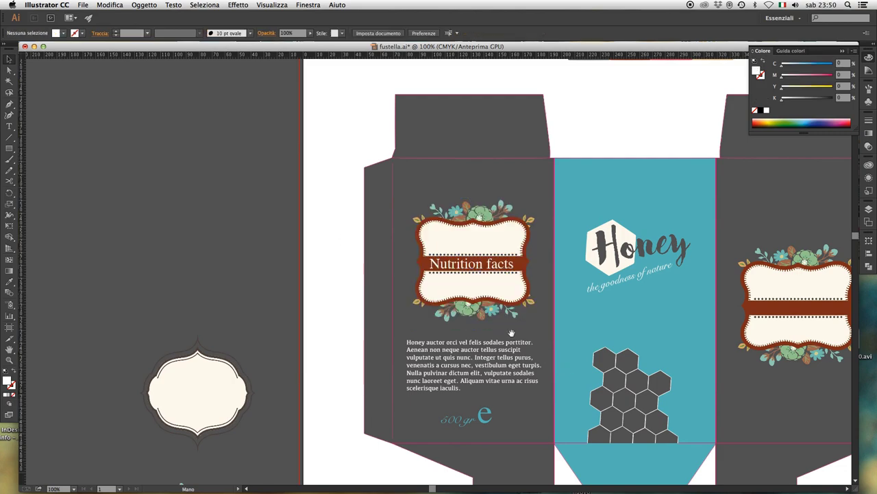
Move the Nutrition facts label up above the body paragraph, fine-tuning its position.
scroll(519, 354, "up", 2)
left_click(511, 382)
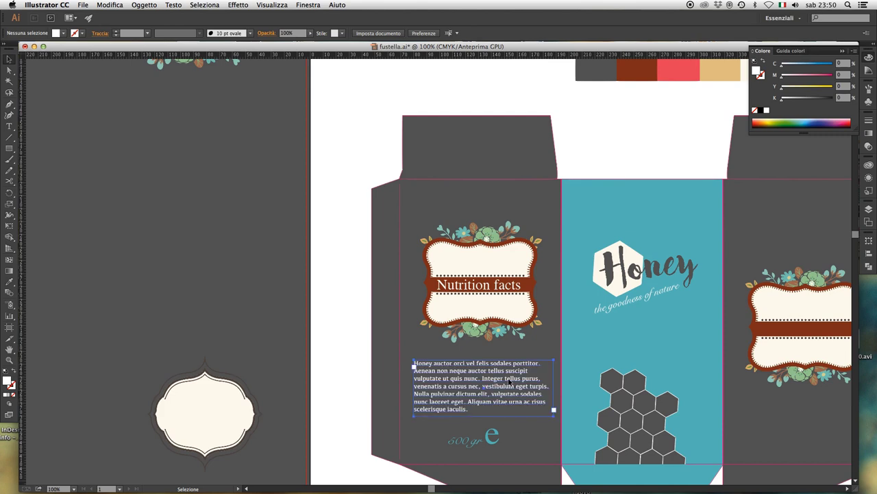
key("ctrl+a")
key("Escape")
left_click_drag(490, 315, 489, 306)
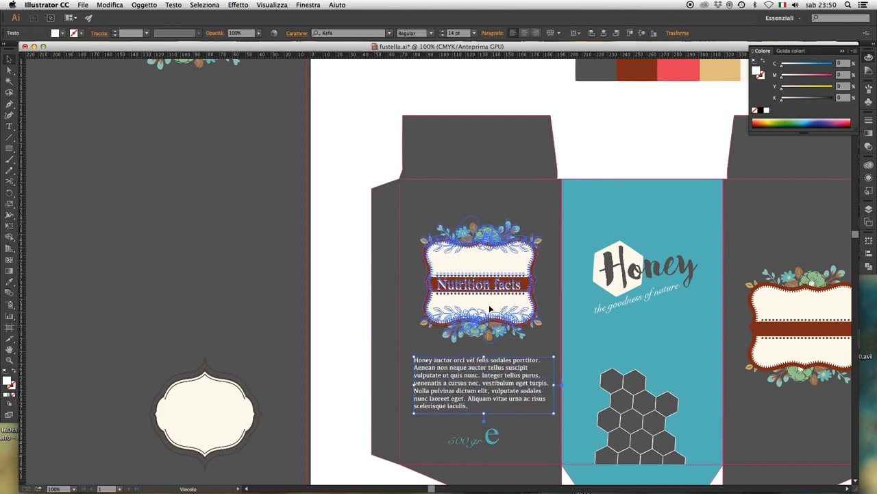
key("Down")
key("Down")
key("Down")
left_click(342, 299)
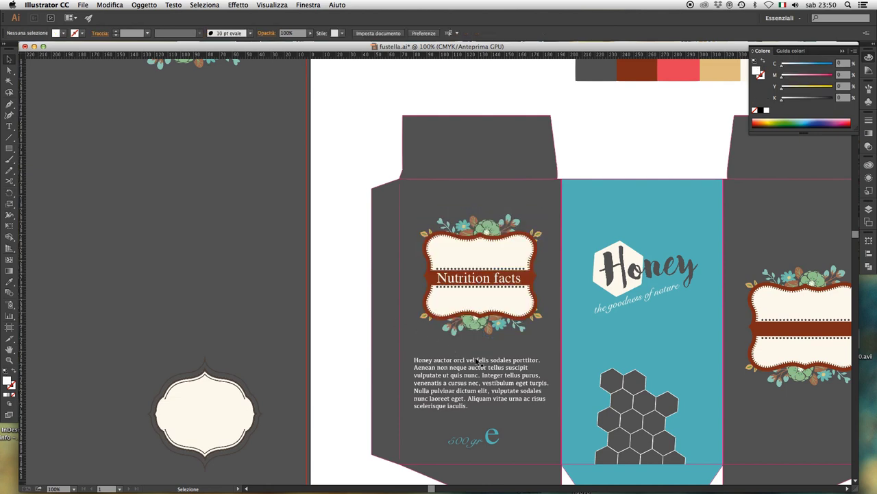
Zoom in on the left side panel's Nutrition facts label.
key("z")
left_click(490, 316, "alt")
left_click(459, 306, "alt")
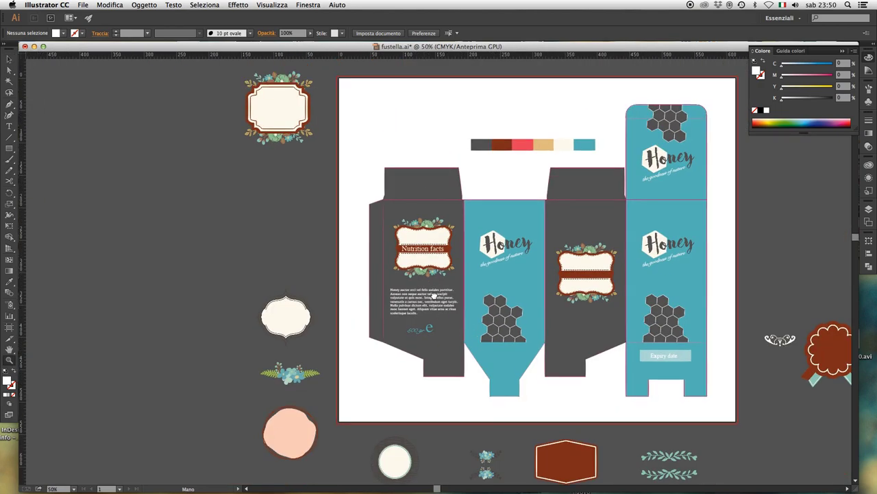
left_click_drag(385, 217, 517, 393)
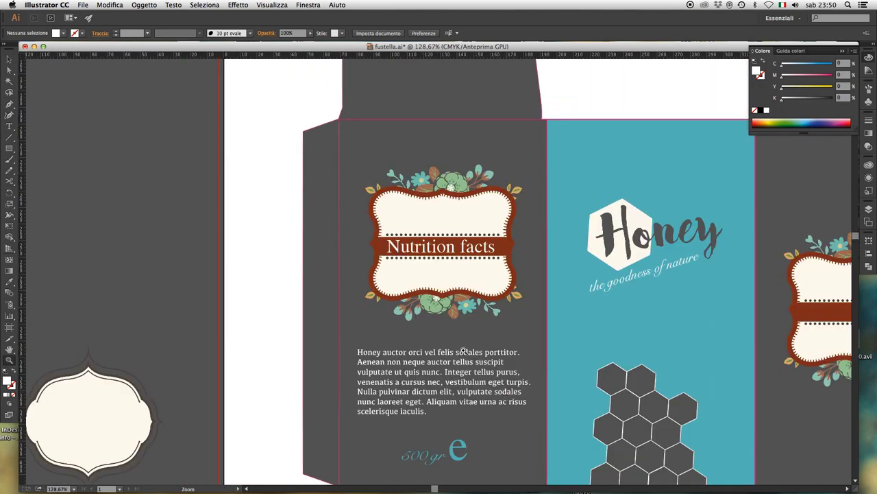
Change the Nutrition facts heading font from Times to Kefa Regular.
key("a")
left_click(452, 356)
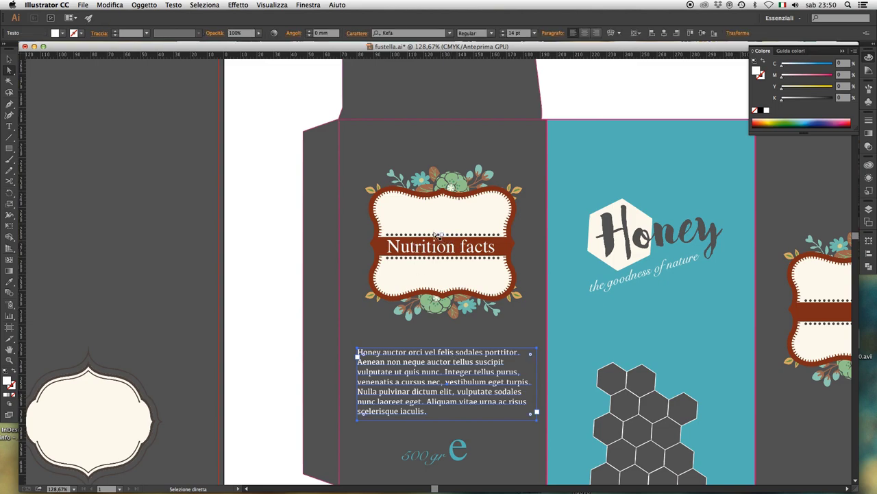
left_click(439, 240)
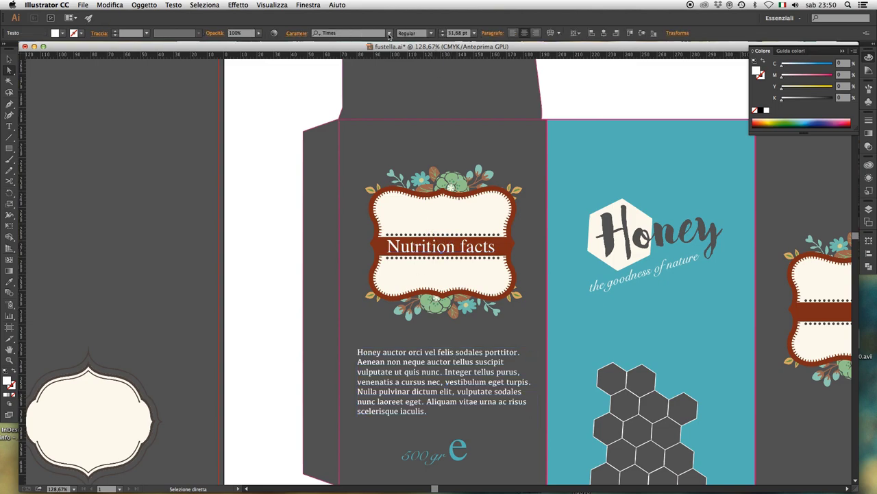
left_click(388, 34)
type("ke")
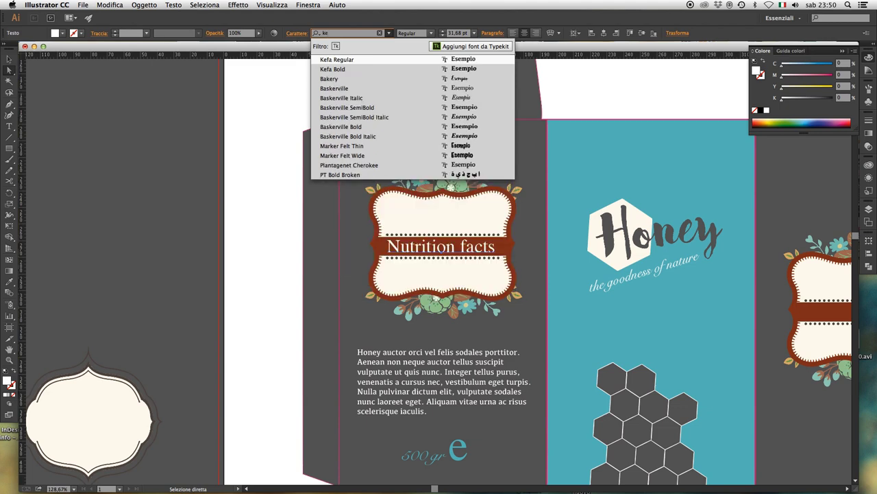
key("Return")
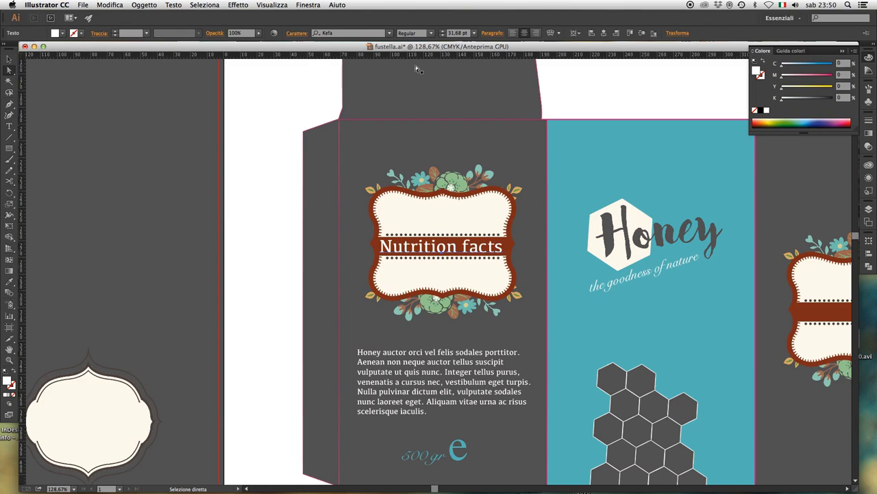
left_click(611, 82)
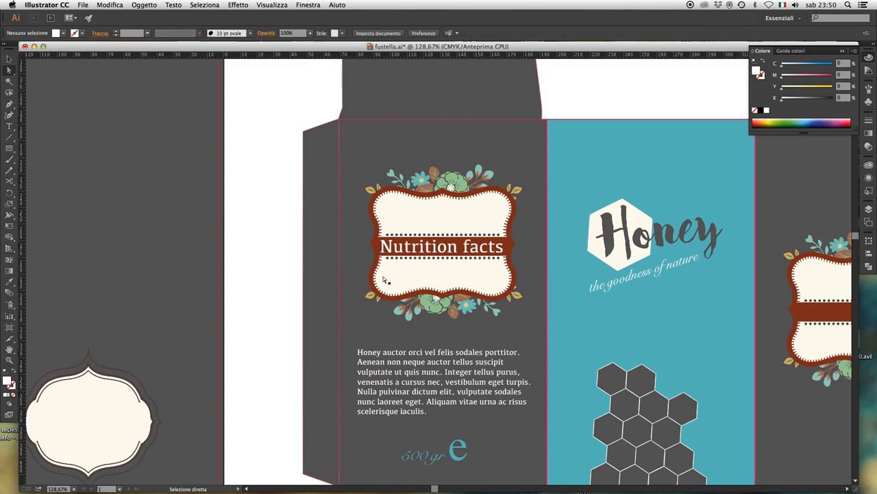
key("z")
left_click(438, 276, "alt")
left_click(437, 276, "alt")
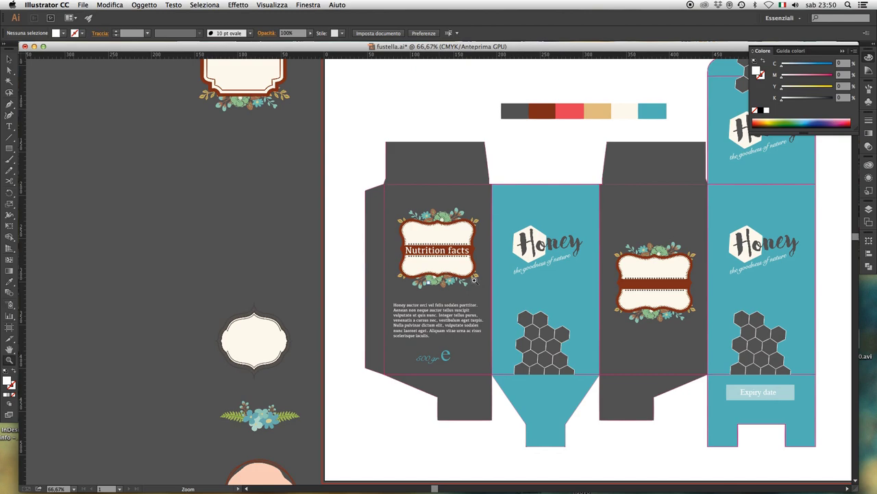
key("v")
scroll(442, 300, "up", 3)
scroll(442, 300, "left", 2)
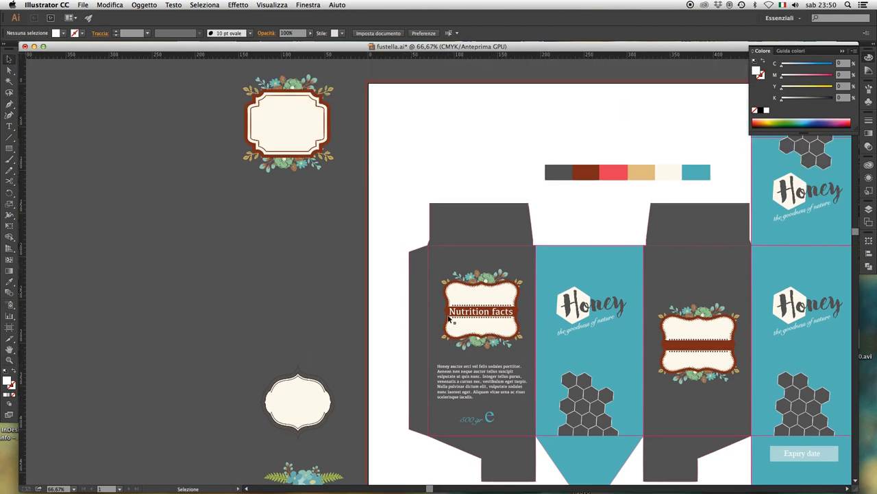
key("z")
left_click_drag(377, 186, 576, 484)
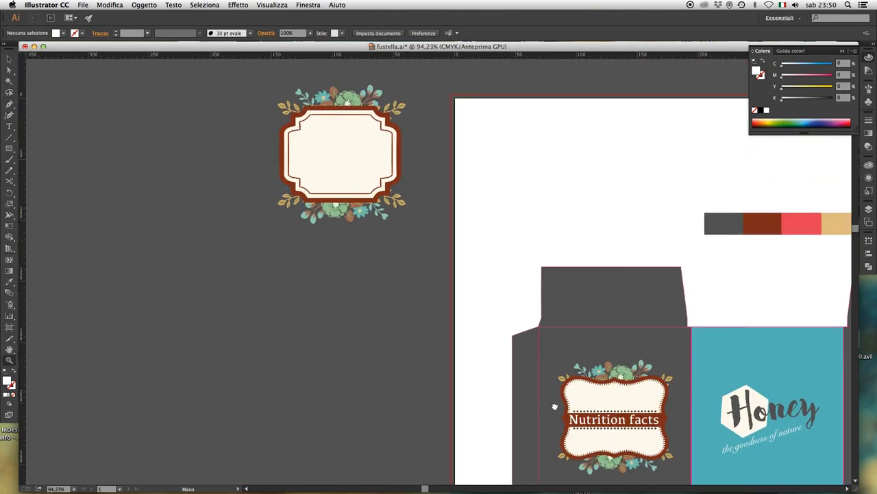
left_click_drag(556, 417, 485, 253)
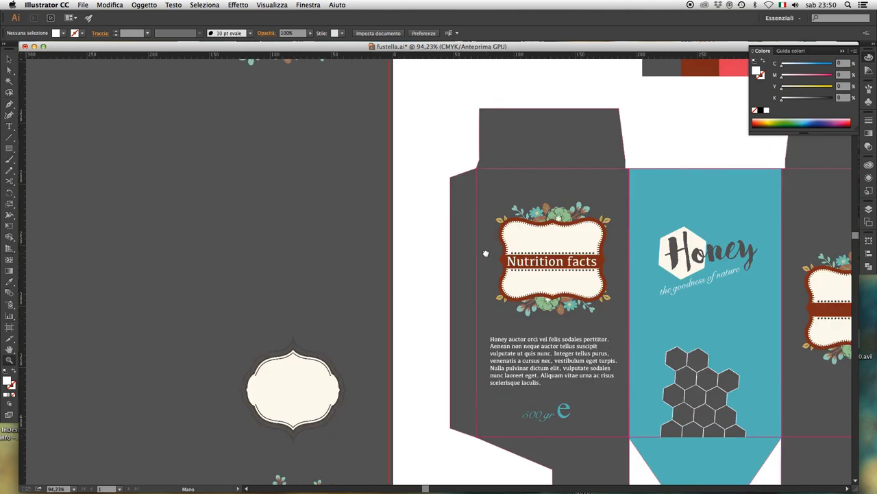
key("t")
left_click(558, 359)
left_click_drag(560, 353, 537, 353)
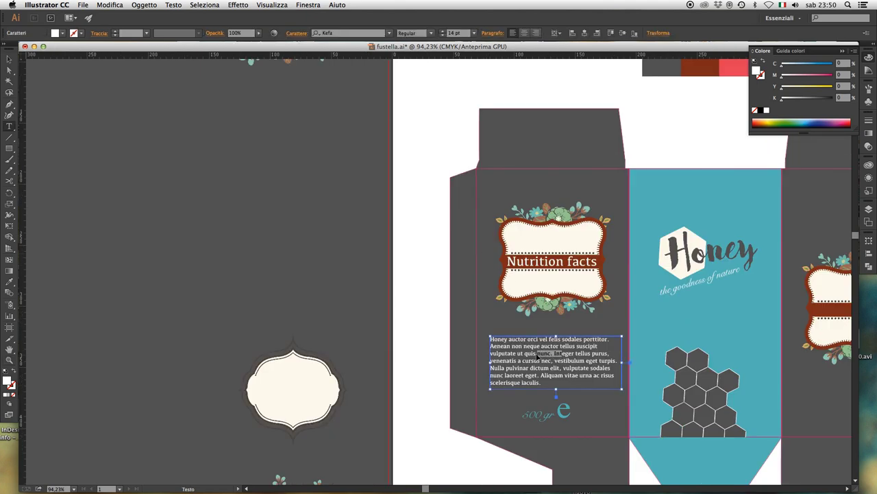
key("Escape")
left_click(384, 263)
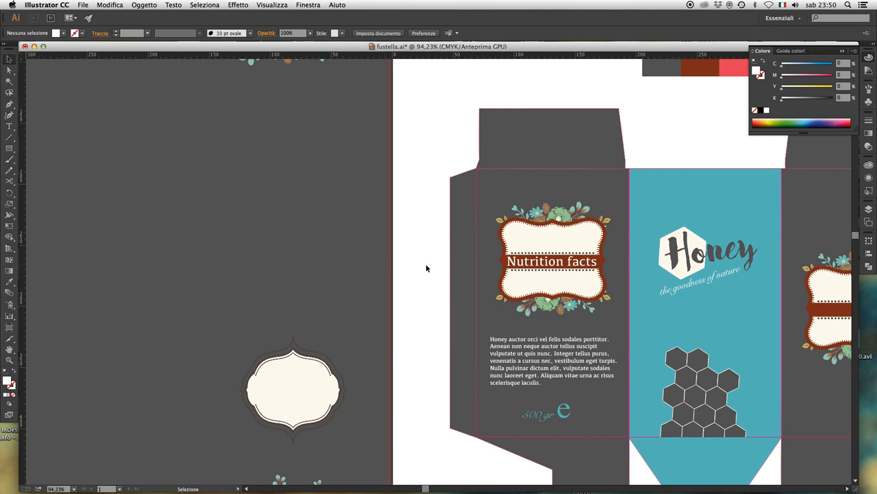
key("z")
left_click(556, 294, "alt")
key("v")
left_click(644, 277)
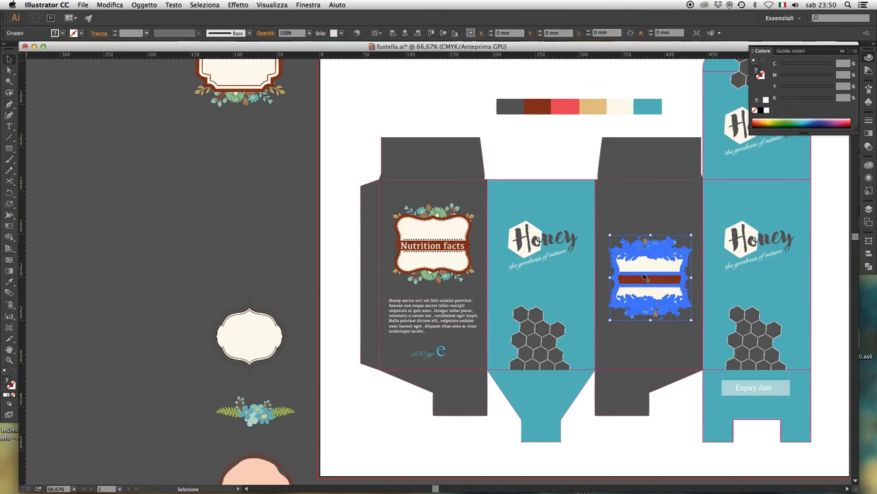
Delete the blank label and Alt-drag a copy of the Nutrition facts block onto the right grey panel.
key("ctrl+x")
key("ctrl+v")
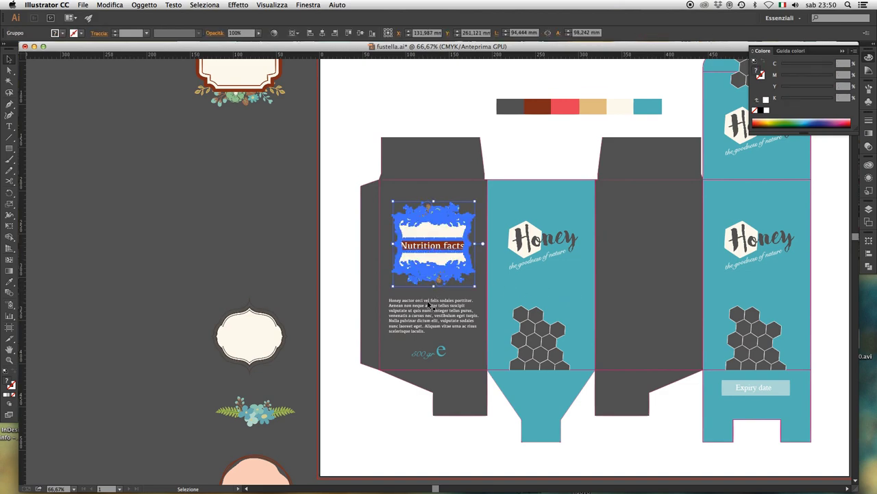
left_click(433, 309, "shift")
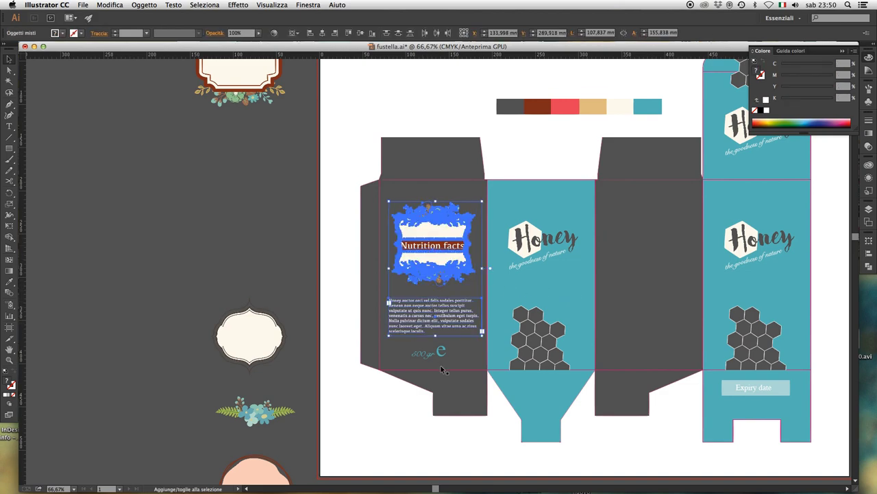
left_click(441, 354, "shift")
left_click_drag(441, 354, 652, 358)
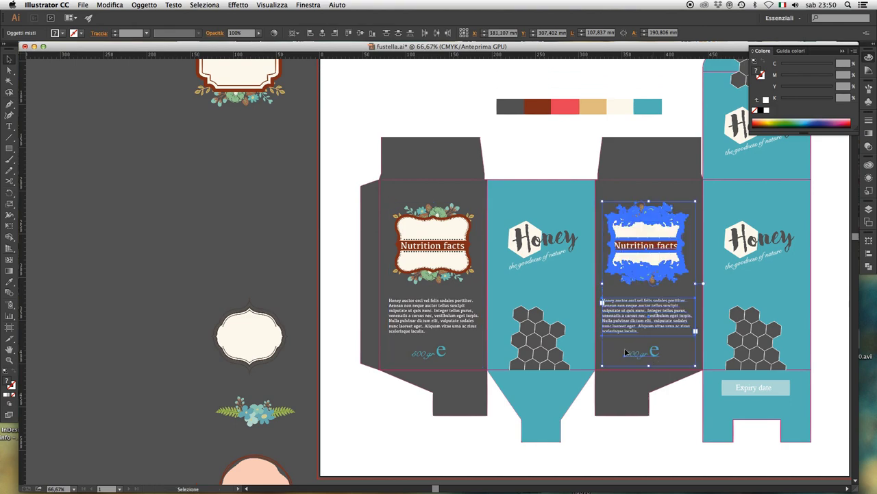
key("Right")
key("Right")
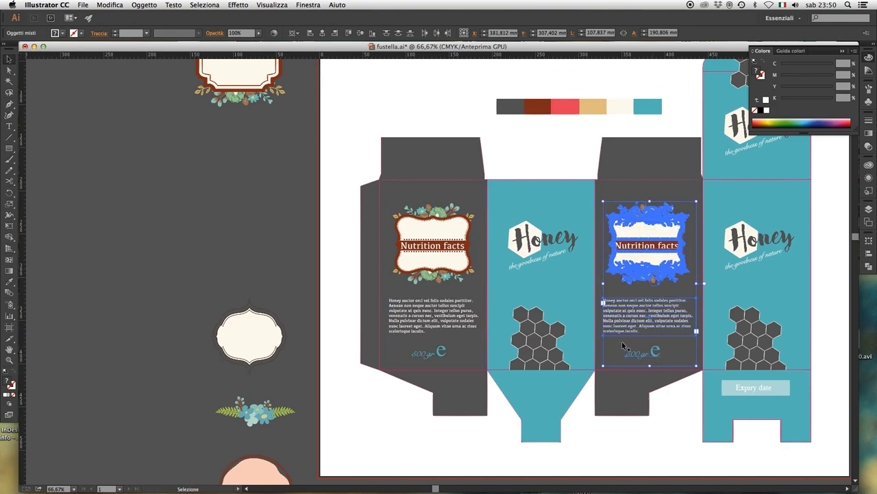
left_click(548, 150)
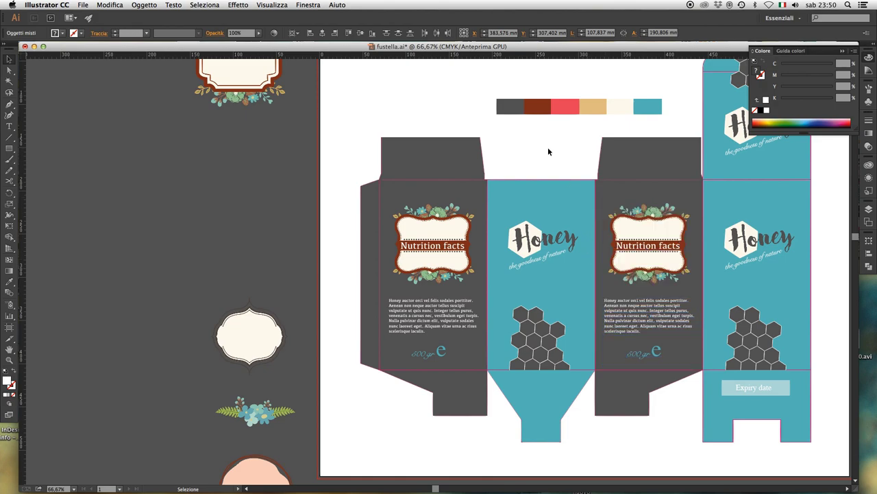
Reframe the view on the box dieline and zoom in on the Nutrition facts panel.
key("z")
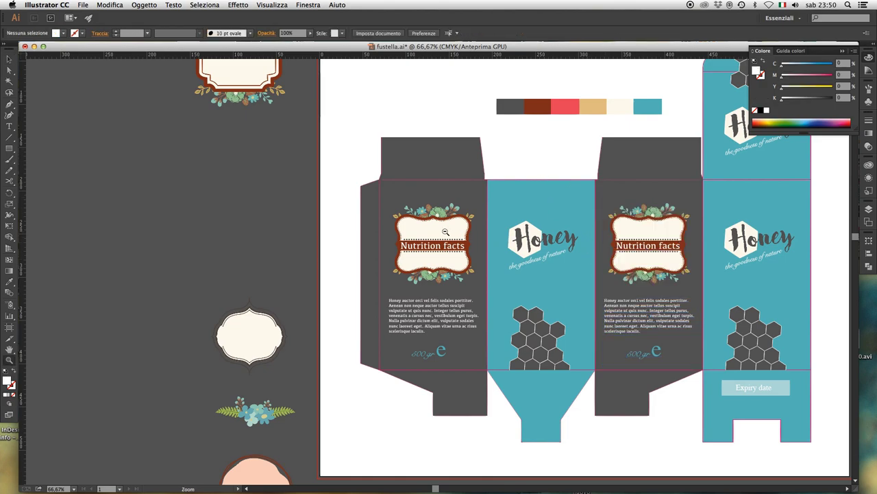
left_click(501, 269, "alt")
scroll(494, 250, "down", 5)
scroll(494, 250, "right", 3)
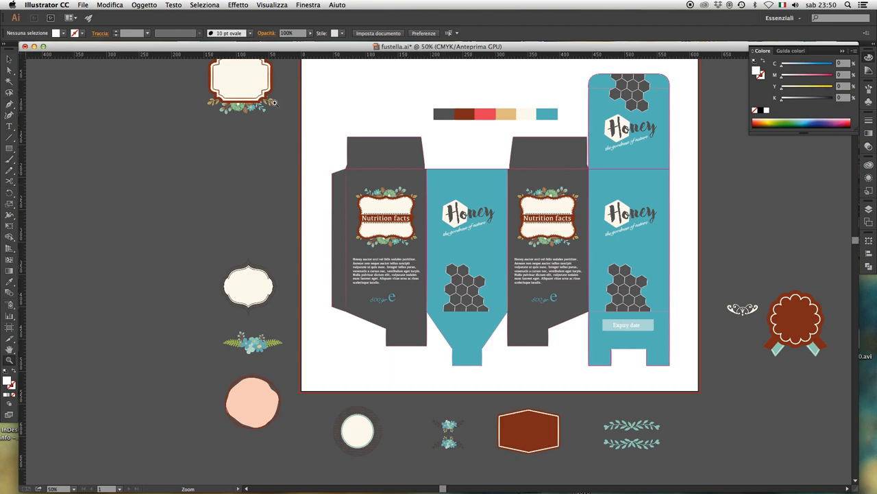
left_click_drag(301, 101, 706, 405)
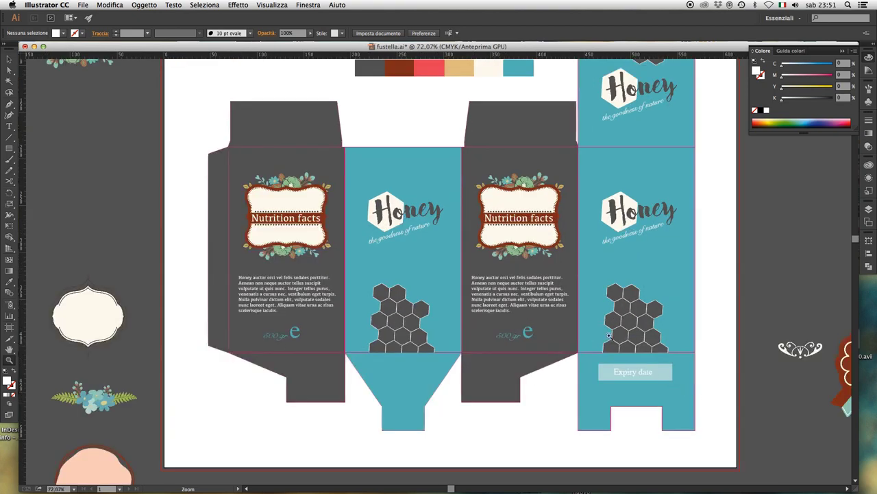
scroll(534, 277, "up", 2)
scroll(535, 277, "up", 3)
left_click_drag(459, 293, 617, 296)
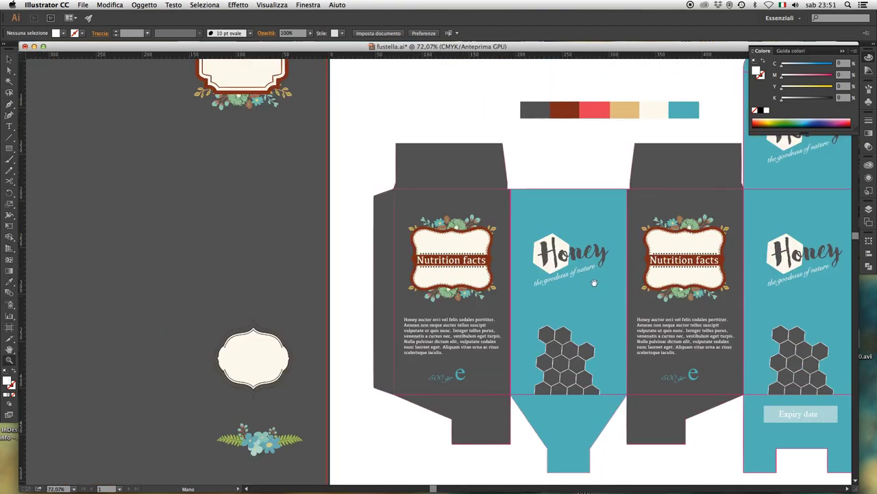
left_click_drag(338, 148, 539, 376)
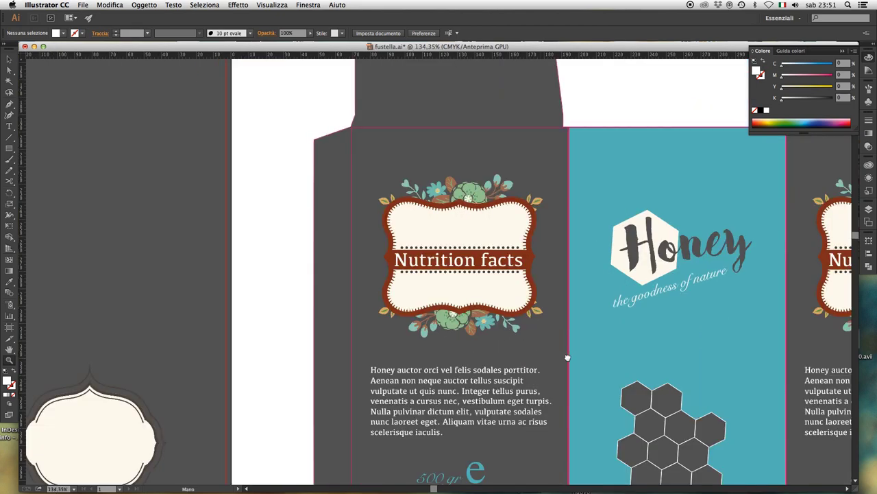
Draw a text area beside the dieline containing 'CC' and enlarge it.
scroll(569, 356, "left", 3)
key("t")
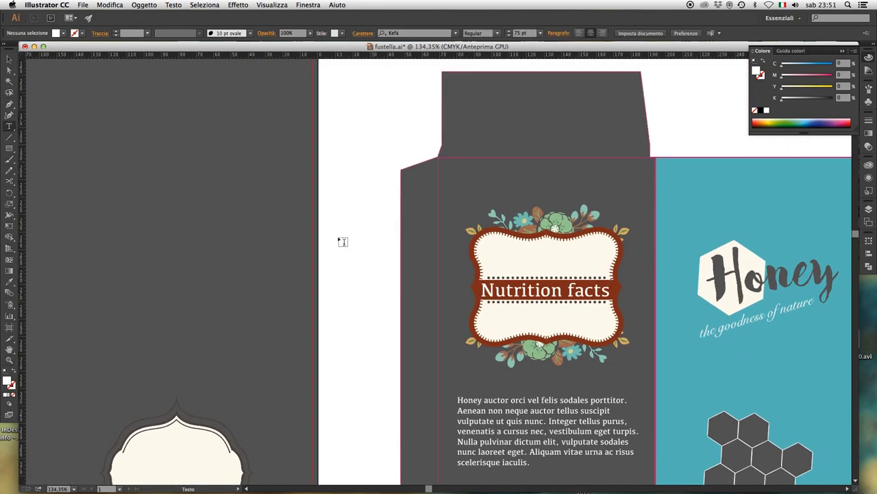
left_click_drag(338, 237, 390, 263)
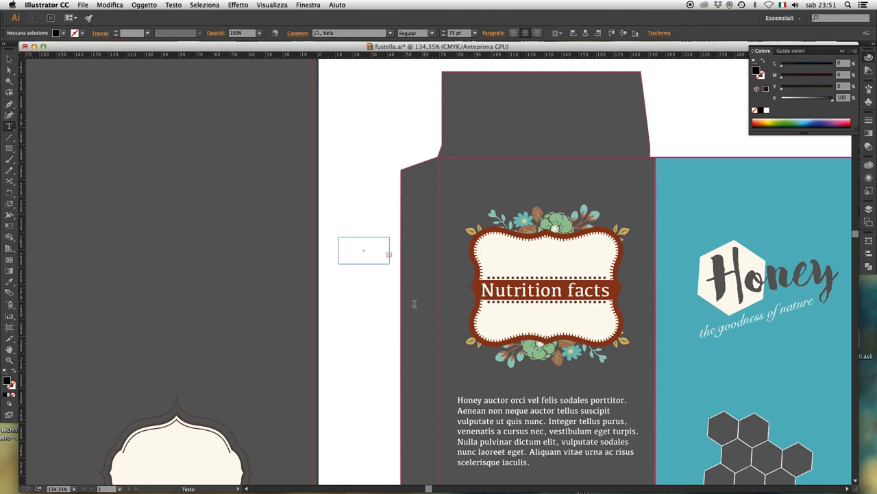
type("CC")
key("Escape")
left_click_drag(390, 264, 401, 276)
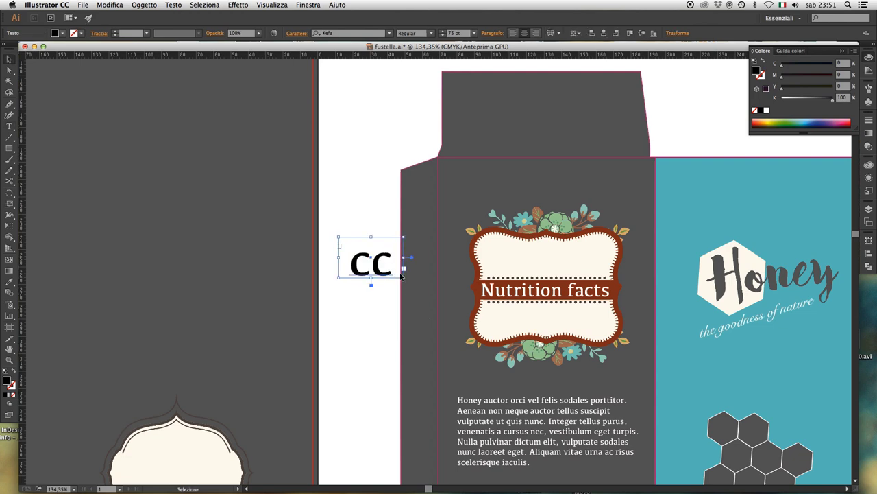
Select the opening body paragraph text and delete the 'CC' placeholder, leaving the frame empty.
key("t")
left_click_drag(525, 421, 464, 399)
left_click(376, 269)
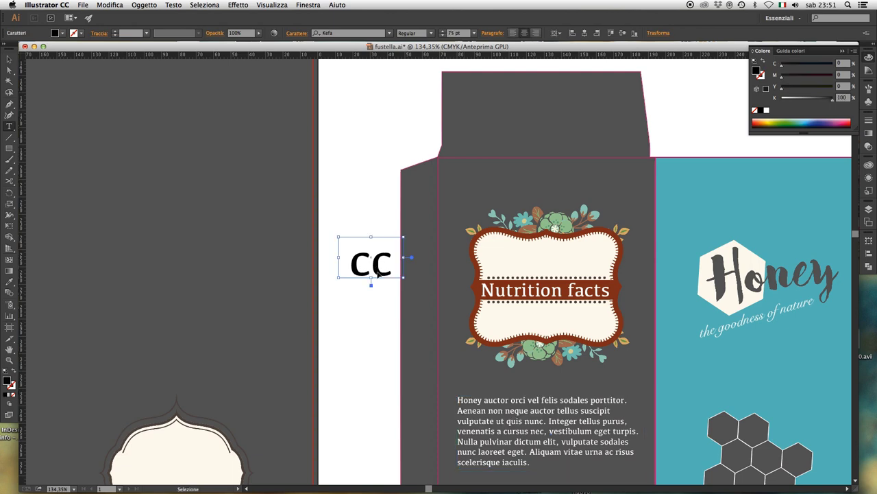
double_click(375, 270)
left_click(507, 420)
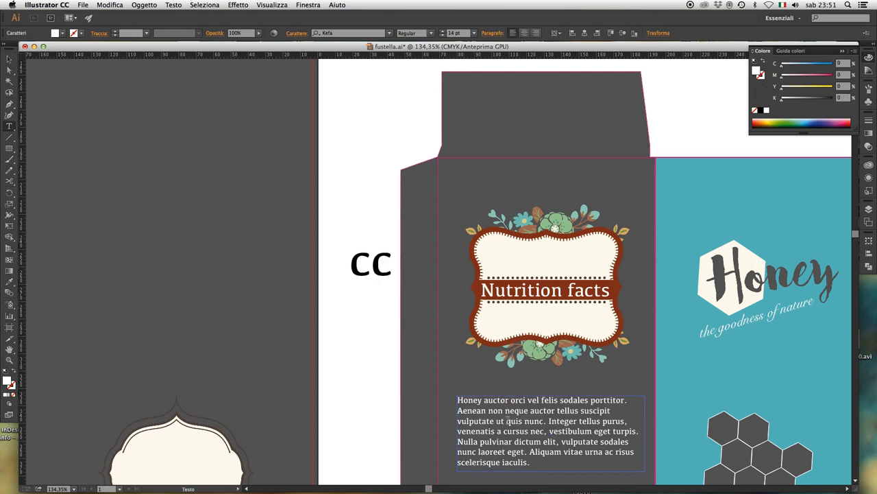
left_click_drag(523, 420, 441, 387)
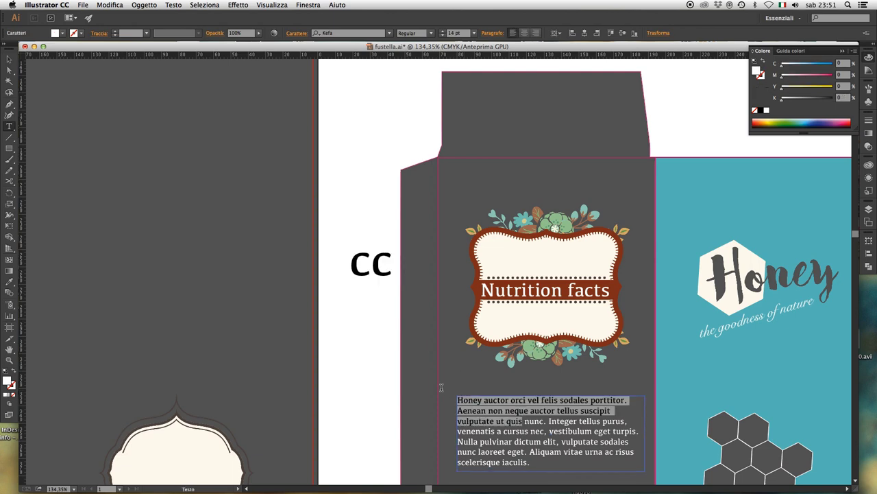
left_click(367, 262)
double_click(368, 263)
key("BackSpace")
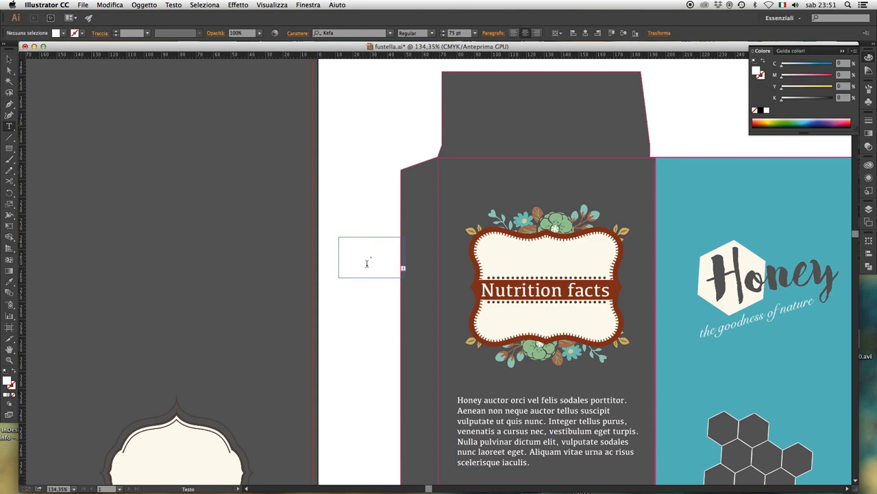
key("Escape")
Widen the text frame, place it over the label's top, and match the grey body text style.
left_click_drag(404, 279, 503, 264)
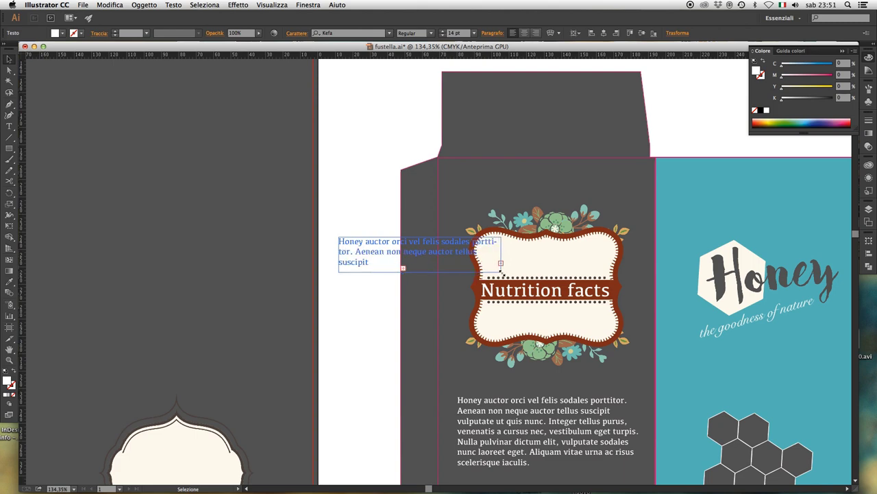
left_click_drag(455, 252, 579, 238)
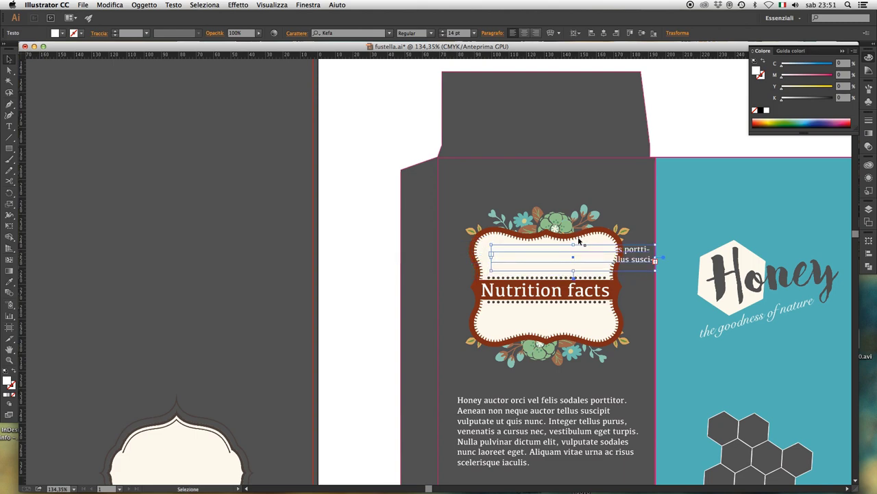
key("i")
left_click(637, 182)
key("v")
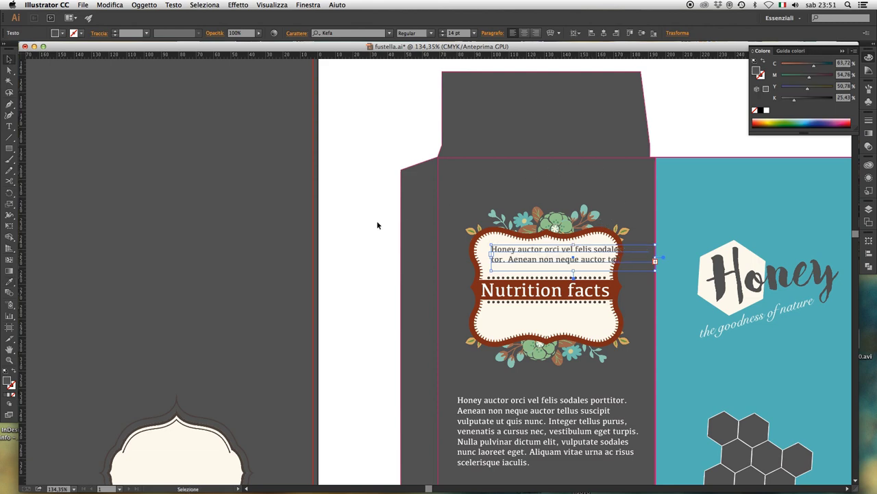
left_click_drag(539, 263, 531, 263)
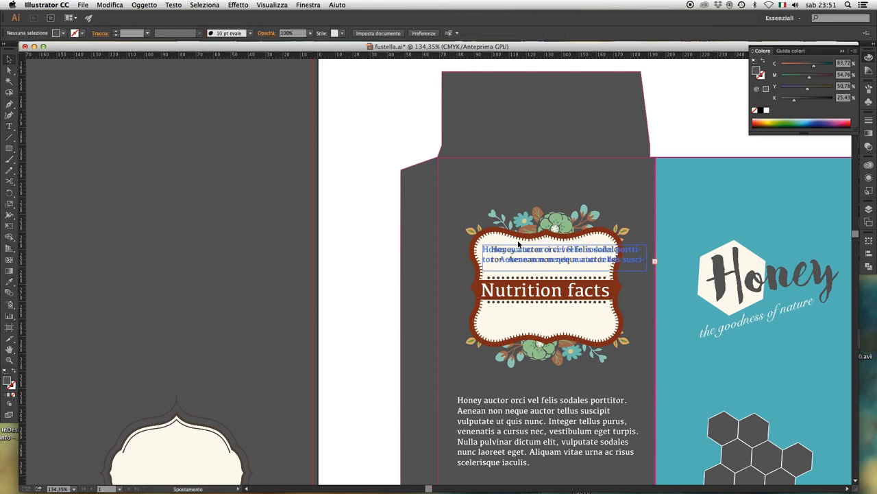
Set the label text to 12 pt, centre-aligned, with the frame resized to fit.
left_click(443, 36)
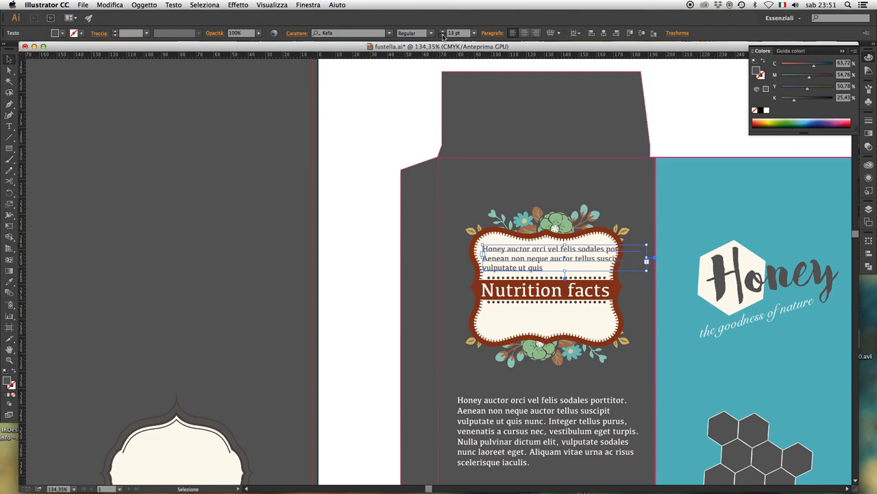
left_click(443, 36)
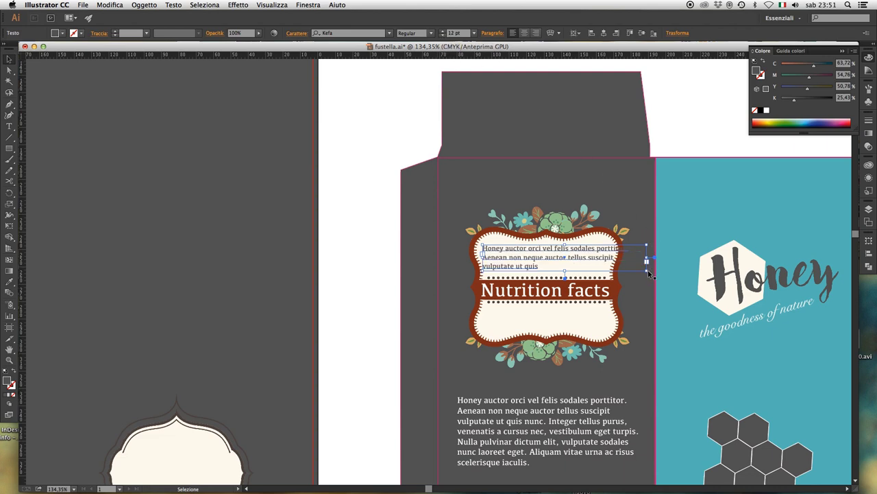
left_click_drag(646, 272, 606, 267)
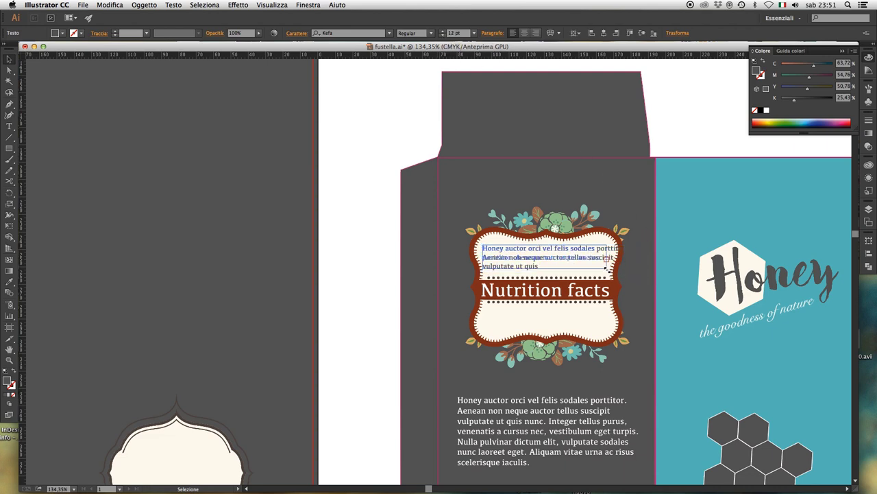
left_click(524, 34)
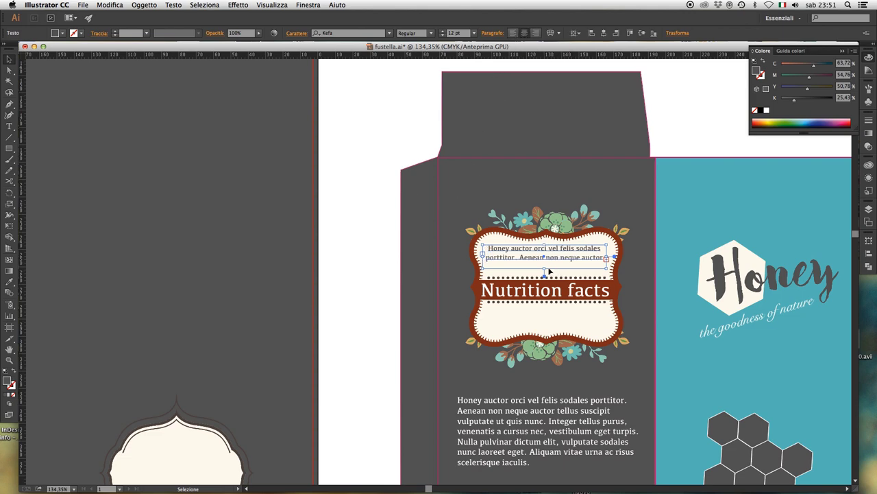
left_click_drag(544, 271, 552, 292)
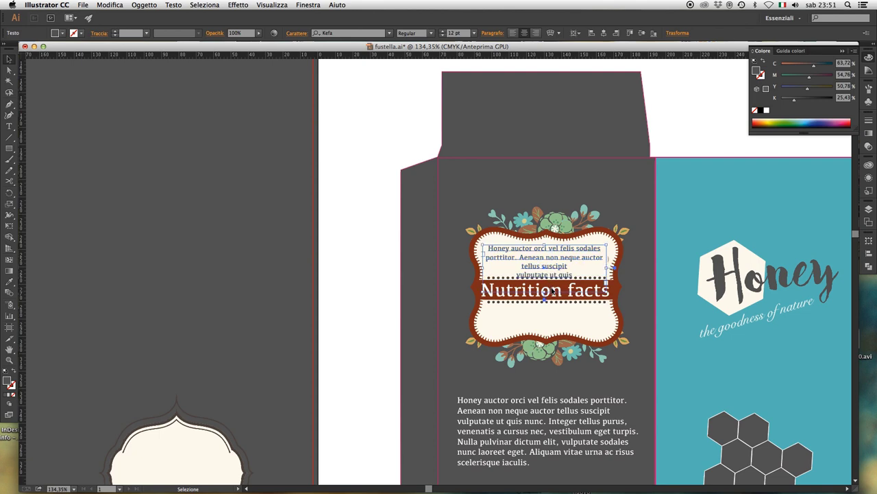
Remove the line break before 'vulputate ut quis' and Alt-drag a copy below the heading.
key("t")
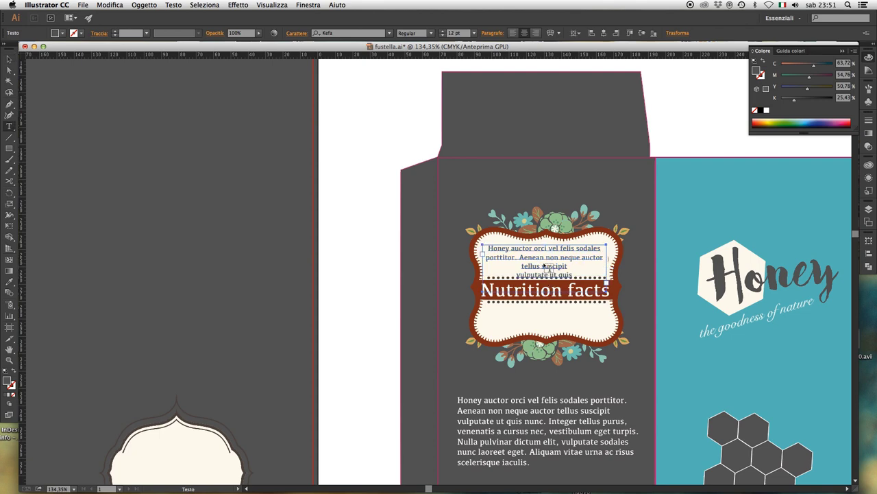
left_click(545, 266)
key("Escape")
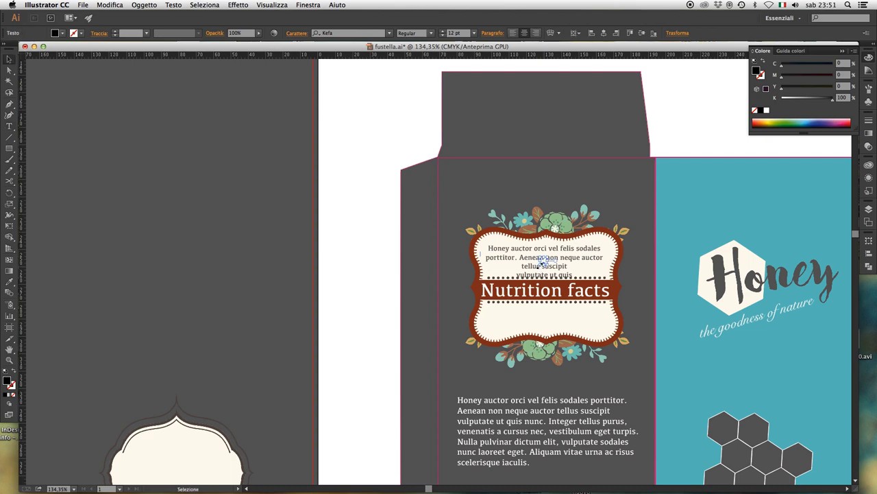
left_click(534, 274)
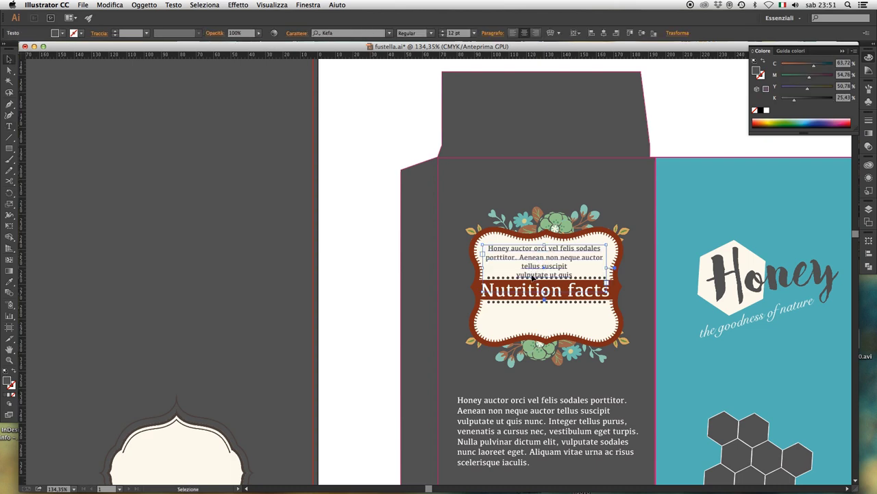
double_click(522, 278)
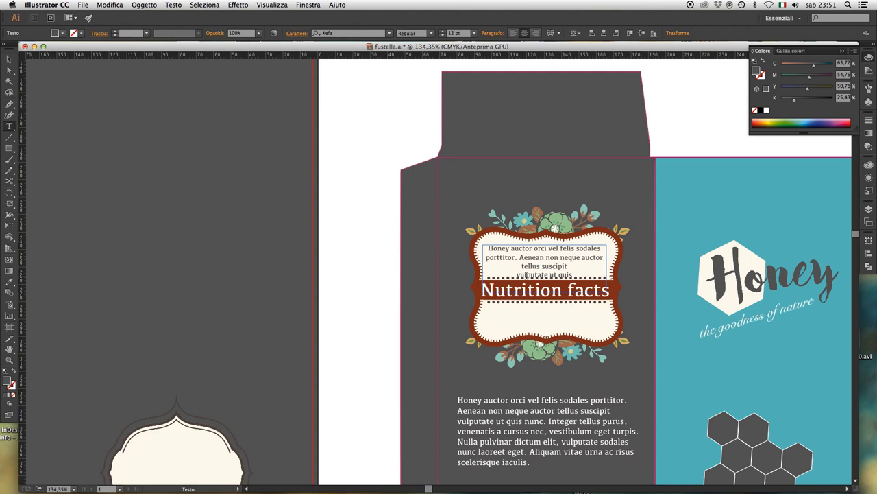
key("BackSpace")
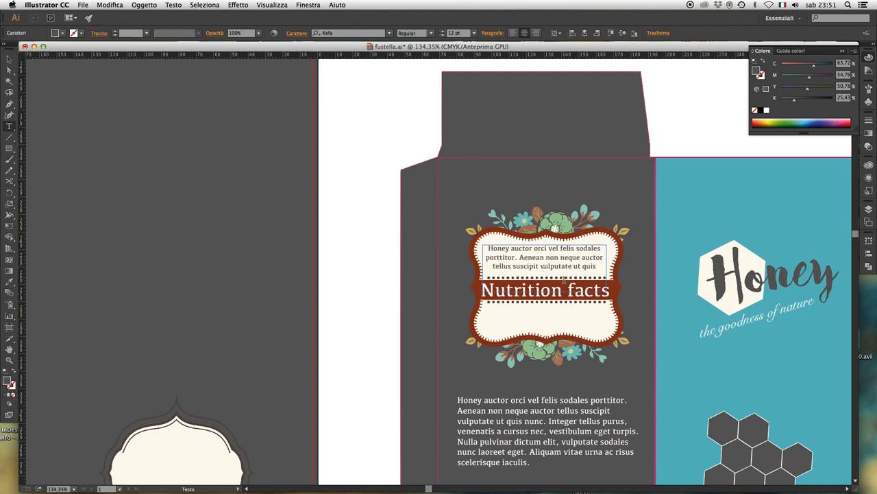
key("Escape")
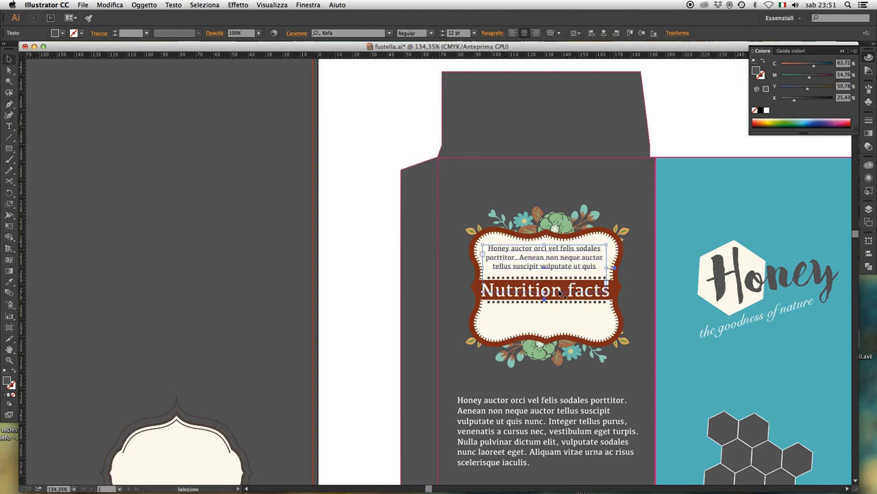
key("super+shift+a")
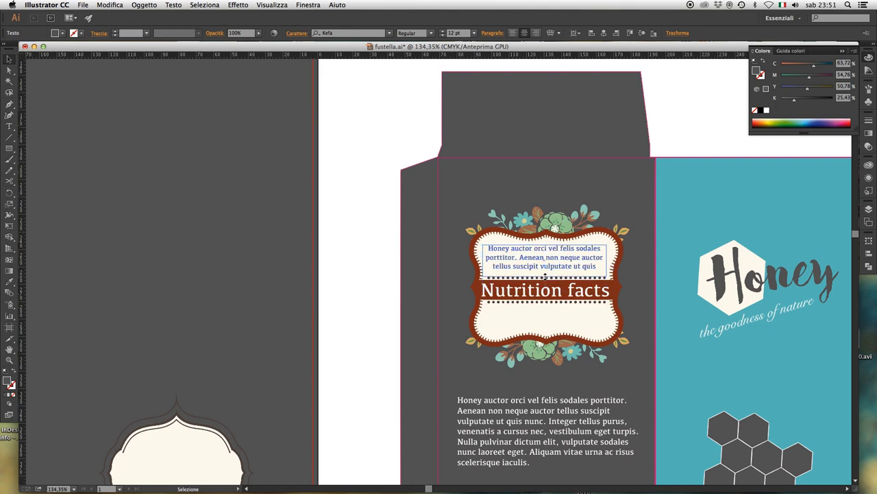
left_click(545, 277)
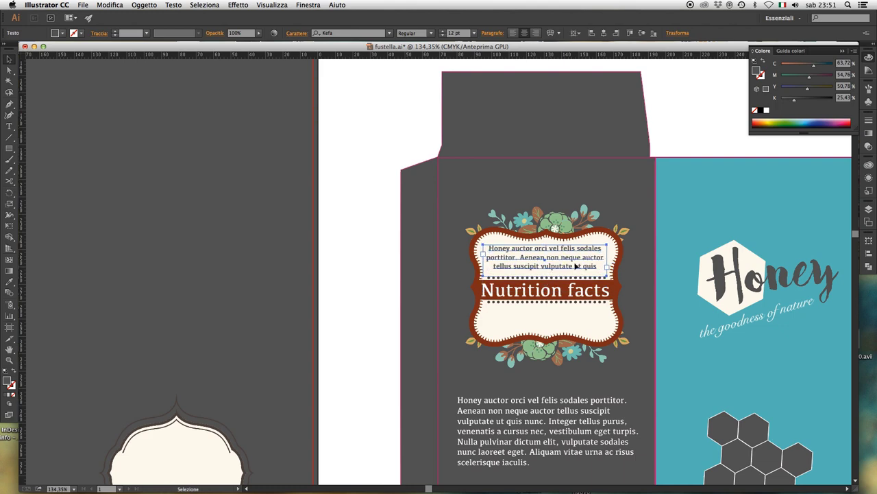
left_click_drag(575, 266, 568, 326)
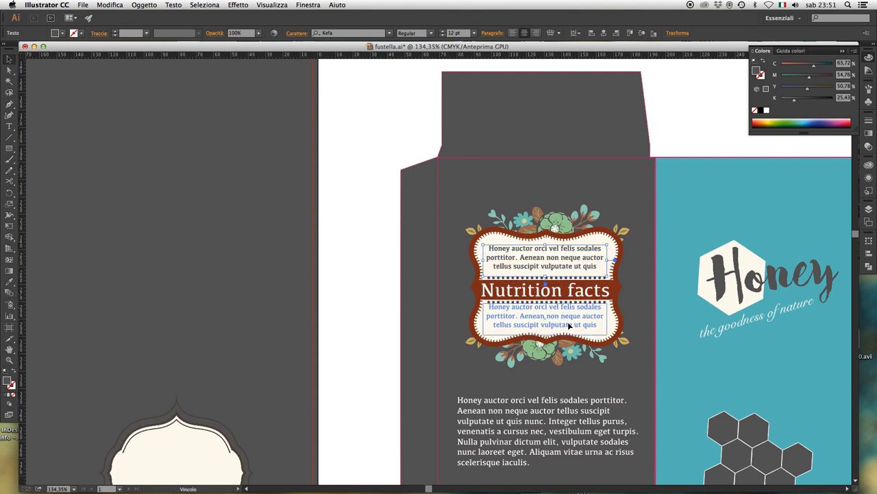
Position the copied text frame beneath the Nutrition facts heading.
left_click_drag(569, 326, 568, 328)
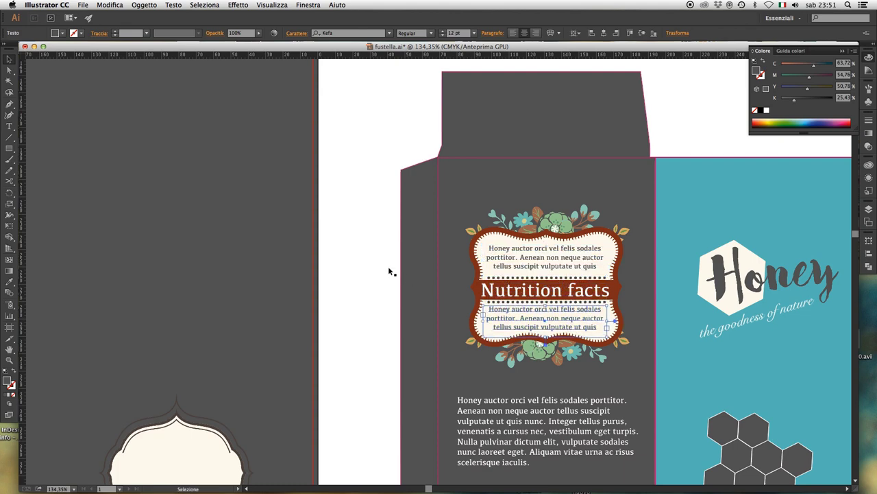
left_click(388, 269)
left_click(566, 265)
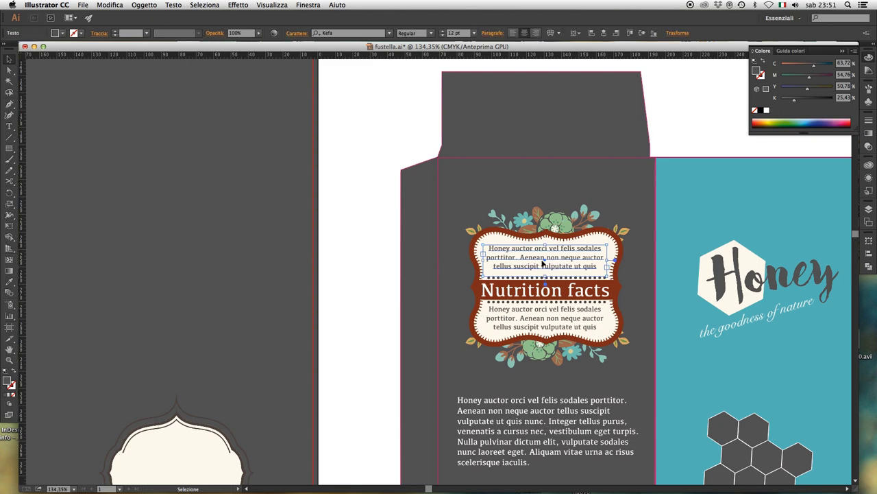
left_click(380, 262)
left_click_drag(547, 331, 539, 302)
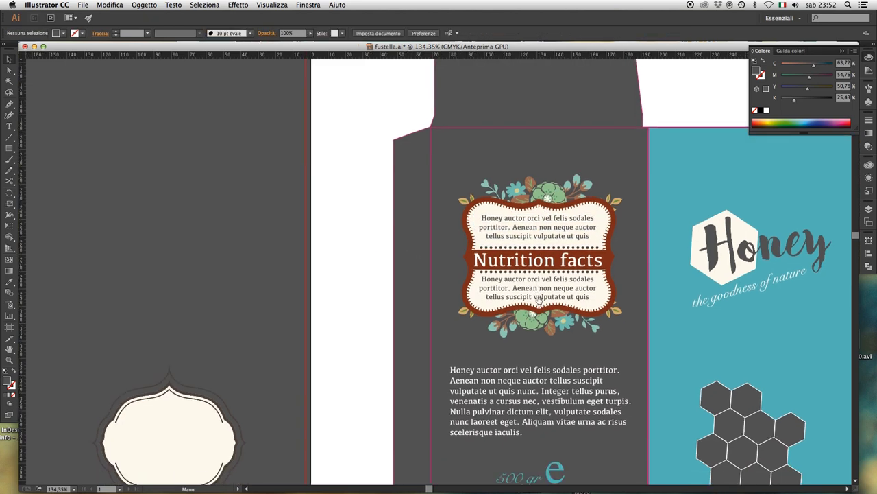
Clear the lower label's placeholder paragraph for the 'Nulla pulvinar dictum elit' text.
key("t")
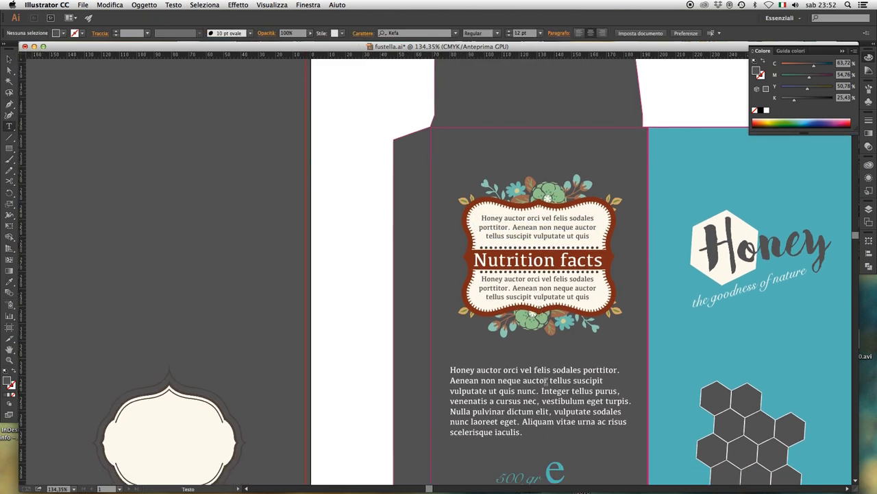
left_click_drag(536, 287, 512, 288)
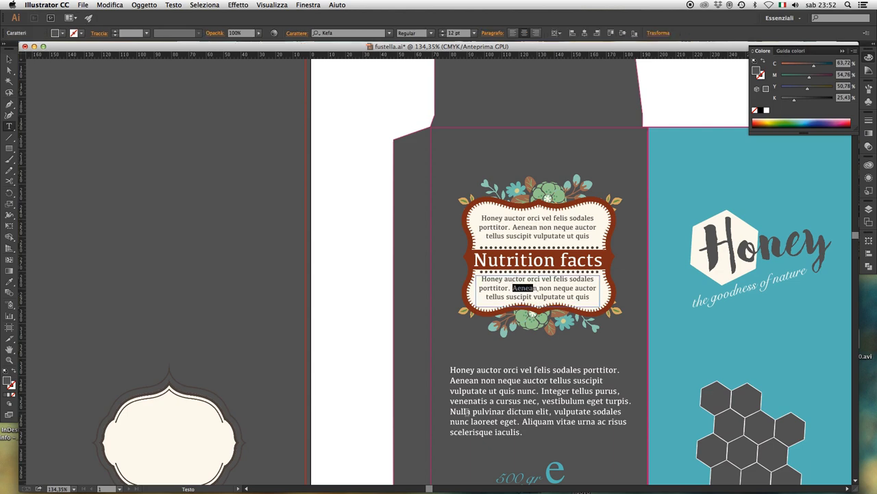
left_click_drag(450, 411, 524, 421)
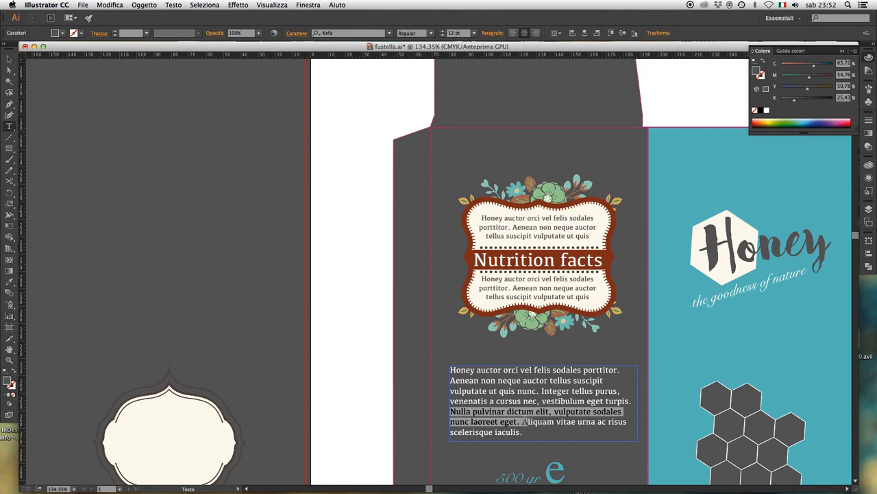
triple_click(522, 292)
key("BackSpace")
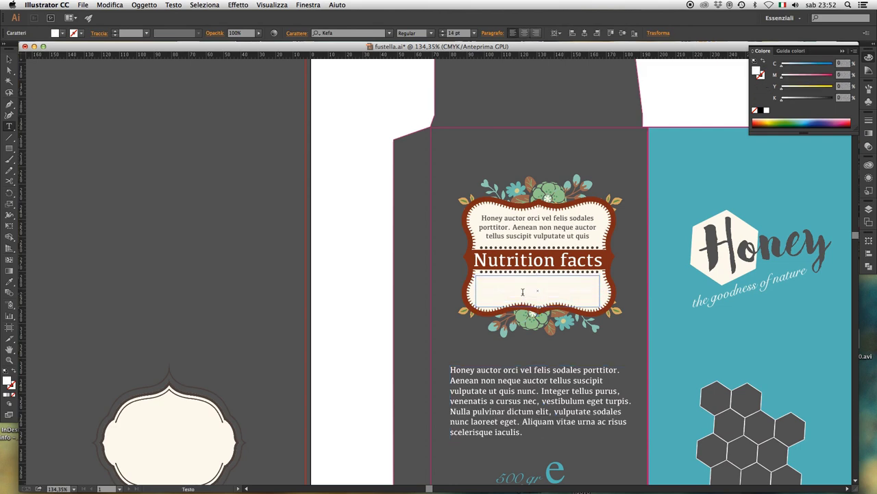
key("Escape")
Match the lower text to the top paragraph's dark style and nudge it into place.
key("i")
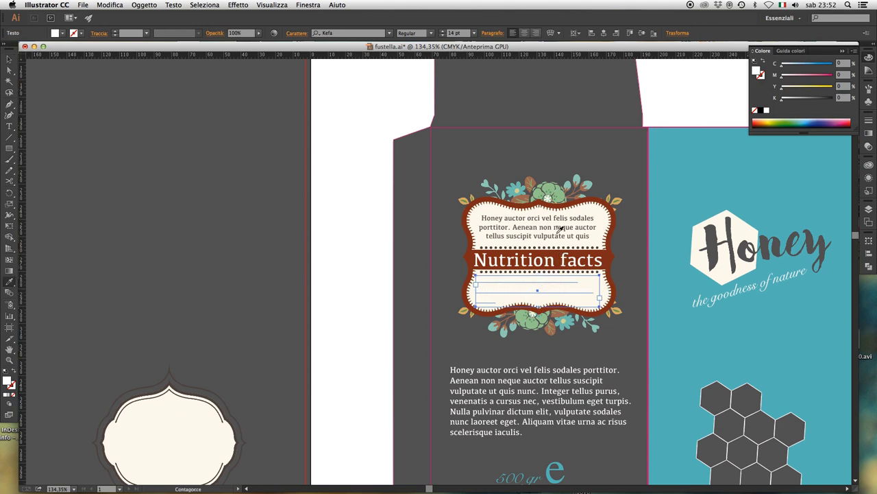
left_click(552, 231)
key("v")
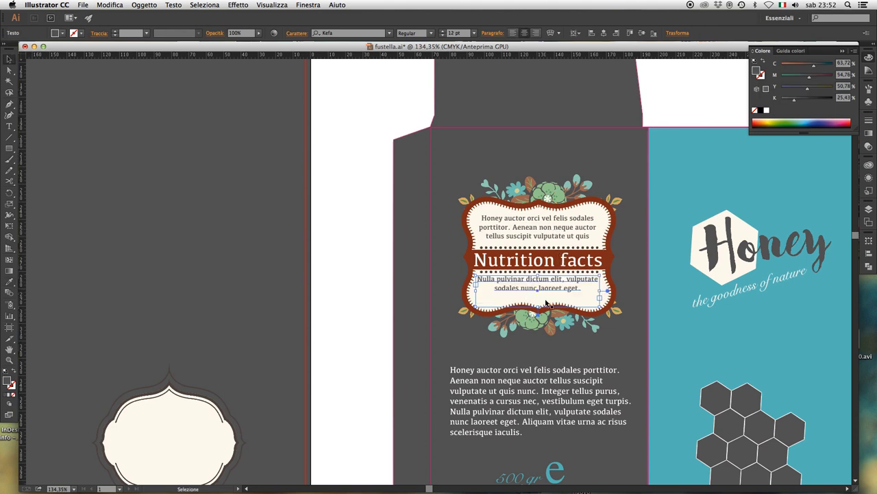
left_click_drag(539, 276, 540, 280)
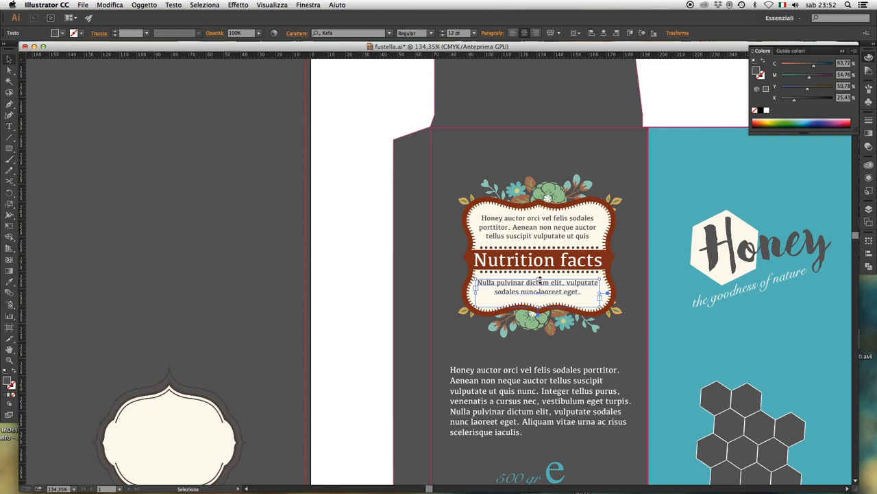
key("Down")
key("Down")
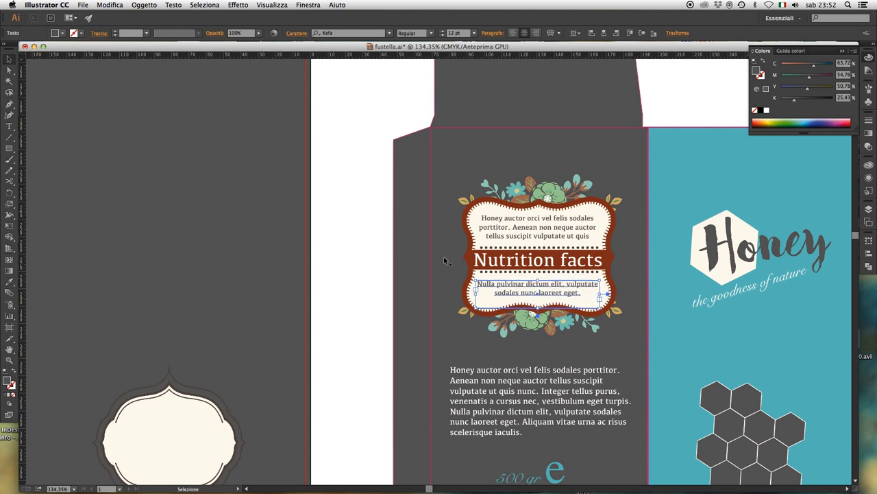
key("Right")
left_click(353, 239)
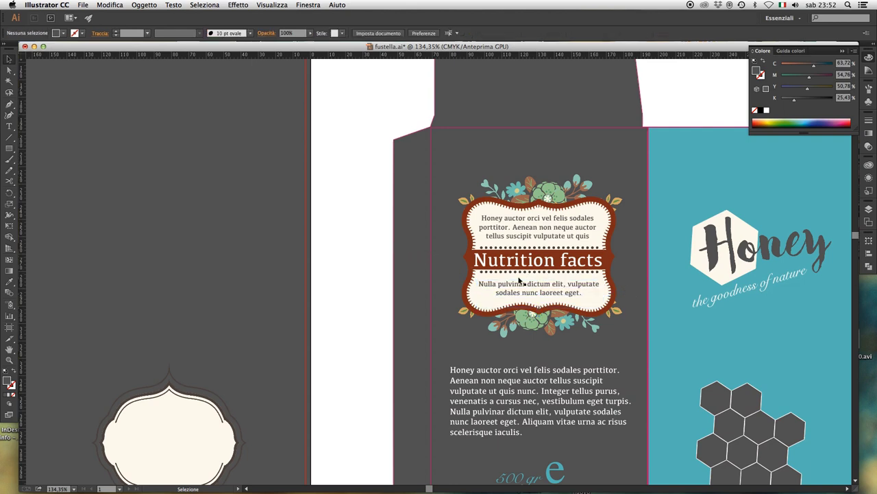
key("z")
left_click(493, 264, "alt")
Delete the right panel's Nutrition facts label, body text and 500 gr weight.
left_click(494, 265, "alt")
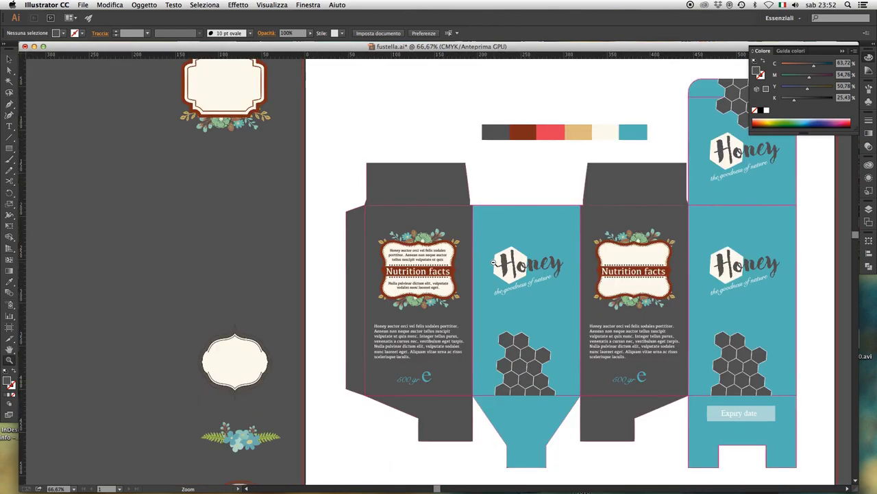
left_click(480, 232)
key("v")
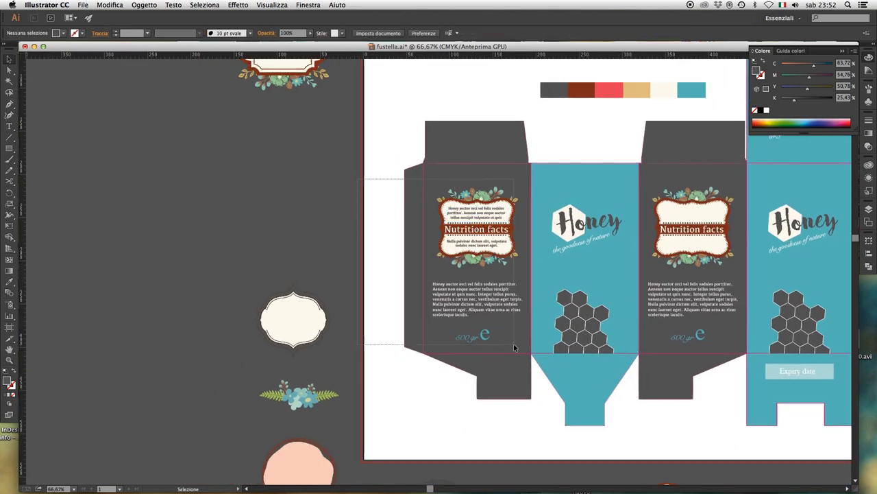
left_click(435, 254)
mouse_move(377, 203)
left_mouse_down()
mouse_move(425, 222)
mouse_move(650, 246)
left_mouse_up()
scroll(425, 222, "right", 5)
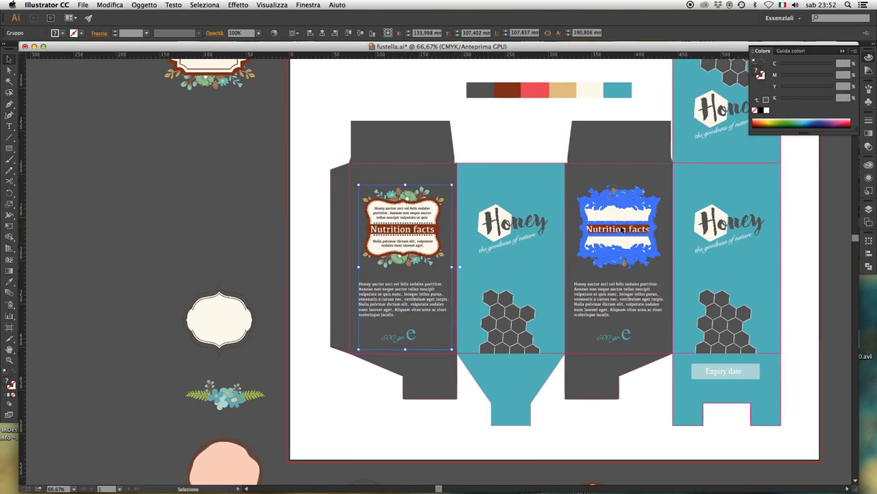
key("Delete")
left_click(613, 299)
key("Delete")
left_click(626, 335)
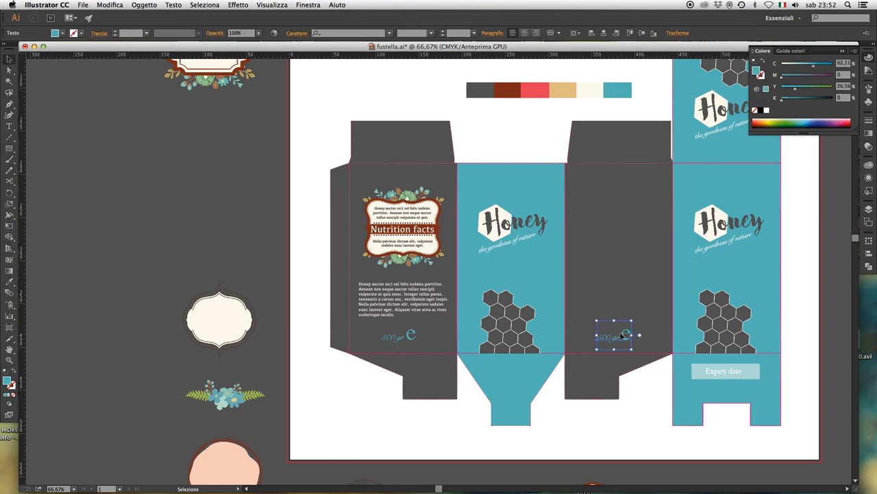
key("Delete")
Alt-drag the completed left Nutrition facts group onto the right panel, nudging it two steps right.
left_click(427, 248)
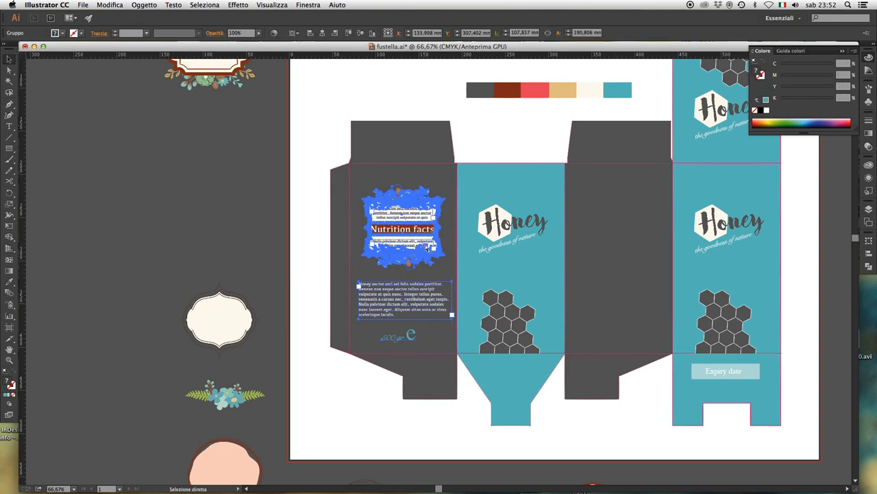
left_click_drag(428, 248, 631, 244)
key("Right")
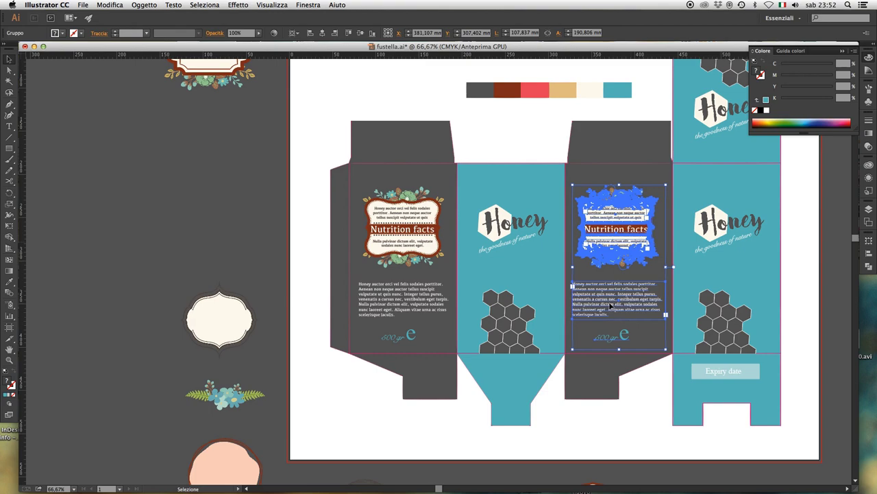
key("Right")
key("Right")
key("Right")
key("Right")
key("Right")
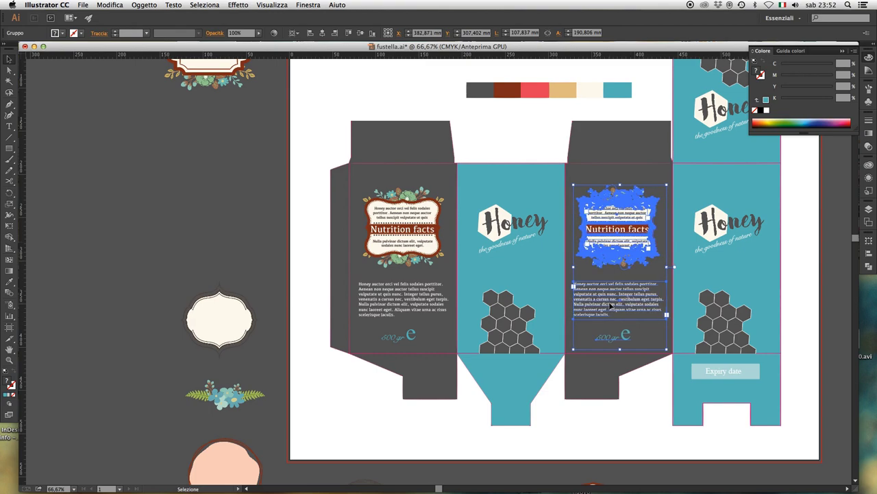
left_click(521, 138)
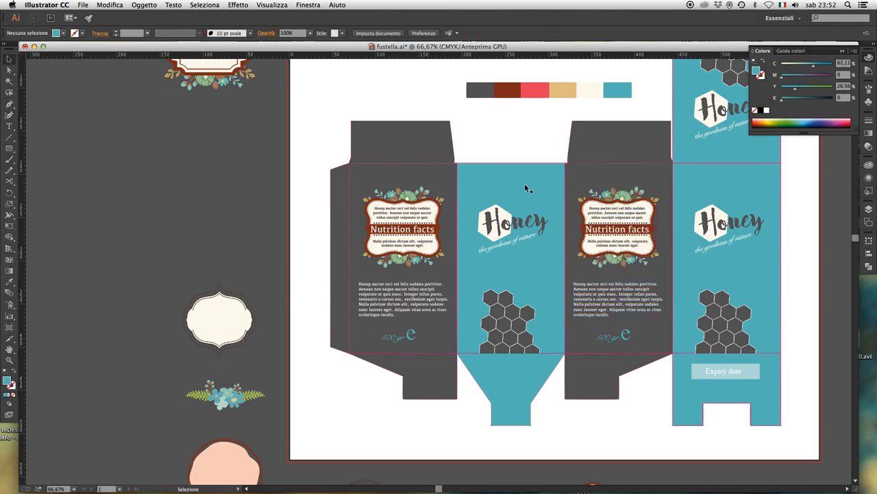
scroll(542, 222, "right", 3)
scroll(541, 222, "down", 1)
left_click(566, 236)
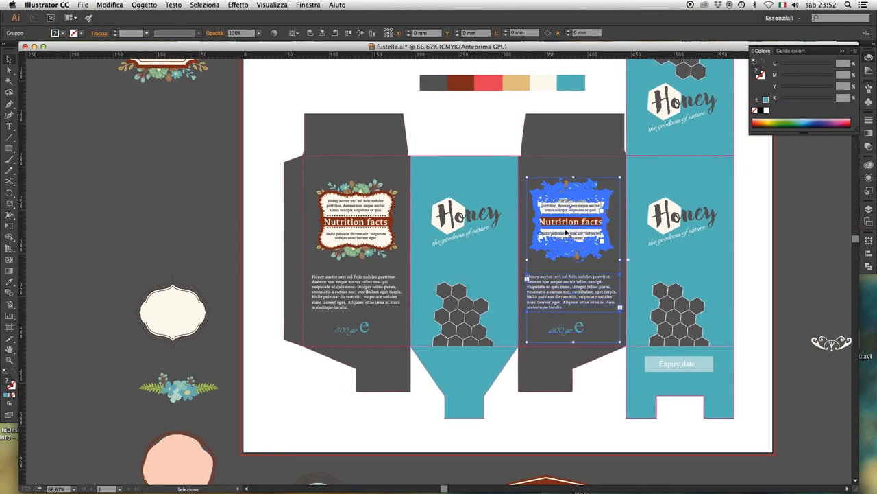
left_click(496, 132)
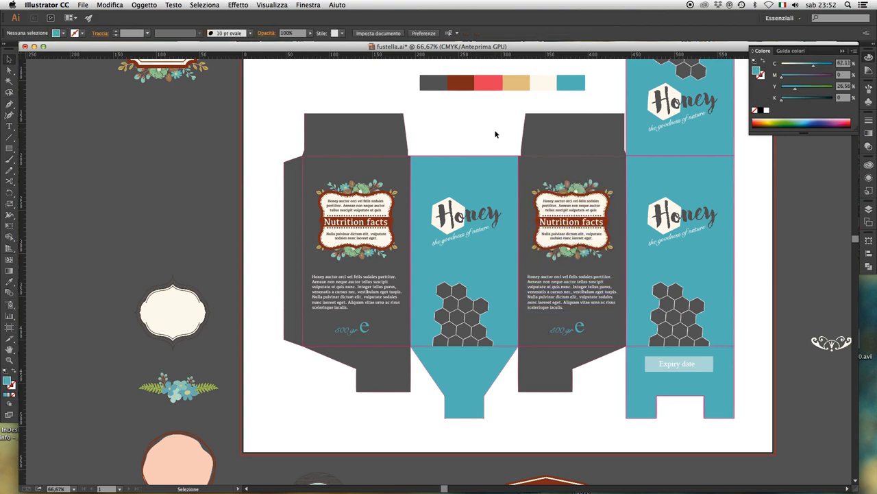
left_click_drag(580, 187, 567, 208)
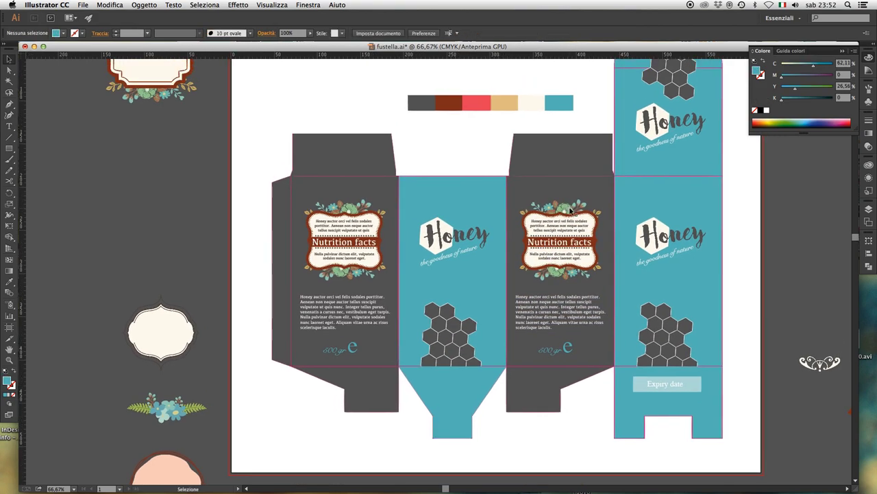
scroll(569, 209, "up", 2)
scroll(480, 172, "left", 4)
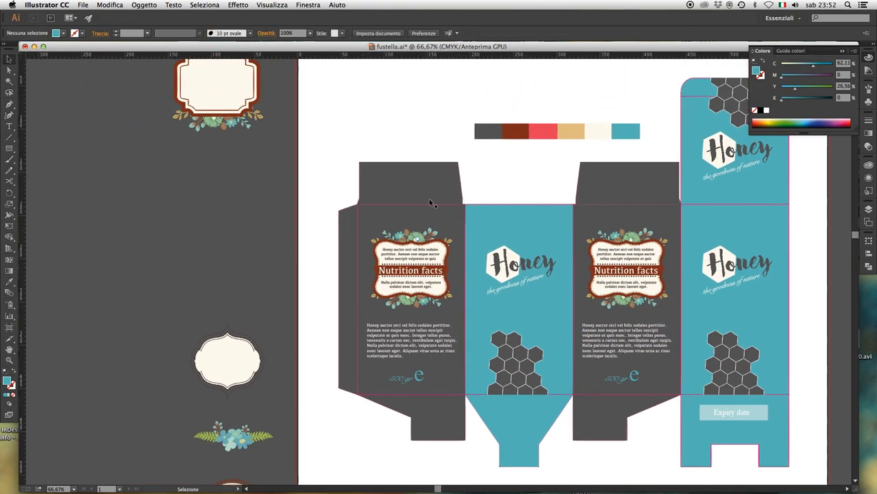
left_click_drag(329, 131, 526, 331)
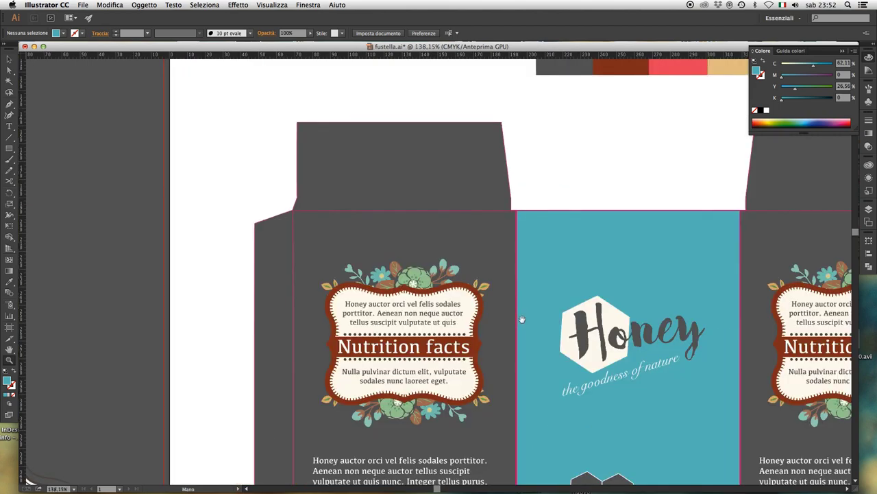
left_click_drag(531, 293, 543, 285)
scroll(543, 285, "down", 3)
scroll(514, 308, "down", 3)
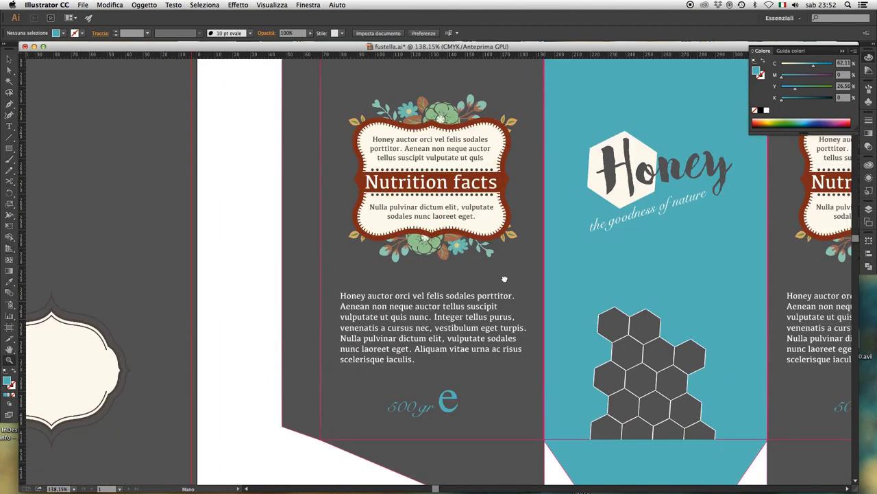
scroll(566, 289, "down", 3)
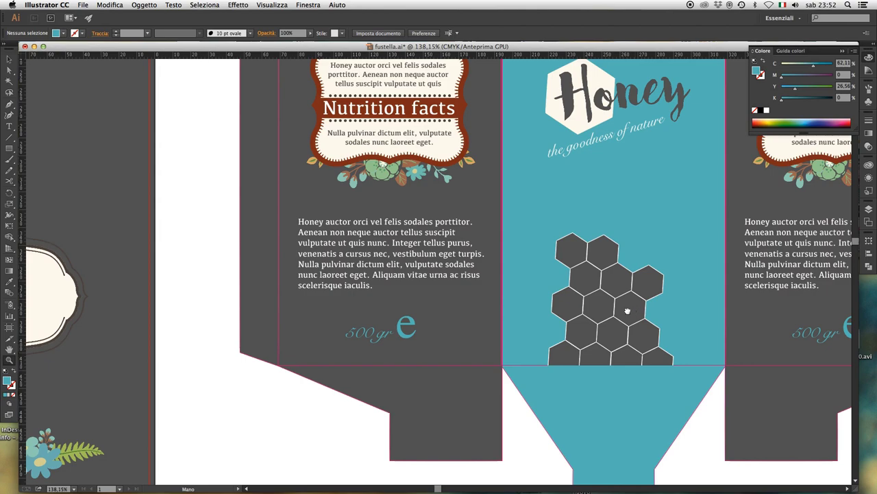
scroll(623, 308, "right", 5)
scroll(562, 308, "down", 2)
scroll(603, 271, "right", 3)
scroll(471, 231, "right", 3)
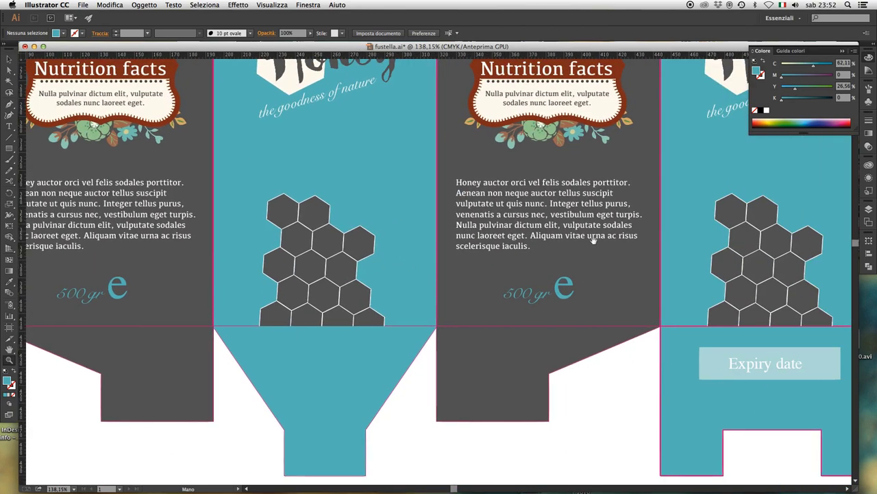
scroll(500, 219, "right", 5)
scroll(507, 205, "up", 1)
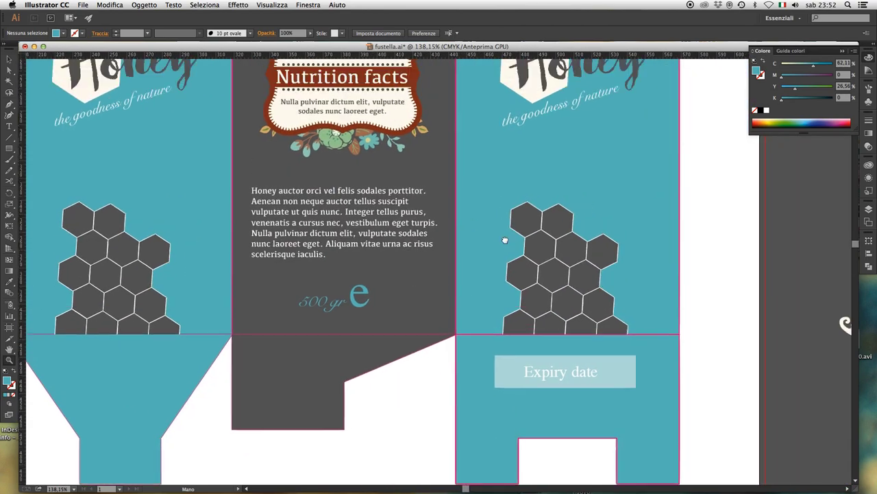
scroll(480, 250, "up", 1)
left_click_drag(453, 263, 514, 248)
Apply the Kefa body text style to Expiry date and scale it to about 25.6 pt.
left_click(629, 404)
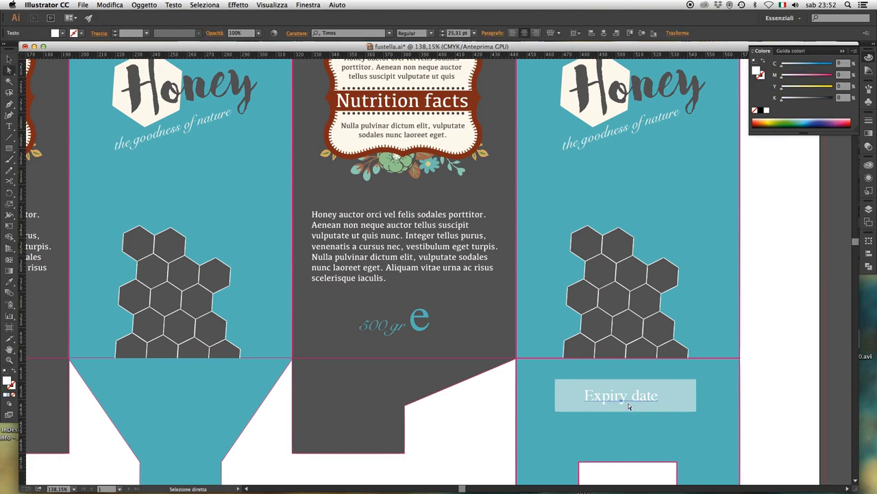
key("i")
left_click(398, 223)
key("v")
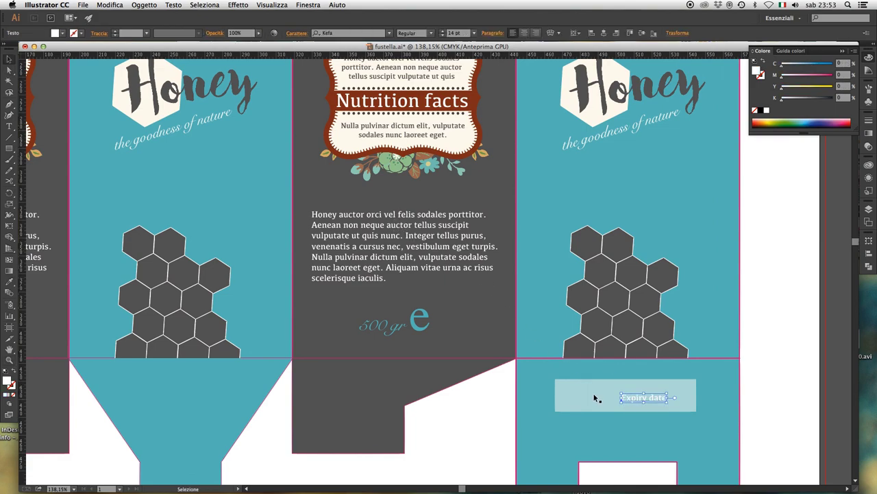
left_click_drag(621, 396, 582, 390)
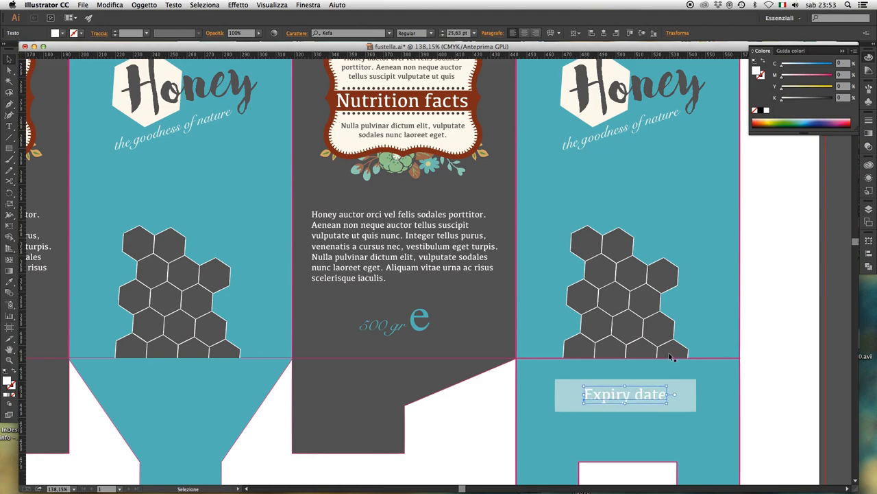
key("Down")
key("Down")
key("Down")
key("Up")
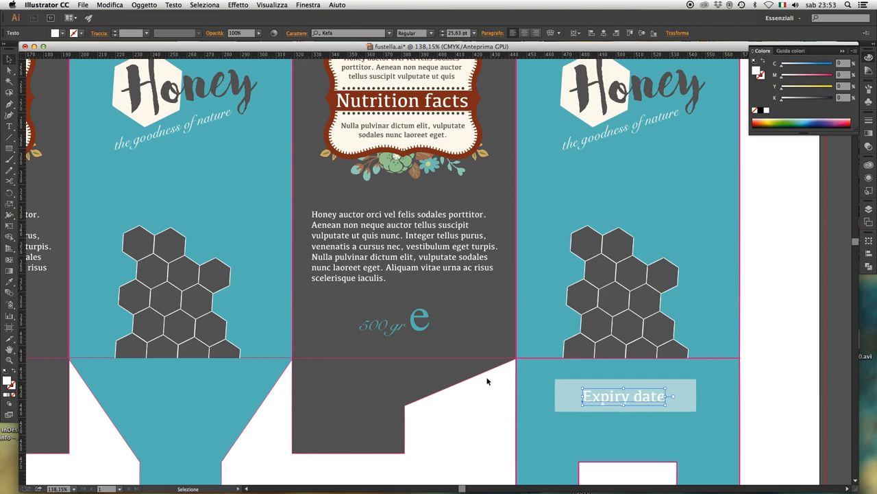
key("Up")
key("Up")
key("Up")
key("Left")
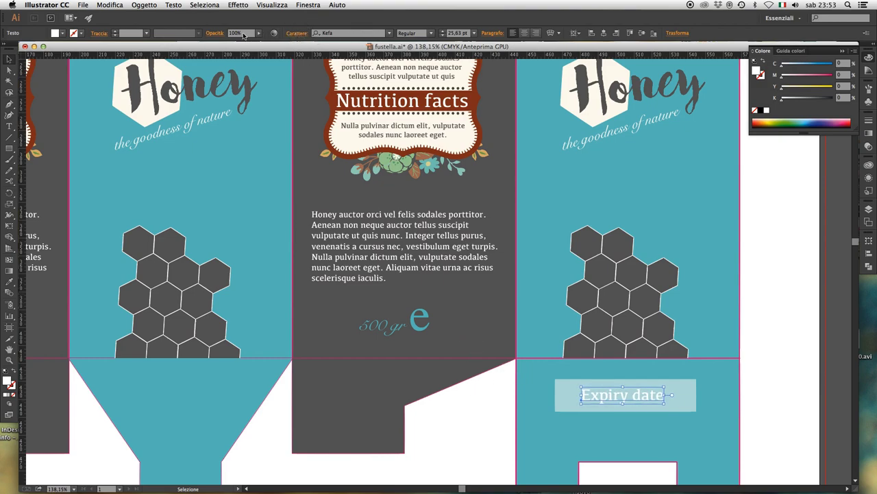
Set the Expiry date text's opacity to 50%.
left_click(239, 34)
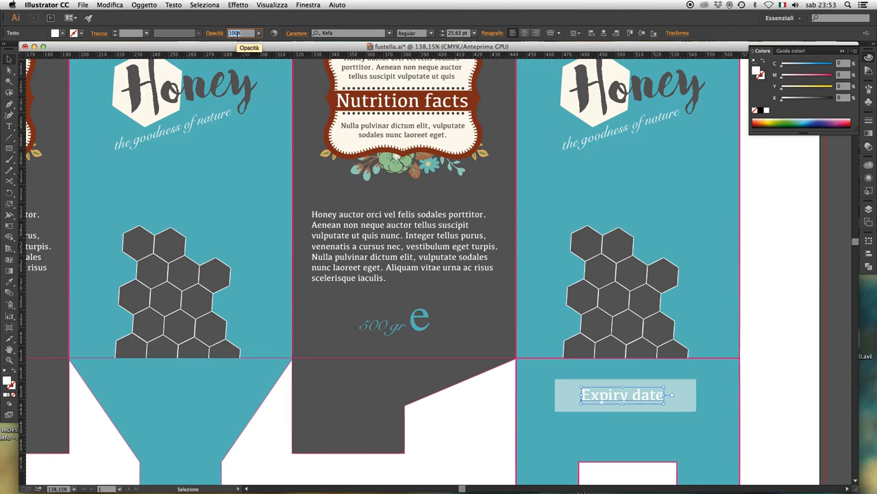
type("50")
key("Return")
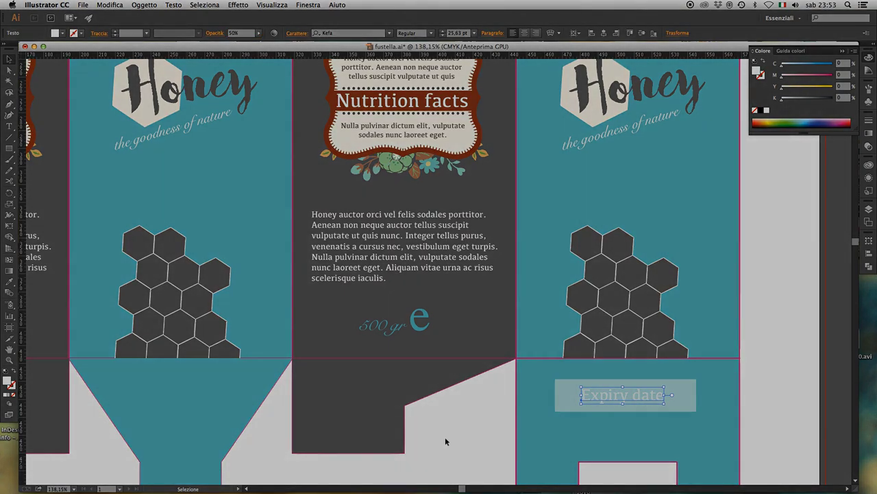